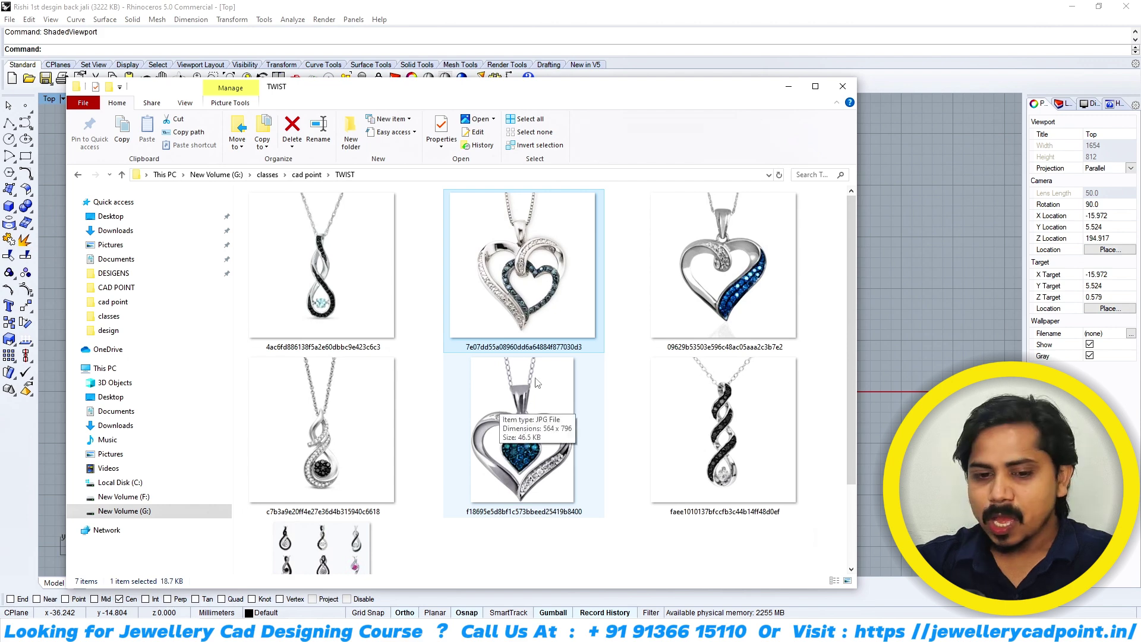
- Switch from the reference image folder to Rhinoceros and draw an origin-centred ellipse 2.5 mm wide and 1.5 mm high in the Front view
scroll(519, 411, "down", 2)
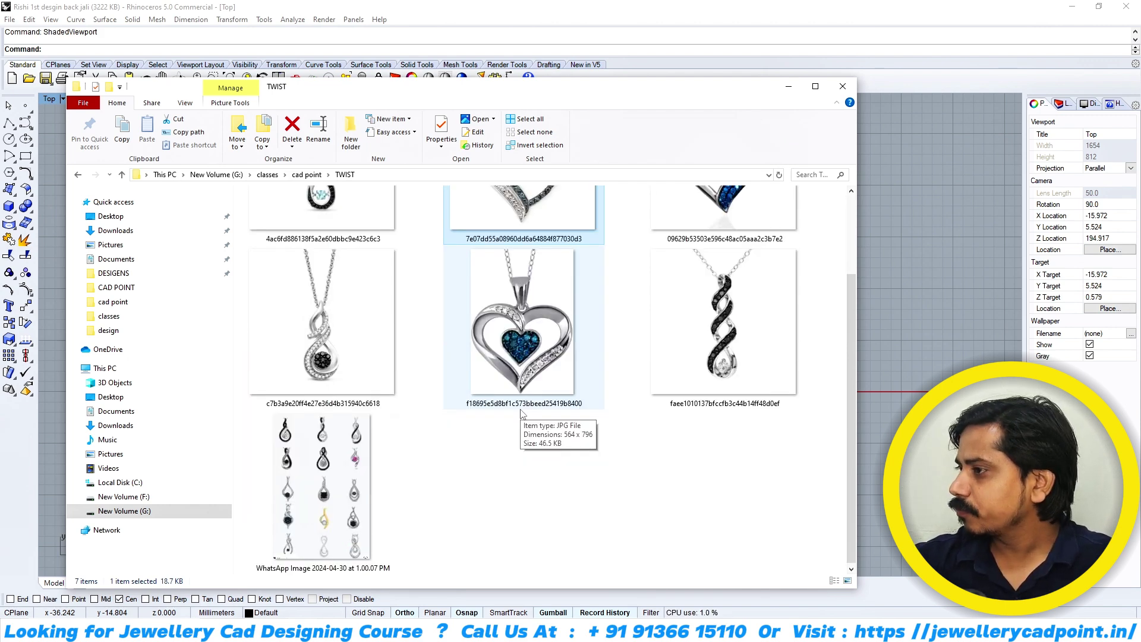
left_click(788, 86)
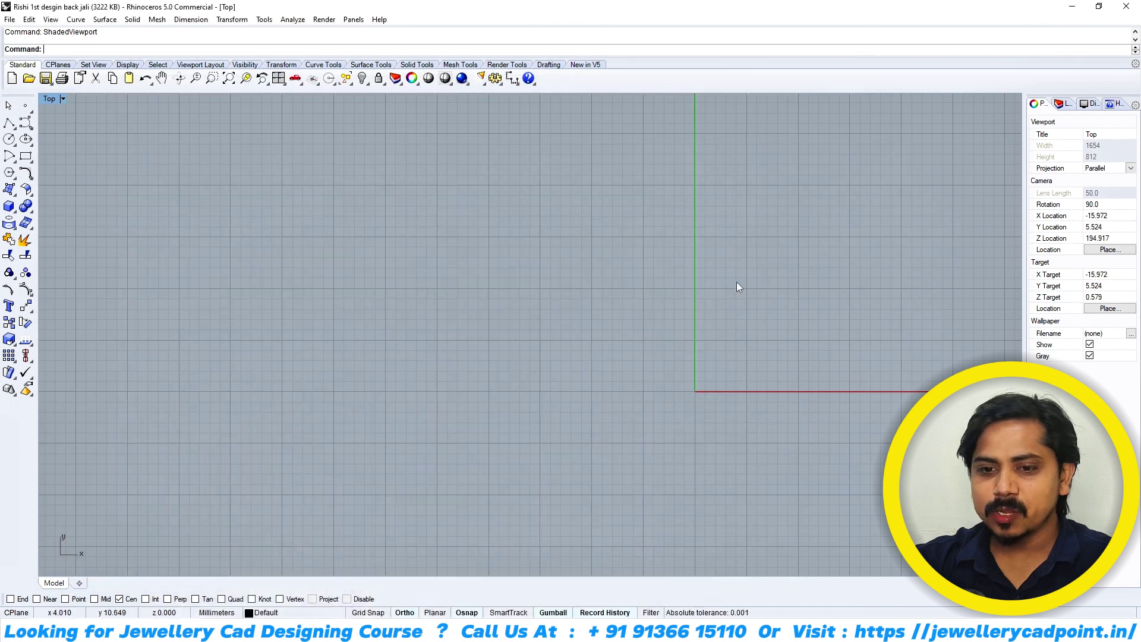
key("ctrl+F2")
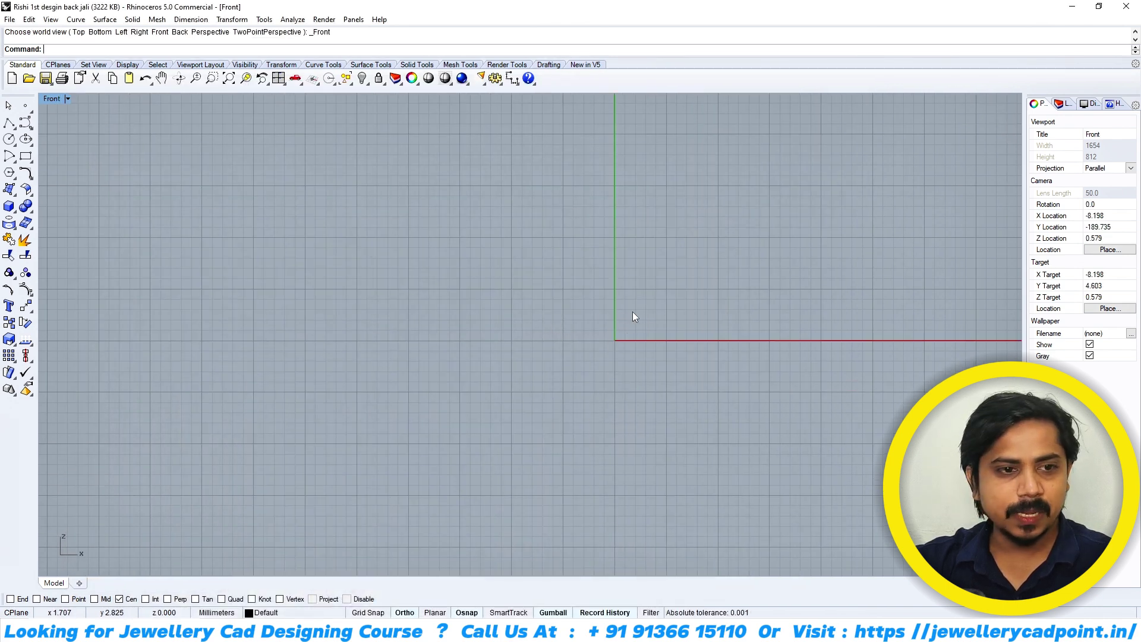
left_click(26, 139)
right_click_drag(604, 324, 614, 344)
left_click(612, 342)
type("2.5/2")
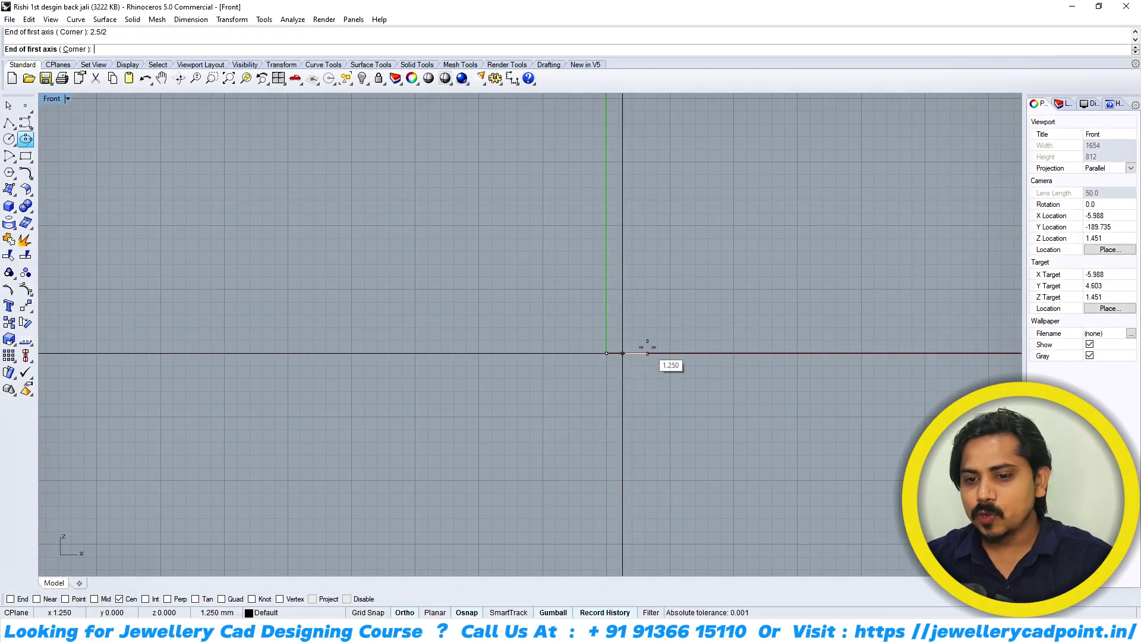
key("Return")
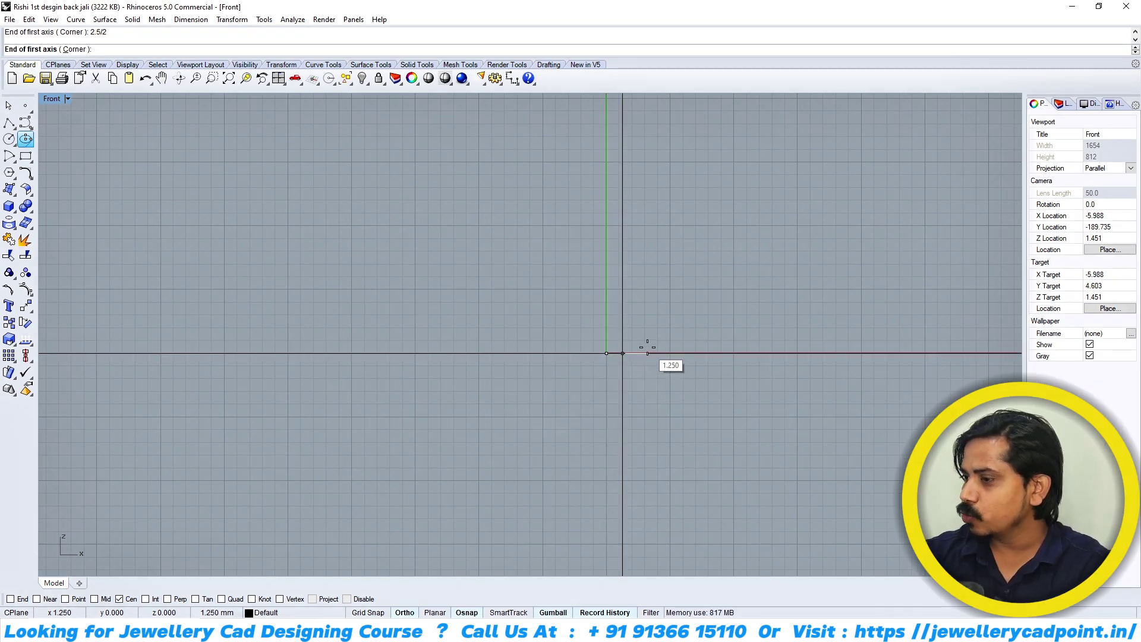
left_click(647, 346)
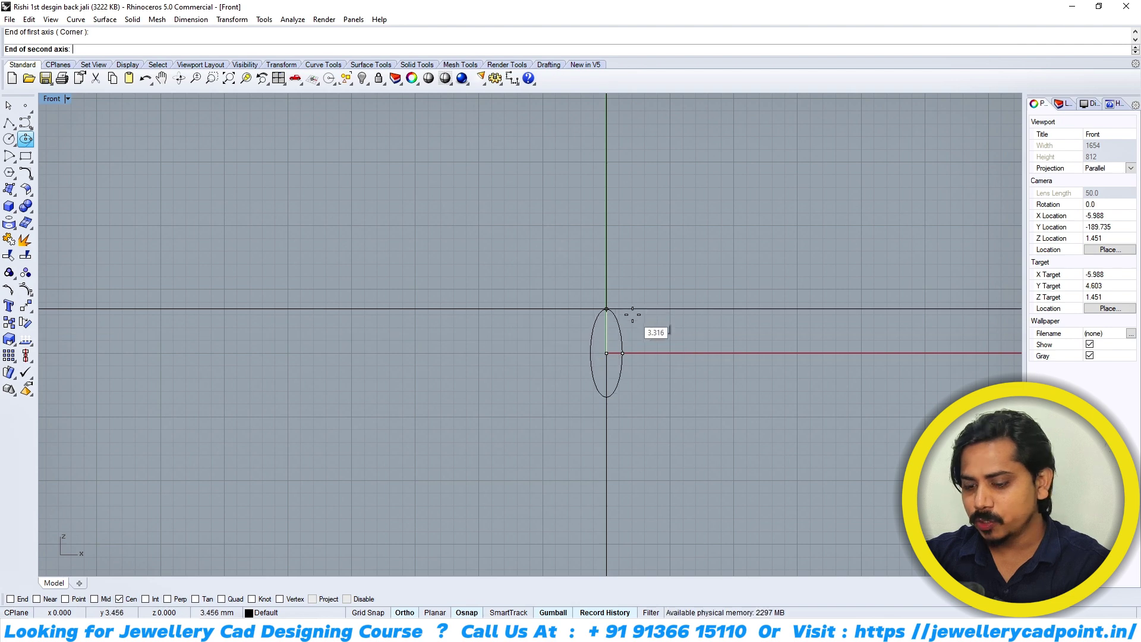
type("1.5/2")
key("Return")
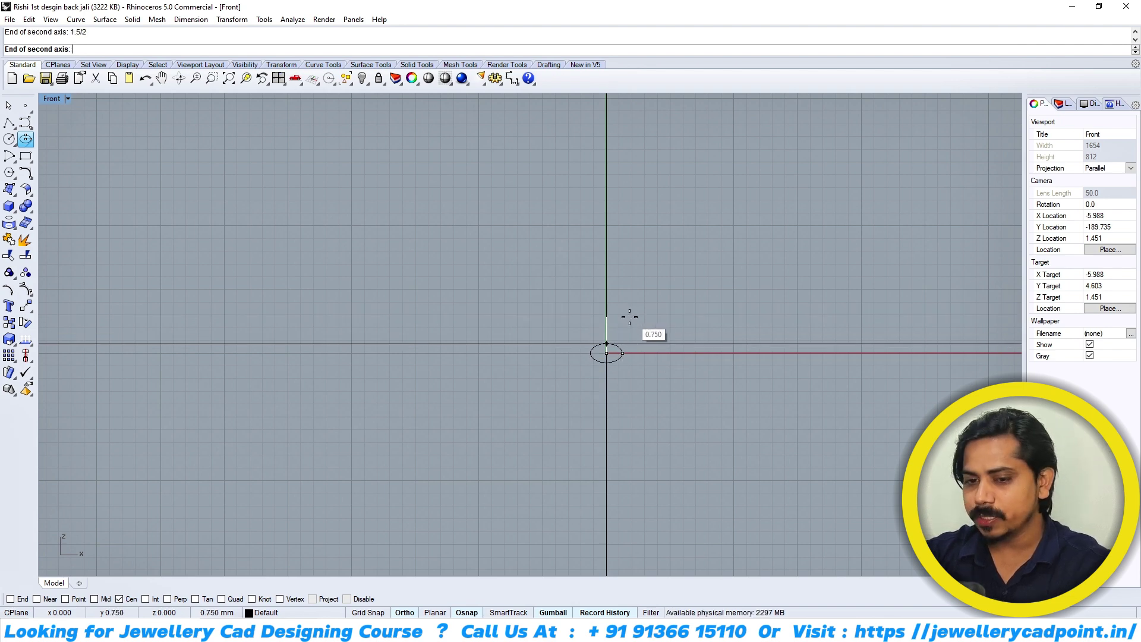
left_click(629, 318)
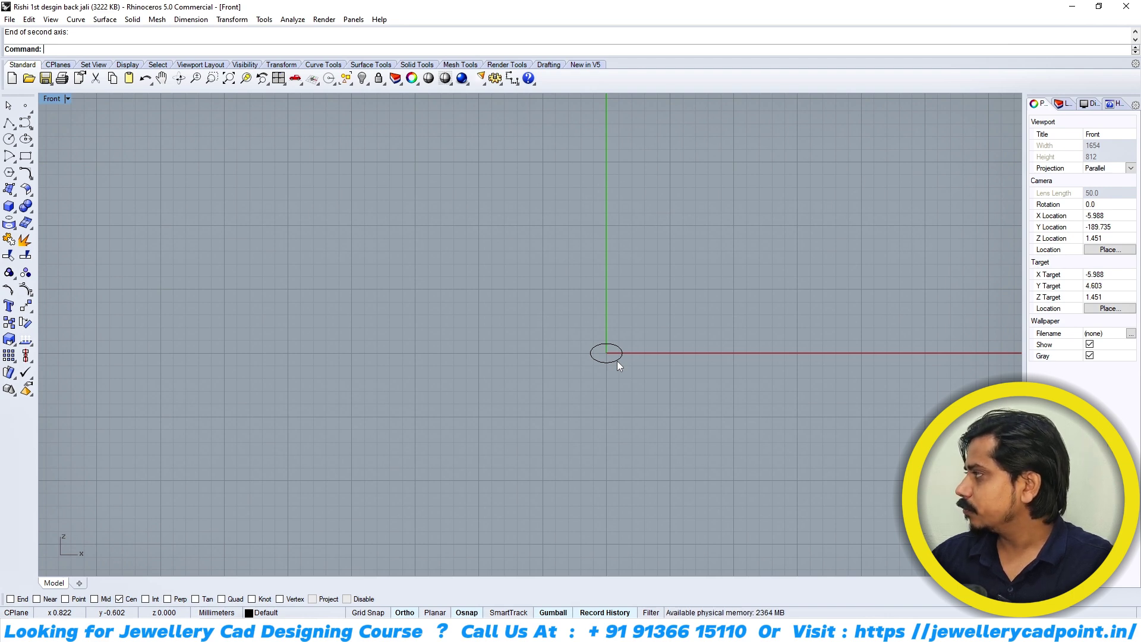
- Create a bounding box around the ellipse using CPlane coordinates
scroll(624, 350, "up", 4)
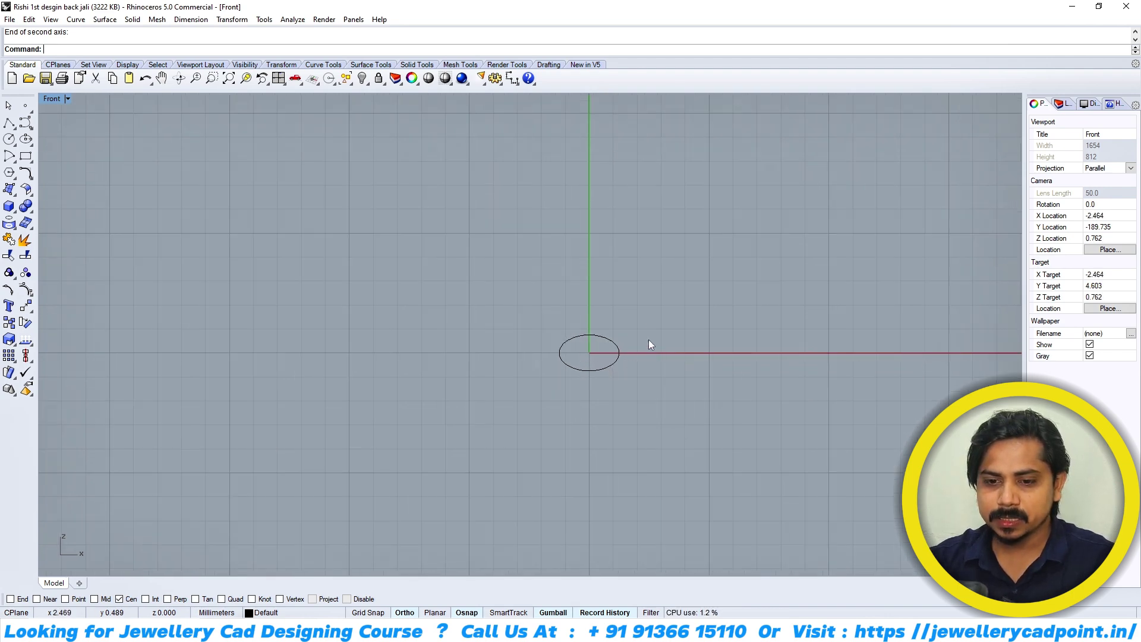
left_click(594, 371)
right_click_drag(607, 380, 609, 406)
type("BB")
key("Return")
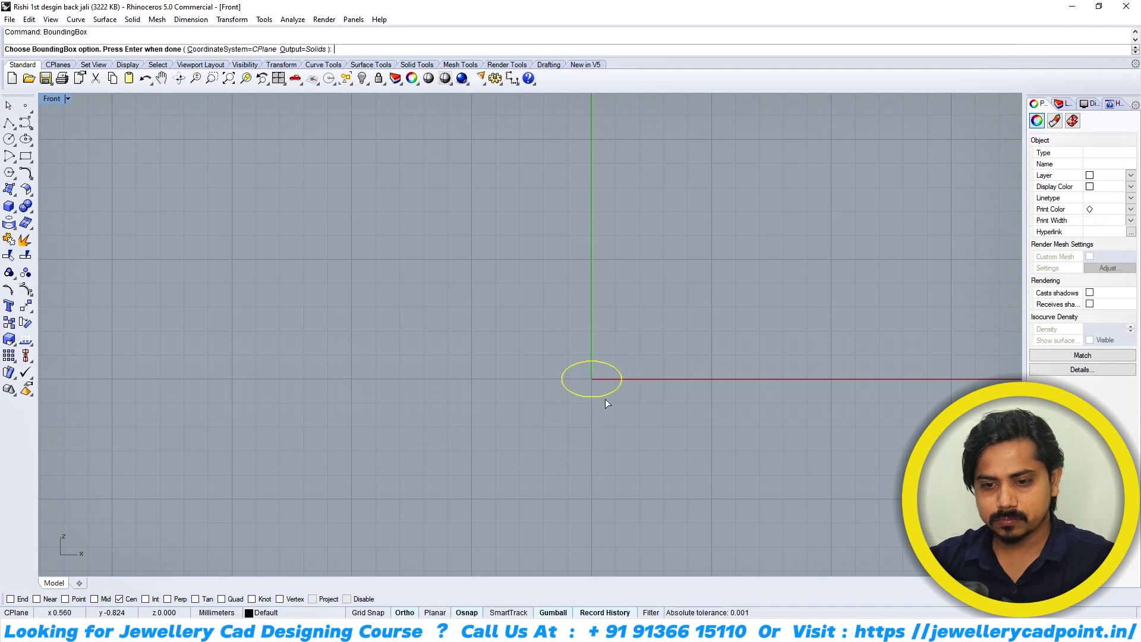
key("Return")
- Add aligned dimensions to the height and width of the ellipse's bounding box
scroll(571, 352, "up", 4)
type("D")
key("Return")
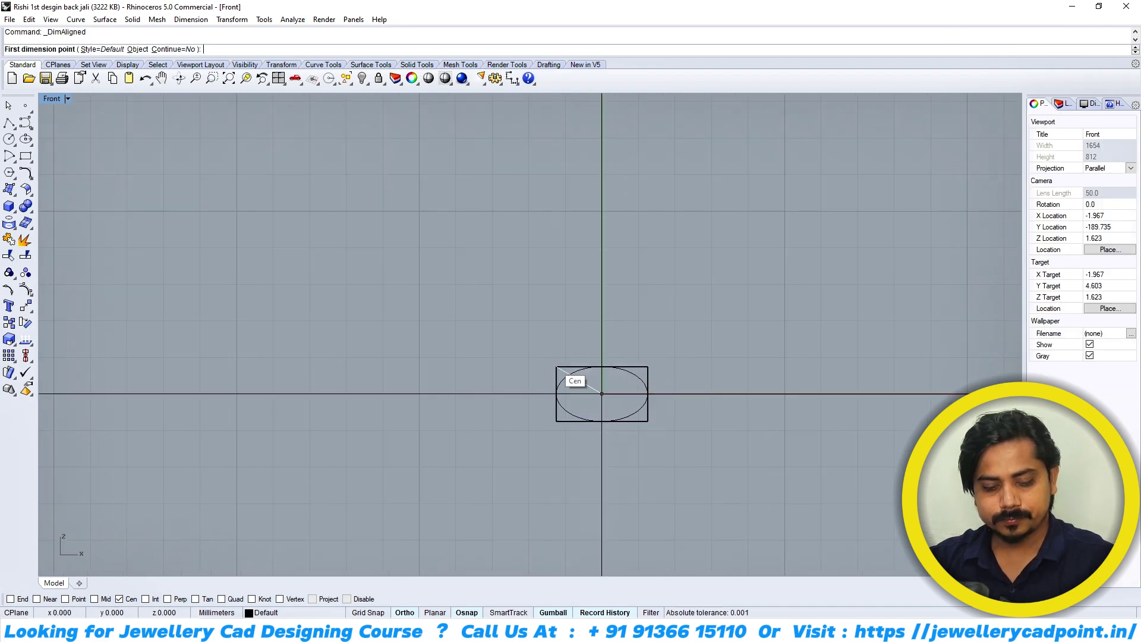
left_click(557, 367)
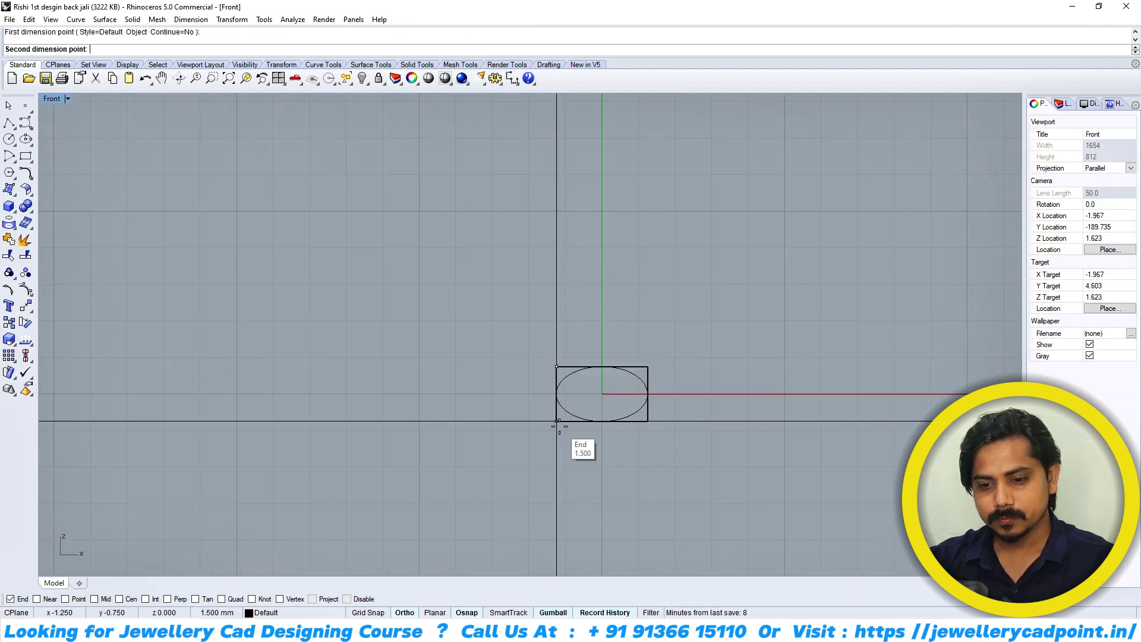
left_click(556, 421)
left_click(479, 426)
key("Return")
left_click(556, 367)
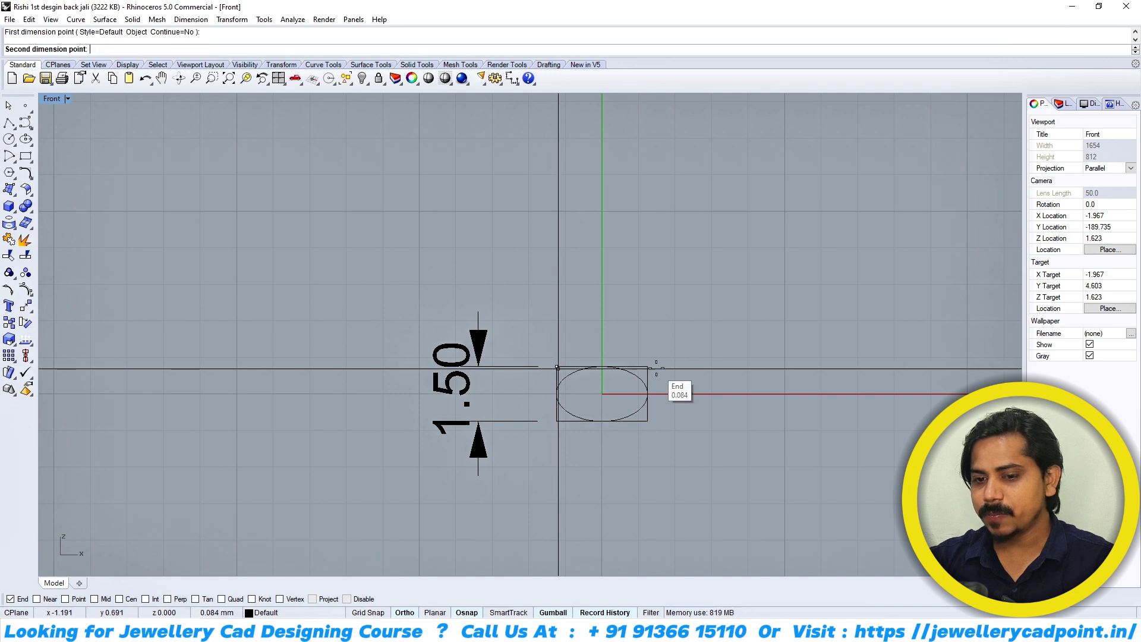
left_click(647, 367)
left_click(650, 315)
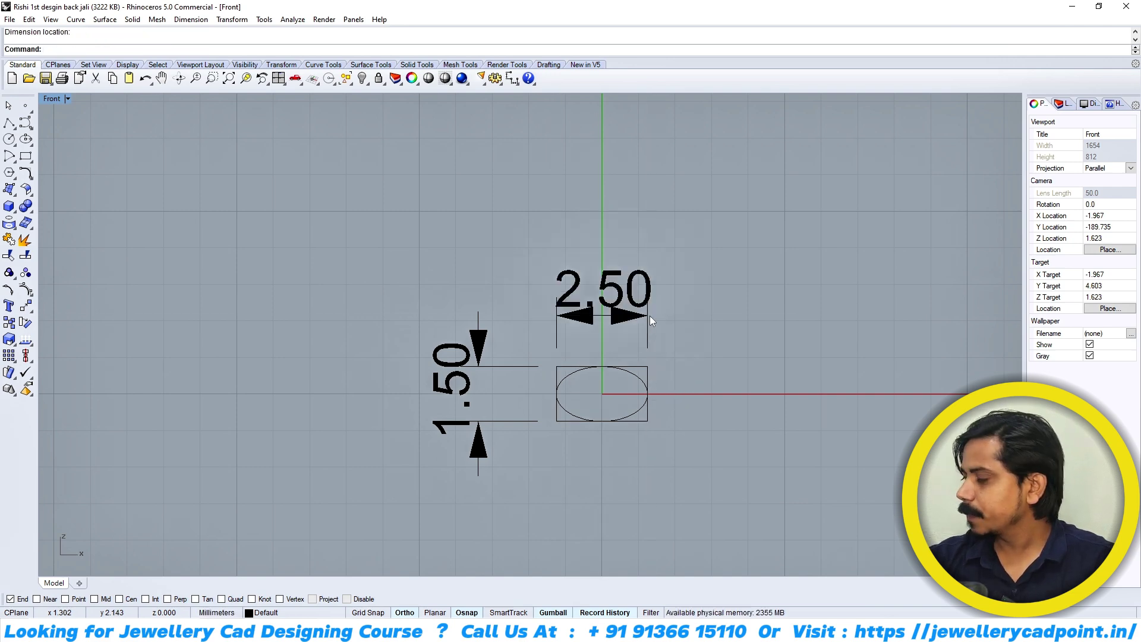
- Undo both dimensions and the bounding box around the ellipse
key("ctrl+z")
key("ctrl+z")
key("ctrl+z")
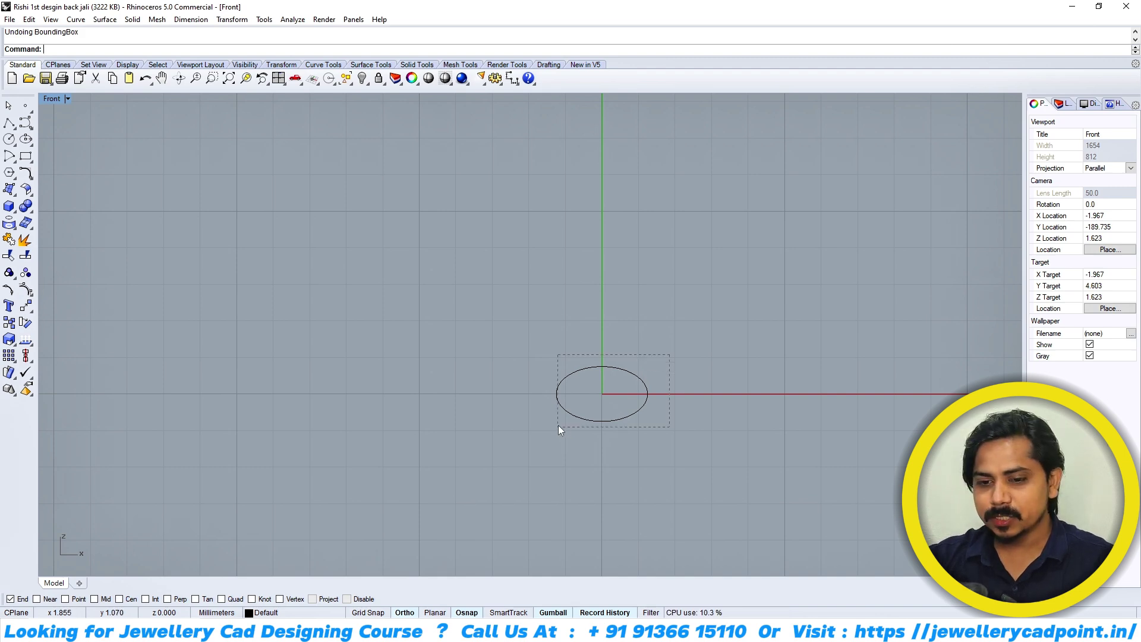
- Offset the ellipse outward by 0.6 mm
left_click(561, 406)
right_click_drag(665, 356, 662, 384)
type("Offset")
key("Return")
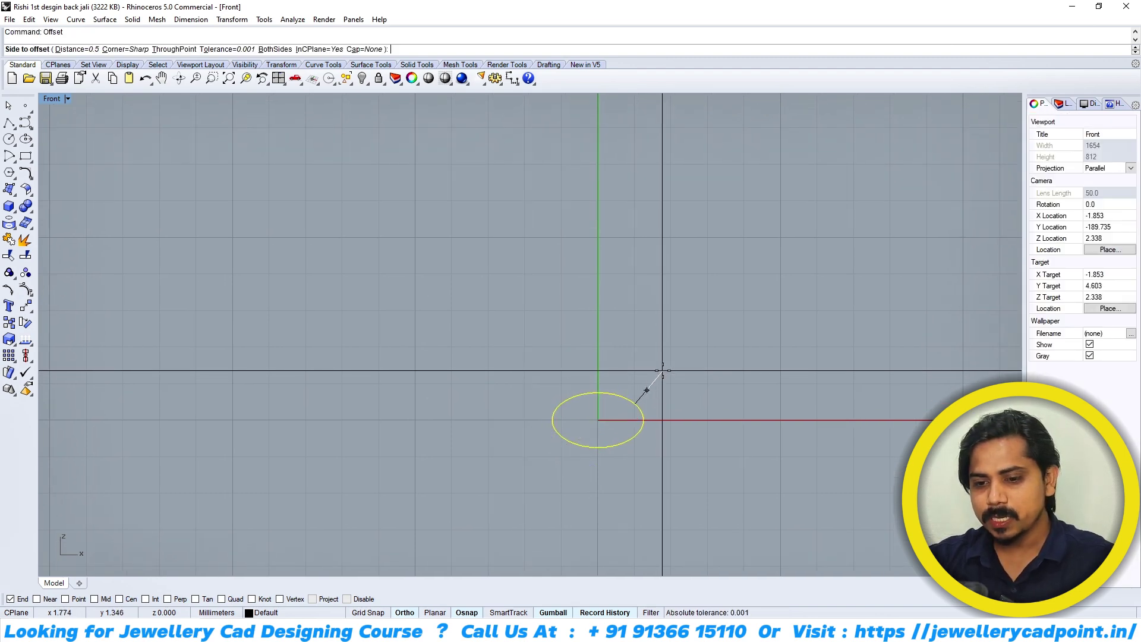
left_click(662, 371)
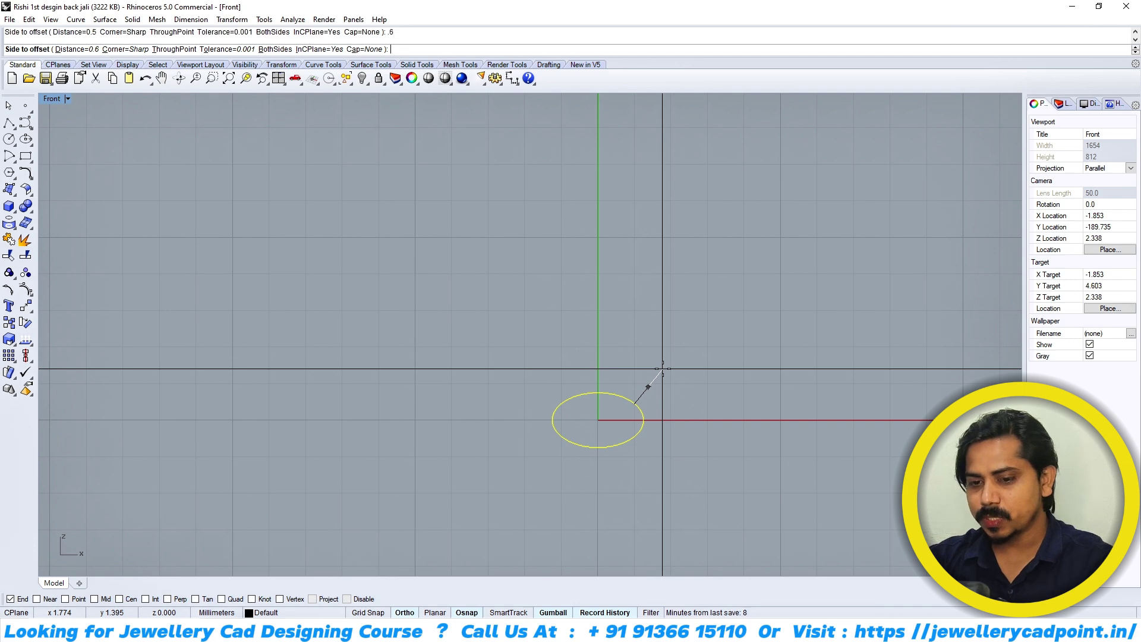
key("Escape")
left_click_drag(697, 337, 583, 448)
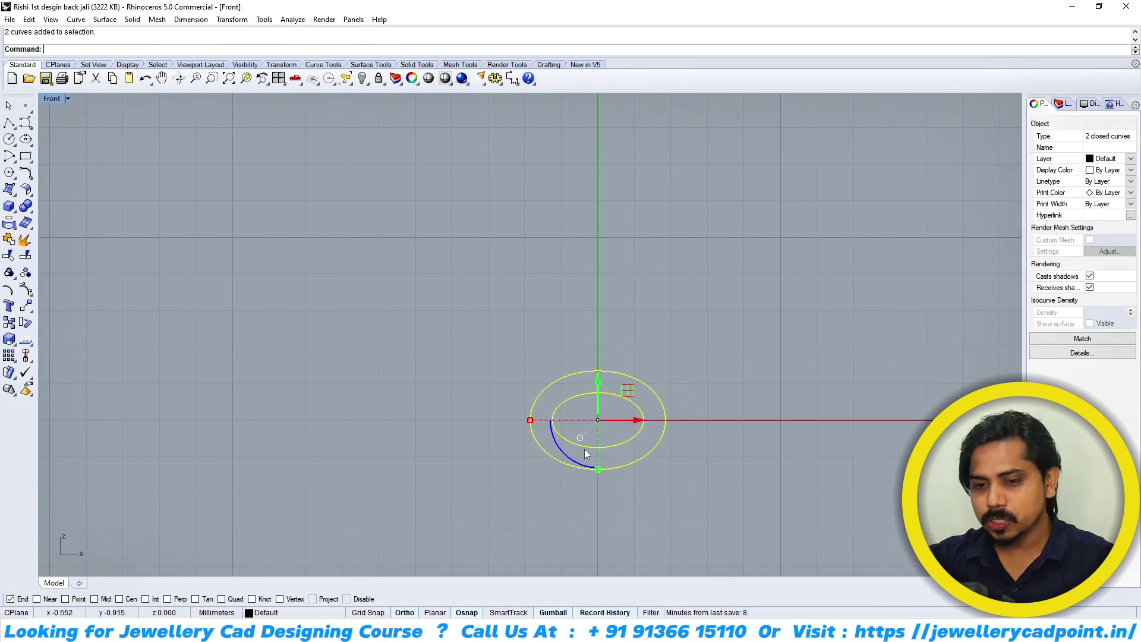
key("ctrl+F1")
key("ctrl+e")
key("Escape")
- Rotate both ellipse curves 90 degrees about the origin in the Top view
right_click_drag(742, 446, 725, 384)
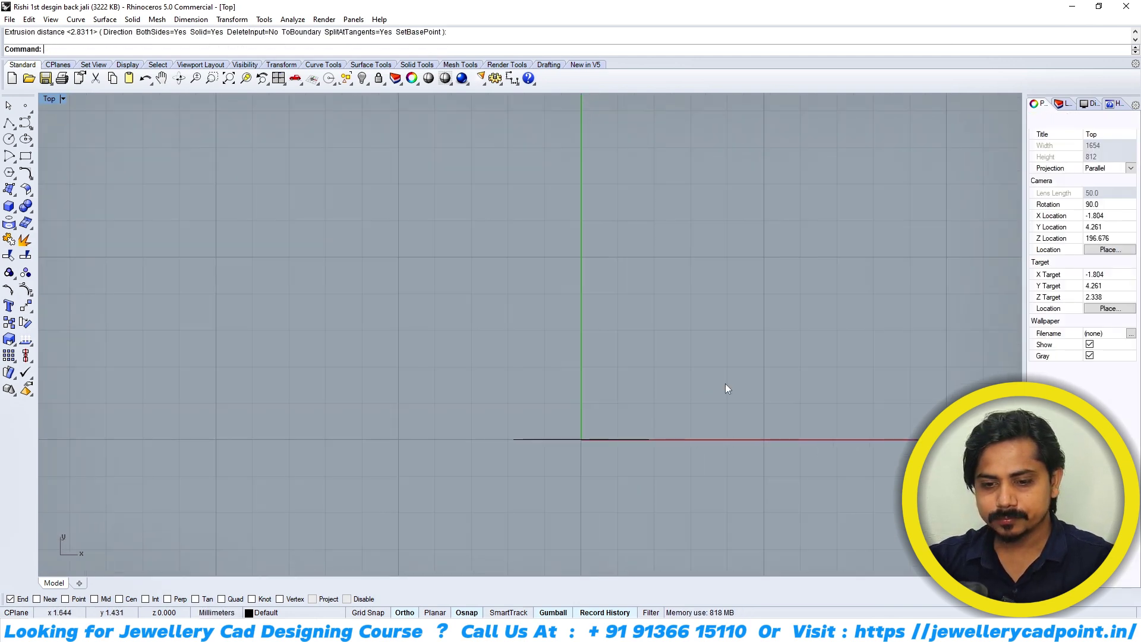
left_click_drag(725, 383, 634, 469)
type("Rotate")
key("Return")
type("0")
key("Return")
left_click(683, 457)
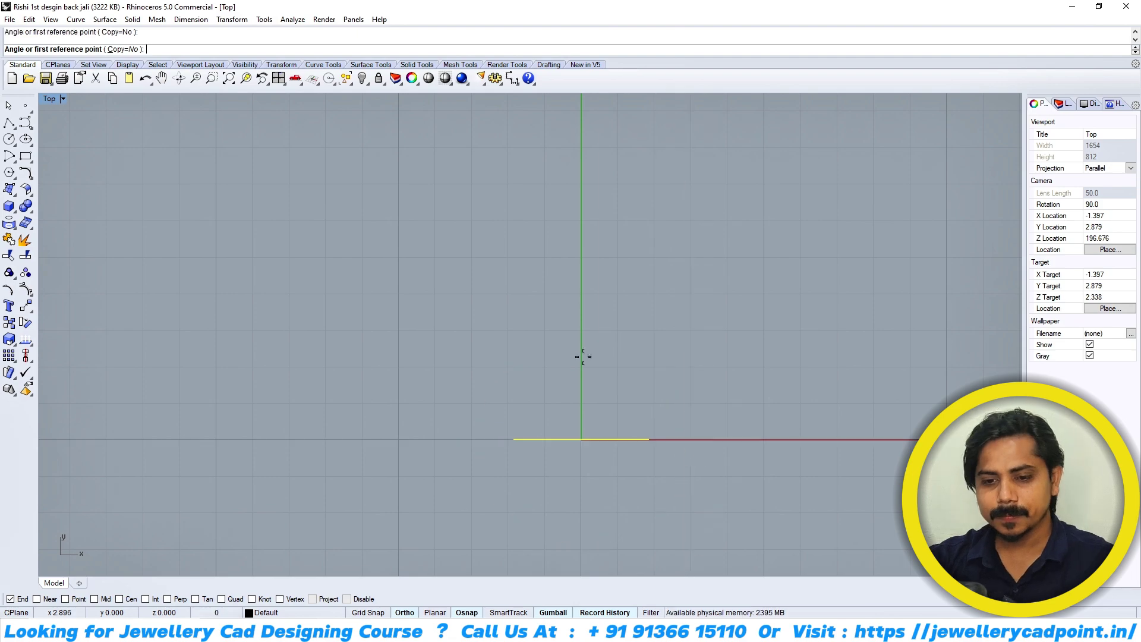
left_click(572, 338)
- Extrude the two rotated ellipses as a solid ring, about 0.8 mm to both sides, and check it in perspective
key("ctrl+e")
left_click(606, 356)
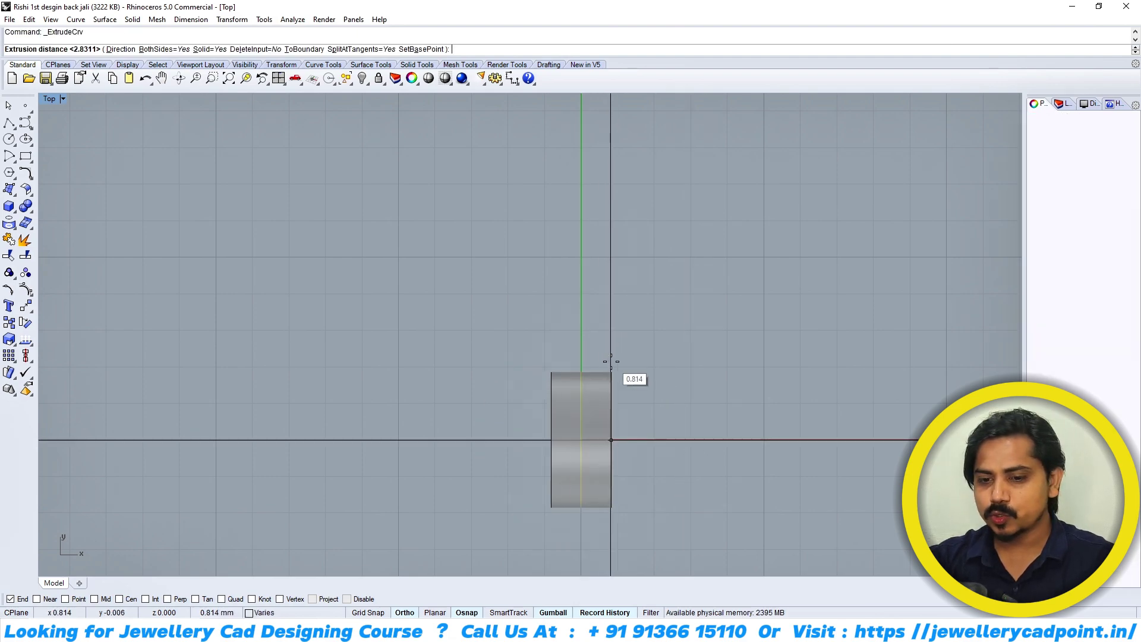
key("ctrl+F4")
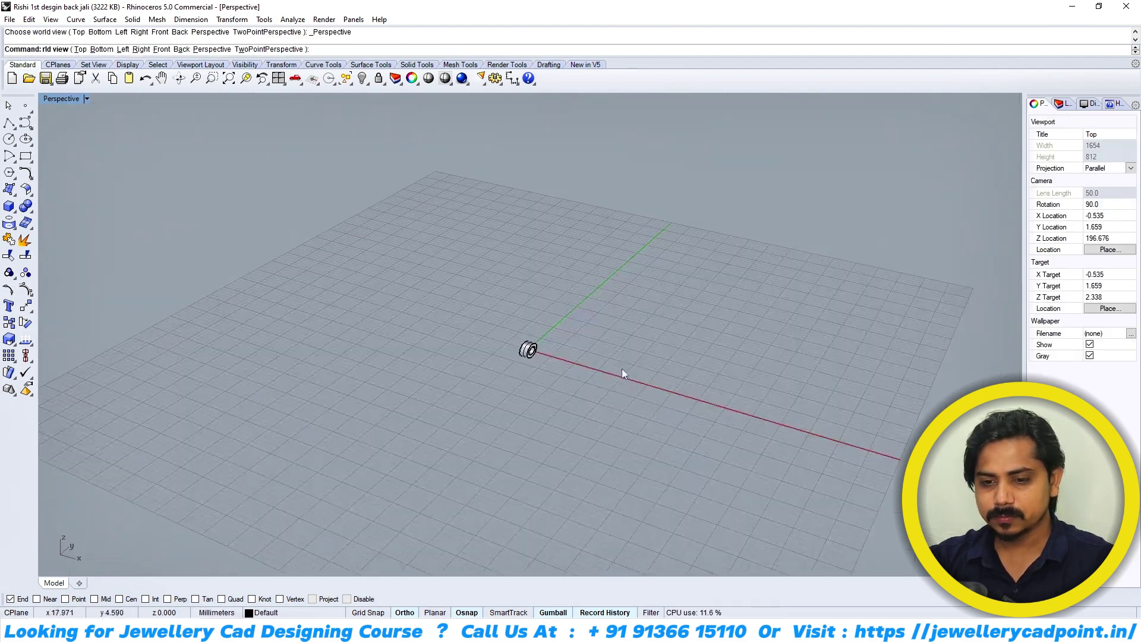
right_click_drag(622, 368, 537, 355)
scroll(556, 350, "up", 15)
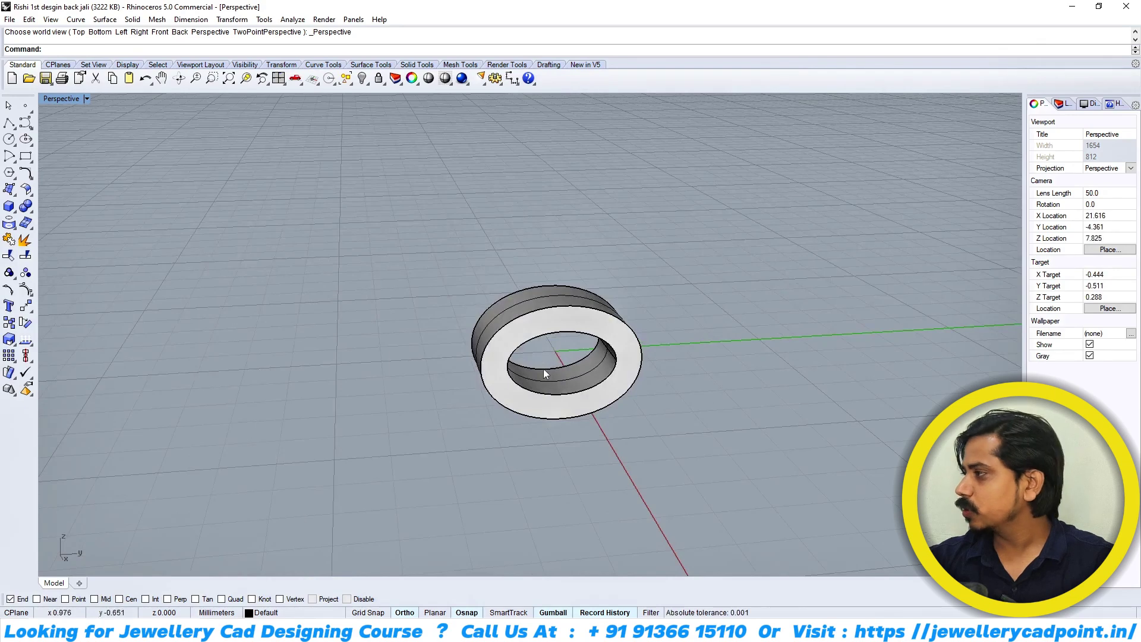
key("ctrl+F1")
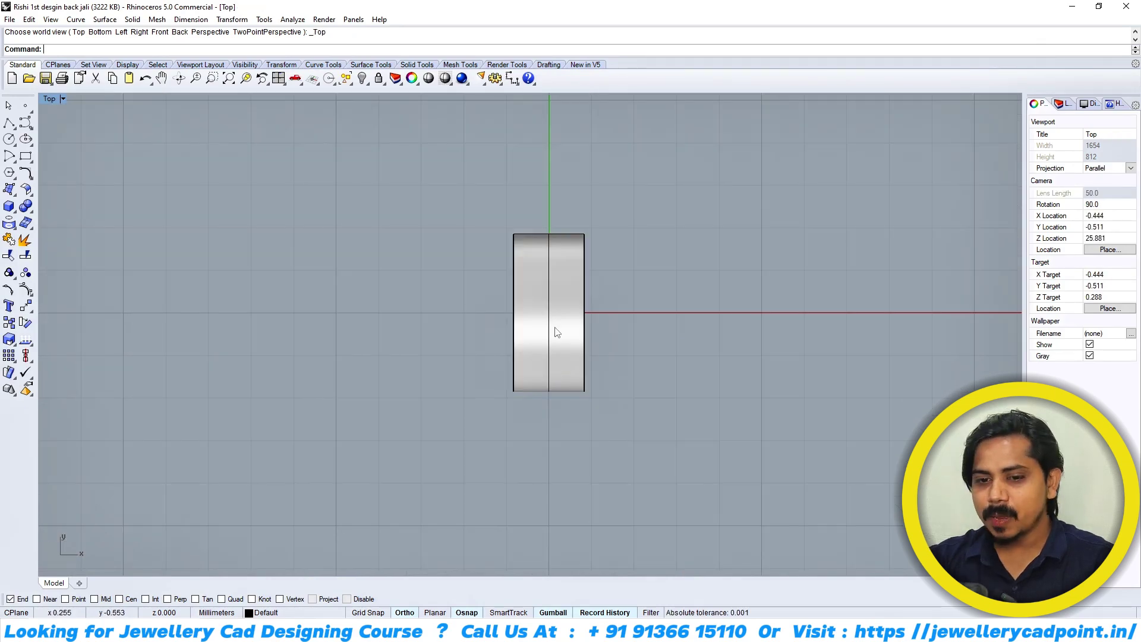
- Start a cage edit on the extruded ring with the control cage aligned to the CPlane coordinate system
left_click(575, 292)
scroll(568, 321, "down", 3)
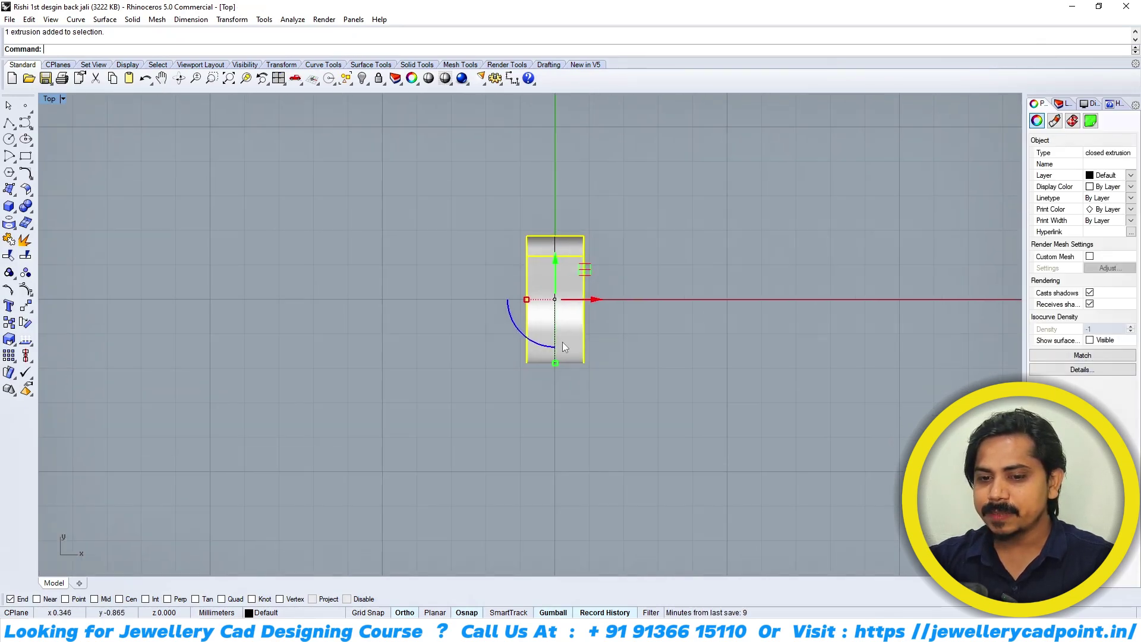
right_click_drag(562, 276, 562, 310)
key("Escape")
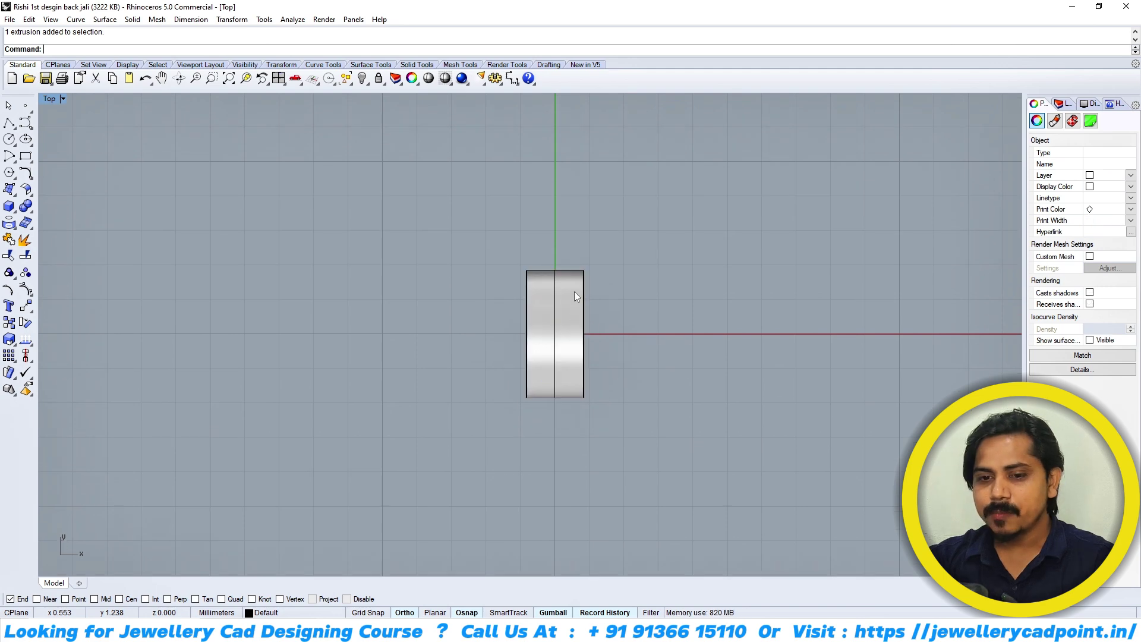
left_click(574, 291)
type("ce")
key("Return")
left_click(109, 50)
left_click(117, 51)
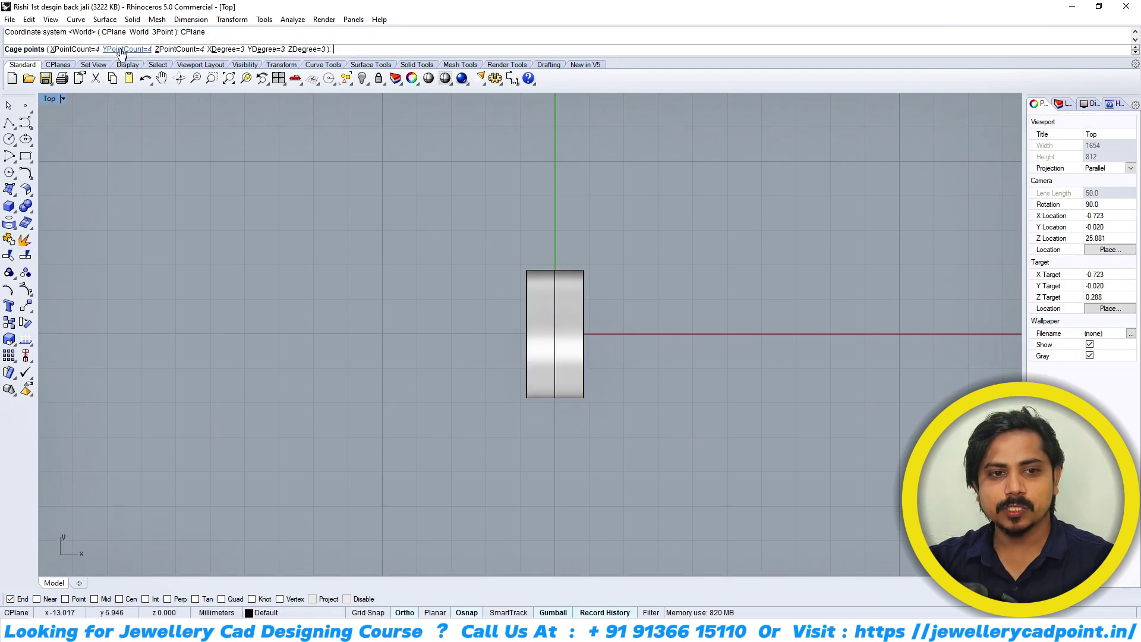
- Set the cage's X, Y and Z point counts to 2 and create it with the Global edit region
left_click(87, 52)
type("2")
key("Return")
left_click(143, 48)
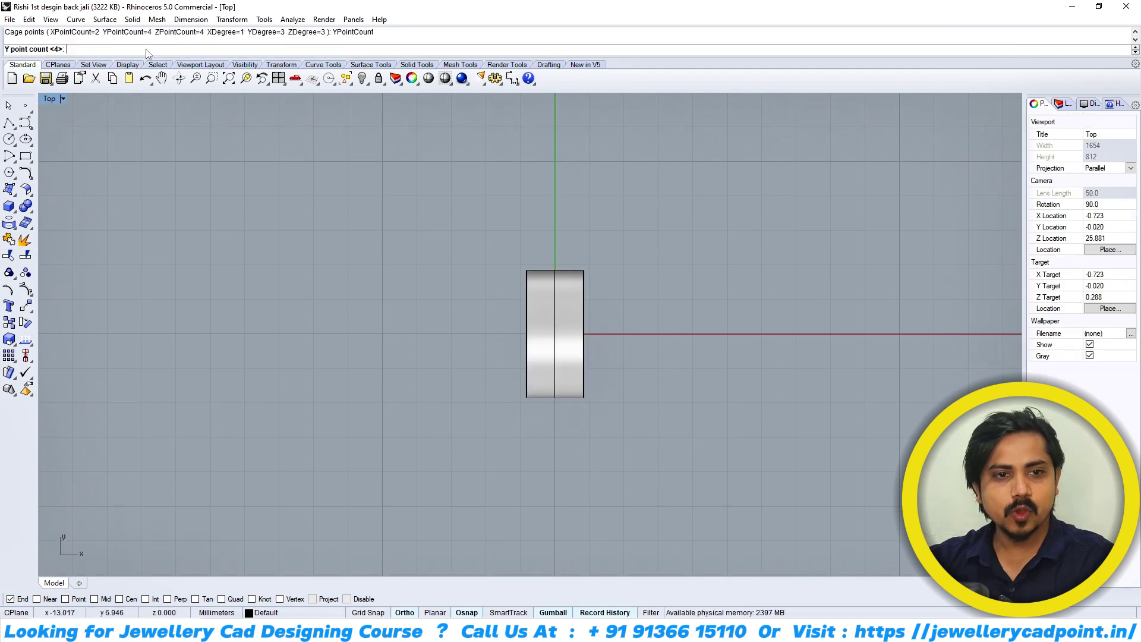
type("2")
key("Return")
left_click(182, 49)
type("2")
key("Return")
key("Return")
key("Return")
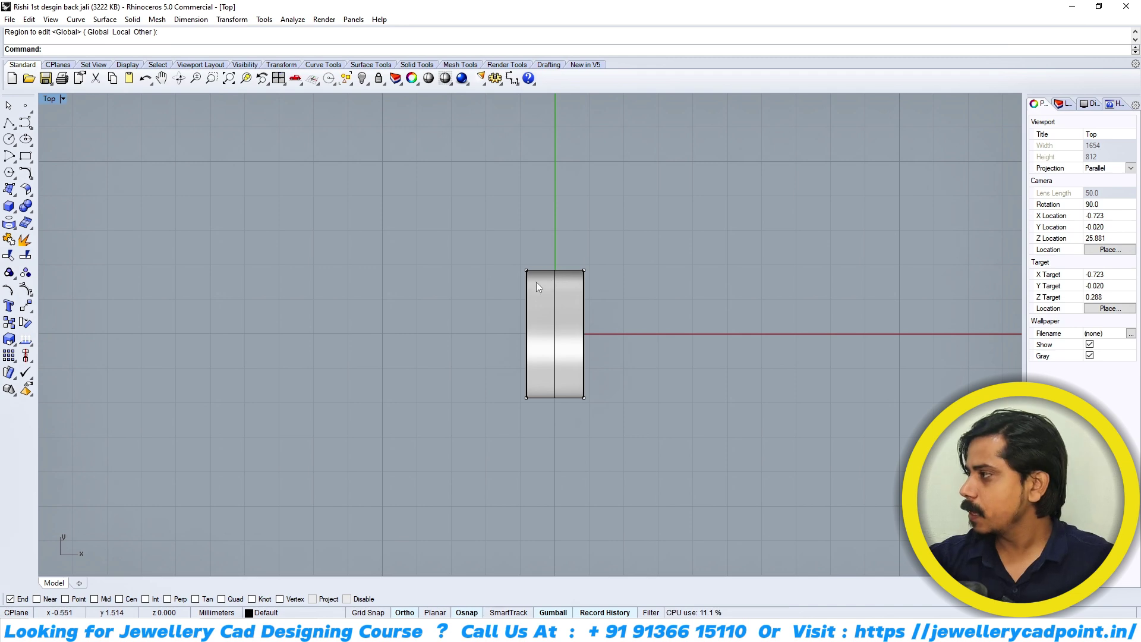
- Taper the ring in the Top view by scaling the upper cage points wider and the lower cage points narrower along X
left_click_drag(481, 260, 666, 292)
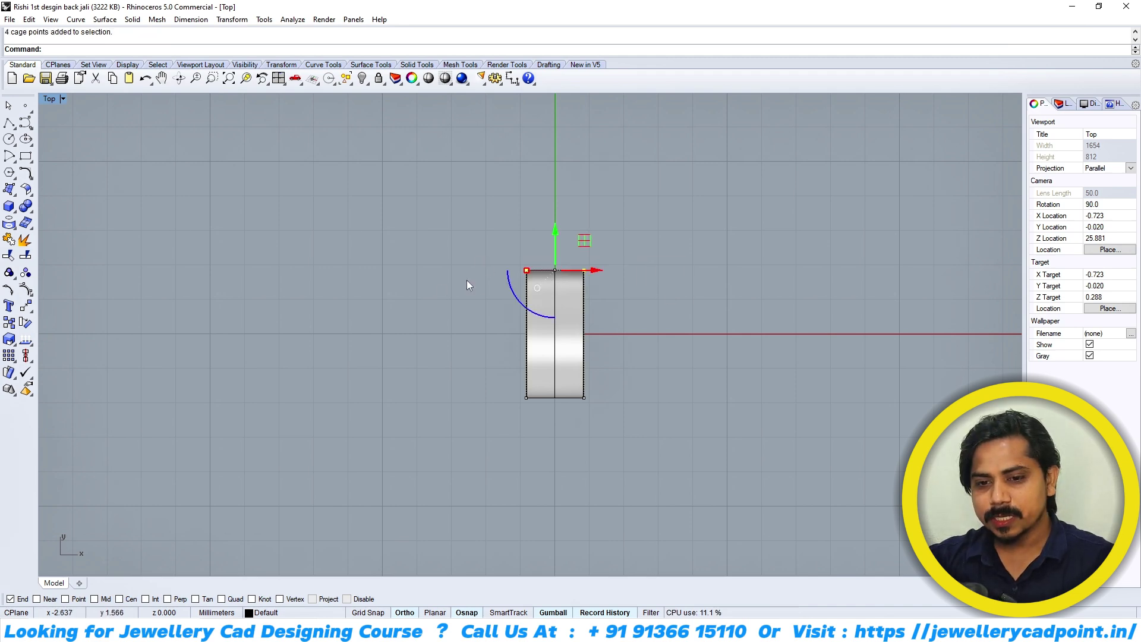
left_click_drag(526, 272, 506, 271)
left_click_drag(443, 446, 657, 360)
left_click_drag(529, 398, 527, 407)
key("ctrl+F3")
scroll(587, 343, "up", 4)
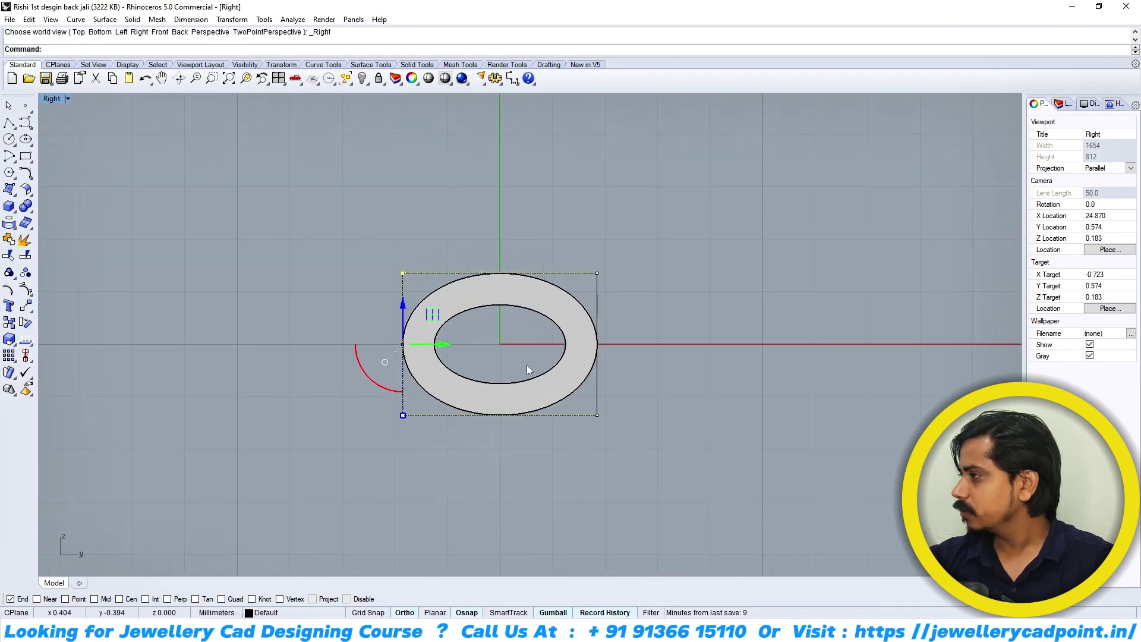
key("ctrl+F1")
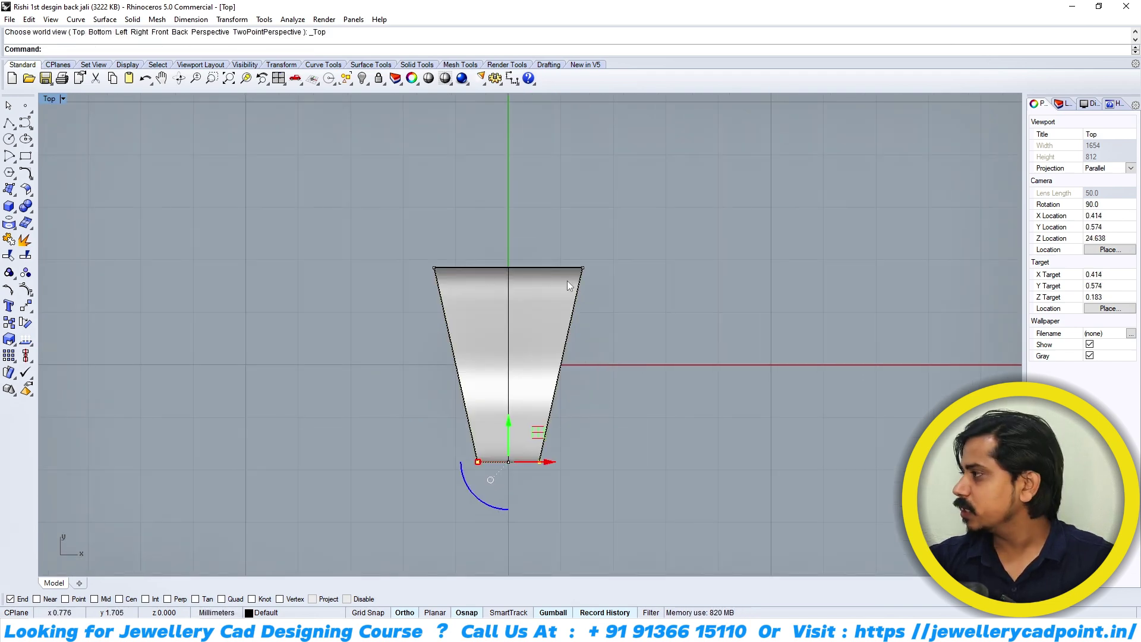
- Delete the control cage around the tapered ring and return to the Top view
key("Escape")
key("ctrl+F4")
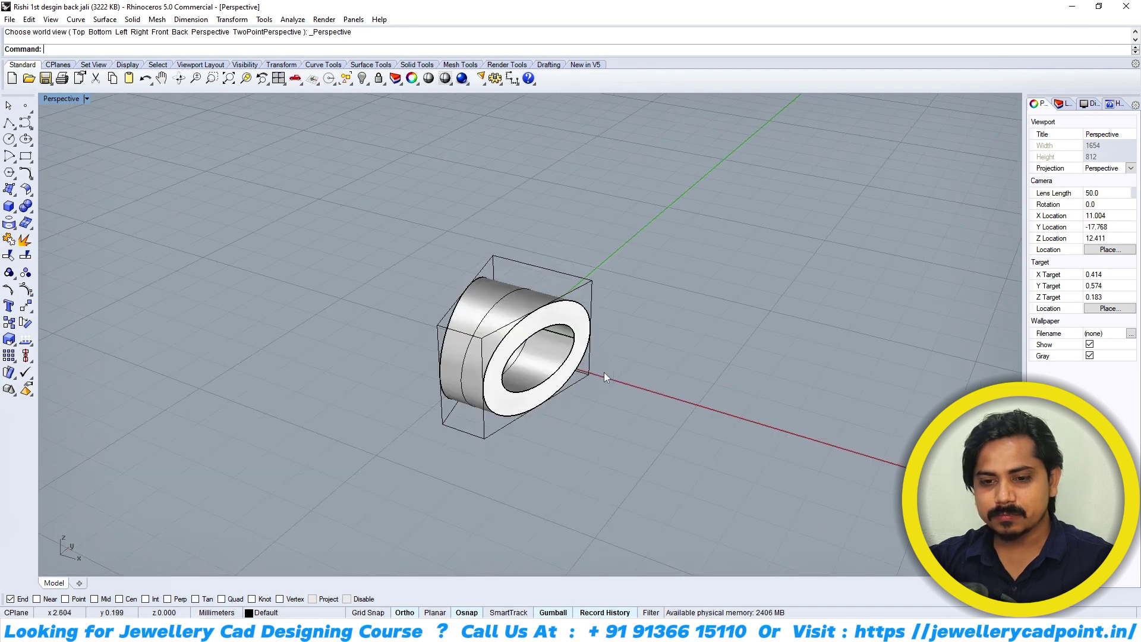
left_click(594, 283)
key("Delete")
right_click_drag(600, 296, 564, 298)
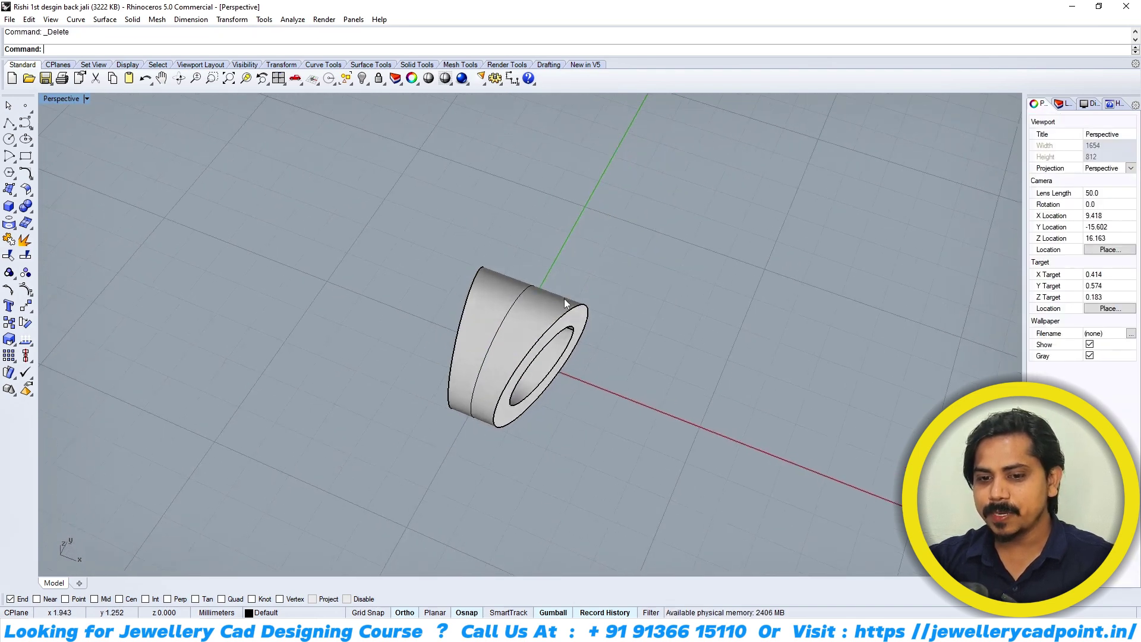
key("ctrl+F1")
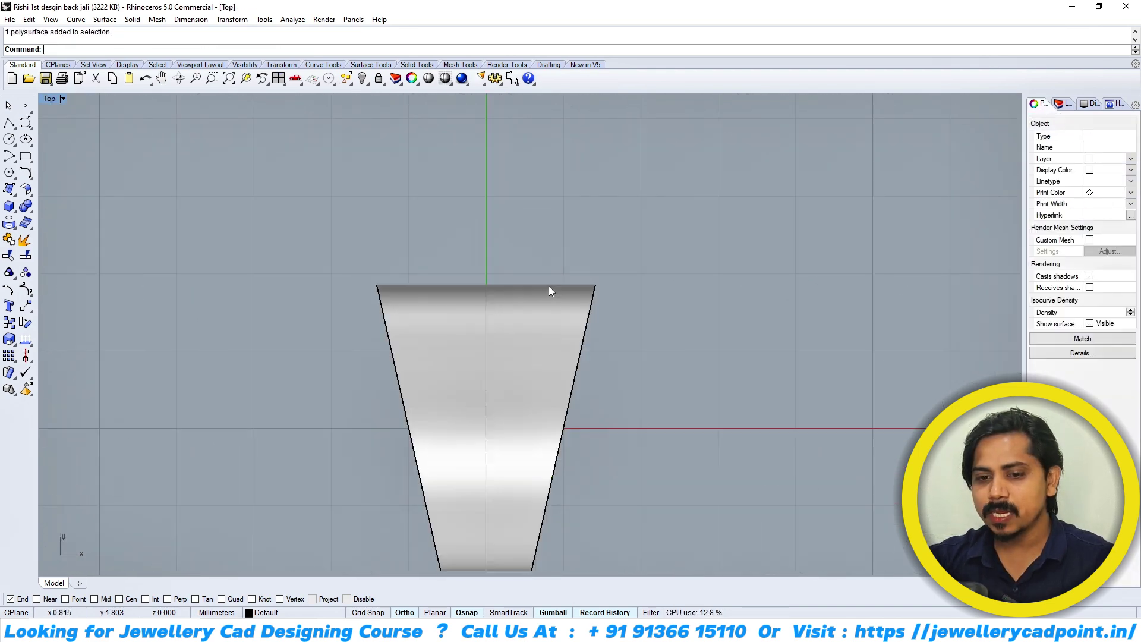
- Extract the ring's straight edge at its wide end as a curve and rebuild it with 4 points
left_click(545, 285)
key("Return")
type("rebuild")
key("Return")
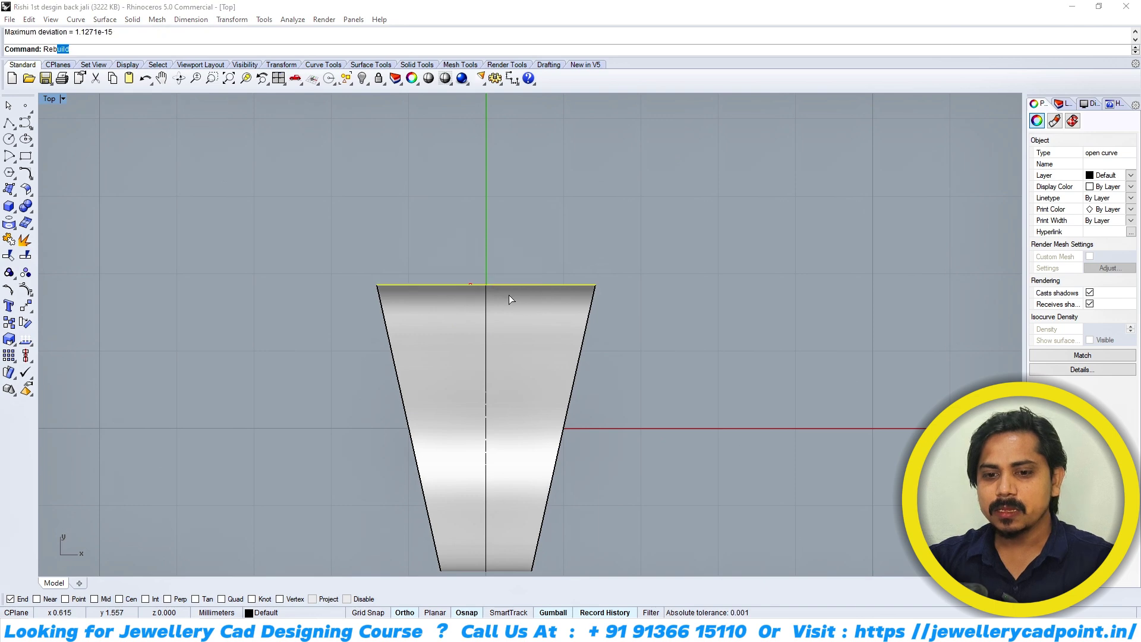
key("Return")
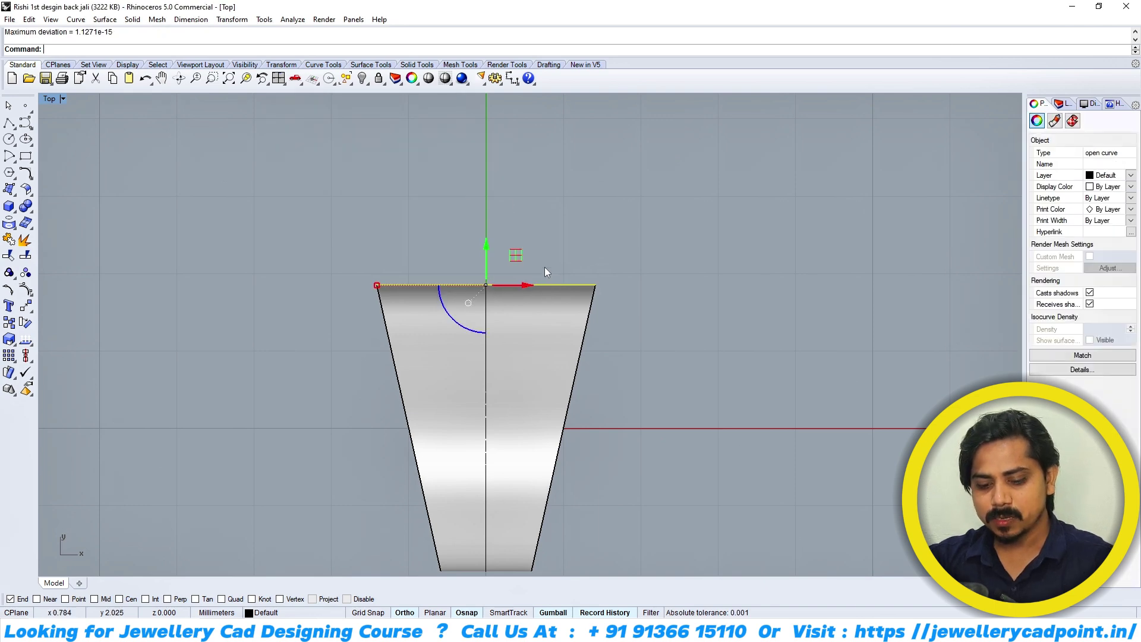
- Arch the extracted curve by raising its two middle control points and spreading them apart along X
key("F10")
left_click_drag(423, 244, 539, 310)
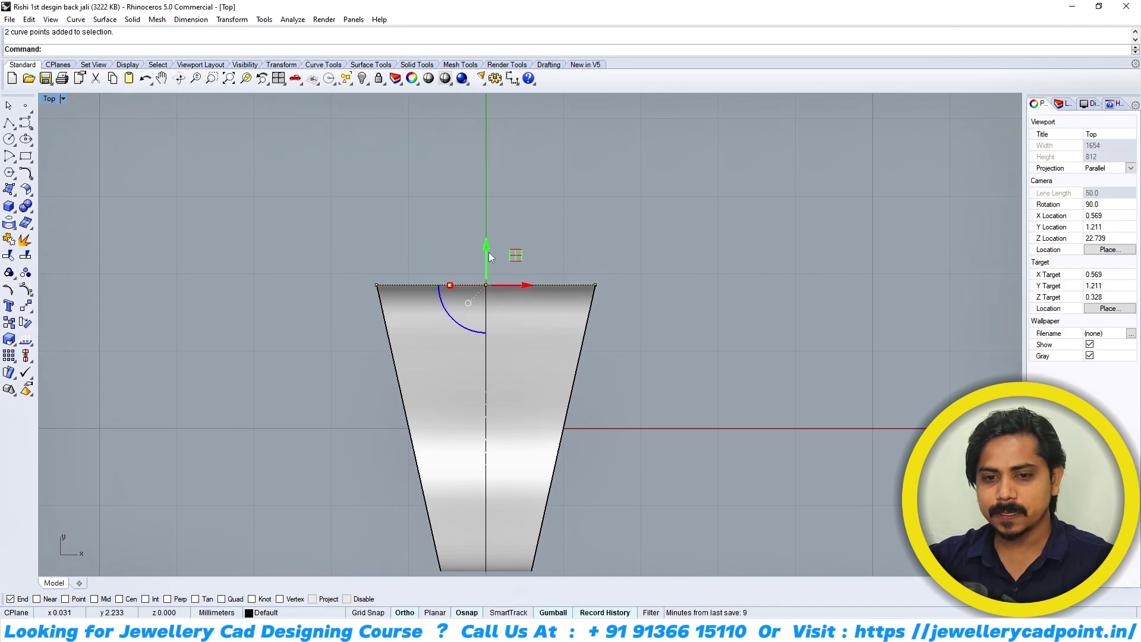
left_click_drag(485, 233, 486, 206)
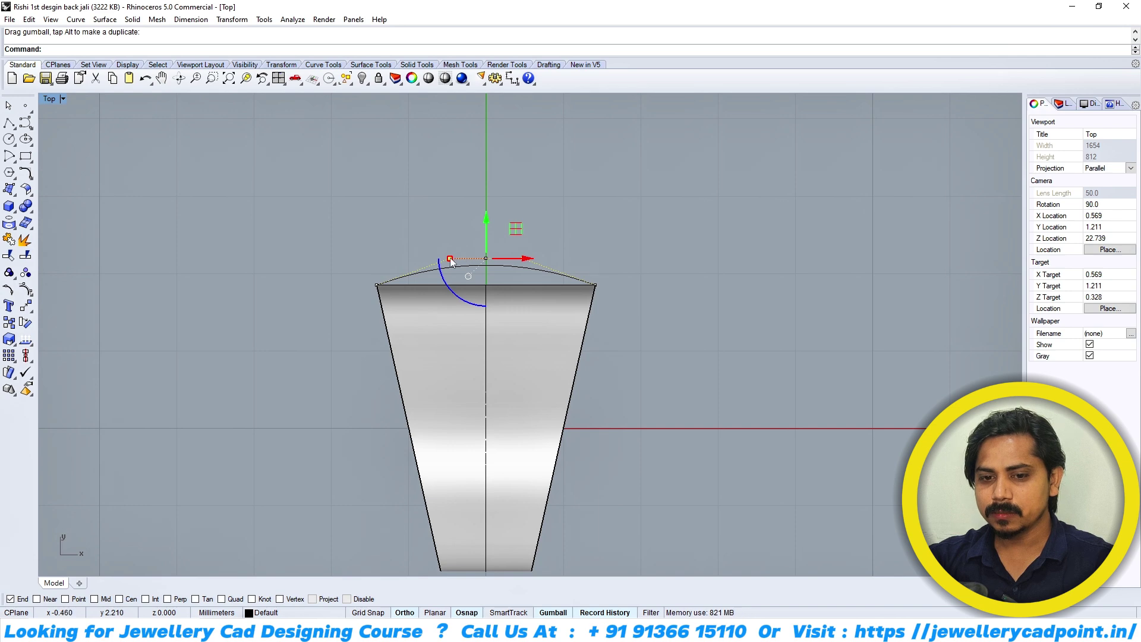
left_click_drag(468, 255, 393, 244)
key("Escape")
key("Escape")
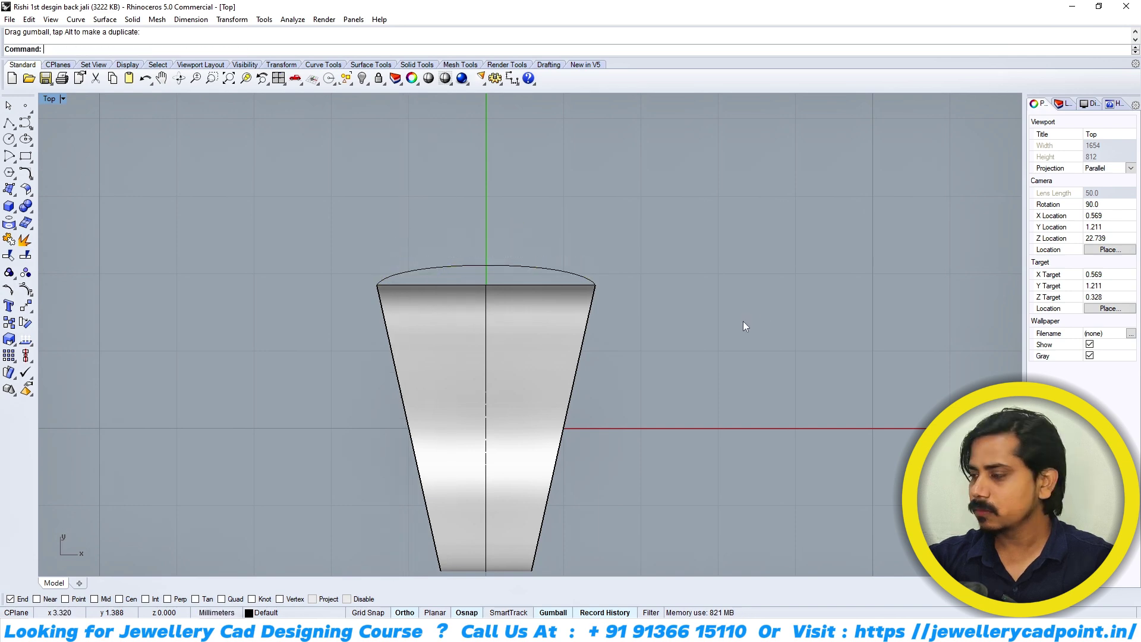
- Try a two-rail sweep around the ring, using its two outer edges as rails and the arched curve as cross section
right_click_drag(716, 331, 738, 287)
key("ctrl+F4")
right_click_drag(677, 336, 548, 337)
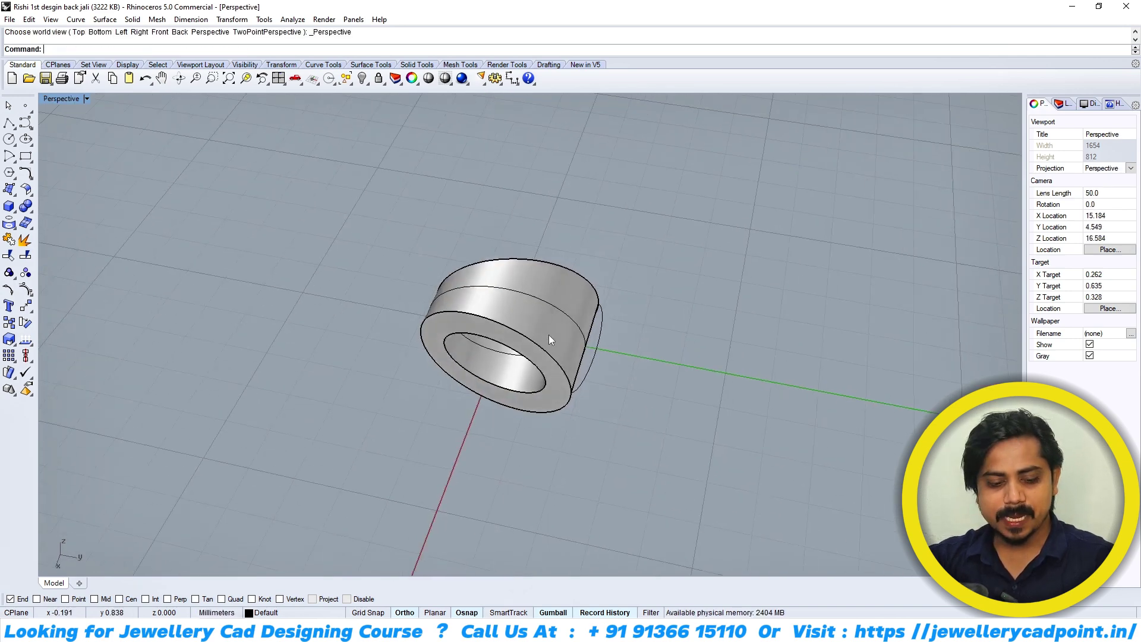
type("s2")
key("Return")
left_click(557, 359)
key("Return")
left_click(585, 276)
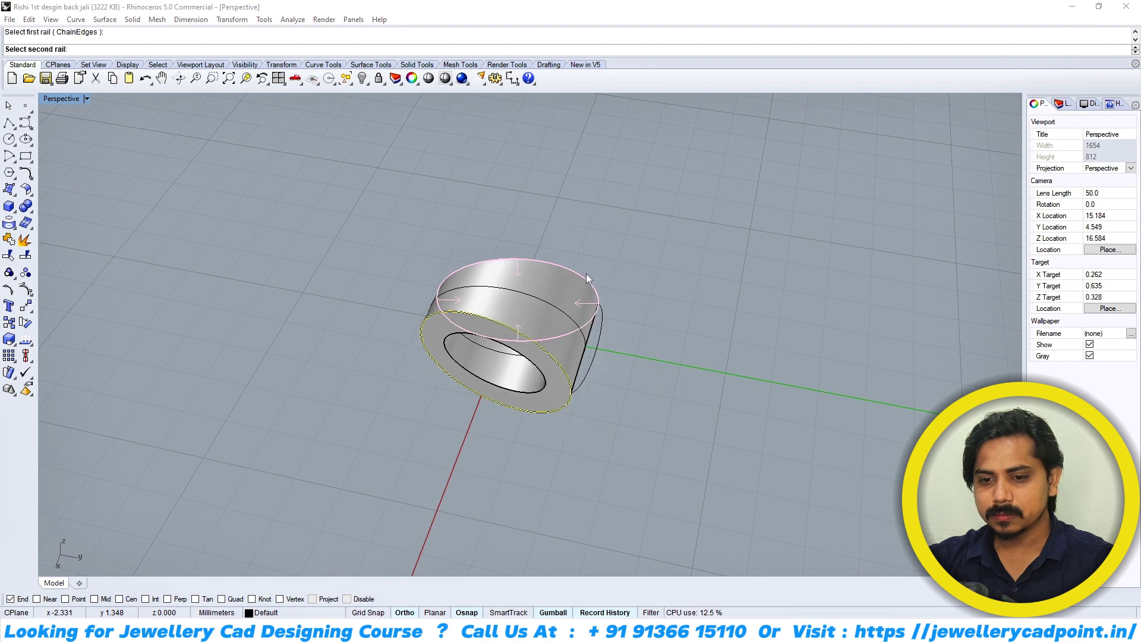
key("Return")
left_click(587, 372)
key("Return")
- Delete the swept surface around the ring, keeping the arched curve
key("ctrl+F1")
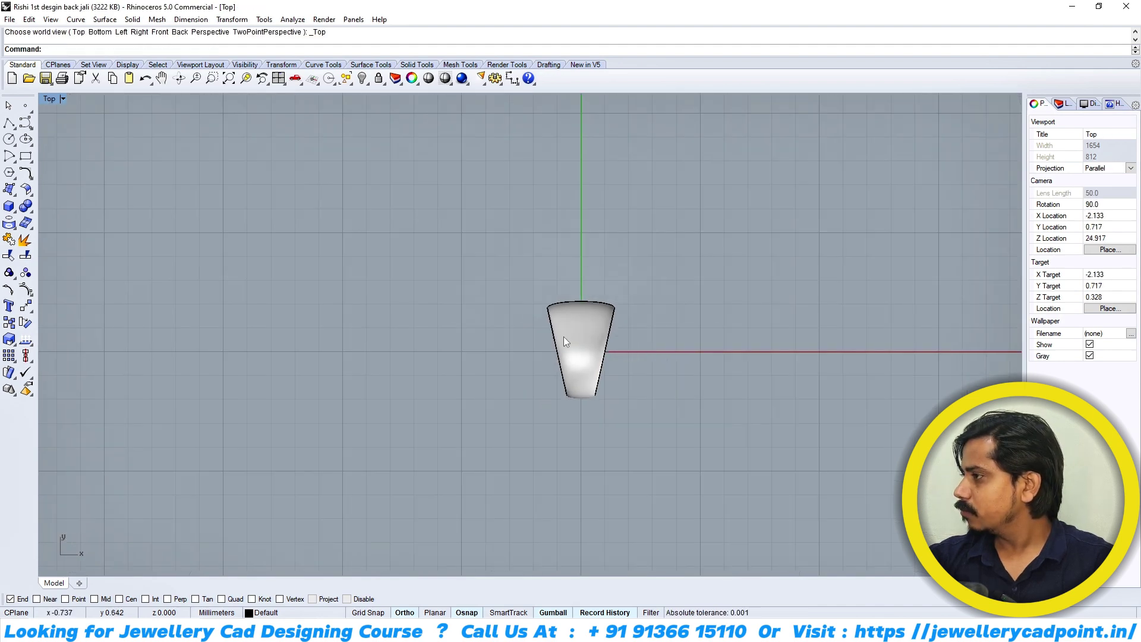
scroll(590, 309, "up", 3)
left_click(583, 308)
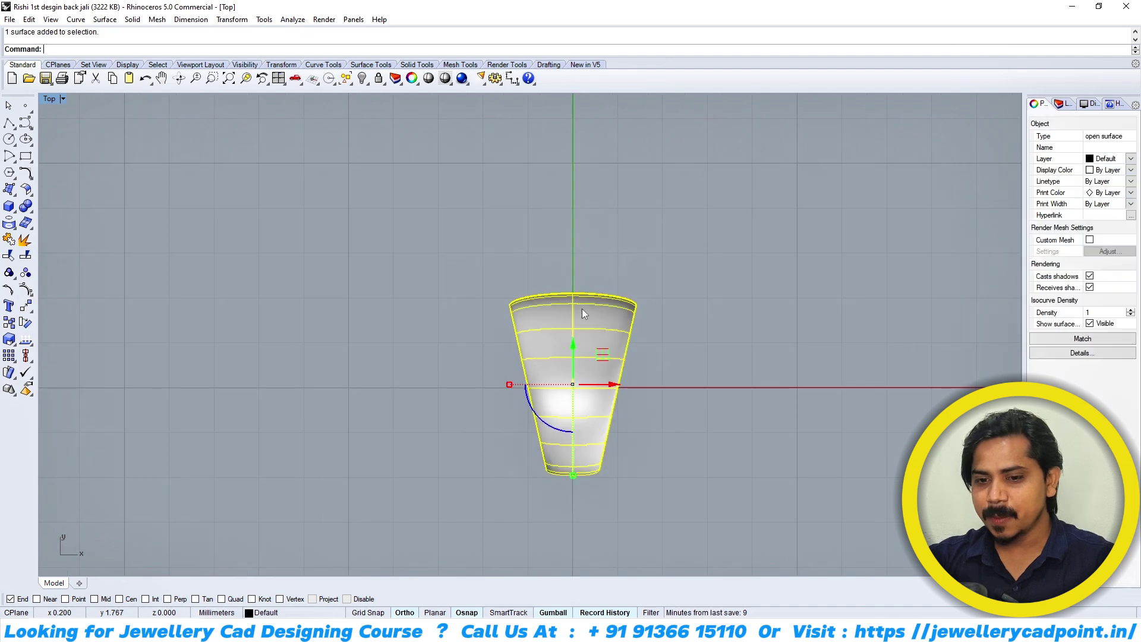
key("Delete")
- Rebuild the arched curve above the ring's wide end with 9 points, degree 3, deleting the input
left_click(590, 294)
scroll(594, 296, "up", 2)
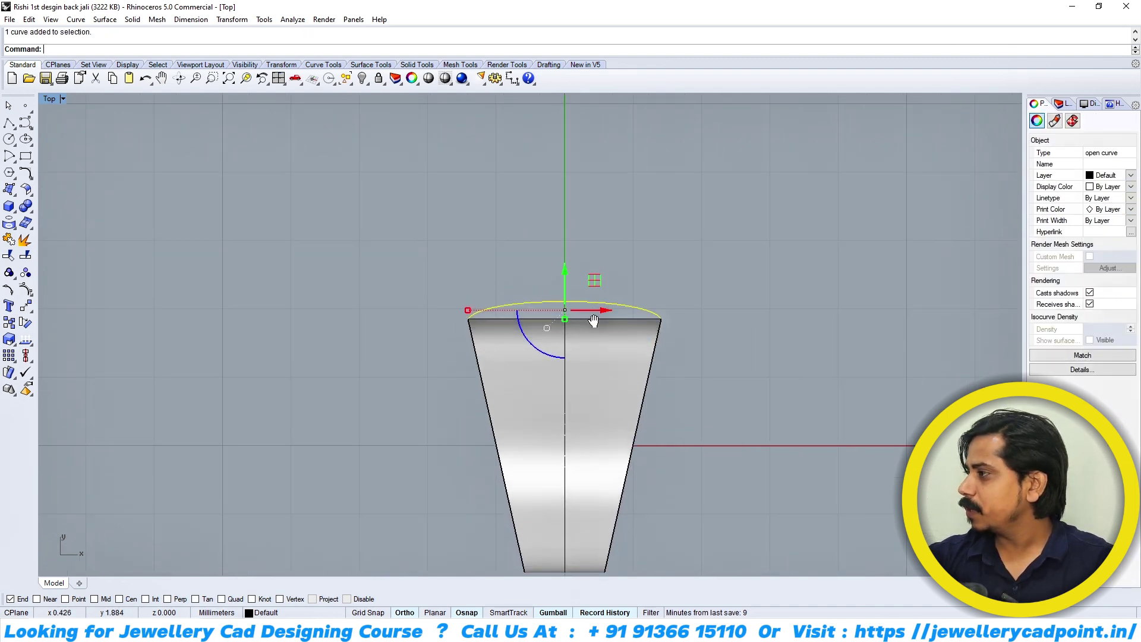
left_click(580, 291)
scroll(580, 292, "up", 4)
left_click_drag(580, 291, 563, 349)
type("RE")
key("Return")
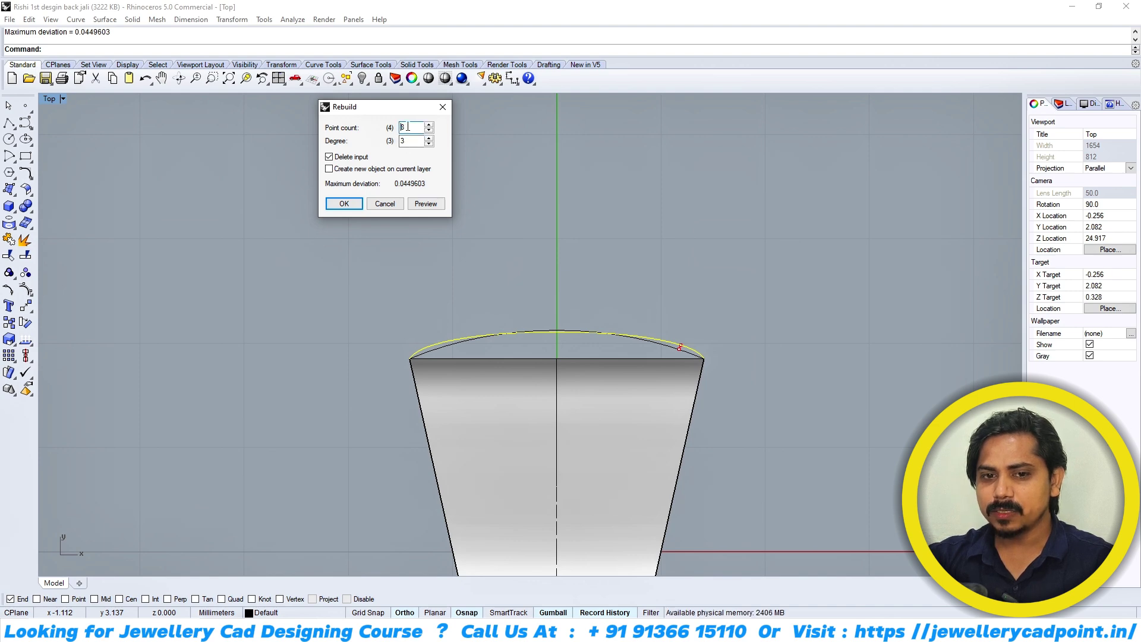
left_click(343, 203)
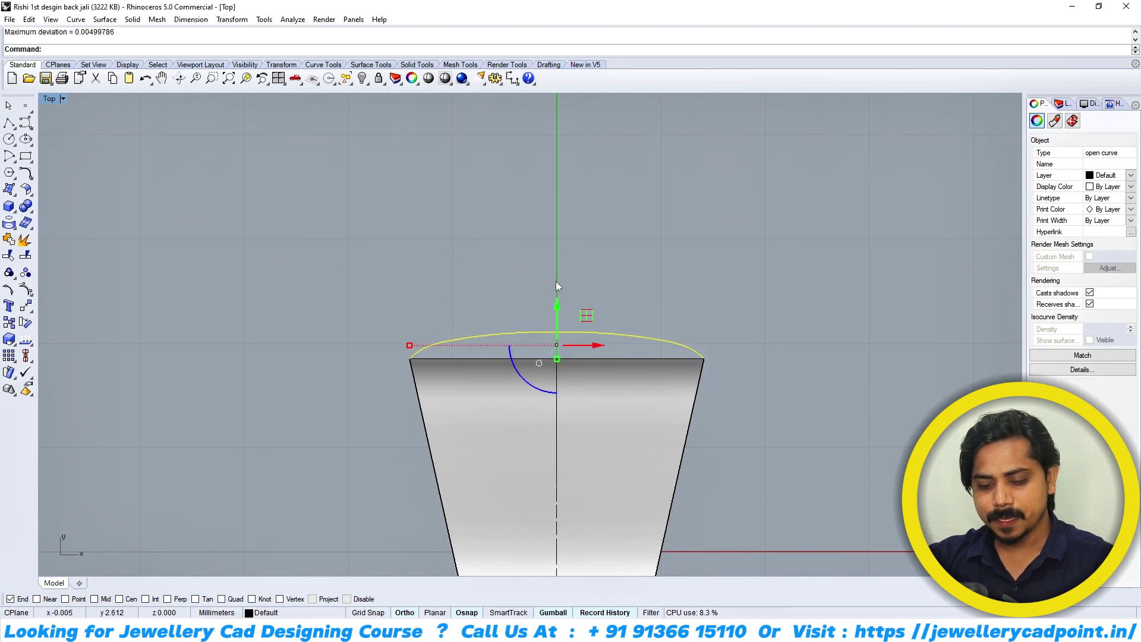
- Show the arched curve's control points and move the four alternate points upward by about 0.58 mm to form a wavy profile
type("P")
key("Return")
scroll(416, 339, "up", 2)
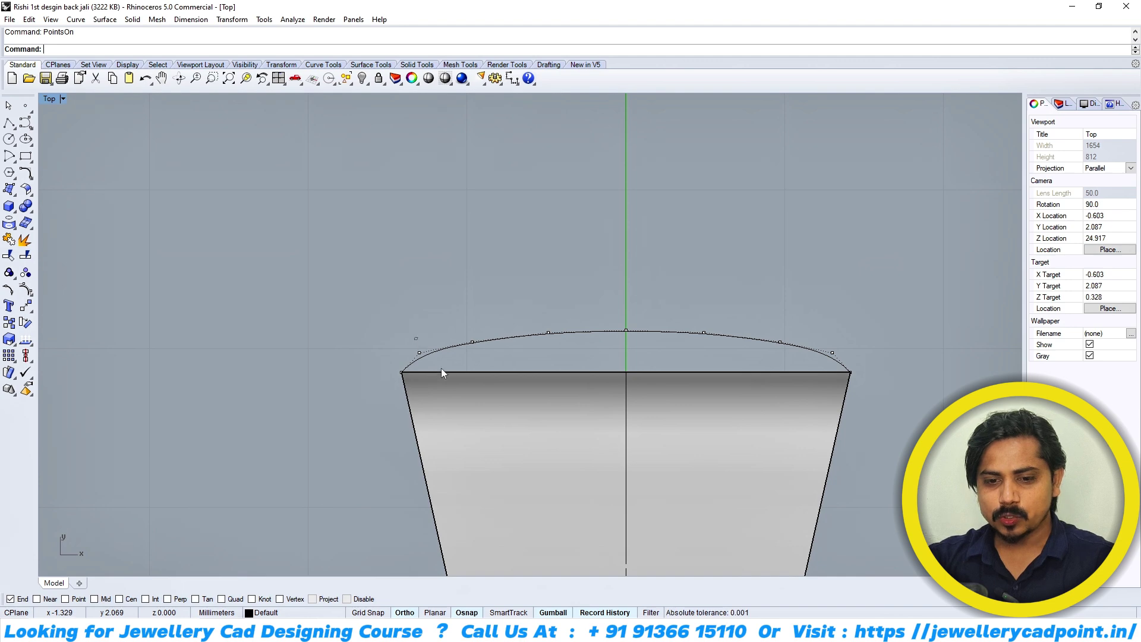
left_click(419, 352)
left_click(548, 332, "shift")
left_click_drag(736, 369, 737, 369, "shift")
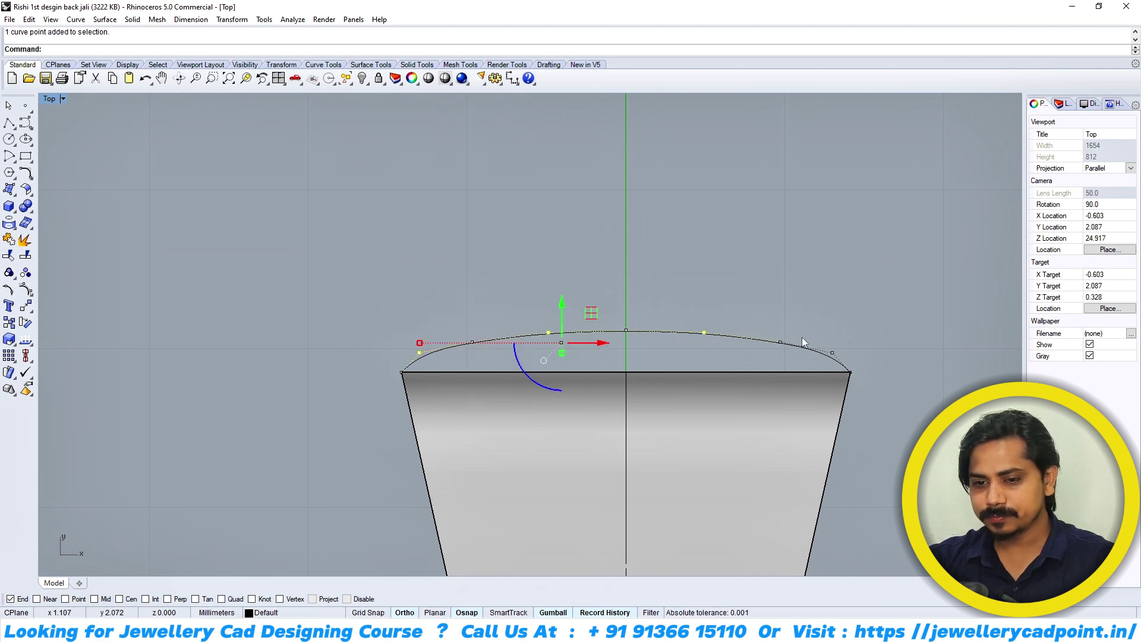
left_click_drag(801, 337, 851, 361, "shift")
right_click_drag(647, 265, 641, 298)
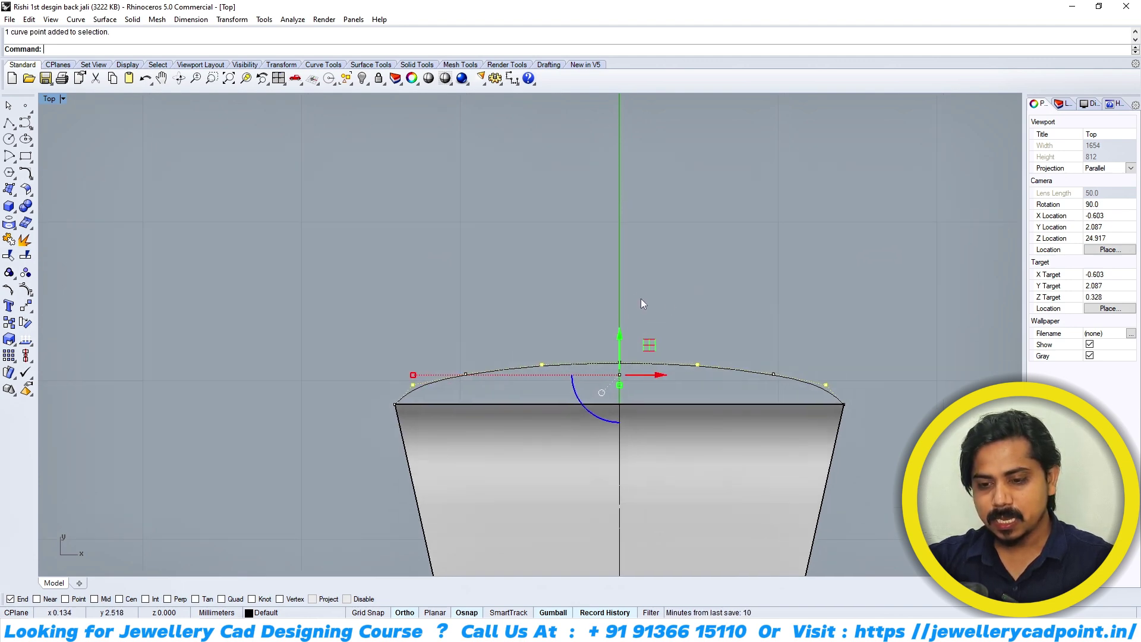
type("m")
key("Return")
left_click(692, 312)
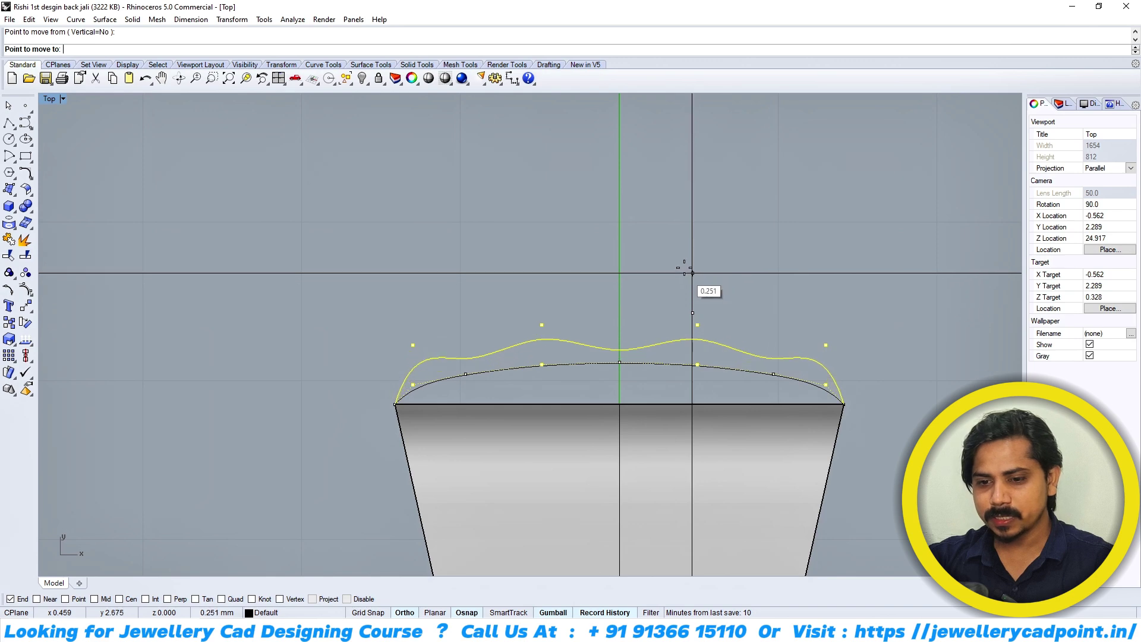
left_click(683, 221)
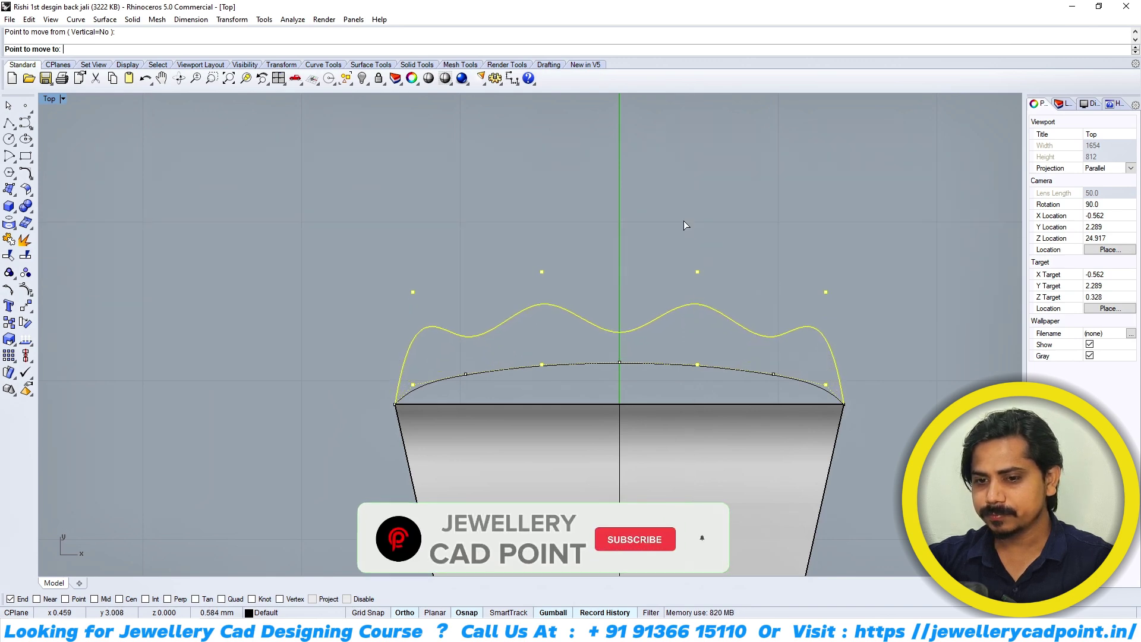
left_click(567, 372)
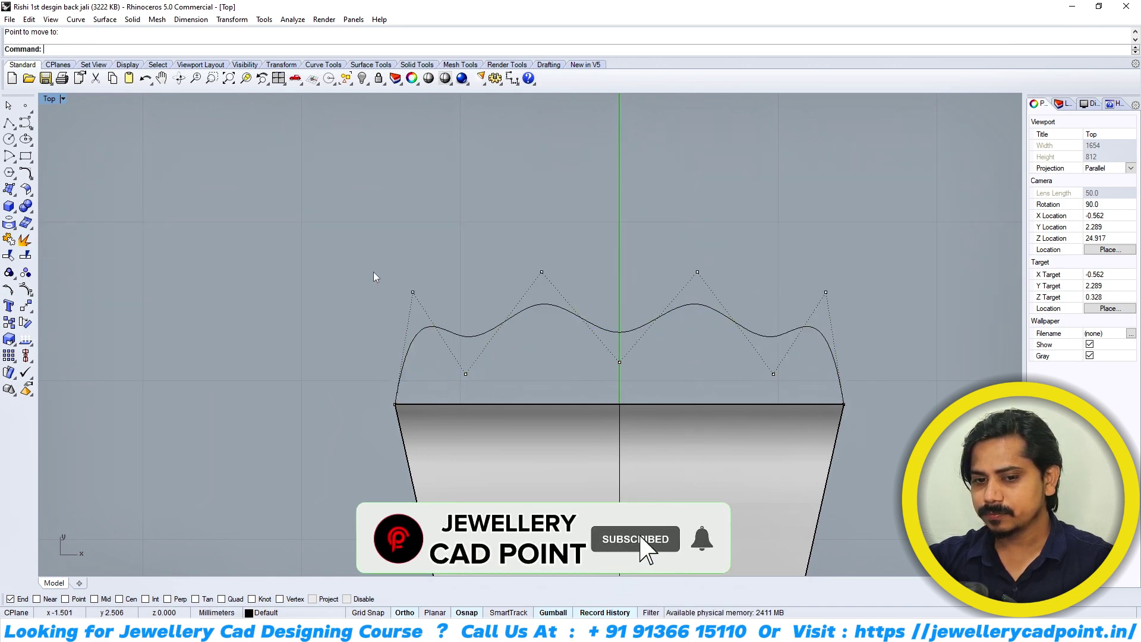
- Adjust the wavy curve's middle control point and turn the control points off
left_click(413, 291)
left_click_drag(565, 382, 620, 310)
key("Escape")
key("Escape")
- Try a two-rail sweep of the wavy curve alone along the ring's two outer edges
scroll(647, 346, "down", 6)
key("F5")
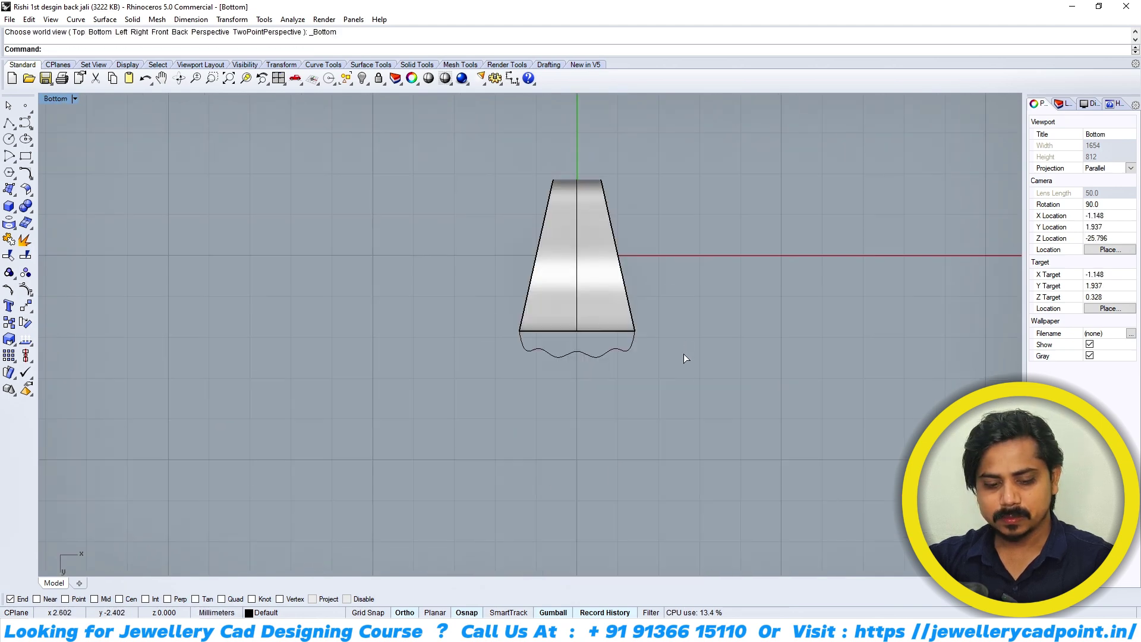
key("ctrl+F4")
right_click_drag(647, 355, 583, 362)
scroll(540, 375, "up", 5)
type("sweep2")
key("Return")
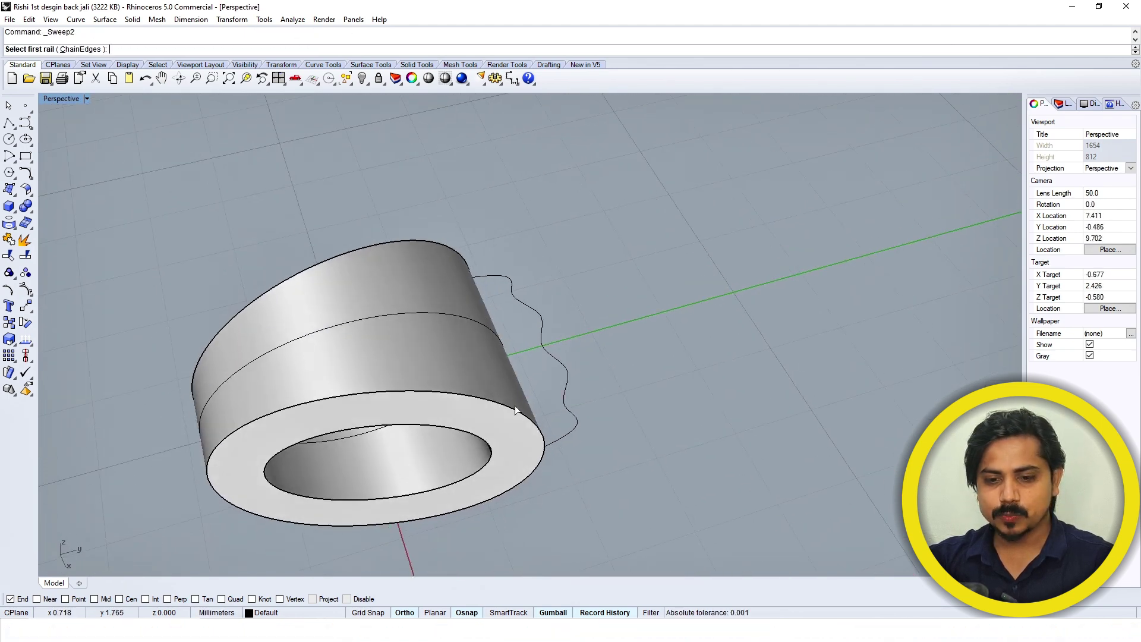
left_click(510, 411)
left_click(458, 252)
left_click(507, 288)
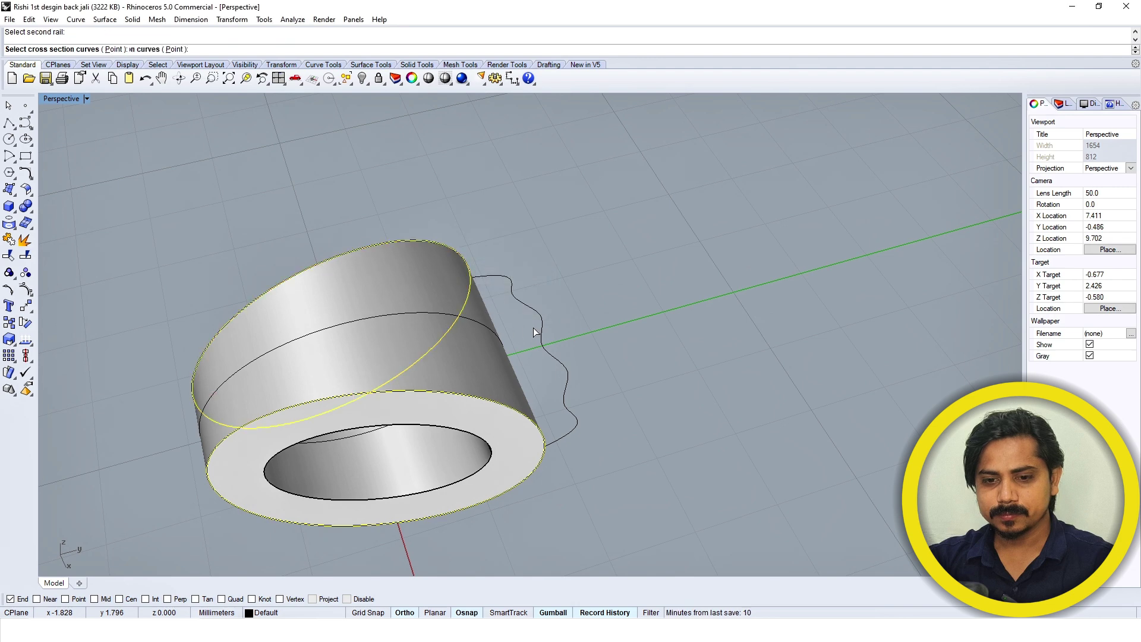
left_click(539, 326)
key("Return")
key("Return")
- Check the fluted surface in the Top and Perspective views and undo the two-rail sweep
key("ctrl+F1")
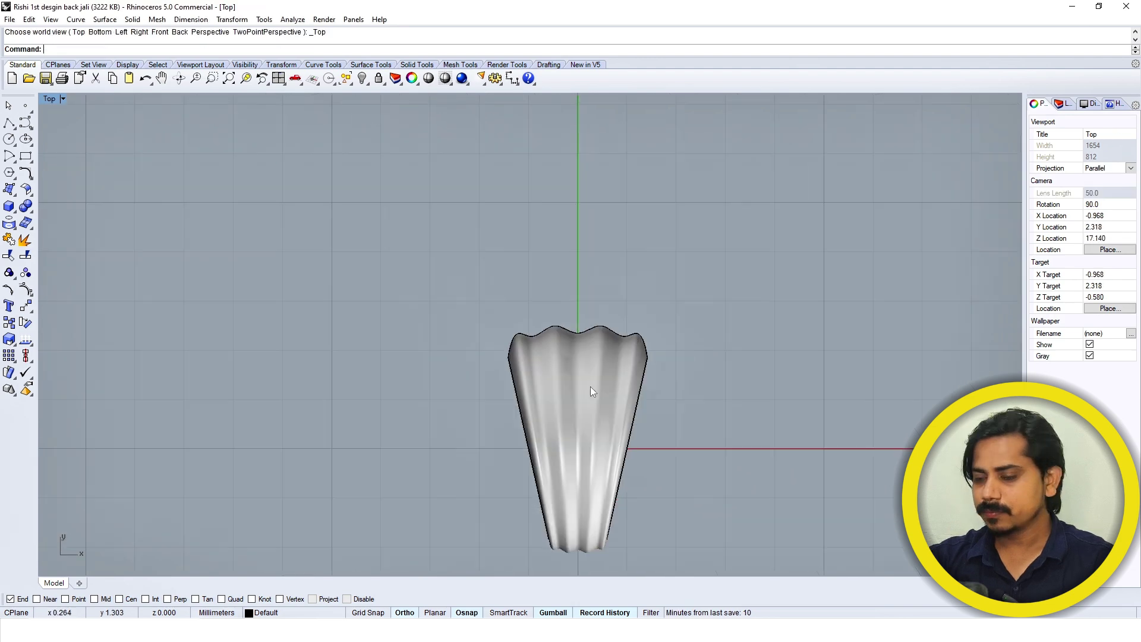
scroll(597, 384, "down", 3)
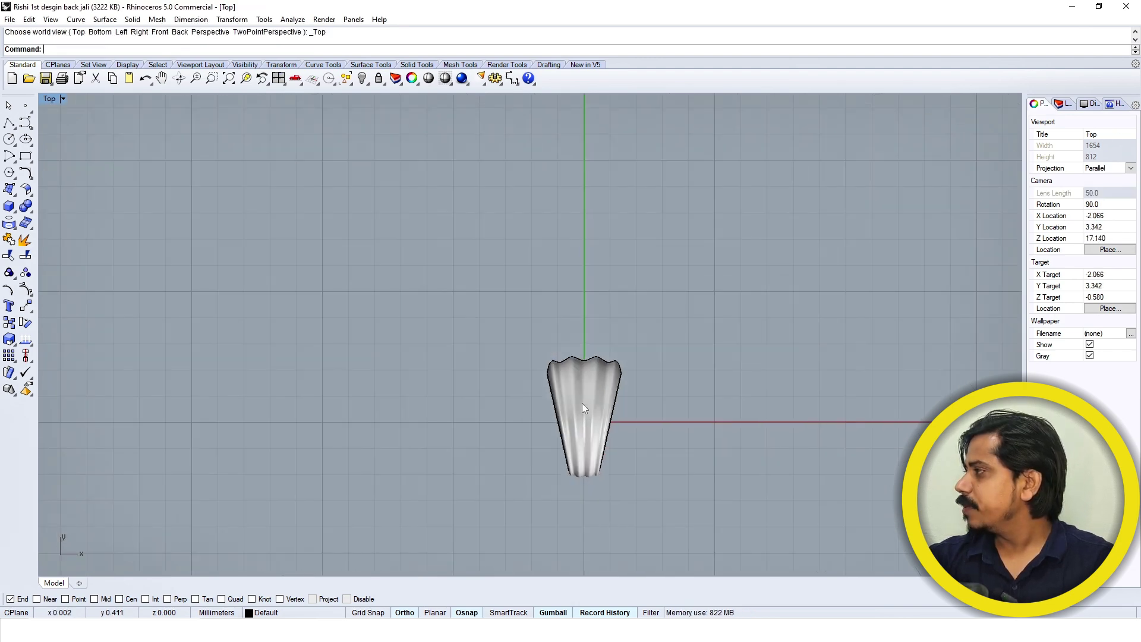
scroll(644, 354, "up", 3)
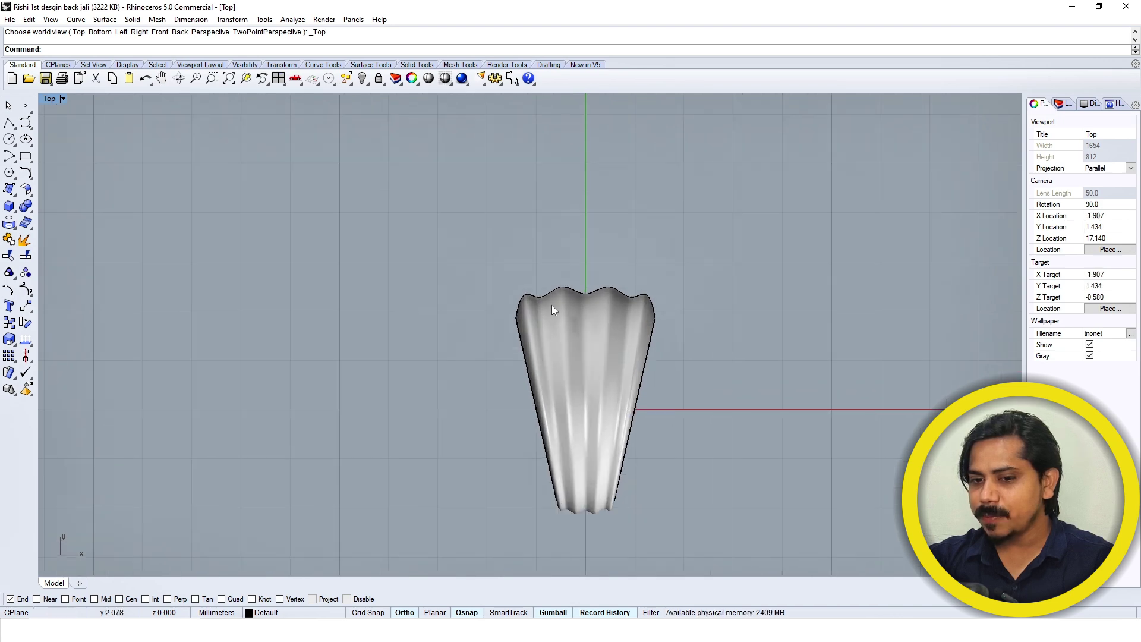
key("ctrl+F4")
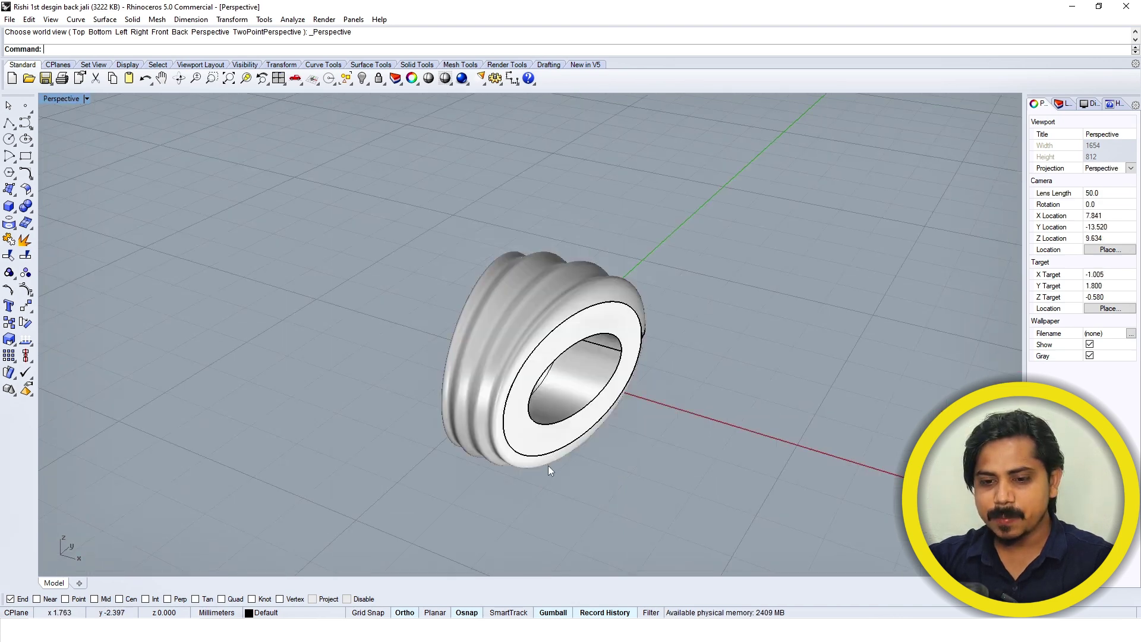
scroll(512, 441, "up", 5)
key("ctrl+z")
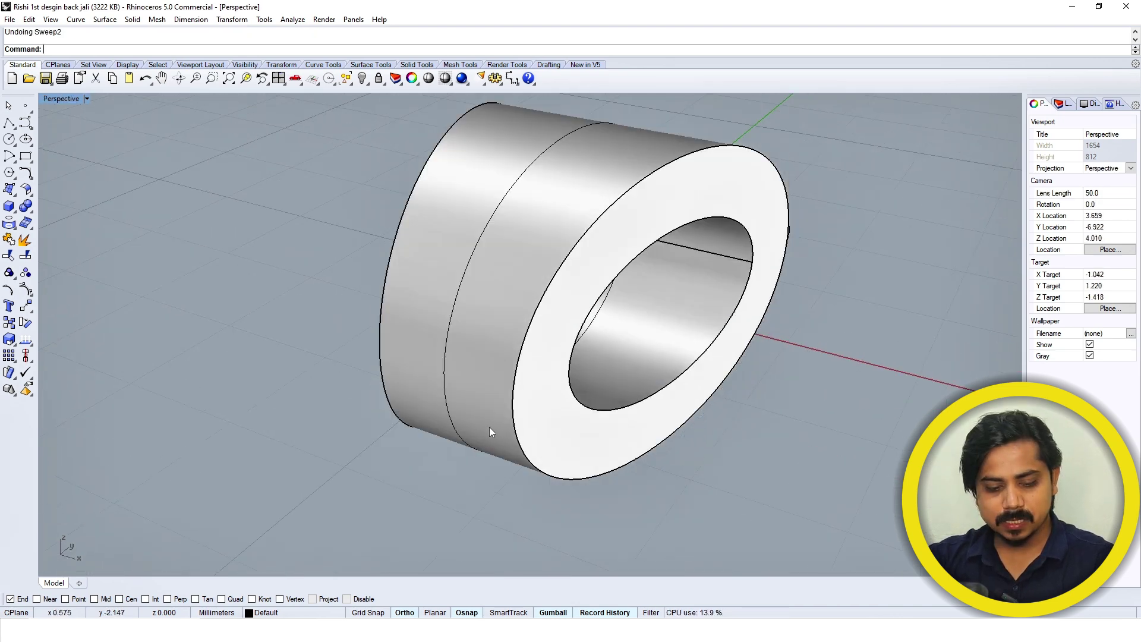
- Extract one V-direction isocurve across the ring's outer face near its narrow end
type("ExtractIsocurve")
key("Return")
left_click(480, 427)
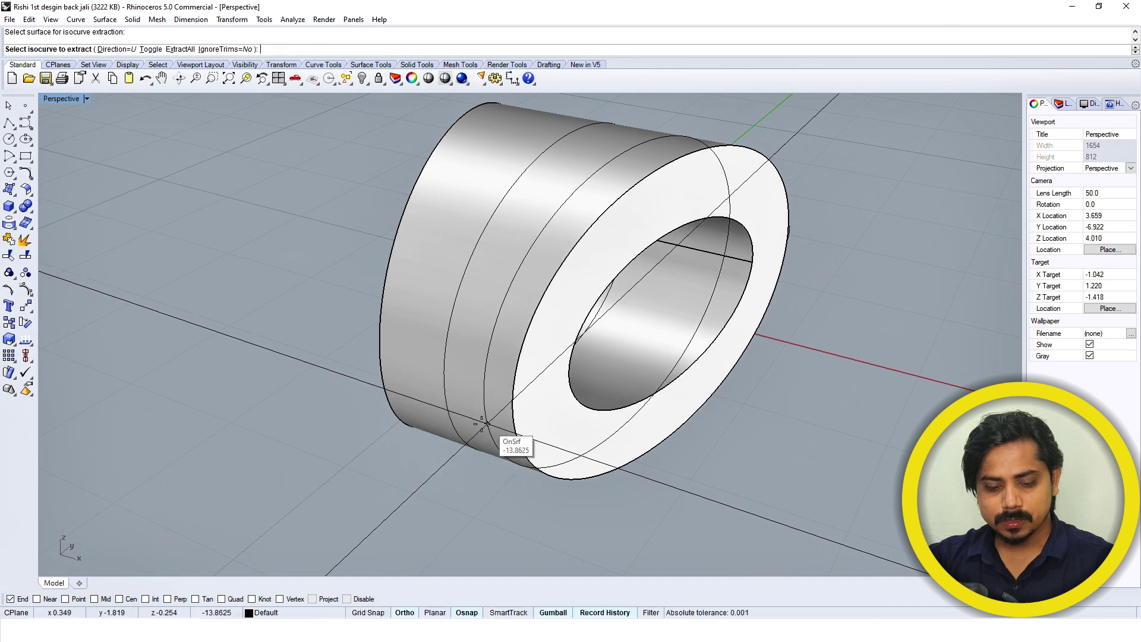
scroll(480, 423, "down", 4)
left_click(483, 423)
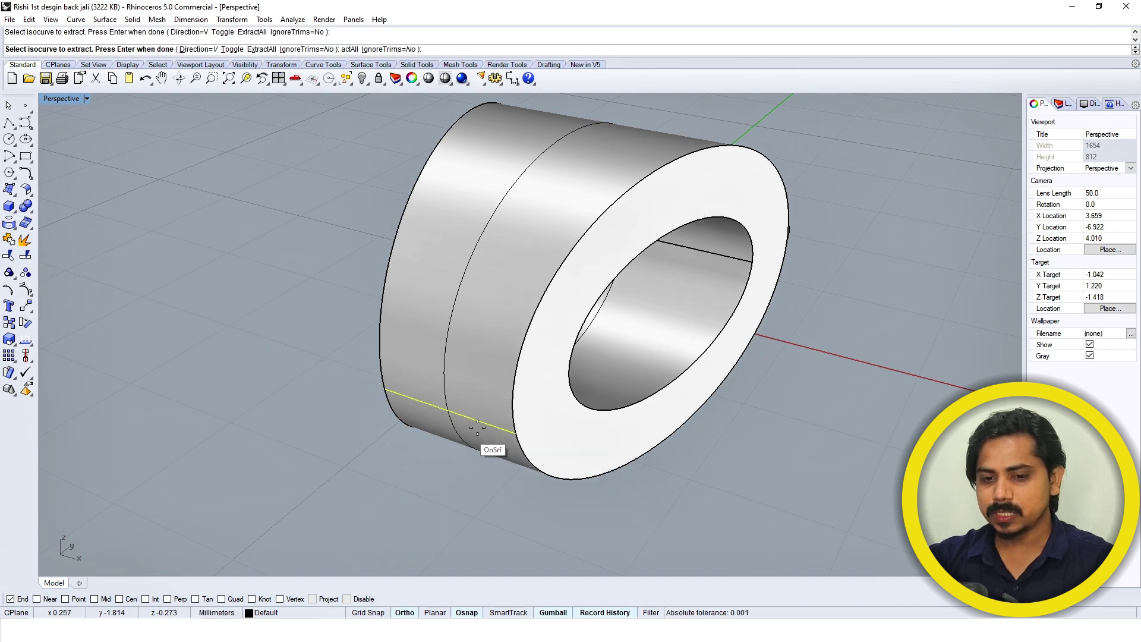
key("Return")
- Sweep along the ring's two outer edges with the extracted isocurve and the wavy curve as cross sections
right_click_drag(537, 459, 522, 465)
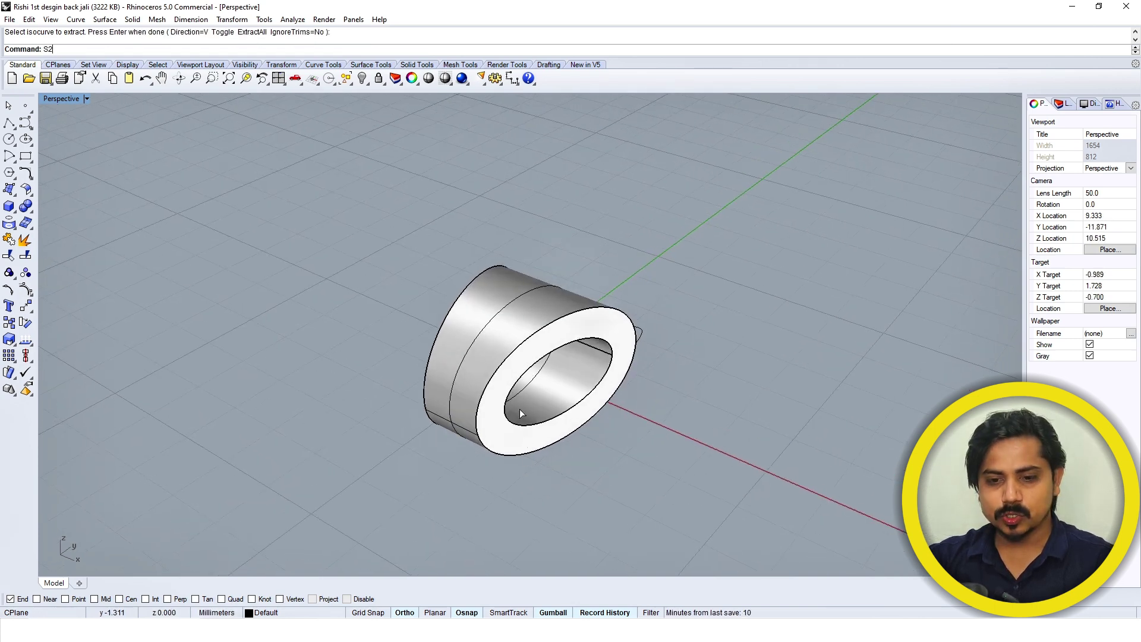
type("S2")
key("Return")
left_click(509, 358)
left_click(451, 358)
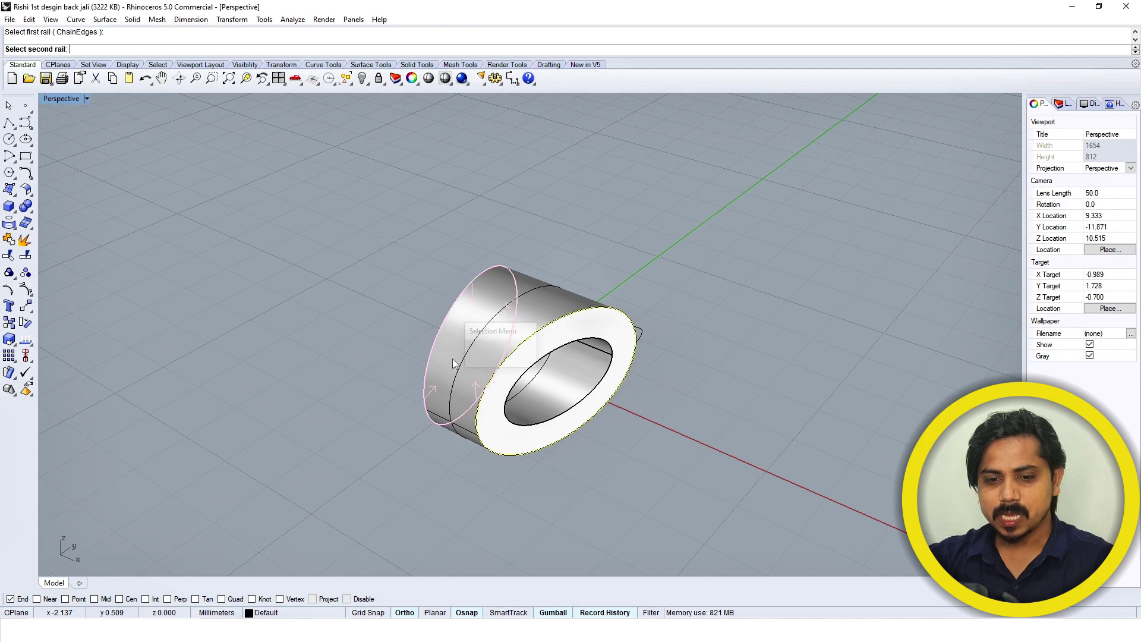
left_click(456, 426)
right_click_drag(459, 426, 560, 412)
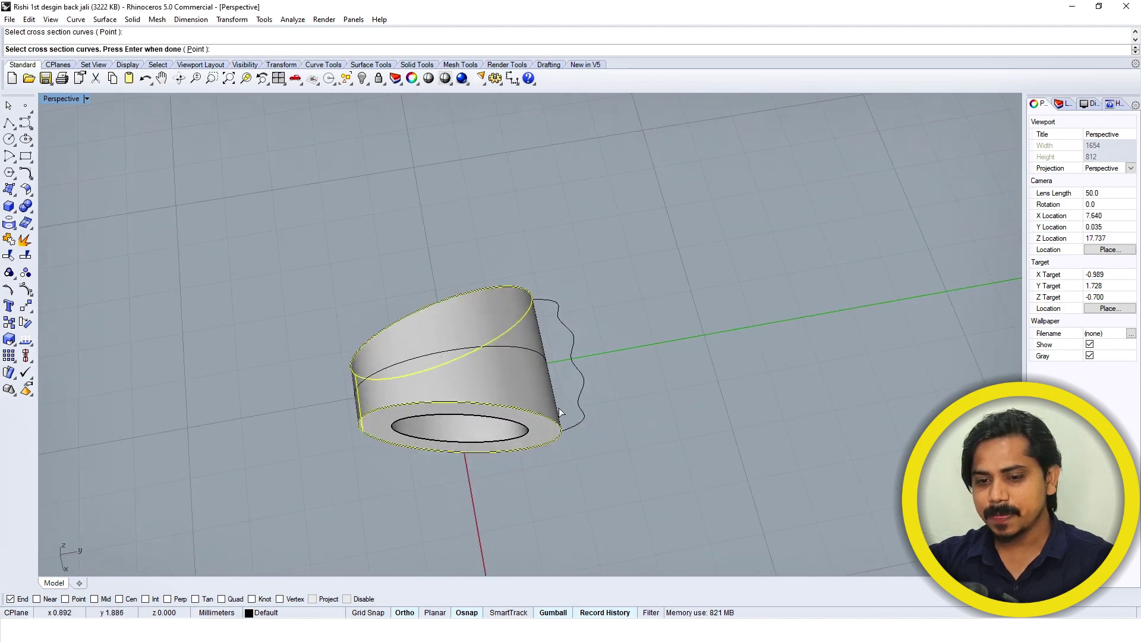
left_click(579, 421)
key("Return")
key("Return")
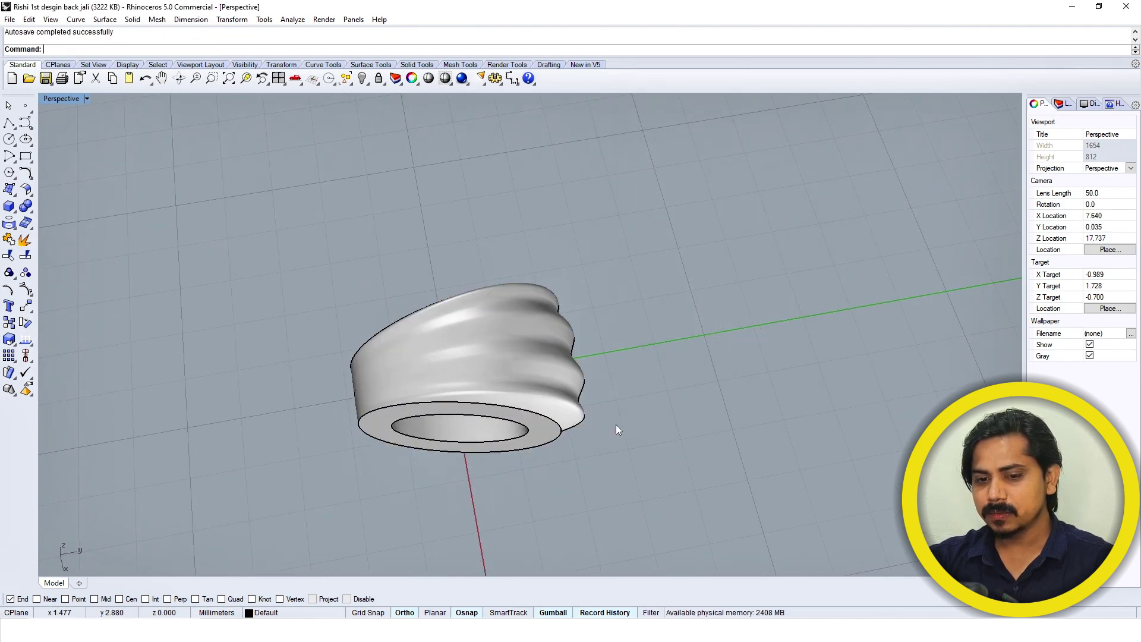
- Examine the fluted bail surface in the Top and Perspective views, including its seam at the wide end
key("ctrl+F1")
key("ctrl+F4")
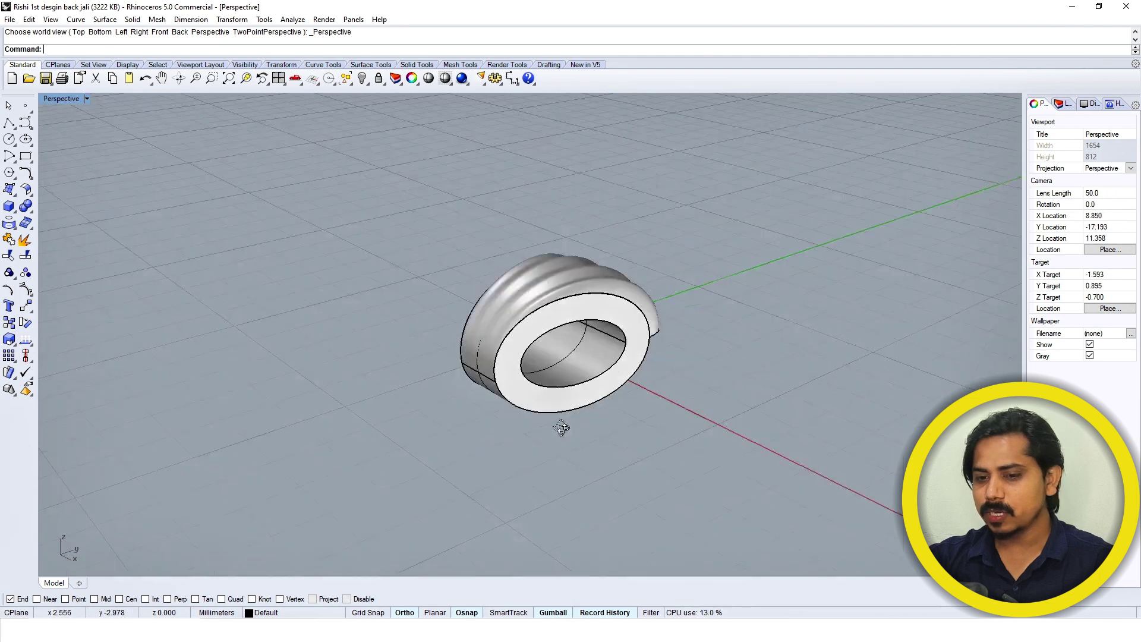
mouse_move(566, 425)
right_mouse_down()
mouse_move(481, 424)
mouse_move(590, 412)
mouse_move(565, 387)
mouse_move(590, 344)
mouse_move(608, 420)
right_mouse_up()
key("ctrl+F1")
left_click(575, 320)
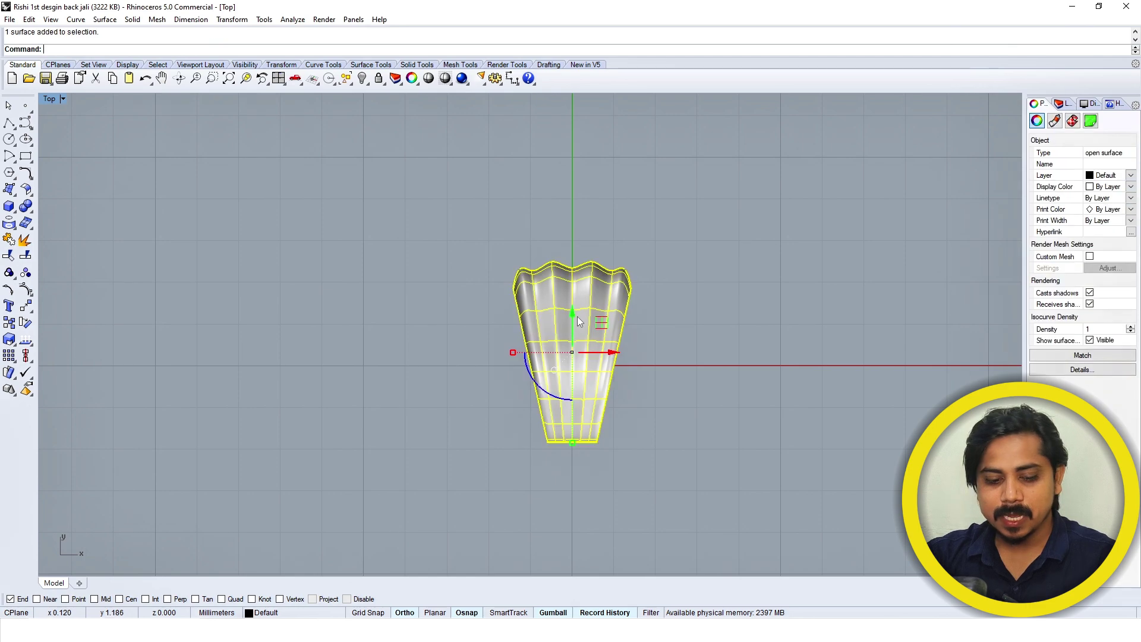
key("ctrl+shift+F1")
key("ctrl+F4")
right_click_drag(613, 331, 594, 356)
key("Escape")
scroll(577, 365, "up", 3)
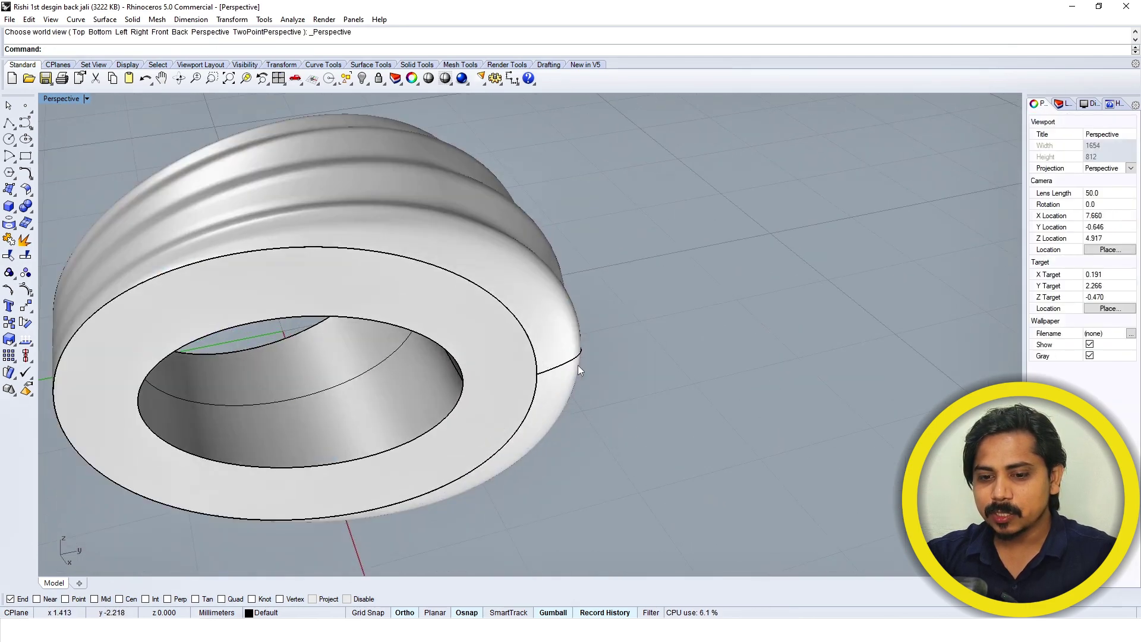
- Move the fluted surface 5 mm along X, clear of the plain ring
left_click(567, 344)
key("ctrl+F1")
type("m")
key("Return")
left_click(533, 339)
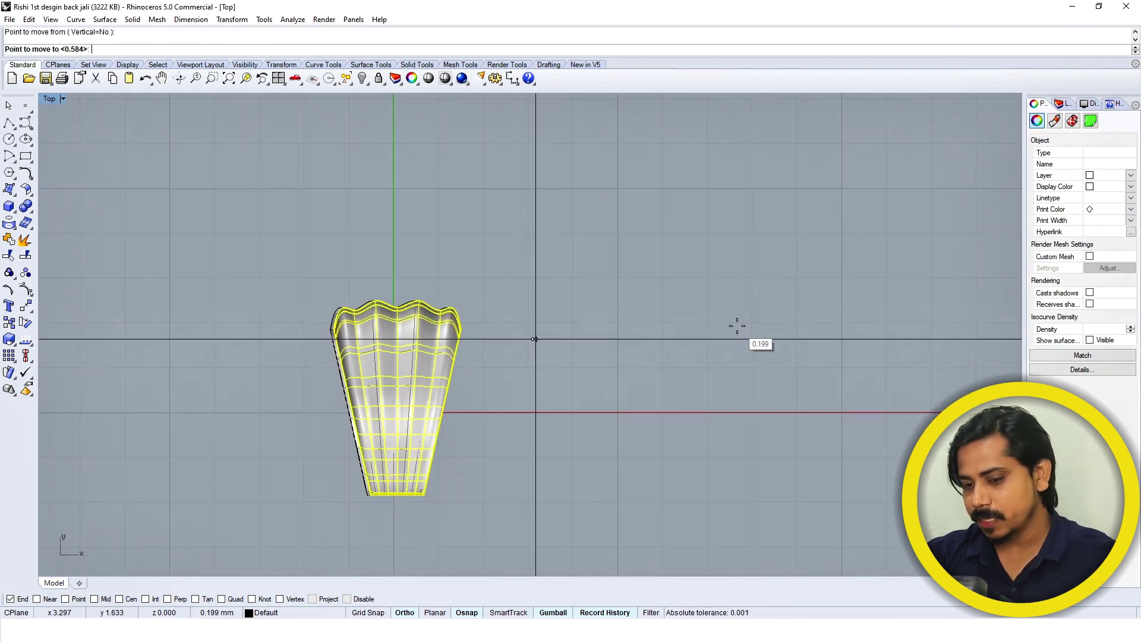
type("56")
key("Return")
type("5")
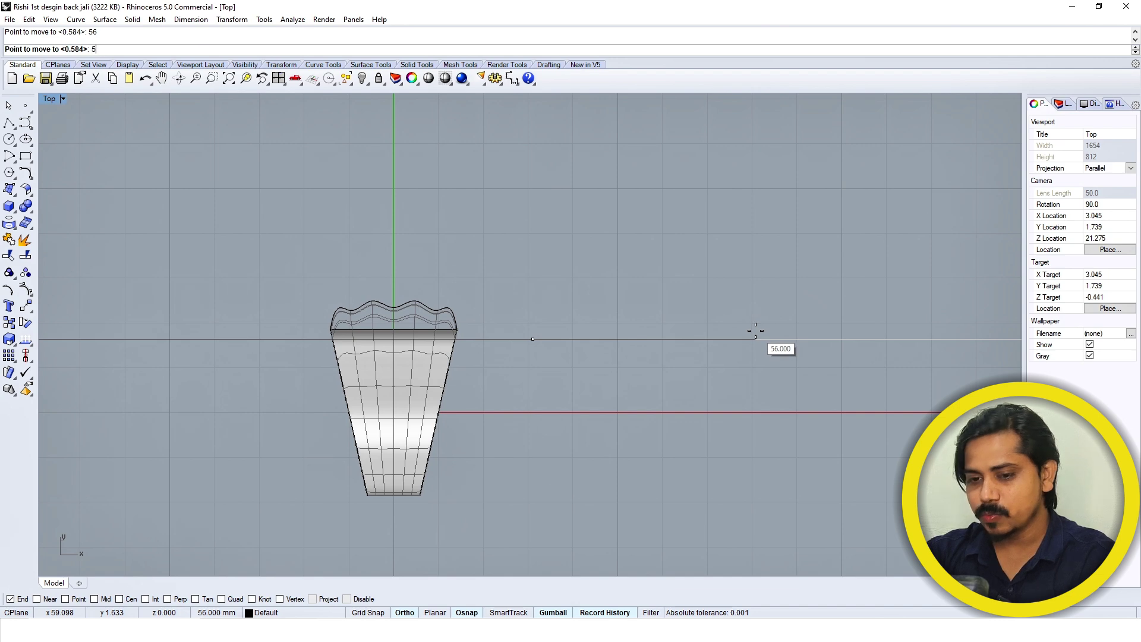
type("6")
key("Return")
key("Escape")
- Loft between the facing opening edges of the fluted band, one half at a time, to close its inner side
key("ctrl+F4")
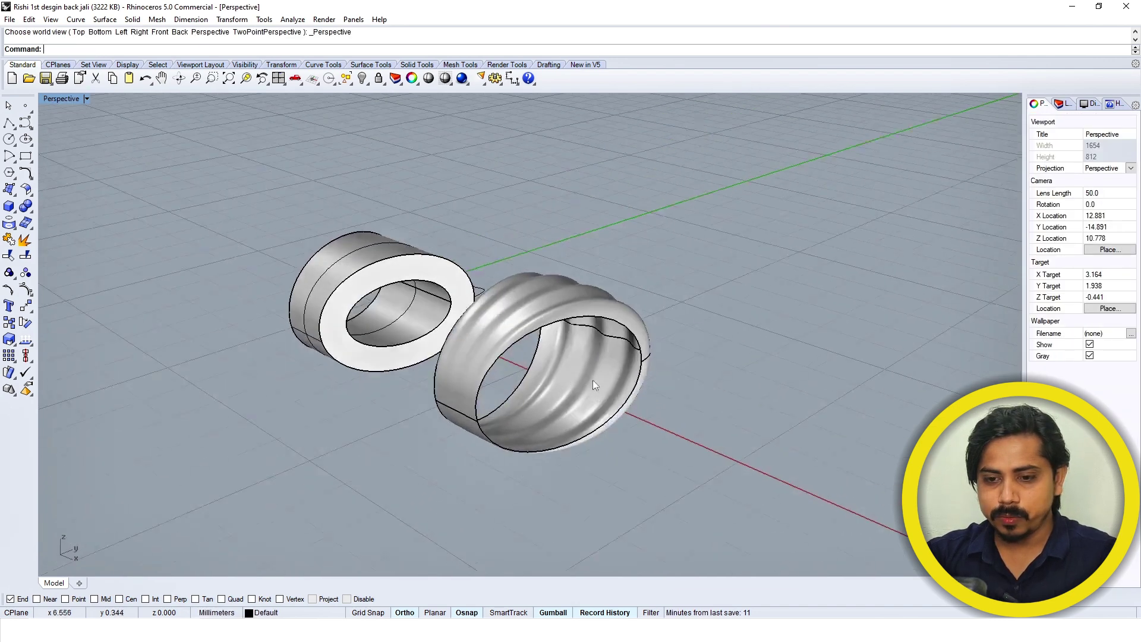
right_click_drag(593, 380, 576, 346)
type("Loft")
key("Return")
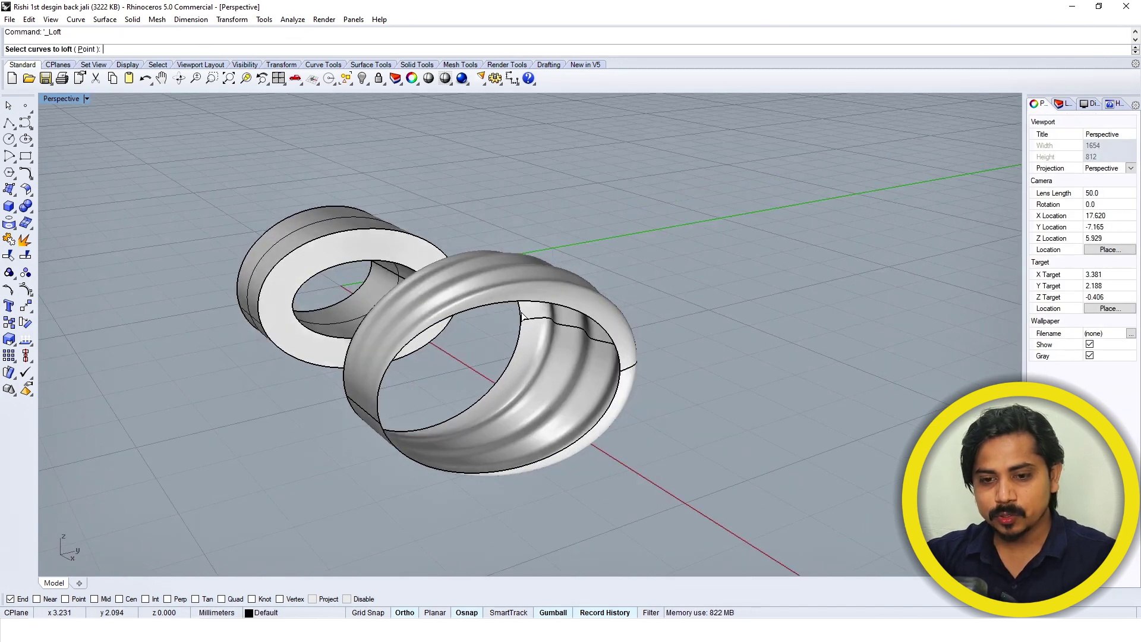
left_click(521, 304)
left_click(547, 306)
key("Return")
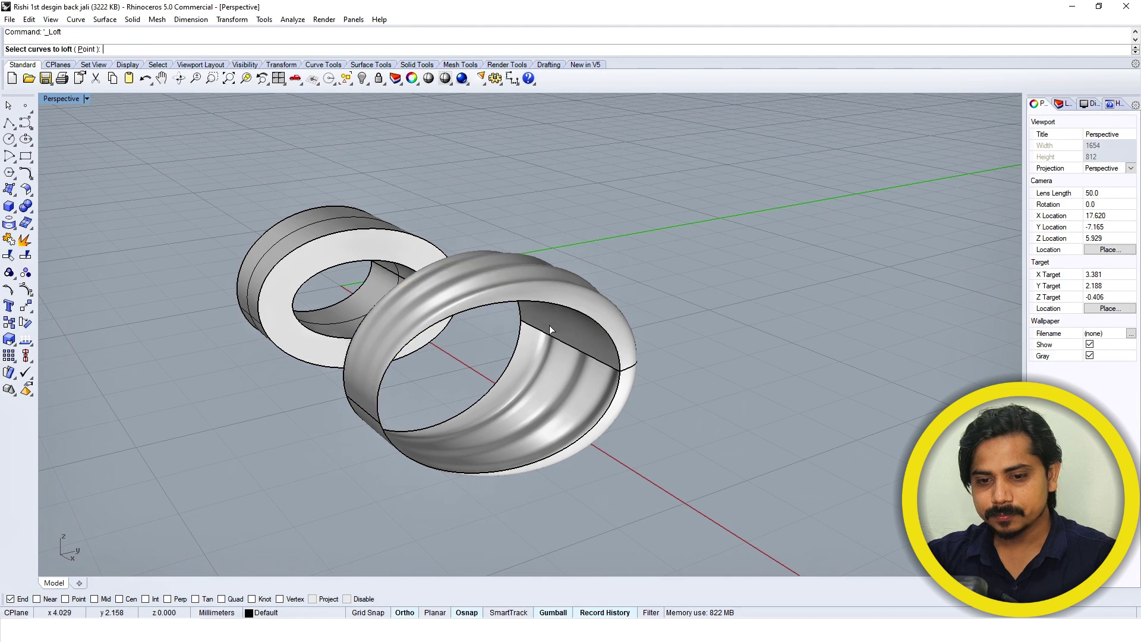
left_click(523, 363)
key("Return")
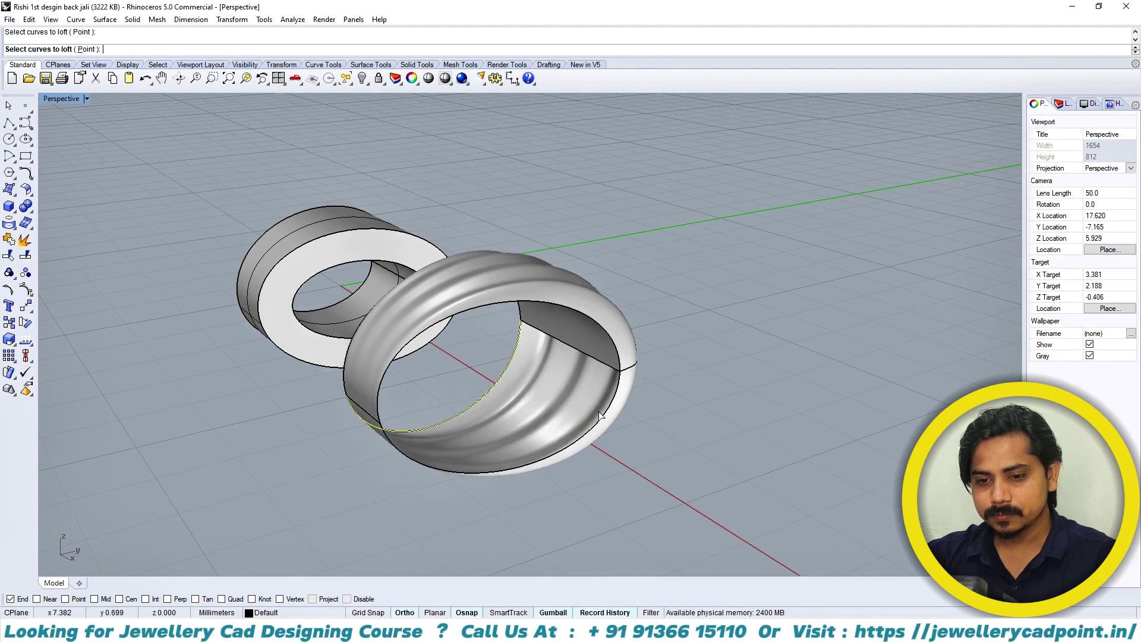
left_click(600, 411)
key("Return")
- Join the fluted surface and the inner lofts into one closed polysurface
scroll(612, 414, "down", 3)
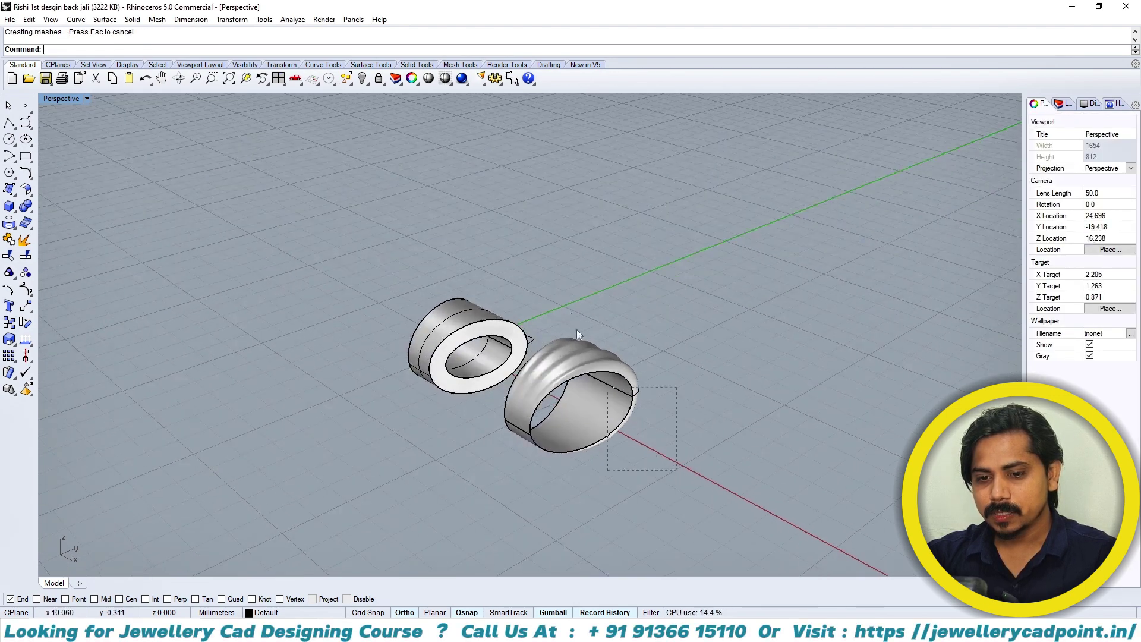
left_click(596, 351)
key("ctrl+j")
left_click(589, 359)
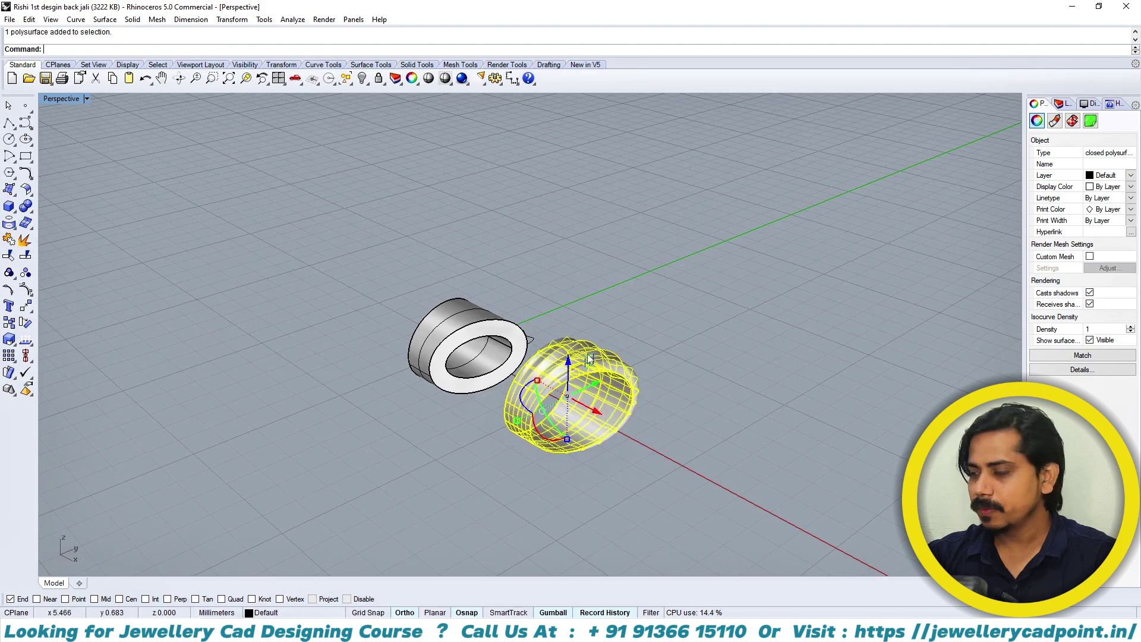
- Move the joined fluted body 5 mm back along X onto the ring and inspect the fit
key("ctrl+F1")
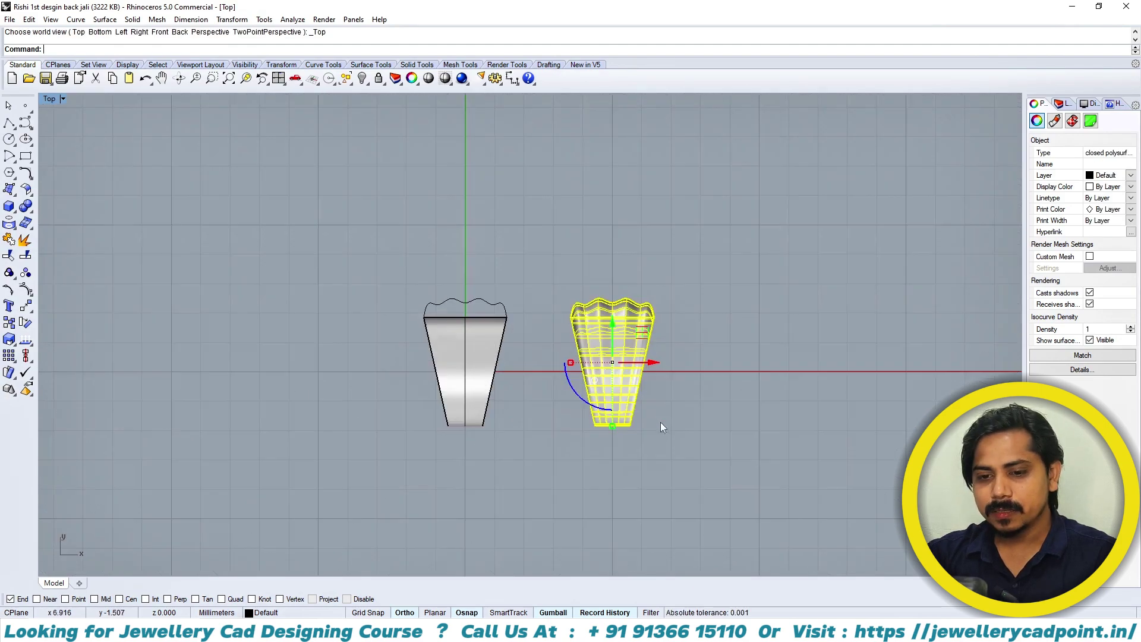
type("m")
key("Return")
left_click(709, 477)
type("5")
key("Return")
left_click(631, 470)
right_click_drag(623, 418, 658, 471)
key("ctrl+F4")
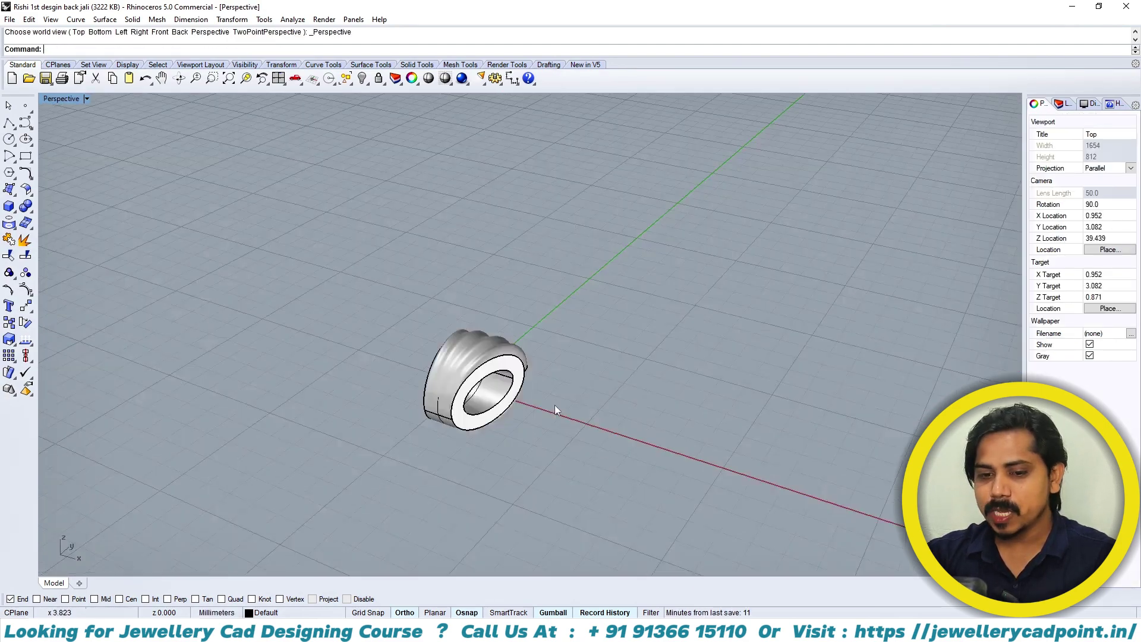
scroll(509, 374, "up", 8)
mouse_move(516, 416)
right_mouse_down()
mouse_move(486, 372)
mouse_move(533, 431)
right_mouse_up()
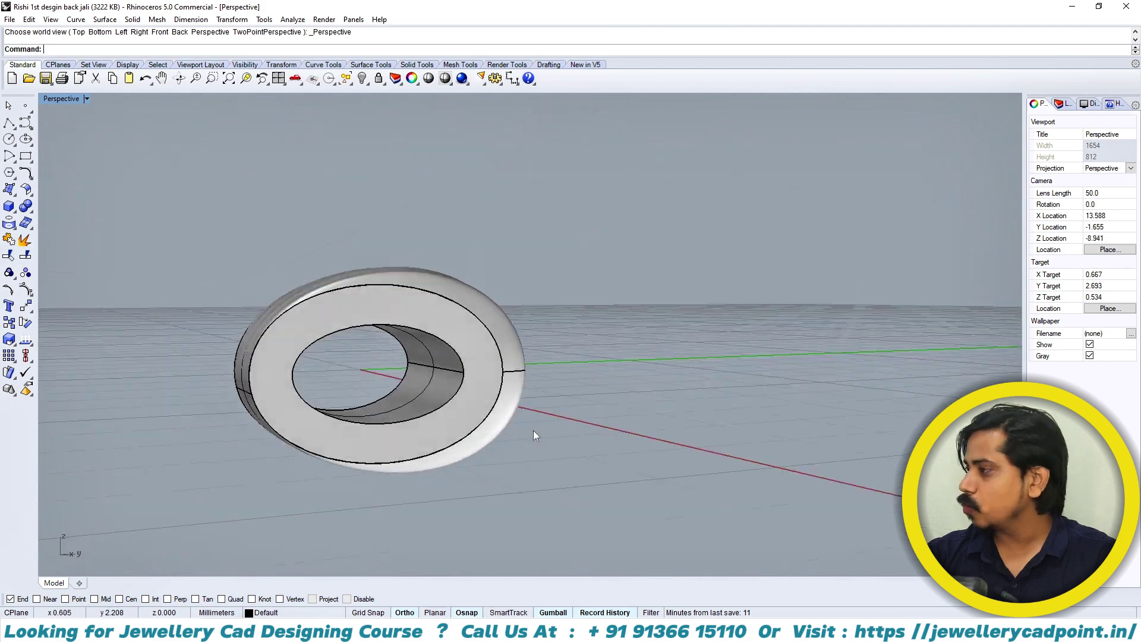
- Undo the fluted body's last move, the join and the inner lofts
key("ctrl+z")
key("ctrl+F1")
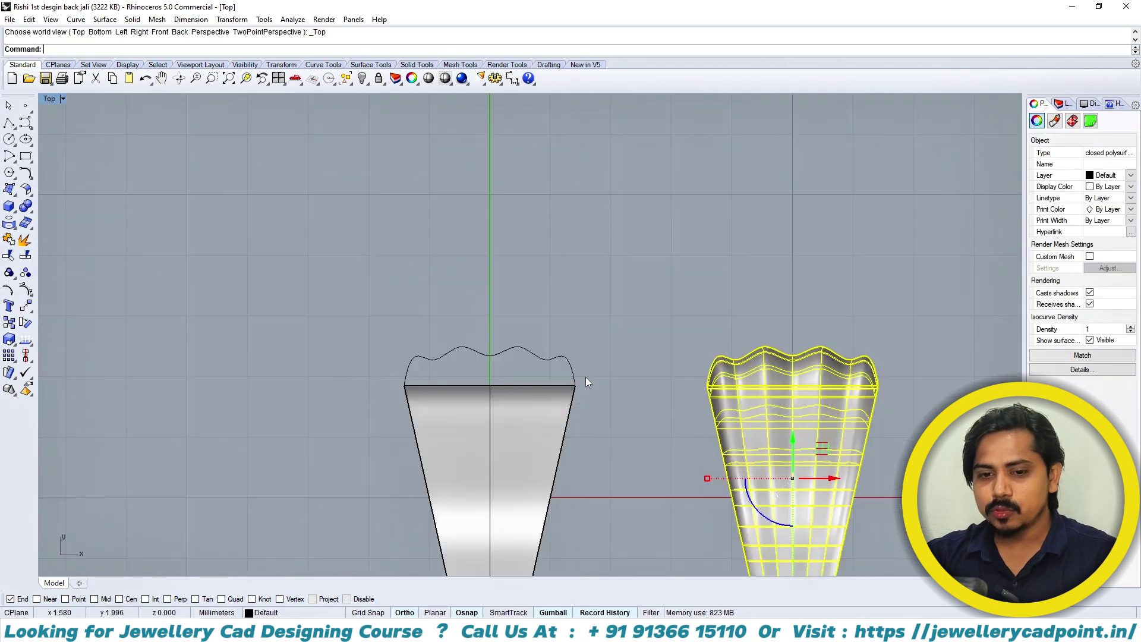
key("Escape")
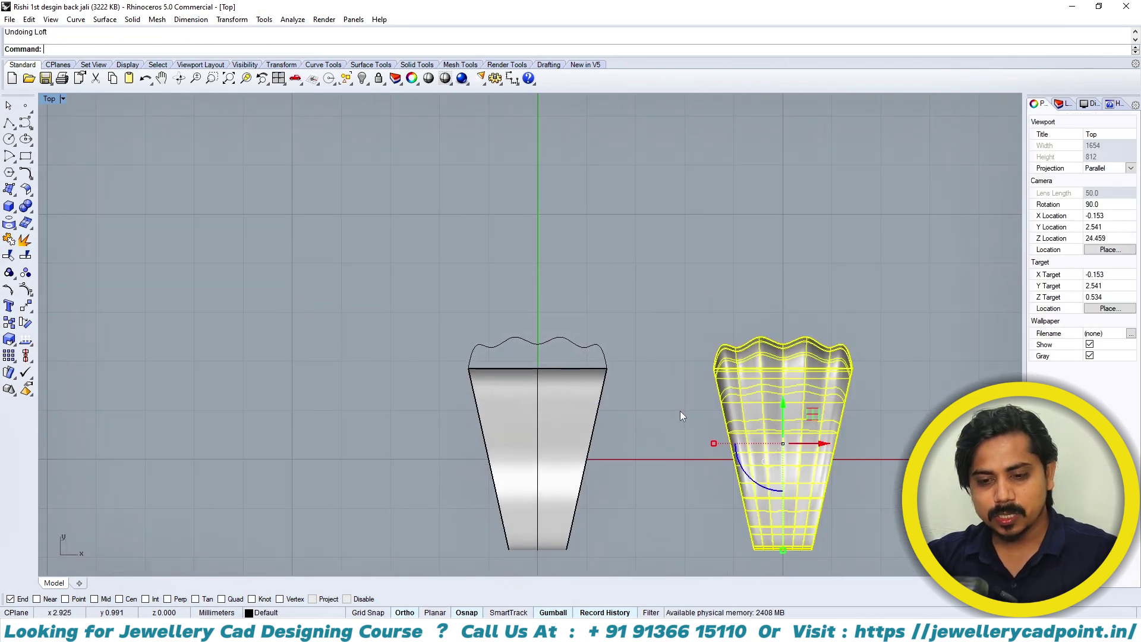
key("ctrl+F4")
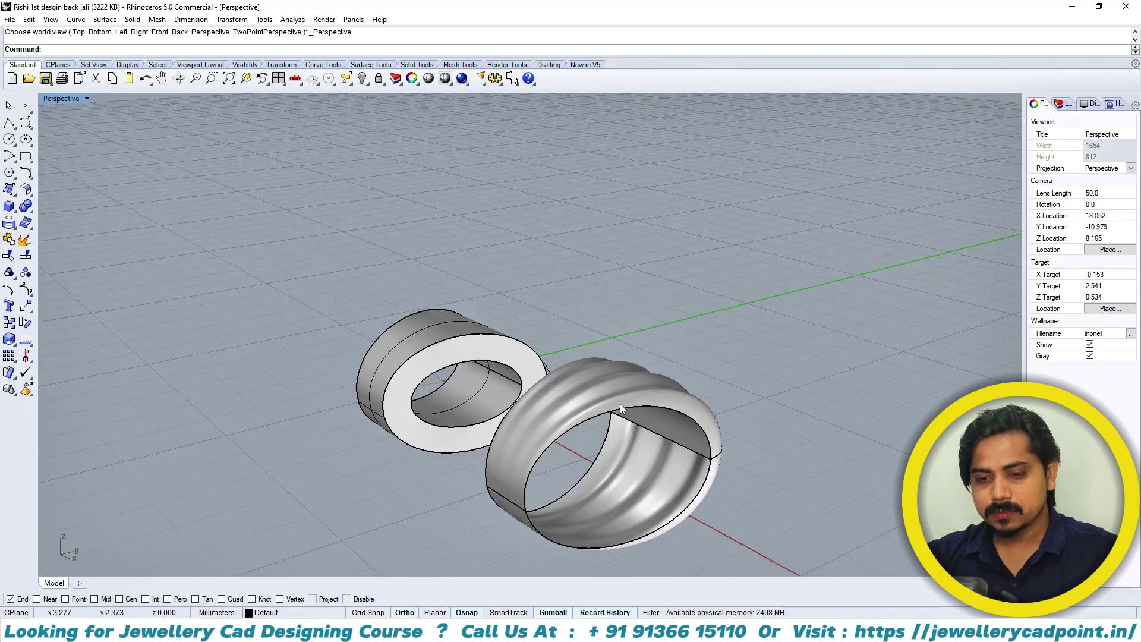
key("ctrl+z")
- Extract the plain ring's outer face without copying and delete it
right_click_drag(619, 404, 547, 397)
key("Return")
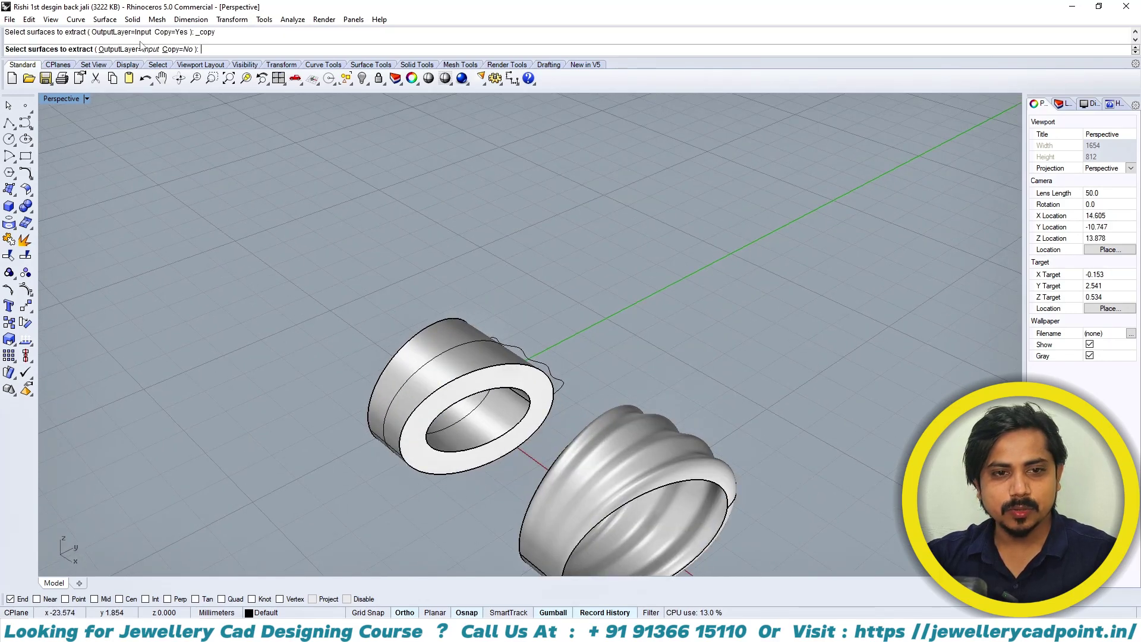
scroll(447, 326, "up", 2)
left_click(470, 355)
key("Return")
key("Delete")
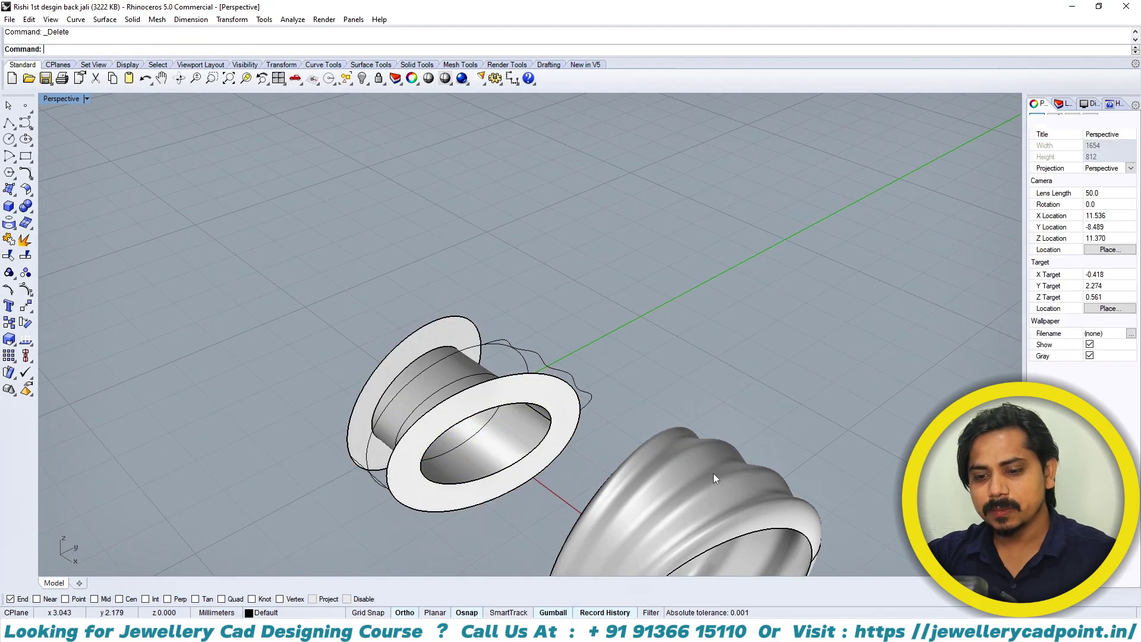
- Move the fluted surfaces 5 mm back along X onto the opened ring
left_click(751, 490)
key("ctrl+F1")
left_click(708, 364, "shift")
type("m")
key("Return")
left_click(787, 505)
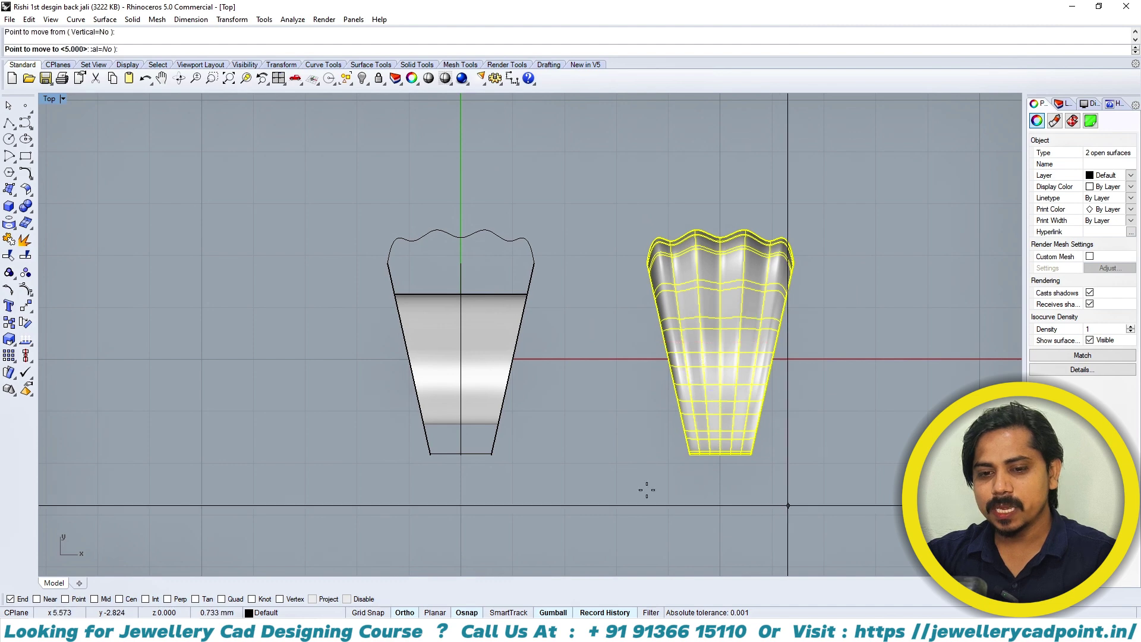
left_click(618, 491)
key("ctrl+F4")
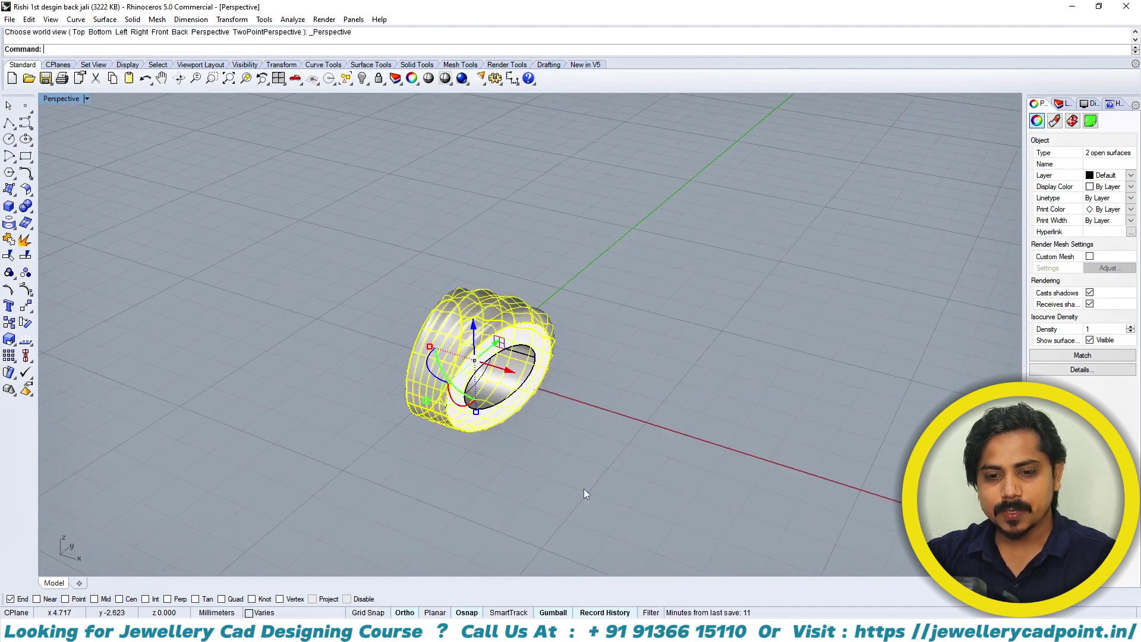
- Join the fluted surfaces with the rest of the ring into one closed polysurface
key("ctrl+a")
key("ctrl+j")
scroll(542, 347, "up", 5)
left_click(523, 323)
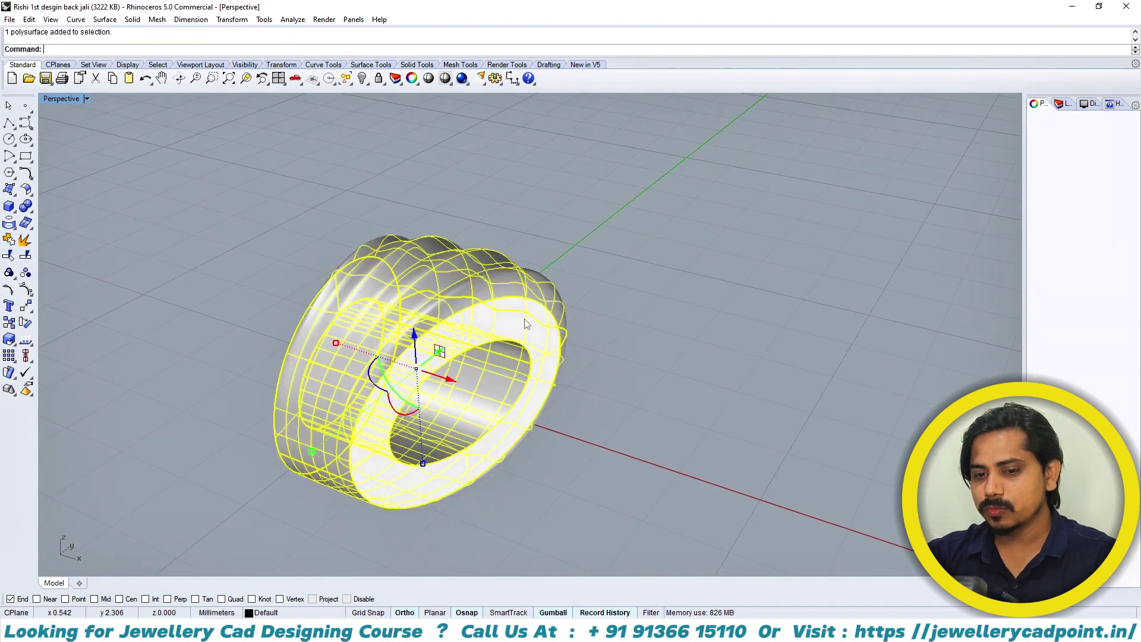
key("Escape")
left_click(530, 281)
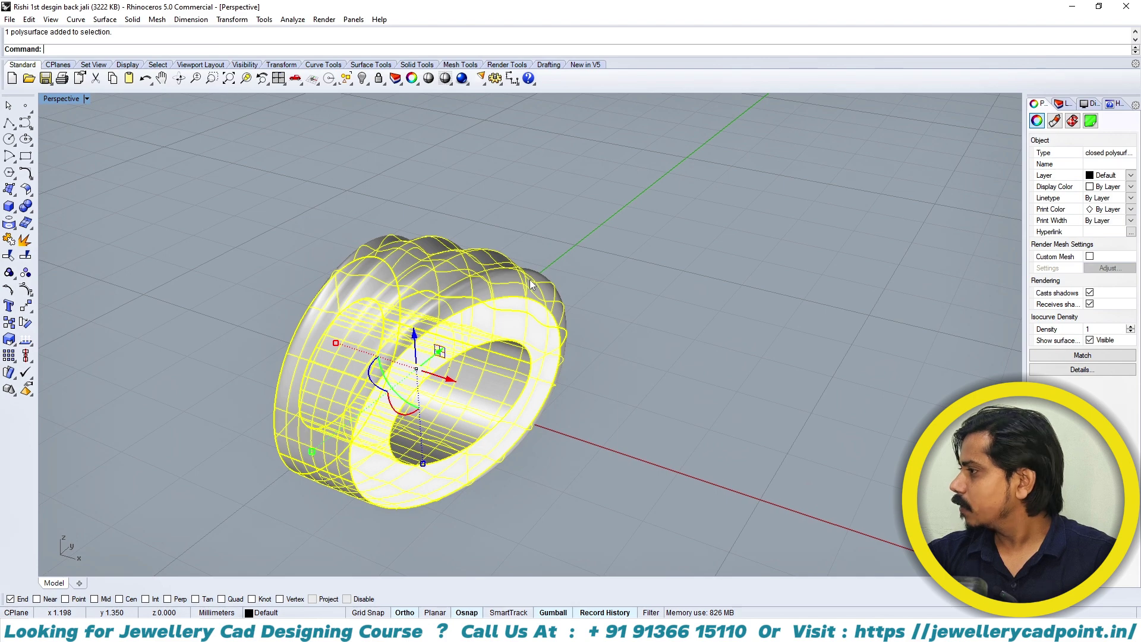
key("Escape")
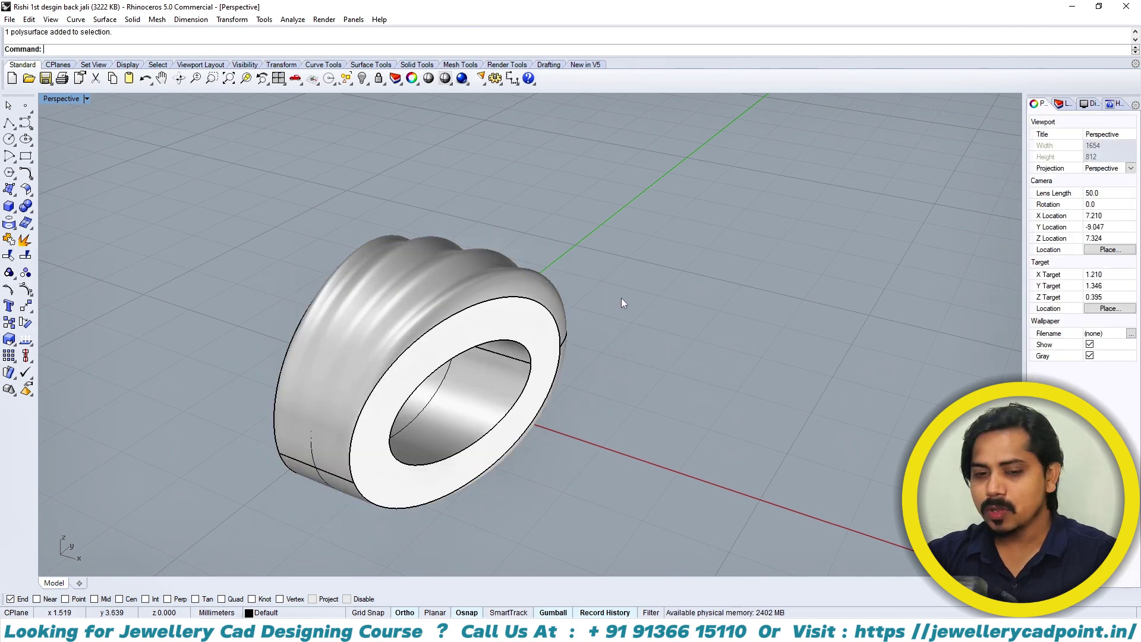
- Undo the bail's changes from the final join back through the two-rail sweep of the fluted surface
key("ctrl+F1")
key("ctrl+F4")
right_click_drag(554, 343, 540, 387)
key("ctrl+z")
key("ctrl+z")
key("ctrl+z")
key("ctrl+z")
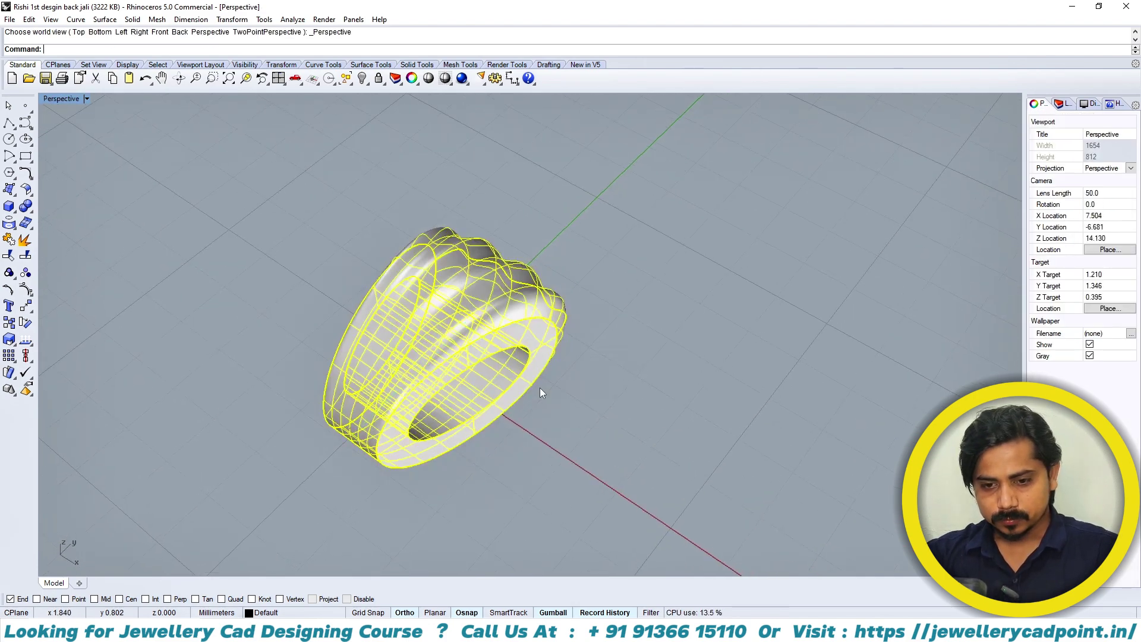
key("ctrl+z")
key("ctrl+z")
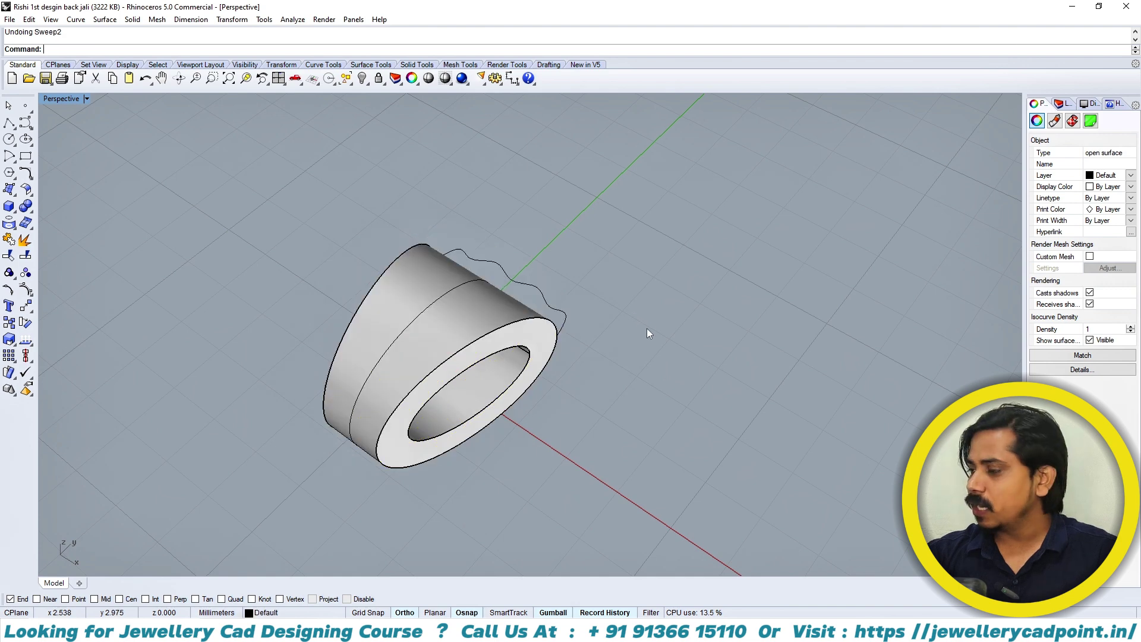
- Step back through the edit history in the Right view to the two upright concentric ellipse curves
key("ctrl+F3")
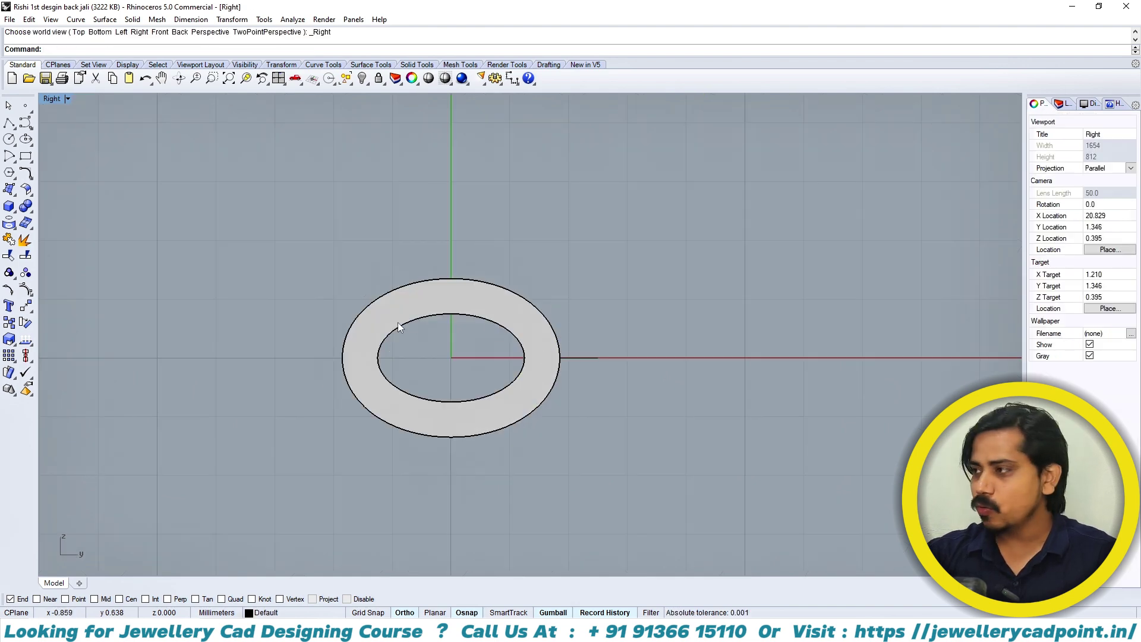
key("ctrl+z")
key("ctrl+z")
key("ctrl+z")
key("ctrl+z")
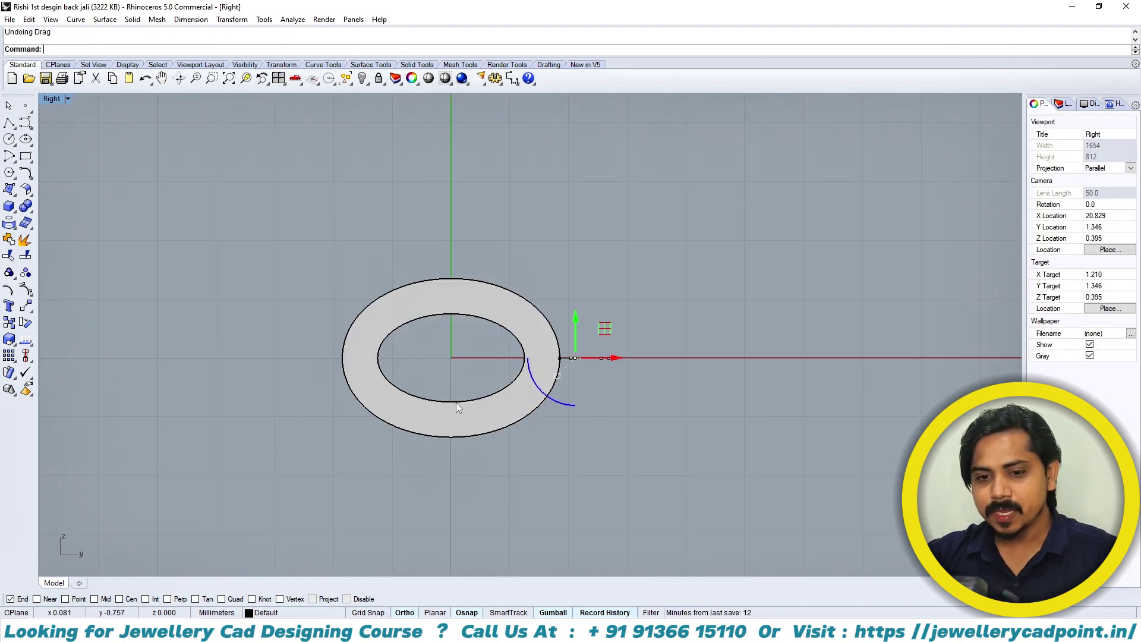
key("ctrl+z")
key("ctrl+z")
key("ctrl+z")
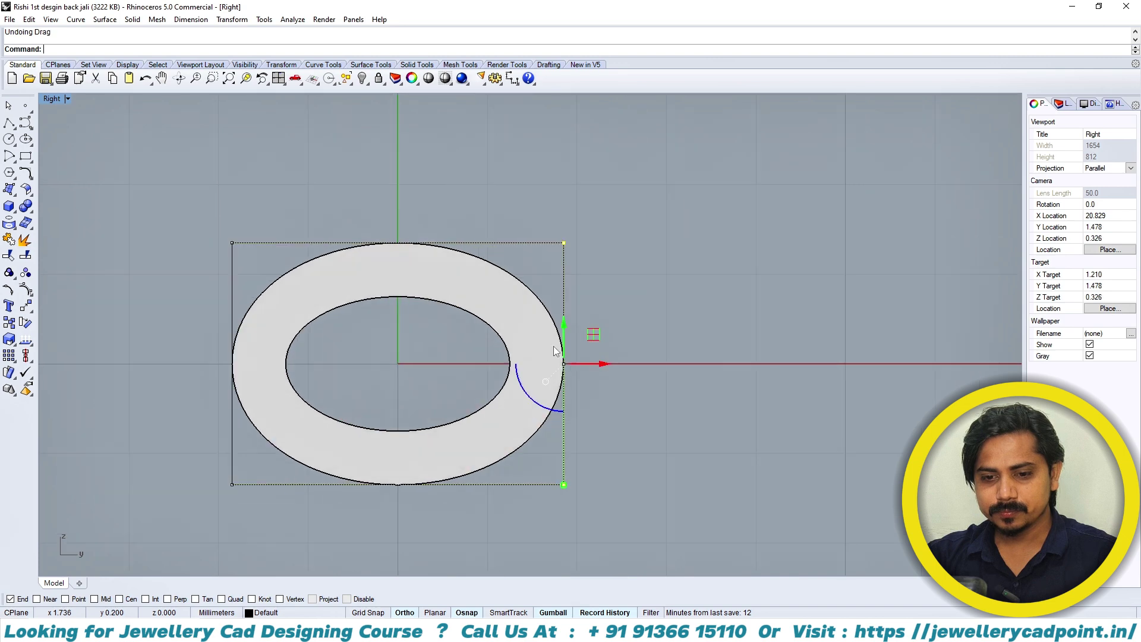
key("ctrl+y")
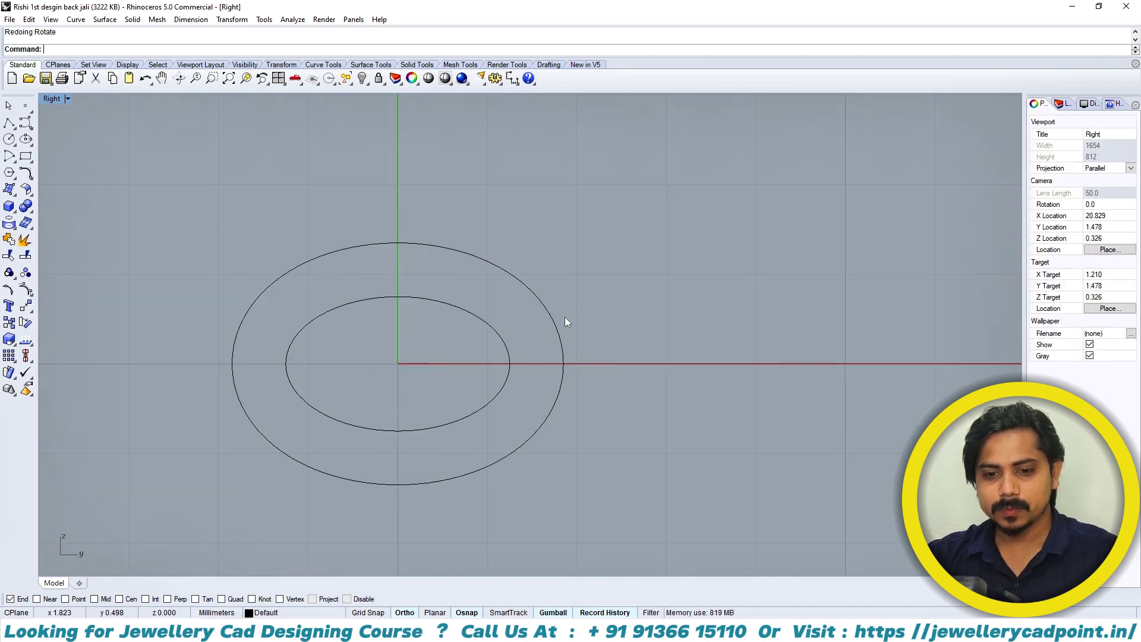
- Rebuild the outer ellipse with a point count of 9 and degree 3, deleting the input curve
left_click(562, 345)
scroll(541, 372, "down", 3)
scroll(469, 333, "up", 3)
key("Escape")
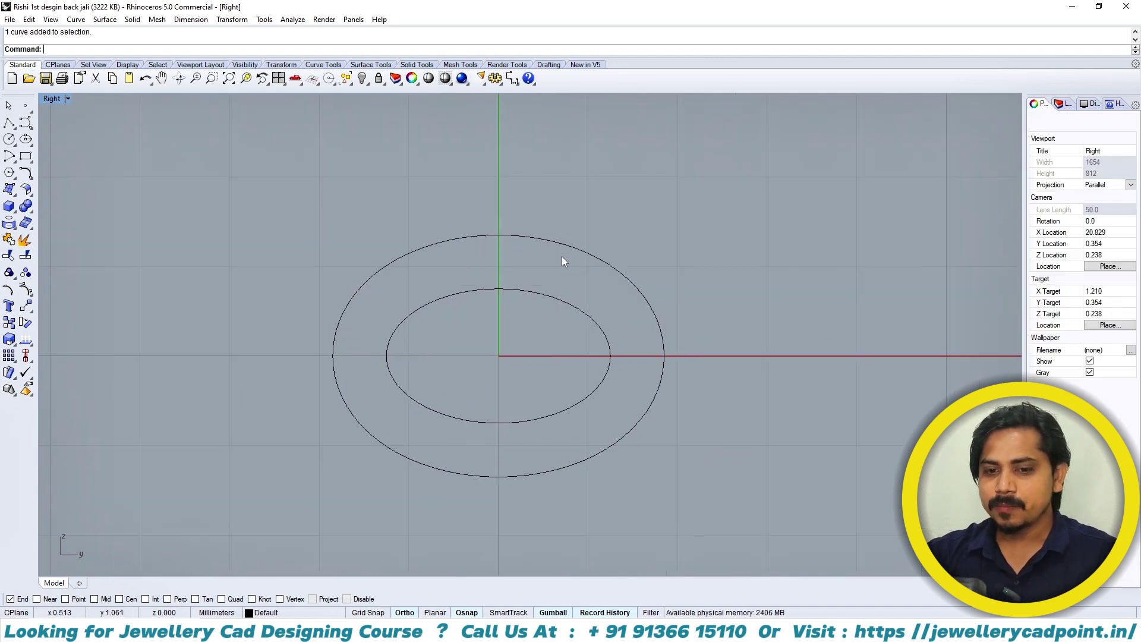
right_click_drag(457, 412, 523, 394)
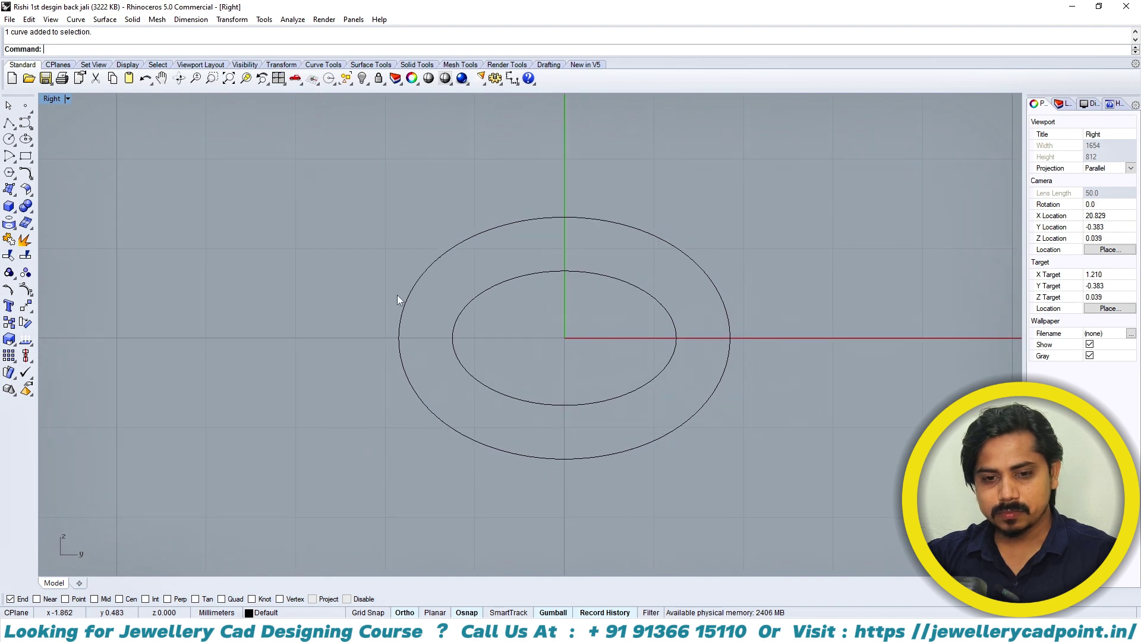
left_click_drag(379, 271, 369, 287)
key("F10")
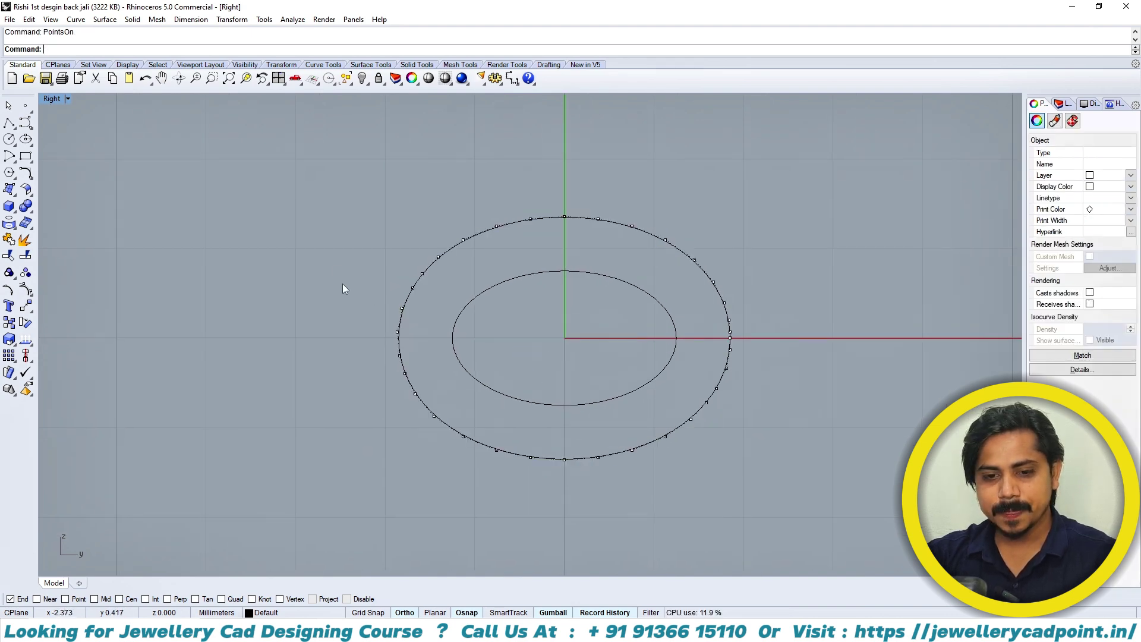
left_click(423, 275)
type("rebuild")
key("Return")
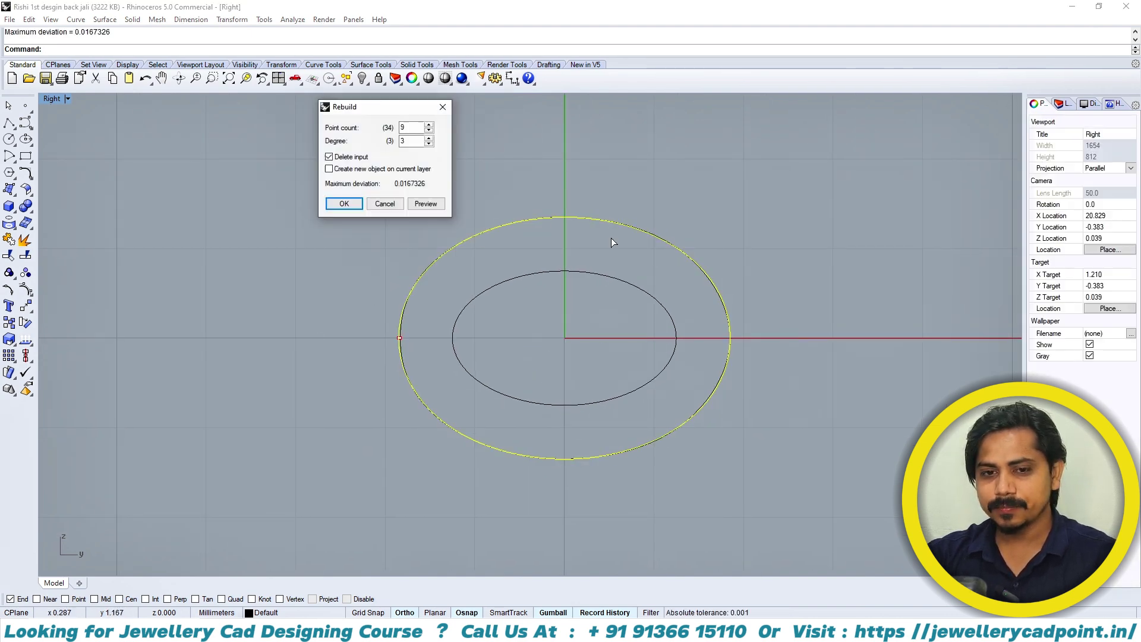
key("Return")
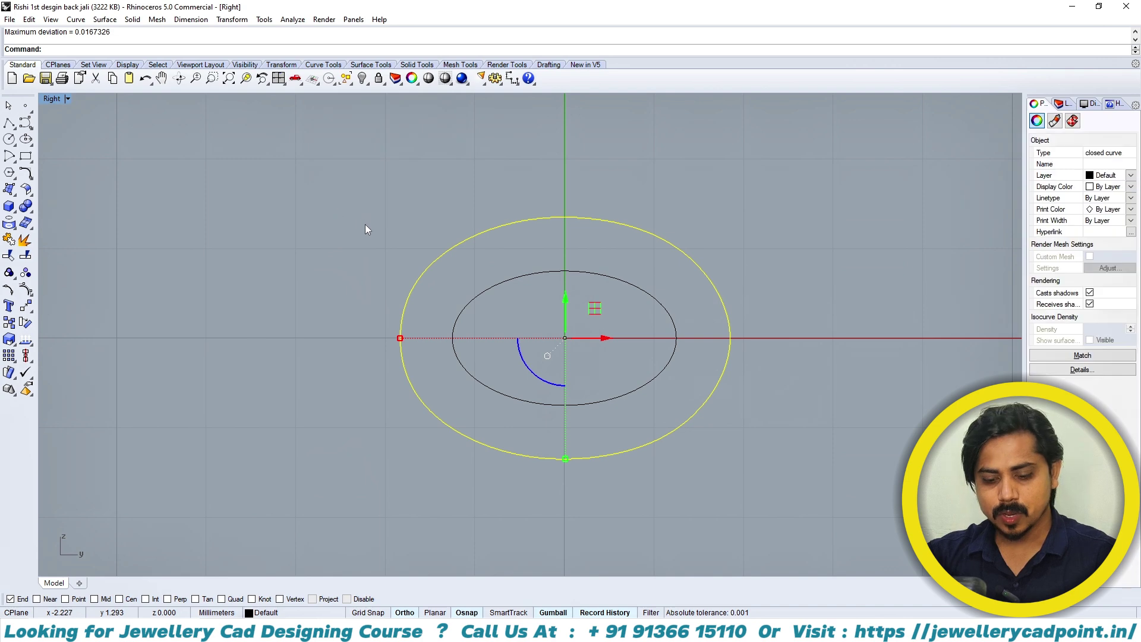
- Pull the outer ellipse's two negative-Y end control points outward and scale them closer together to form a teardrop
key("F10")
left_click_drag(366, 245, 429, 409)
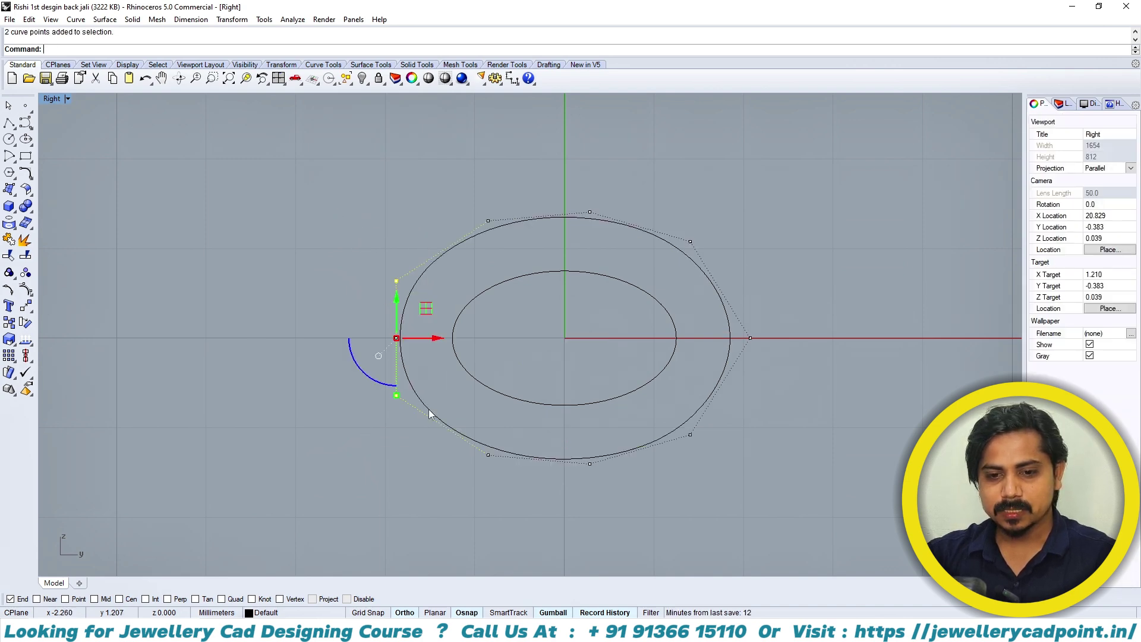
left_click_drag(436, 346, 359, 340)
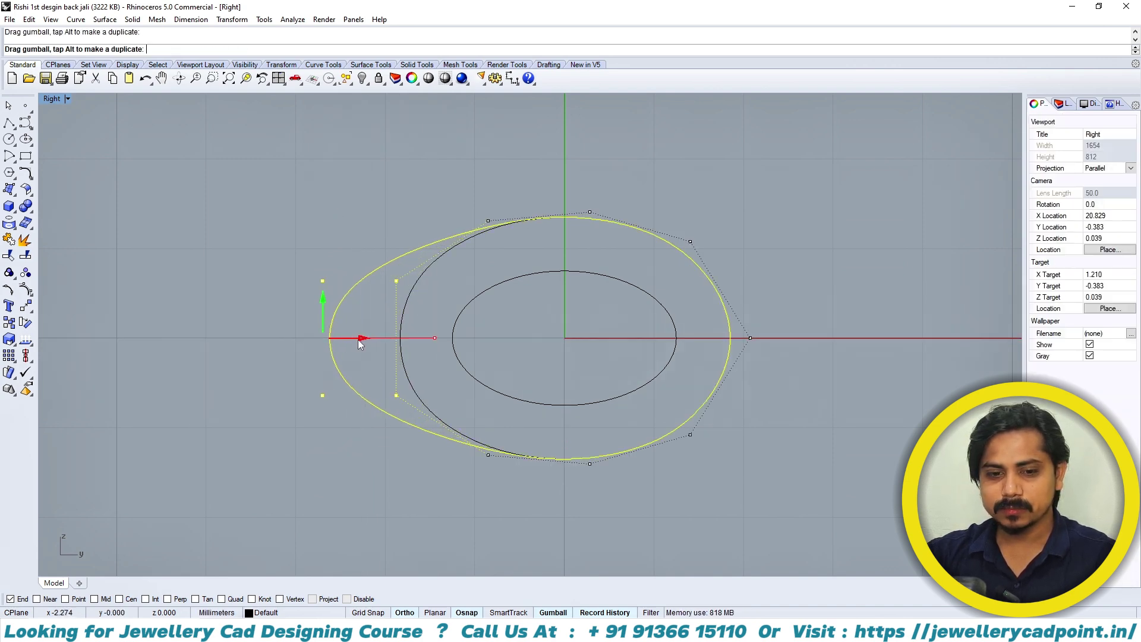
left_click_drag(327, 391, 300, 445)
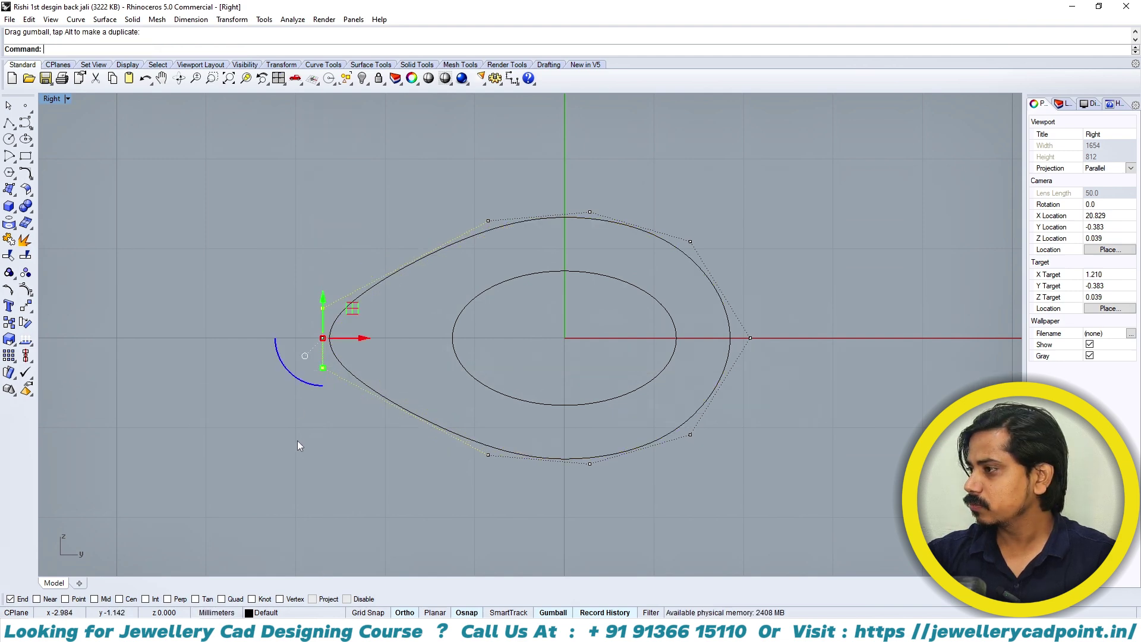
- Finish adjusting the two control points at the teardrop's tip and turn the control points off
left_click_drag(327, 369, 320, 359)
key("Escape")
key("Escape")
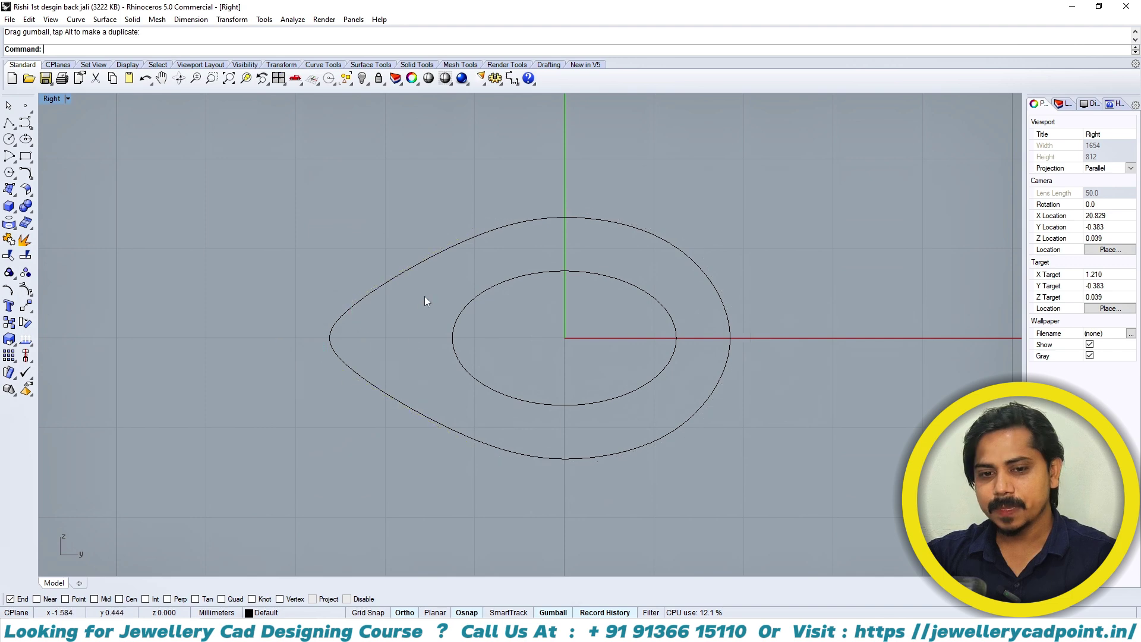
- Offset the teardrop curve inward by 0.6 mm
left_click(409, 274)
type("O")
key("Return")
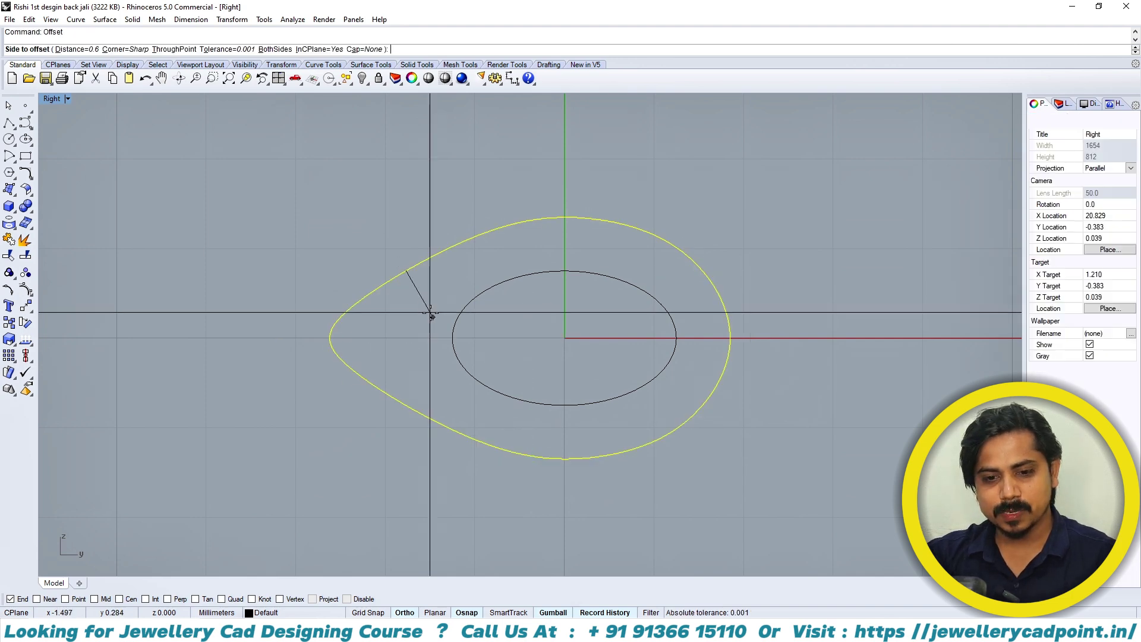
scroll(426, 323, "down", 2)
left_click(447, 332)
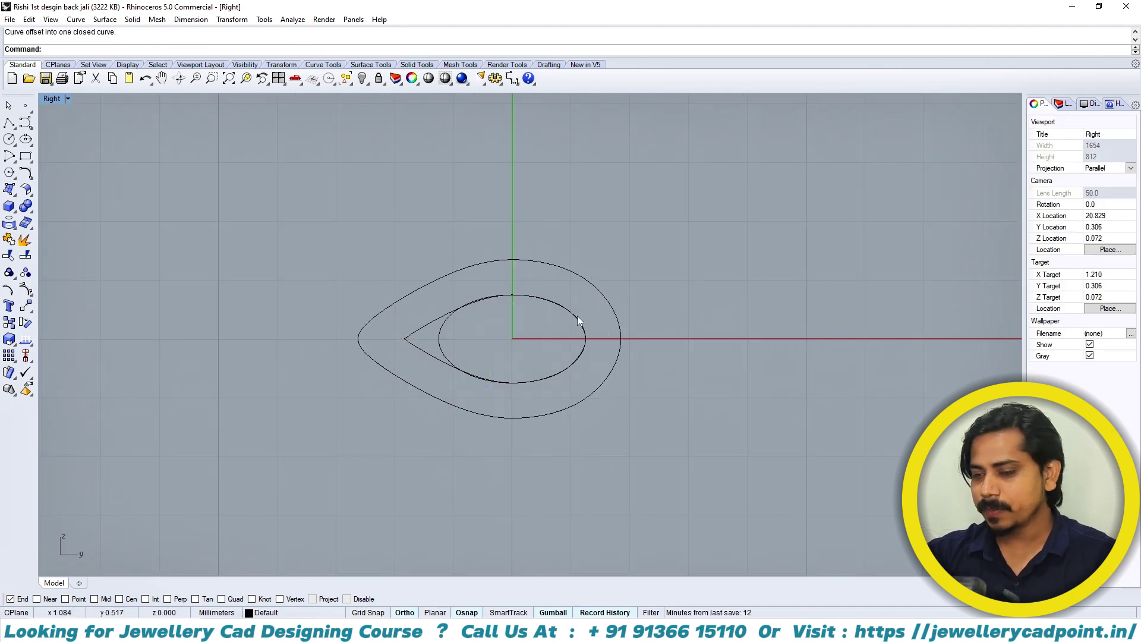
scroll(419, 339, "up", 3)
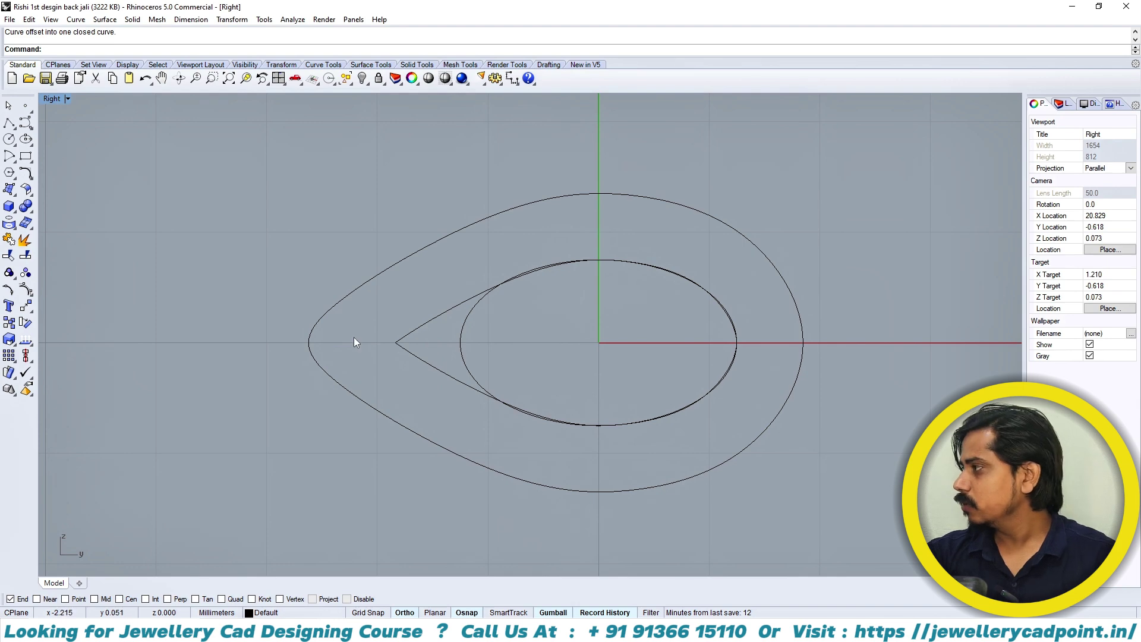
- Extrude the teardrop and its inner offset along X into a hollow bail and inspect it in the Top and Perspective views
left_click(441, 242)
left_click(457, 305, "shift")
key("ctrl+F1")
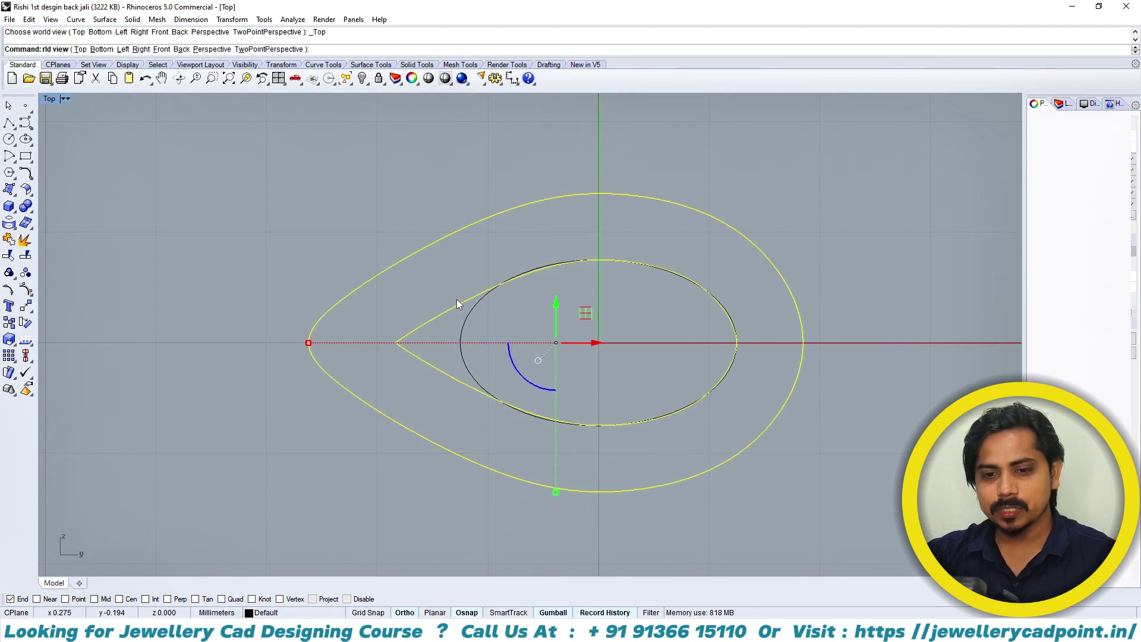
key("ctrl+e")
left_click(524, 327)
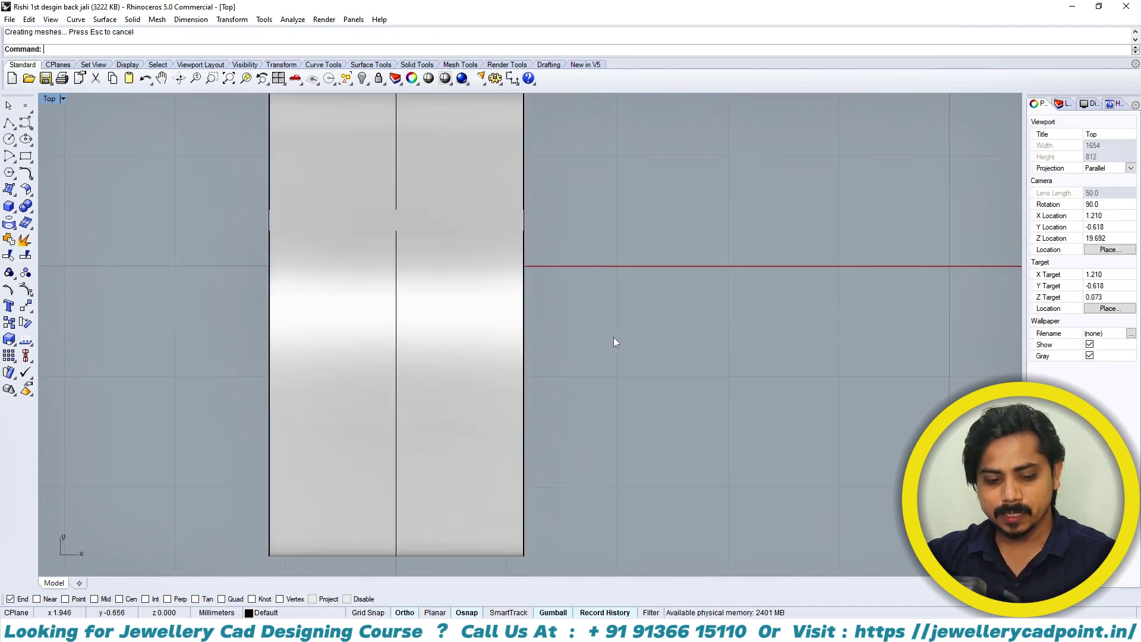
key("ctrl+F4")
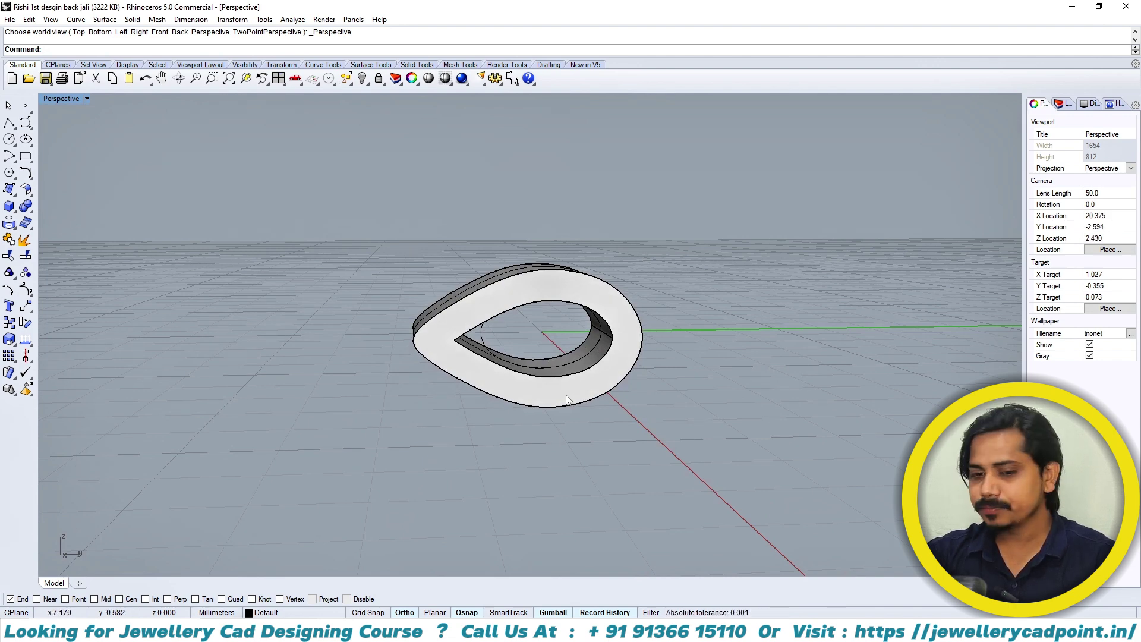
key("ctrl+F1")
key("ctrl+F4")
key("ctrl+F1")
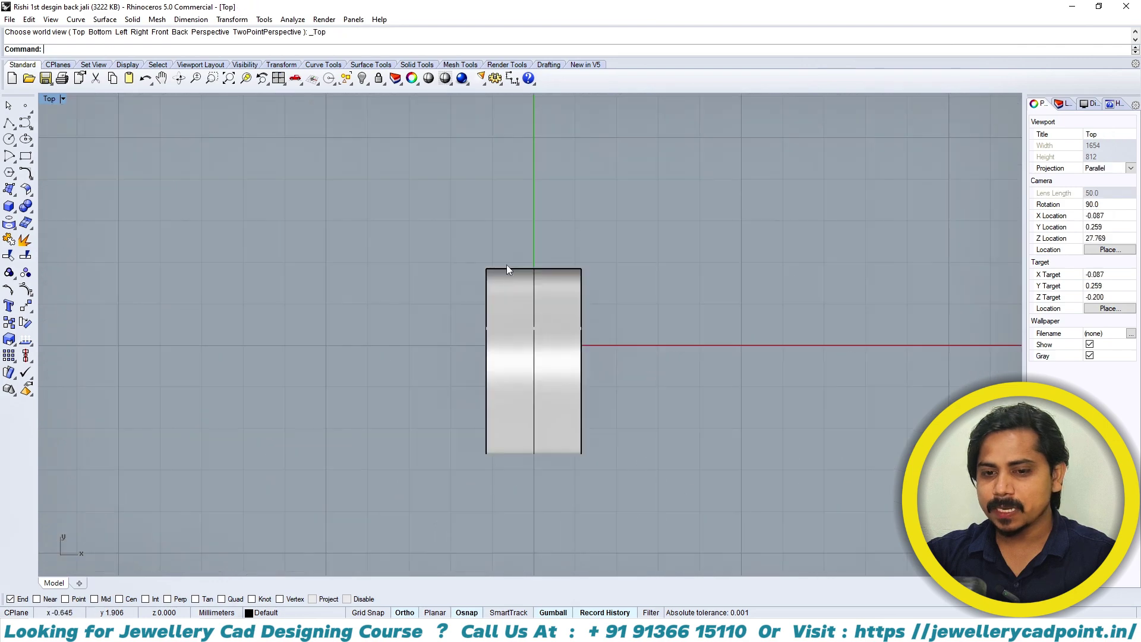
scroll(506, 265, "up", 1)
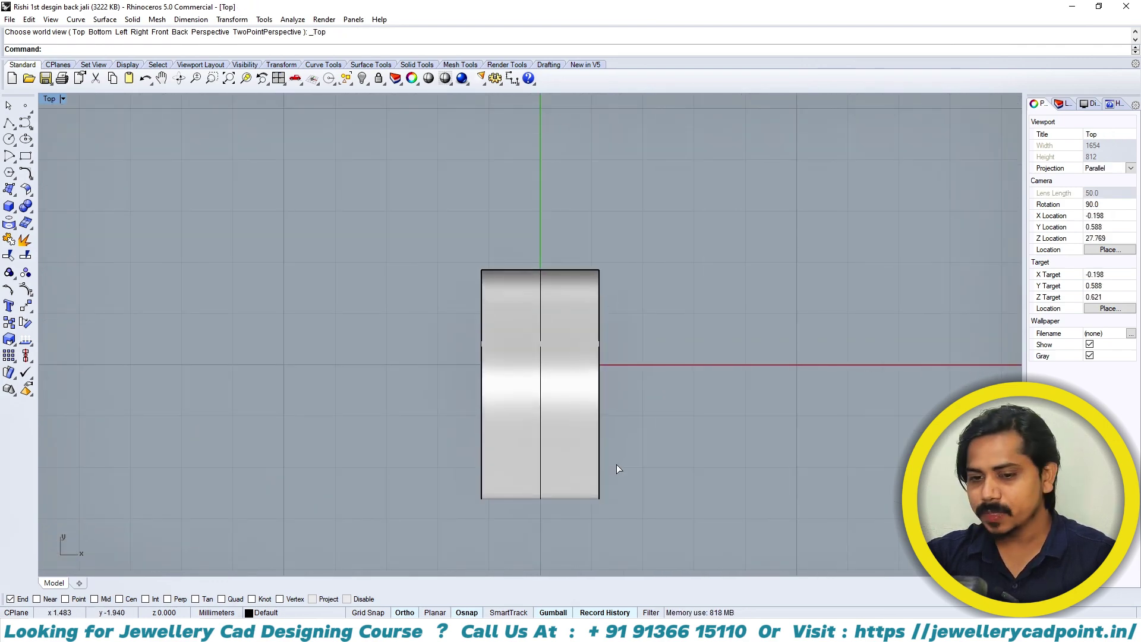
- Undo the bail extrusion and the inward offset, back to the teardrop and ellipse in the Right view
key("ctrl+F3")
key("ctrl+z")
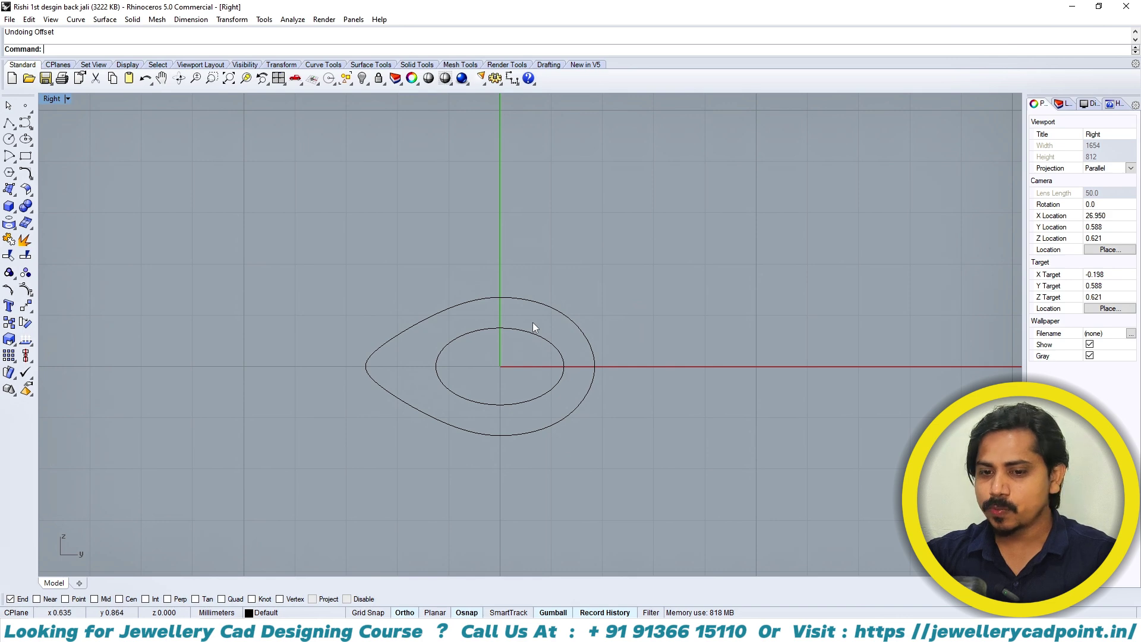
left_click(568, 316)
right_click_drag(550, 344, 611, 322)
scroll(620, 320, "down", 1)
left_click(639, 304)
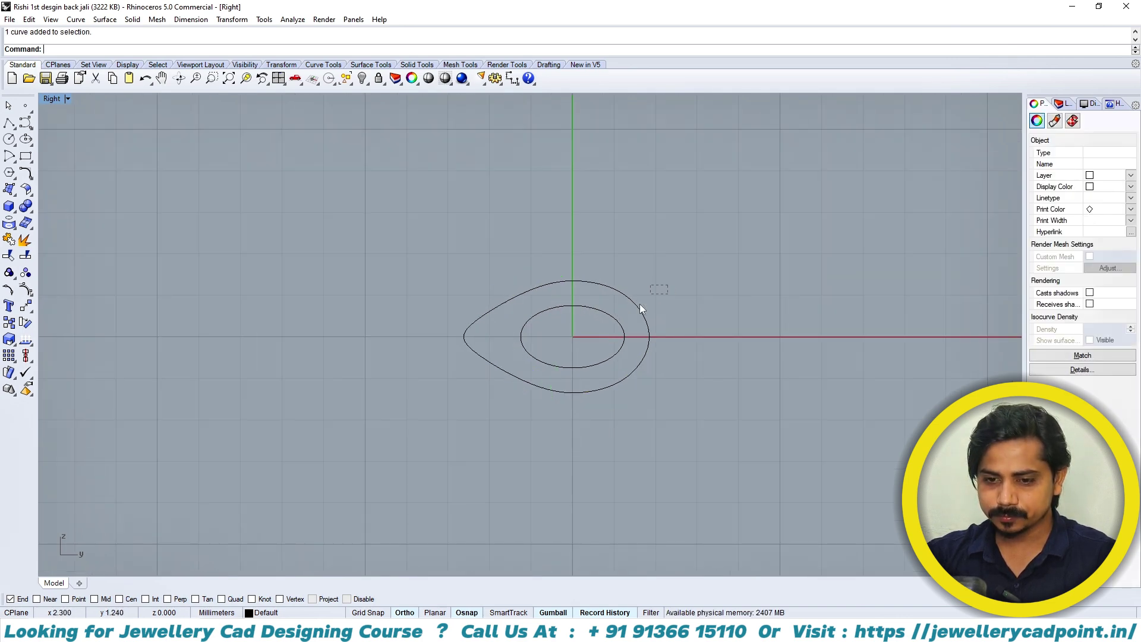
left_click(638, 308)
scroll(634, 321, "up", 3)
left_click(737, 296)
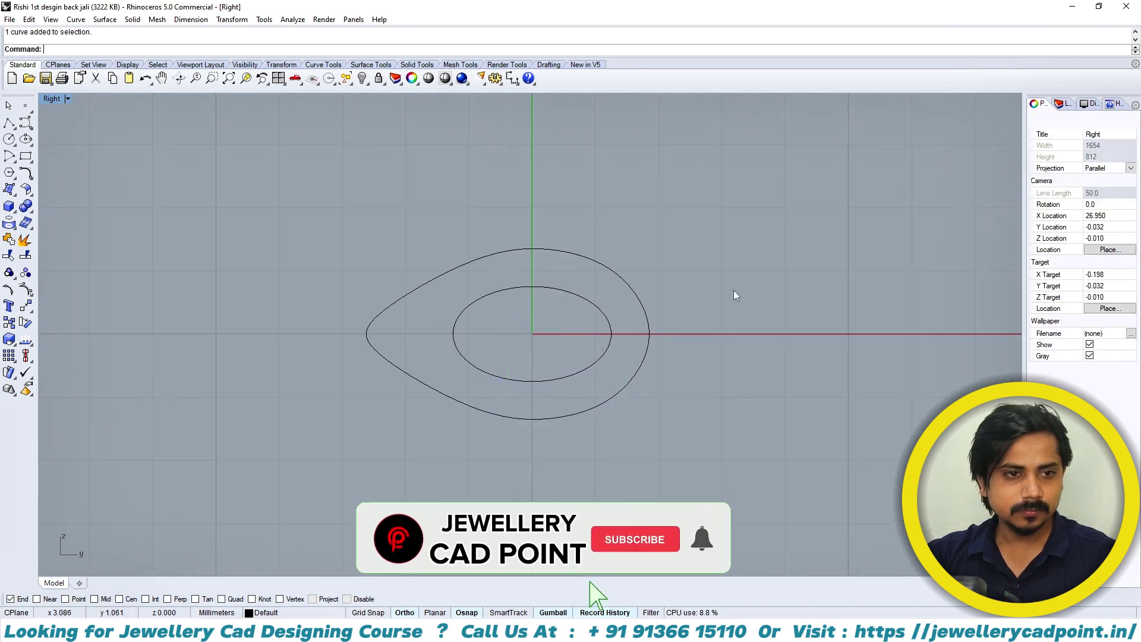
- Create a bounding box rectangle around the teardrop curve and delete the teardrop
left_click(569, 255)
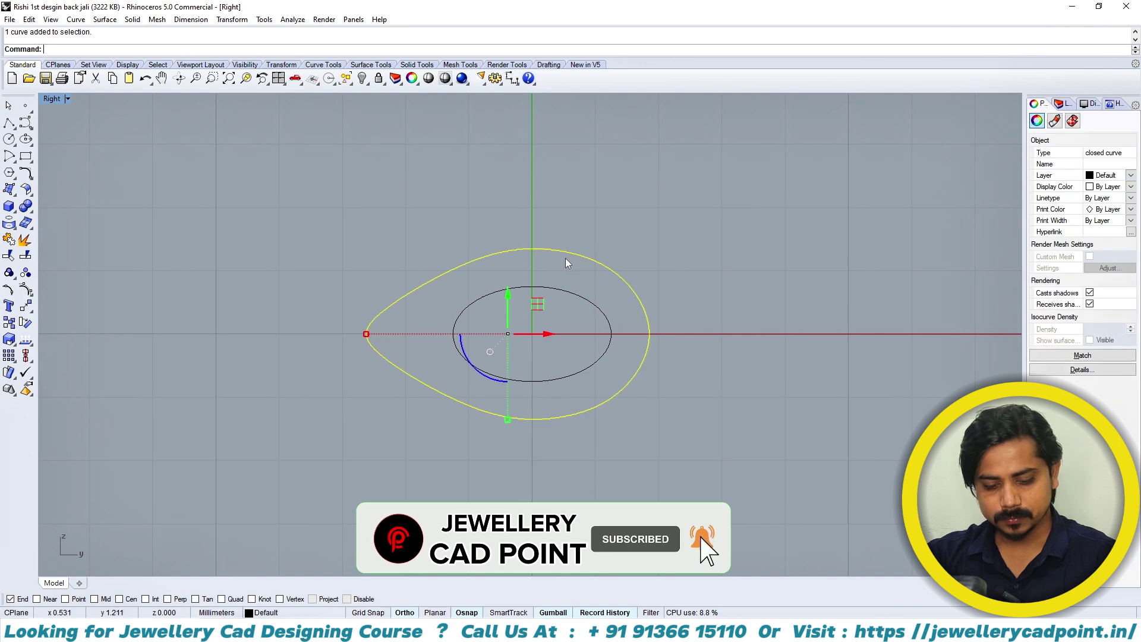
type("bb")
key("Return")
key("Return")
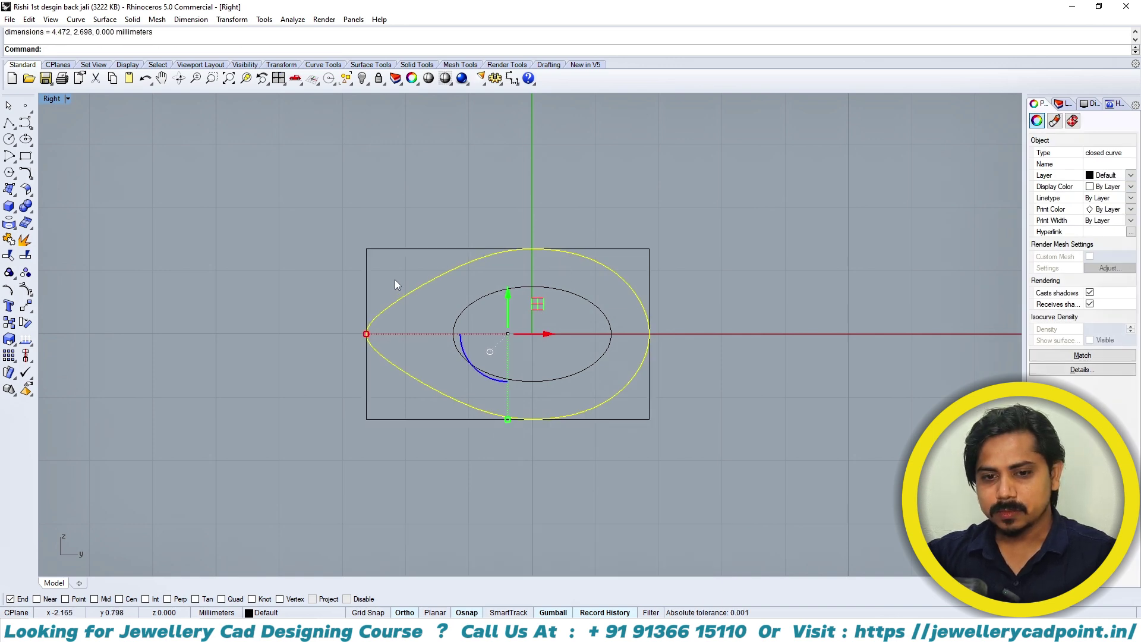
left_click(393, 278)
left_click(372, 248)
left_click(418, 288)
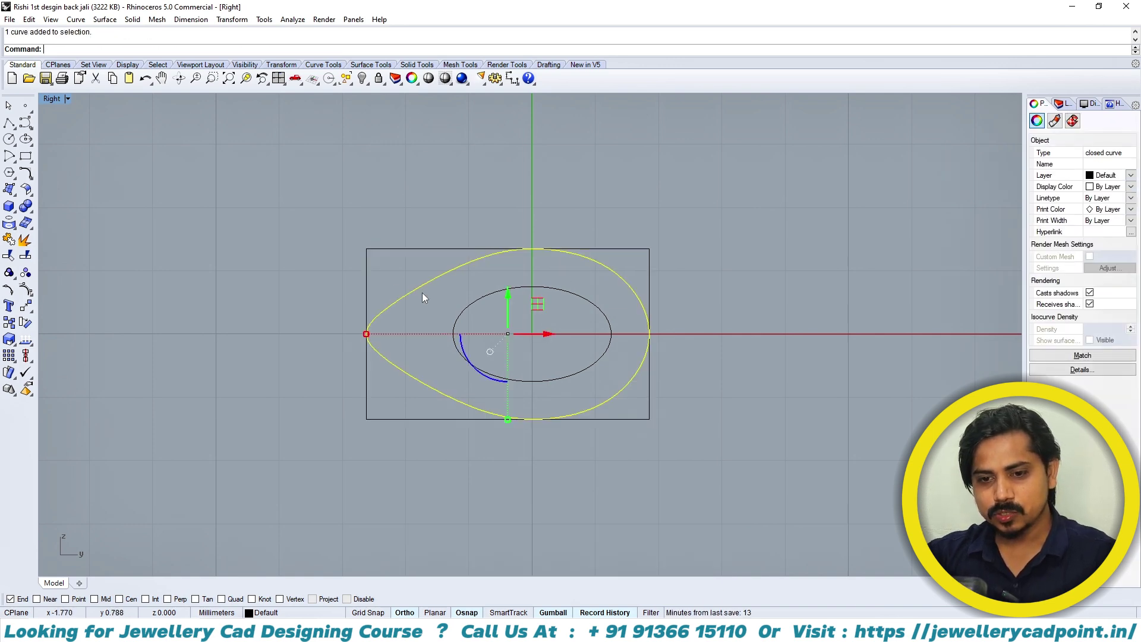
key("Delete")
- Reshape the rectangle by lowering its upper negative-Y corner and raising its bottom edge to the ellipse's lowest point
left_click(412, 248)
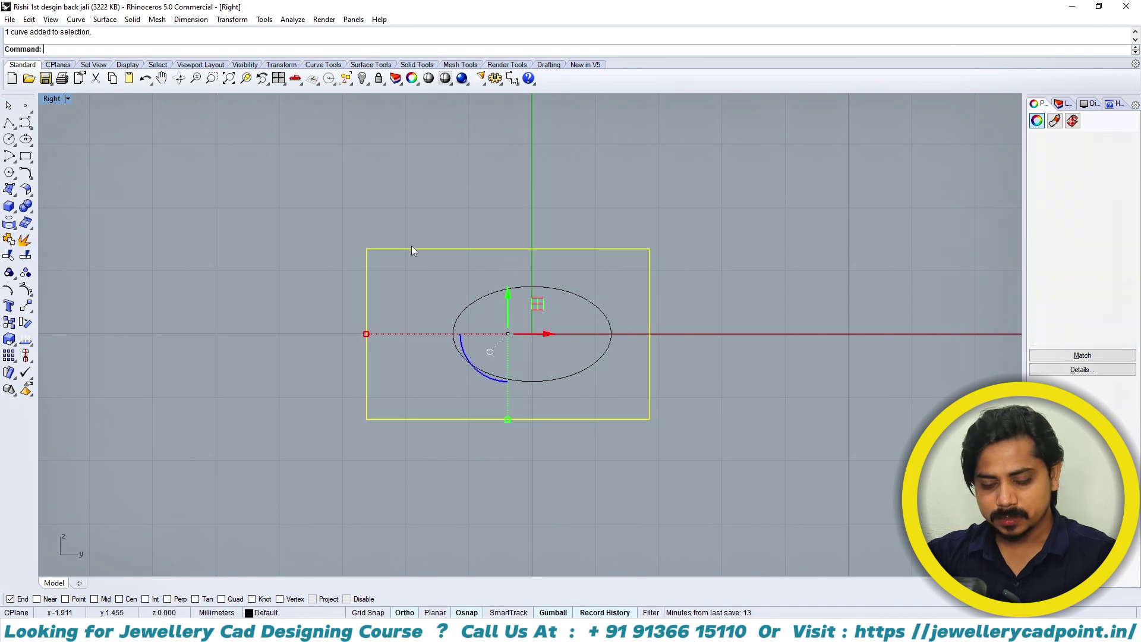
key("F10")
left_click_drag(333, 279, 363, 309)
left_click_drag(319, 383, 773, 458)
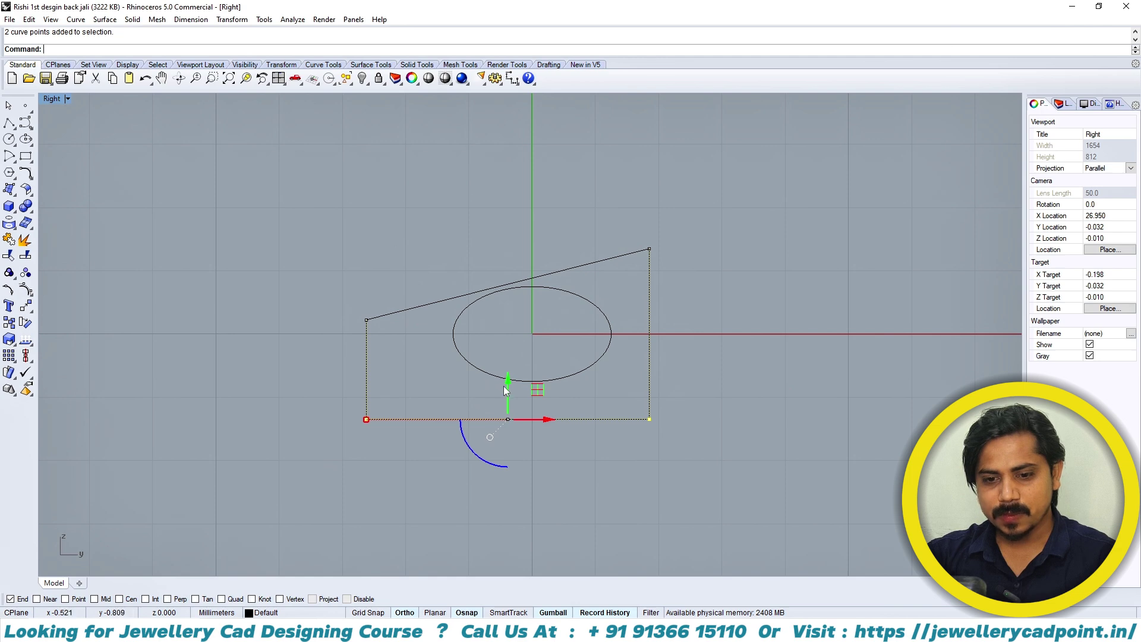
left_click_drag(506, 376, 509, 344)
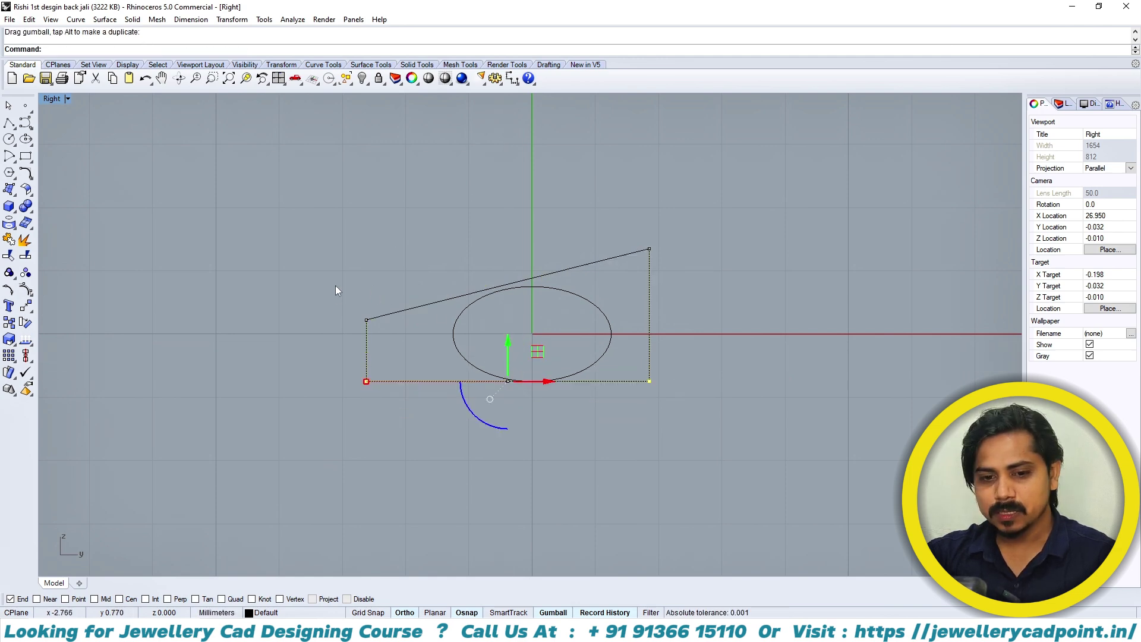
left_click(366, 320)
left_click_drag(365, 284, 354, 305)
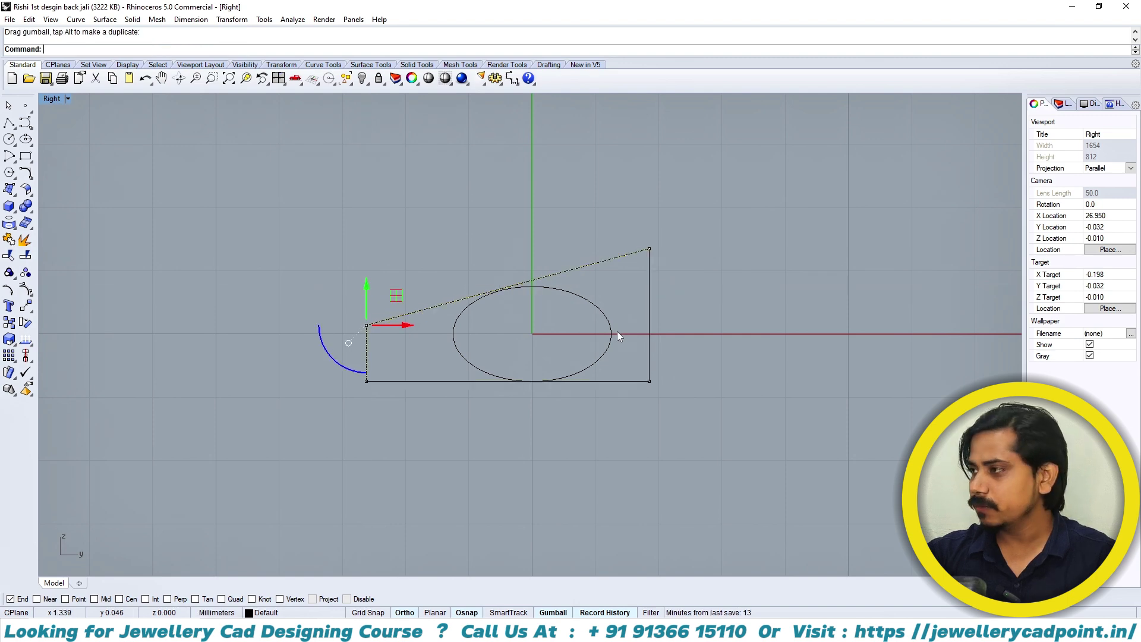
- Move the sloped profile's short end inward and shift the ellipse along Y to touch the tall end
left_click(650, 259)
key("F10")
left_click_drag(363, 295, 414, 432)
mouse_move(404, 353)
left_mouse_down()
mouse_move(440, 355)
mouse_move(421, 355)
left_mouse_up()
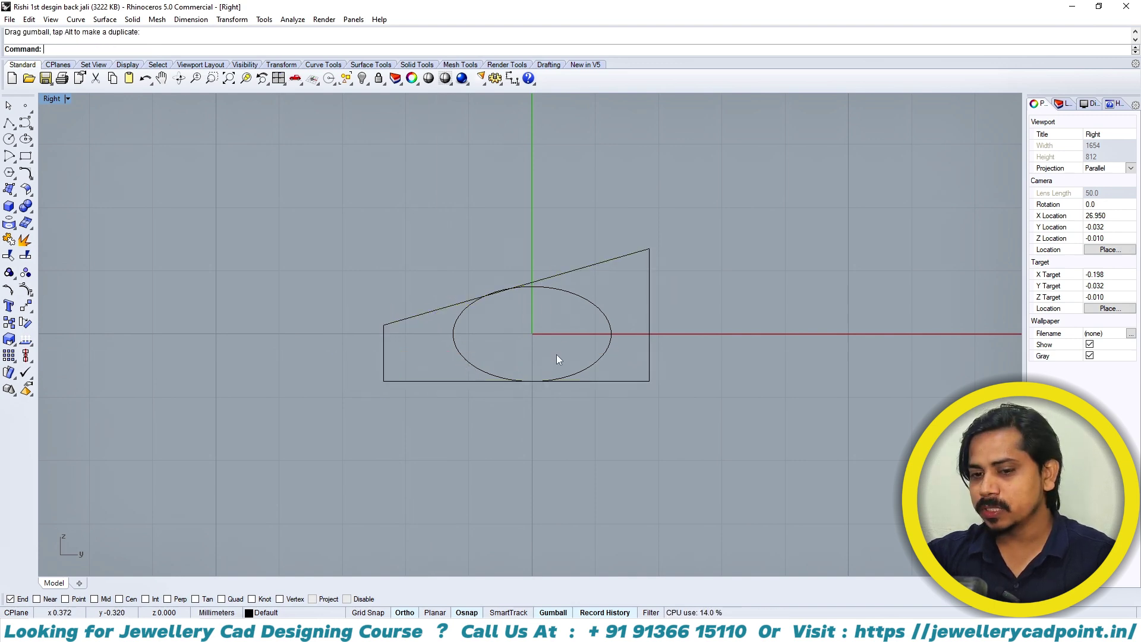
left_click(610, 326)
left_click_drag(574, 334, 613, 337)
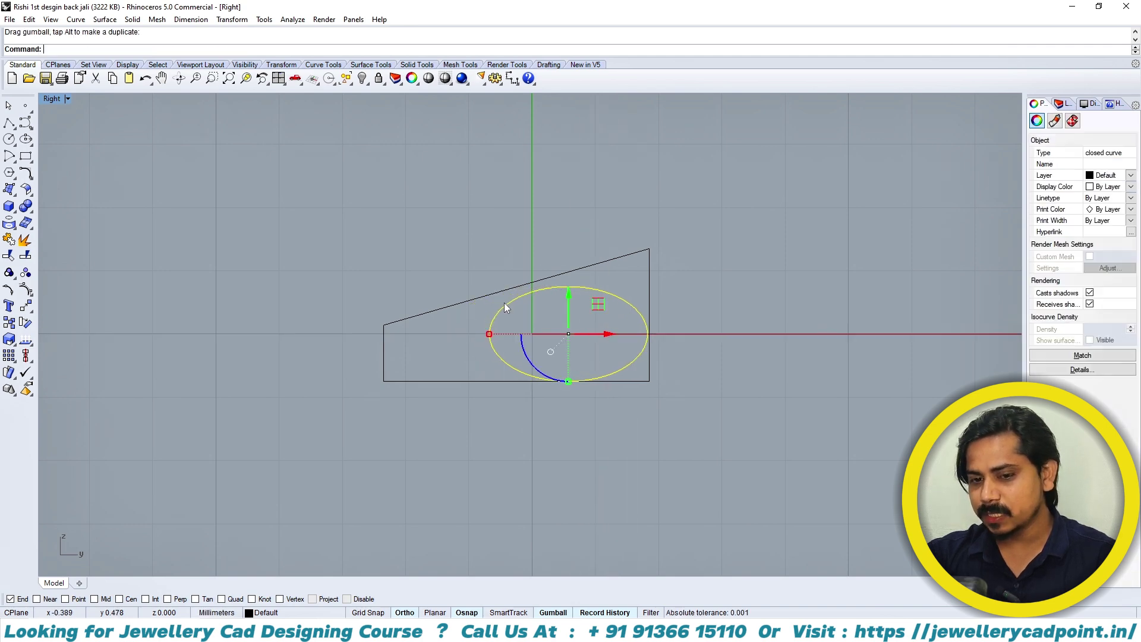
- Shorten the sloped profile further by moving its short end's two corner points toward the ellipse
left_click_drag(418, 266, 367, 411)
key("F10")
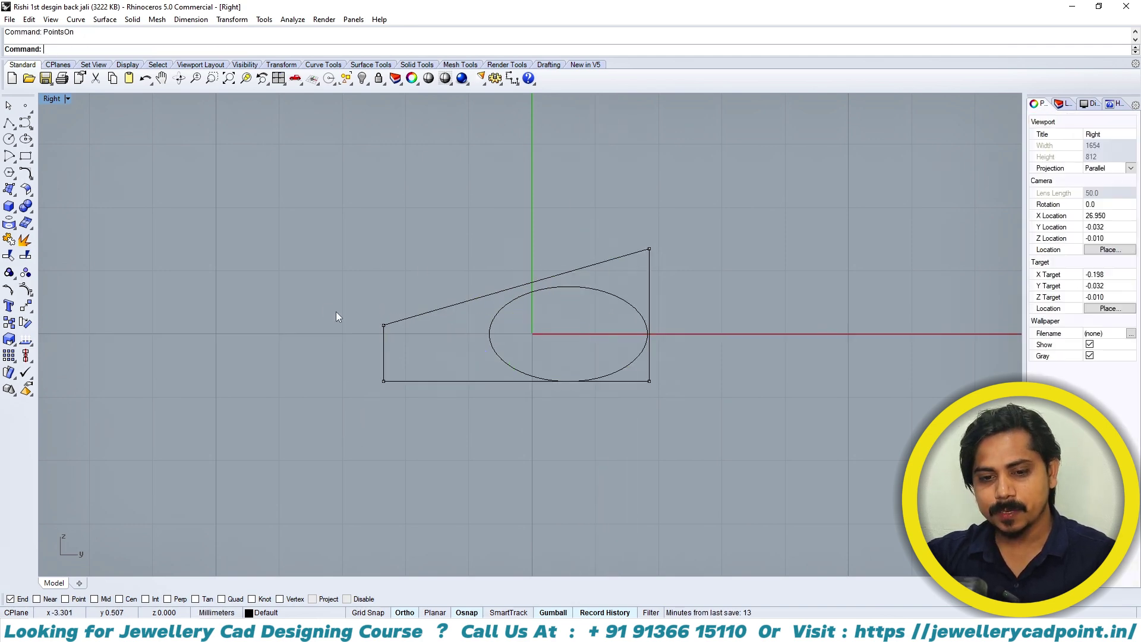
left_click_drag(334, 308, 424, 463)
left_click_drag(423, 353, 476, 355)
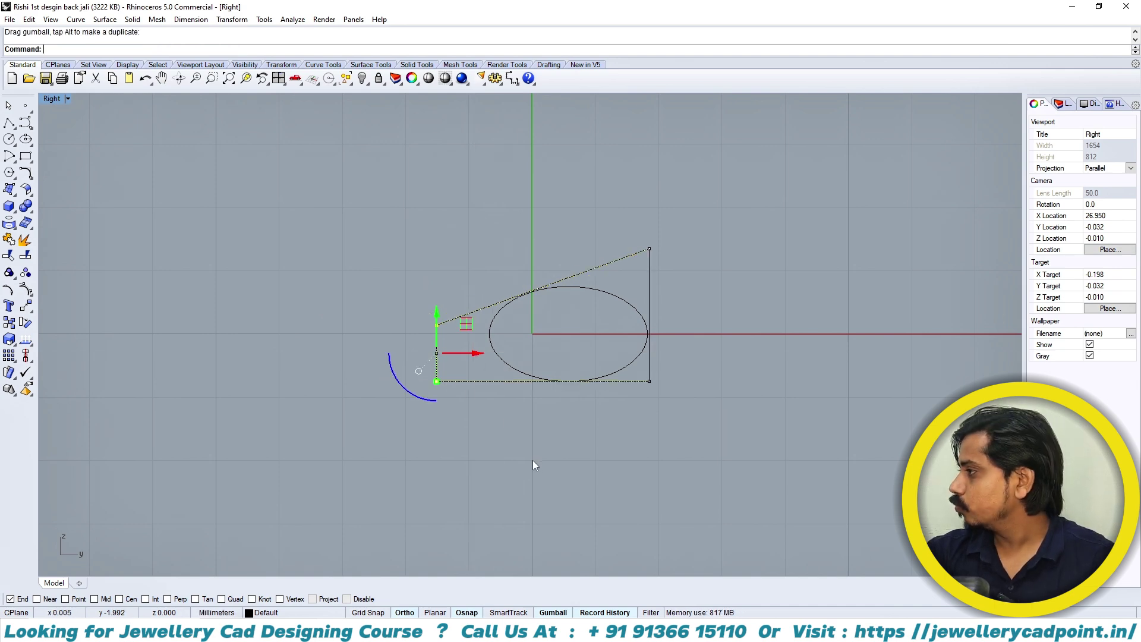
key("Escape")
- Offset the sloped four-sided profile outward by 0.6 mm
left_click(611, 267)
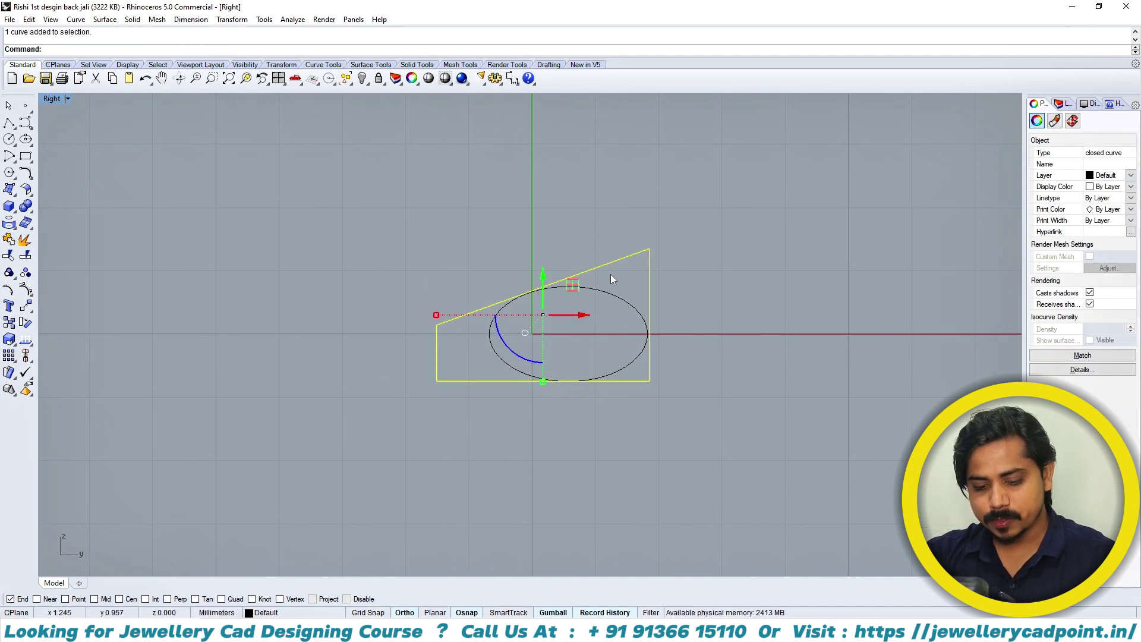
type("offset")
key("Return")
left_click(723, 264)
scroll(664, 309, "down", 6)
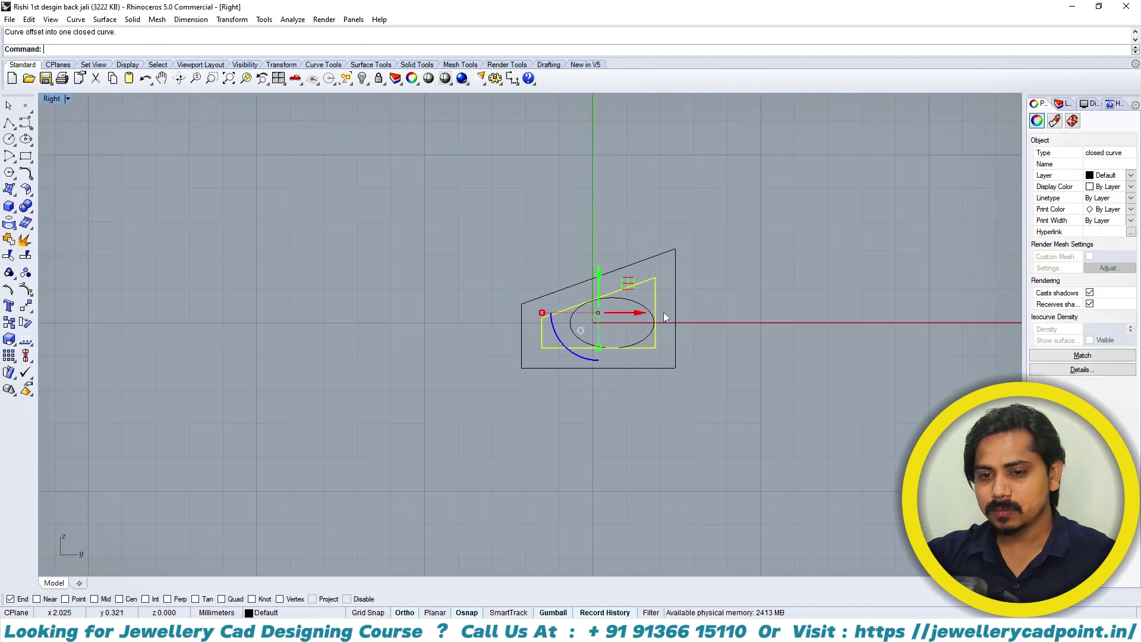
- Extrude the sloped profile and its outer offset along X into a hollow wedge-shaped bail and inspect it in perspective
left_click_drag(723, 243, 625, 290)
key("ctrl+F1")
type("extrudecrv")
key("Return")
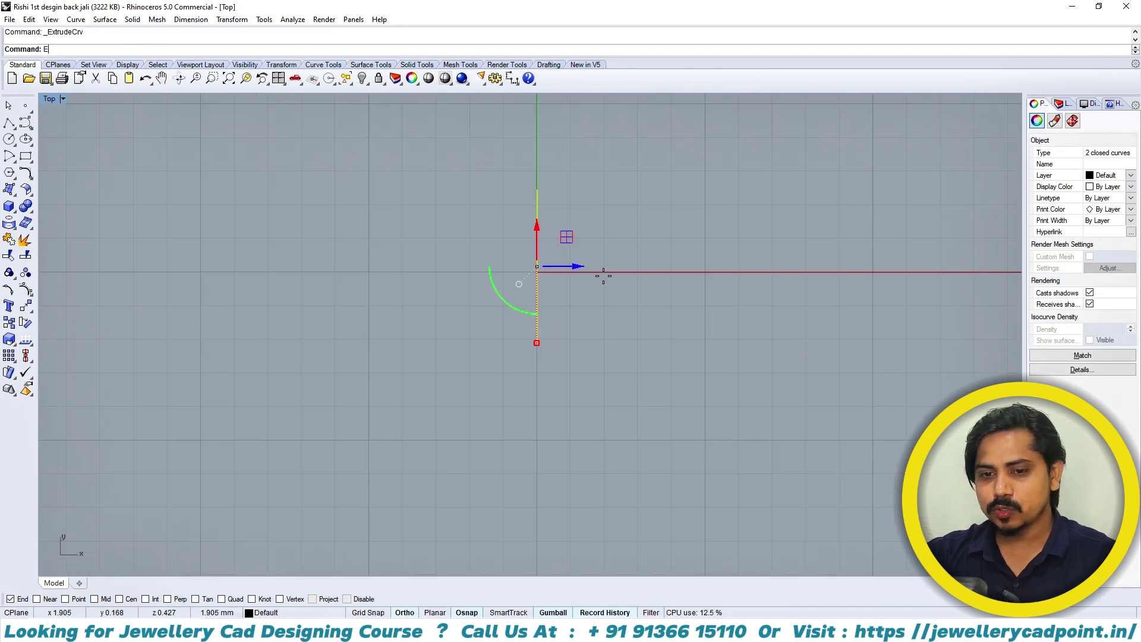
left_click(585, 281)
key("ctrl+F4")
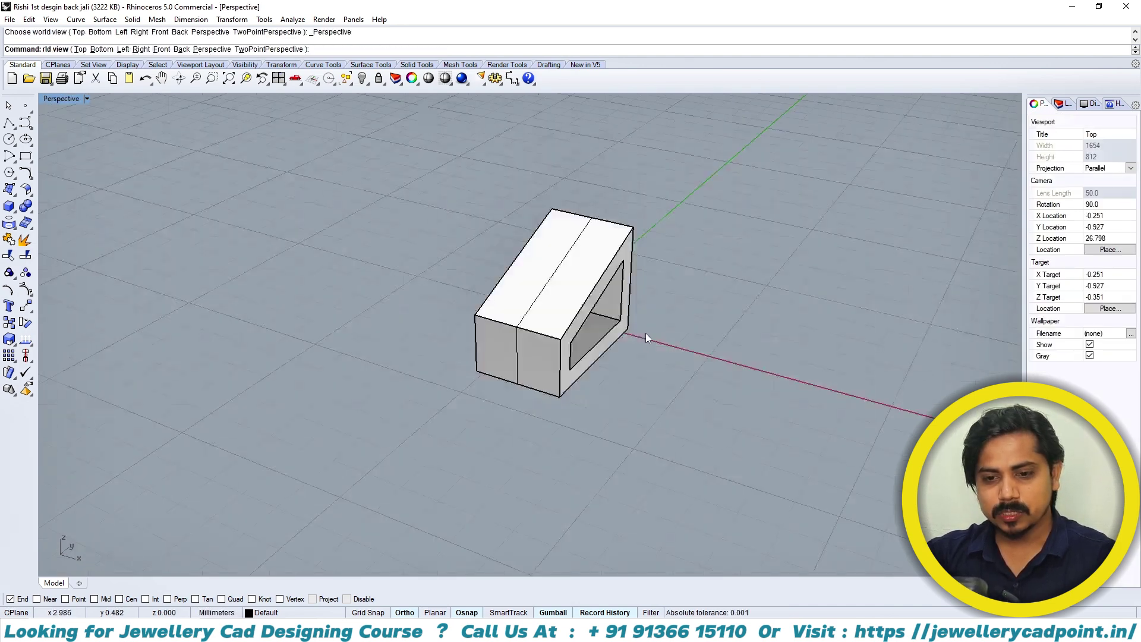
right_click_drag(645, 333, 526, 313)
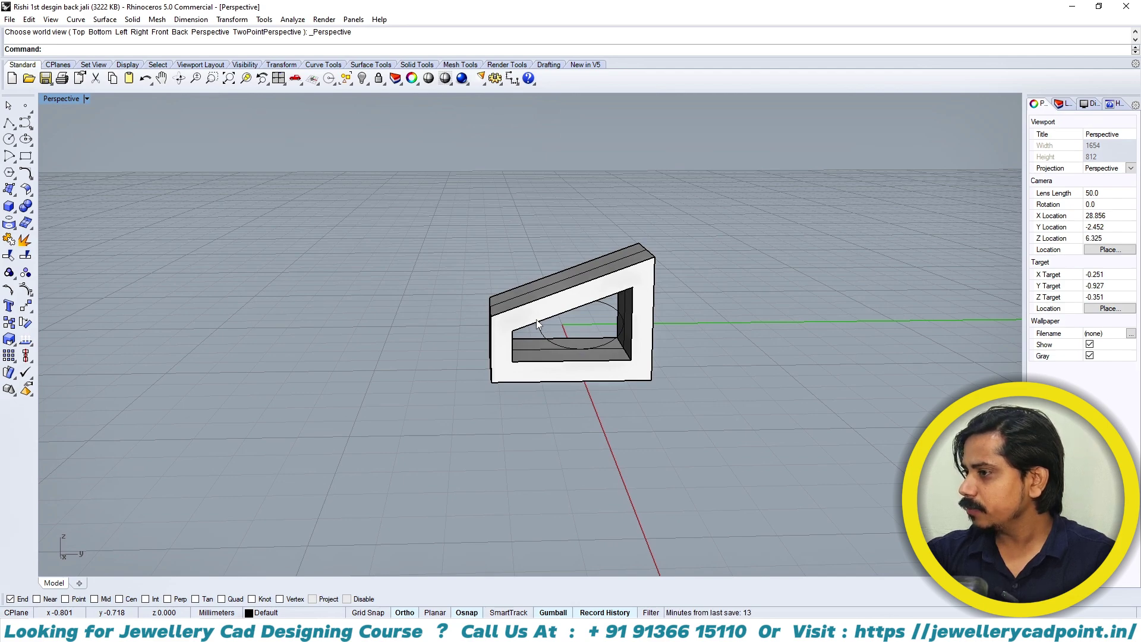
right_click_drag(536, 319, 666, 389)
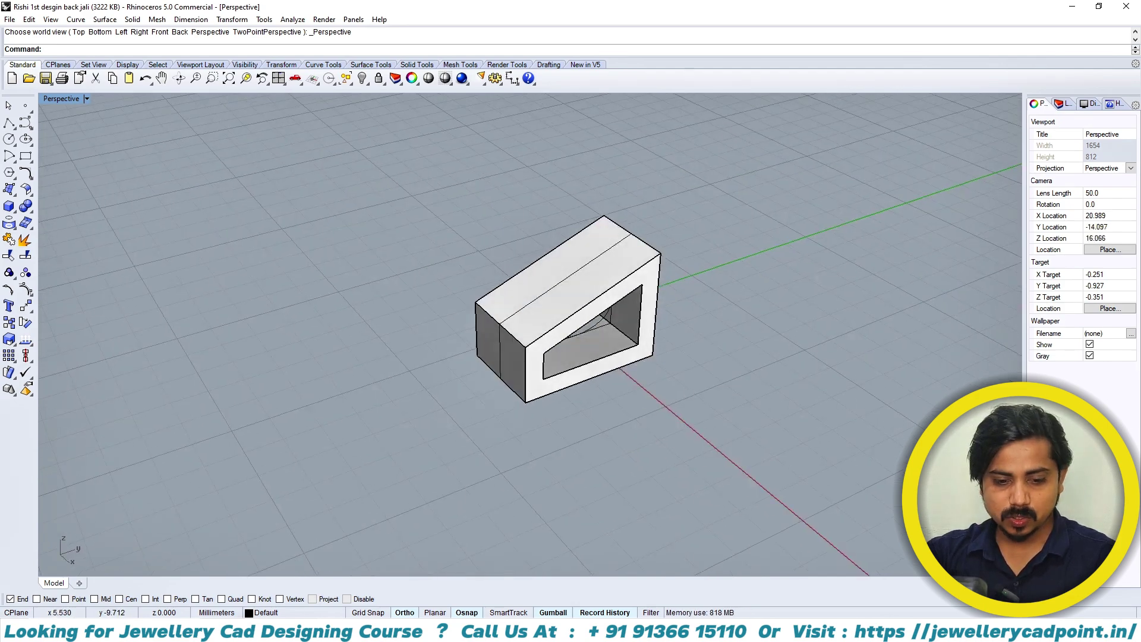
- Switch to File Explorer and open the ALL LOOP model file in Rhinoceros
left_click(285, 630)
left_click(470, 488)
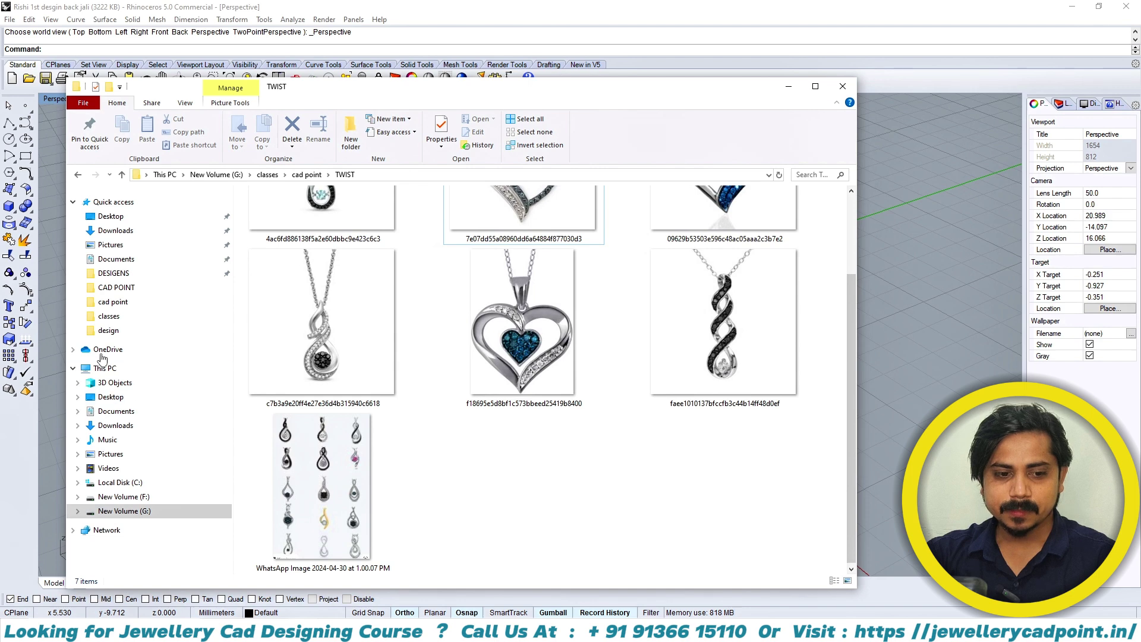
left_click(105, 368)
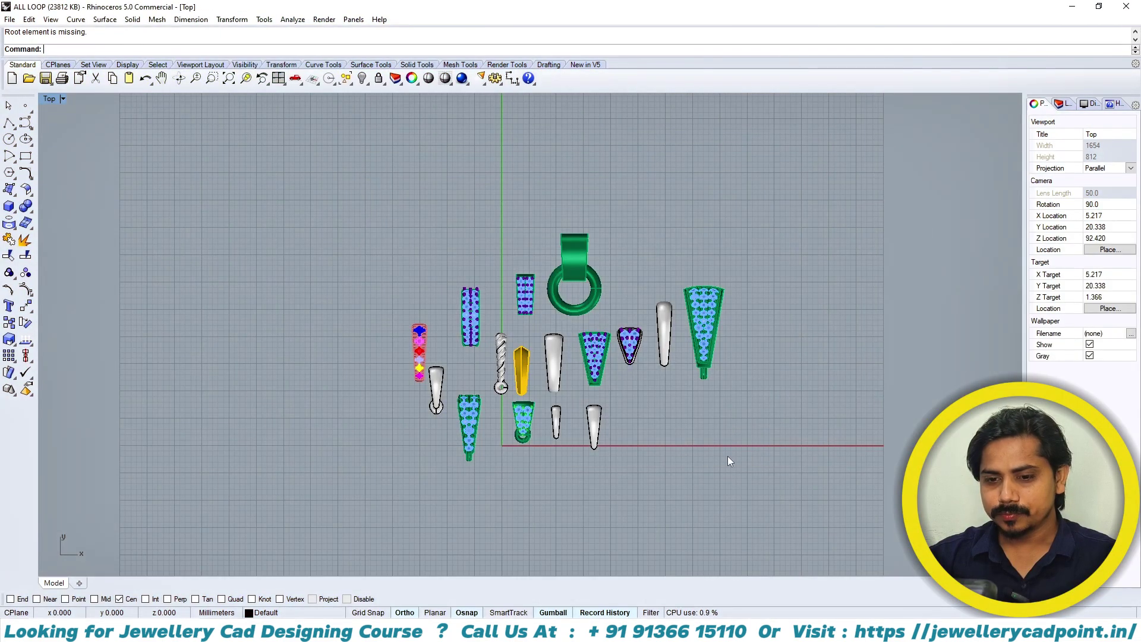
- Examine the shapes of the sample bails in the Perspective view, from the large stone-set wedge bail to the smaller loops
scroll(688, 325, "up", 4)
right_click_drag(682, 351, 752, 338)
key("F4")
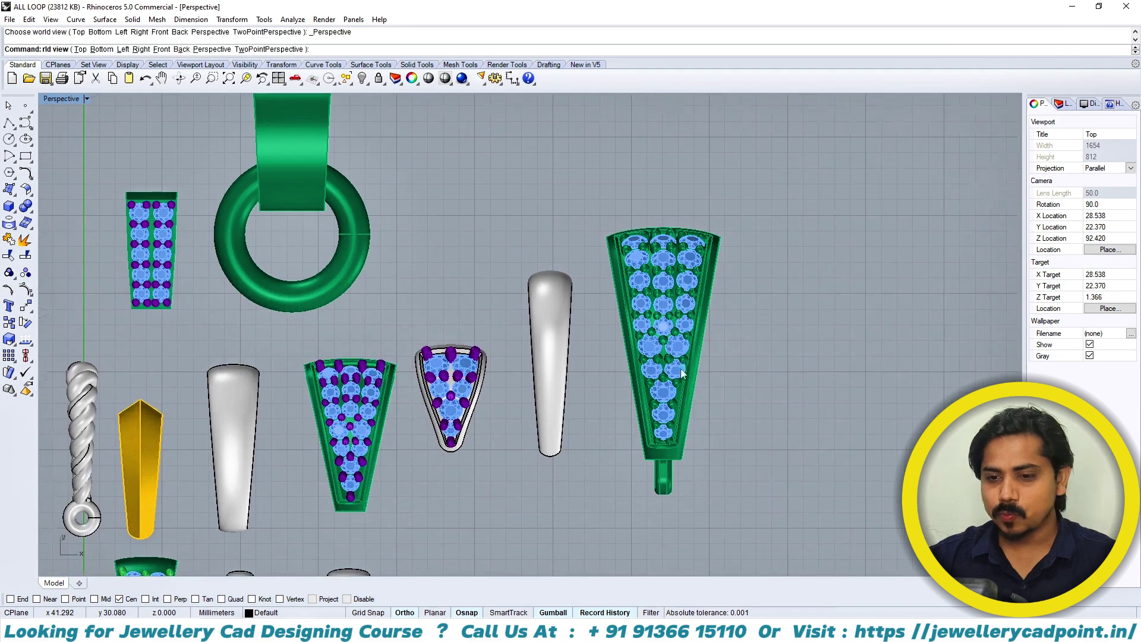
scroll(611, 345, "up", 4)
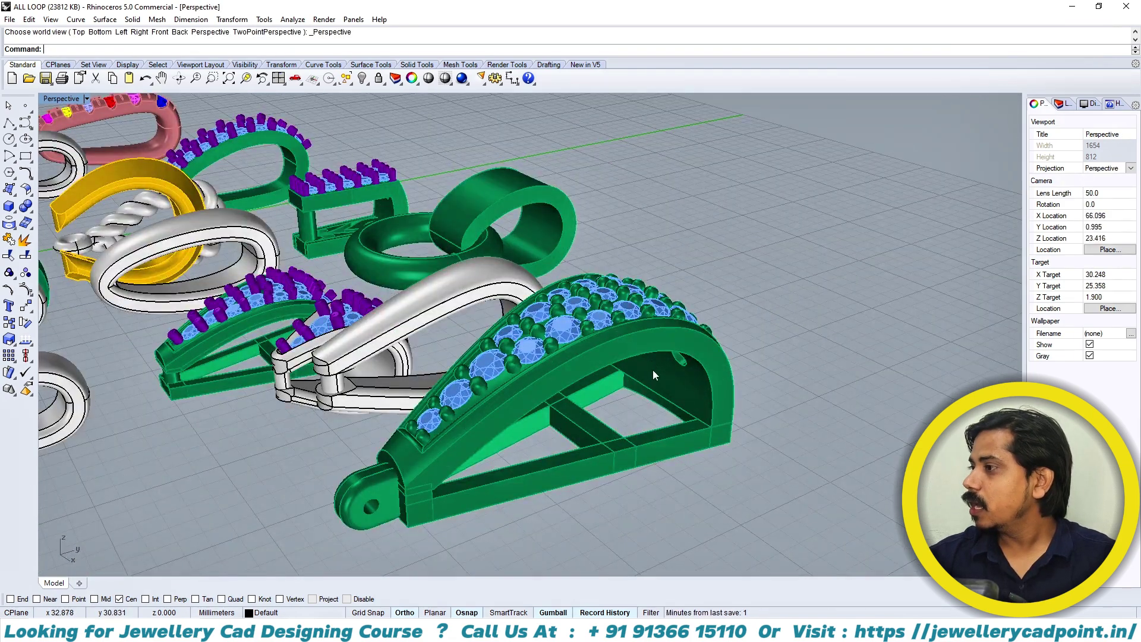
right_click_drag(653, 369, 741, 387)
right_click_drag(741, 388, 523, 421)
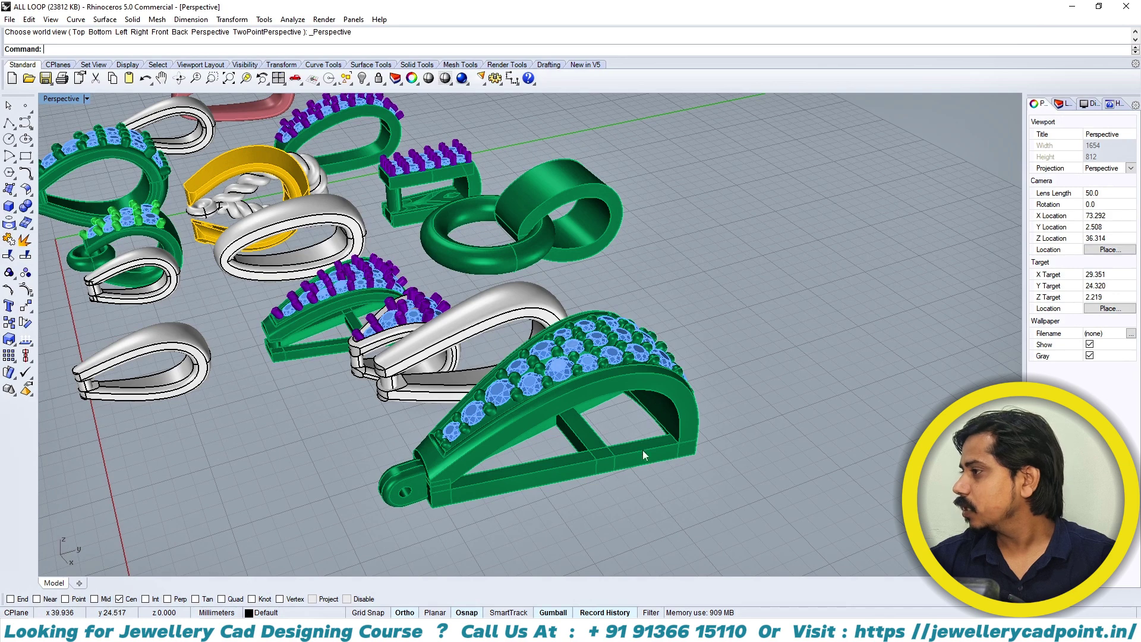
right_click_drag(748, 351, 425, 329)
scroll(426, 329, "up", 3)
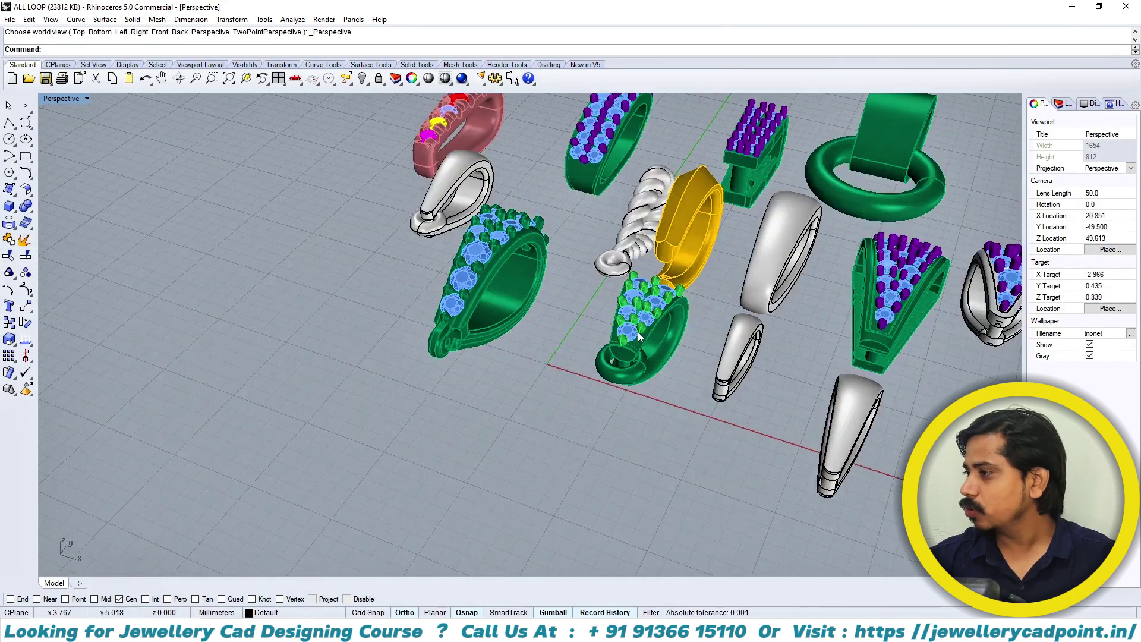
- Examine the construction of the sample bails from several angles in the Perspective view, including the stone-set, twisted and plain loops
scroll(636, 380, "up", 3)
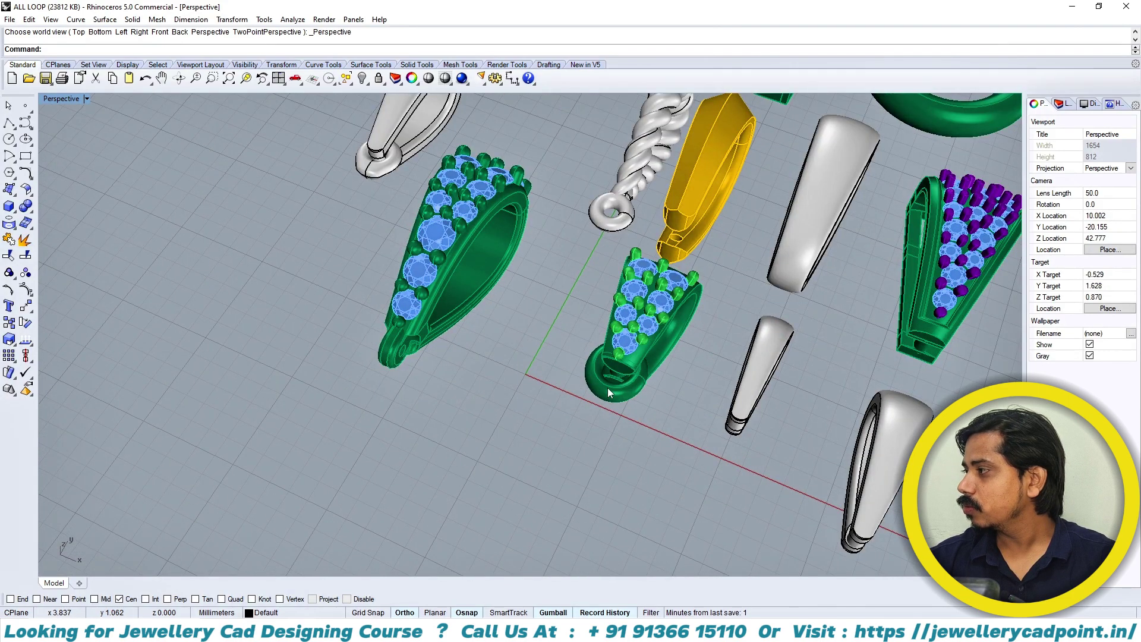
right_click_drag(607, 388, 595, 387)
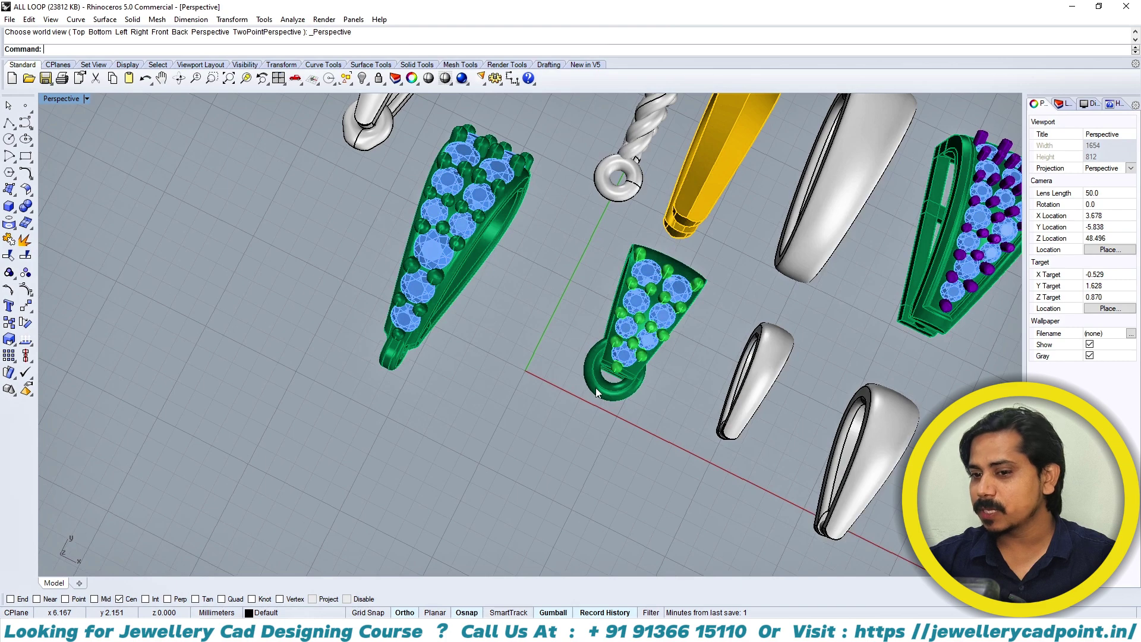
scroll(595, 387, "down", 3)
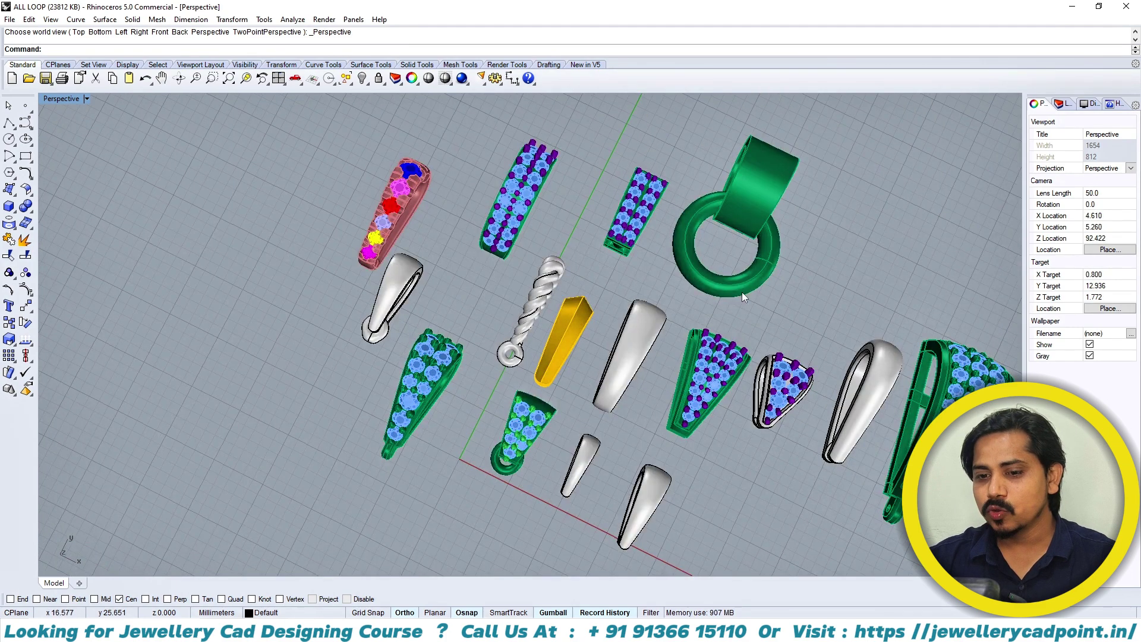
right_click_drag(741, 292, 404, 326)
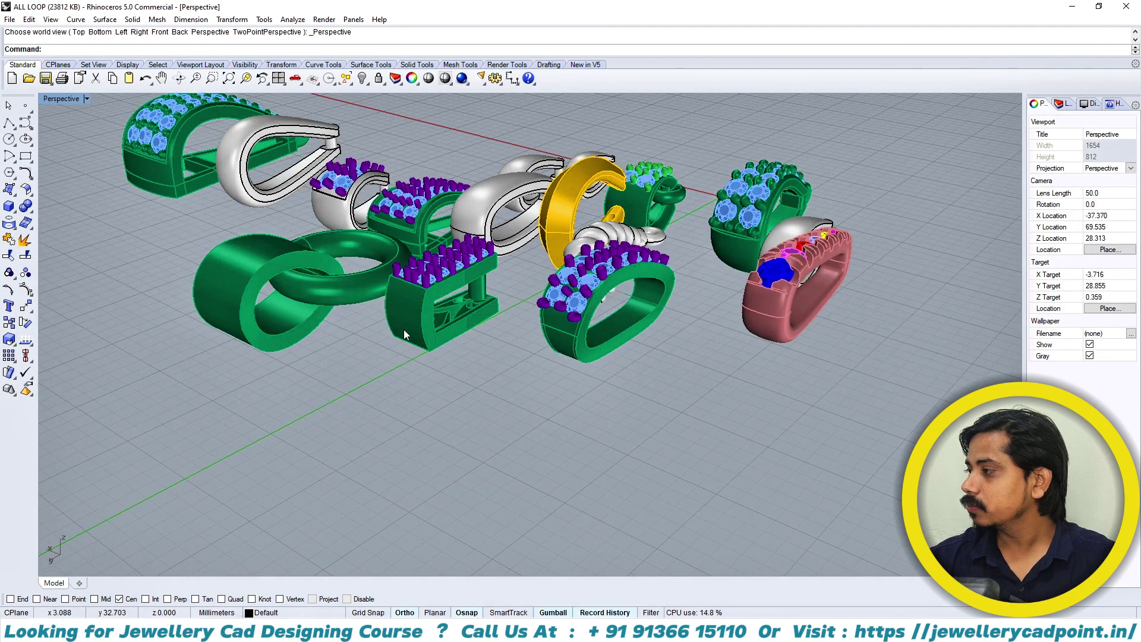
right_click_drag(404, 329, 545, 354)
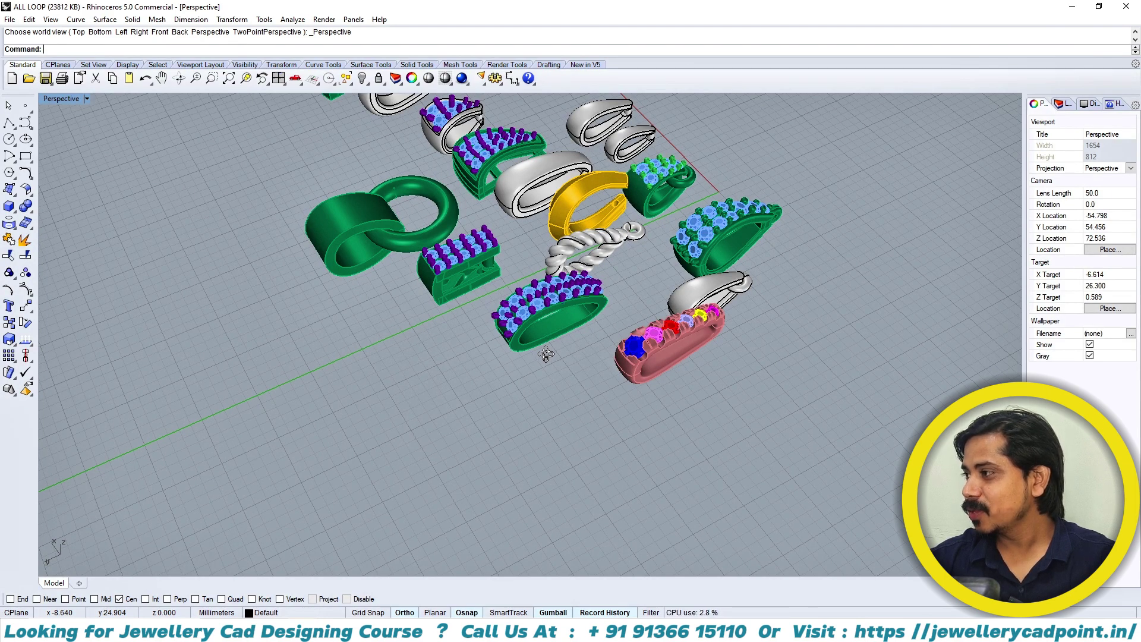
right_click_drag(546, 354, 519, 347)
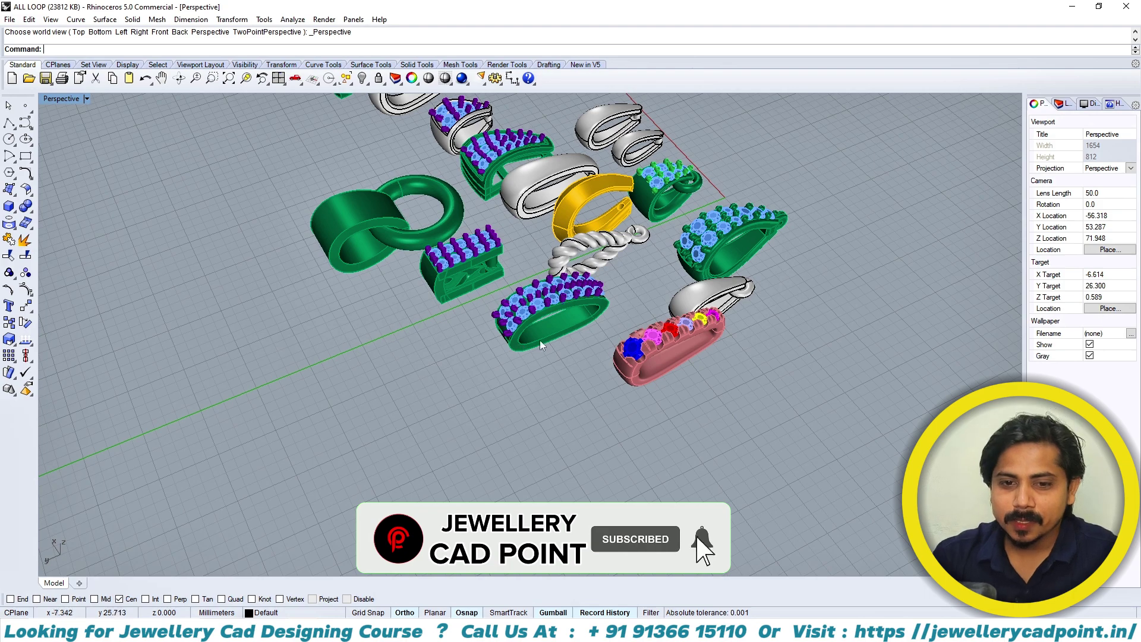
scroll(577, 336, "down", 5)
right_click_drag(577, 337, 517, 351)
scroll(595, 368, "up", 7)
right_click_drag(701, 410, 682, 450)
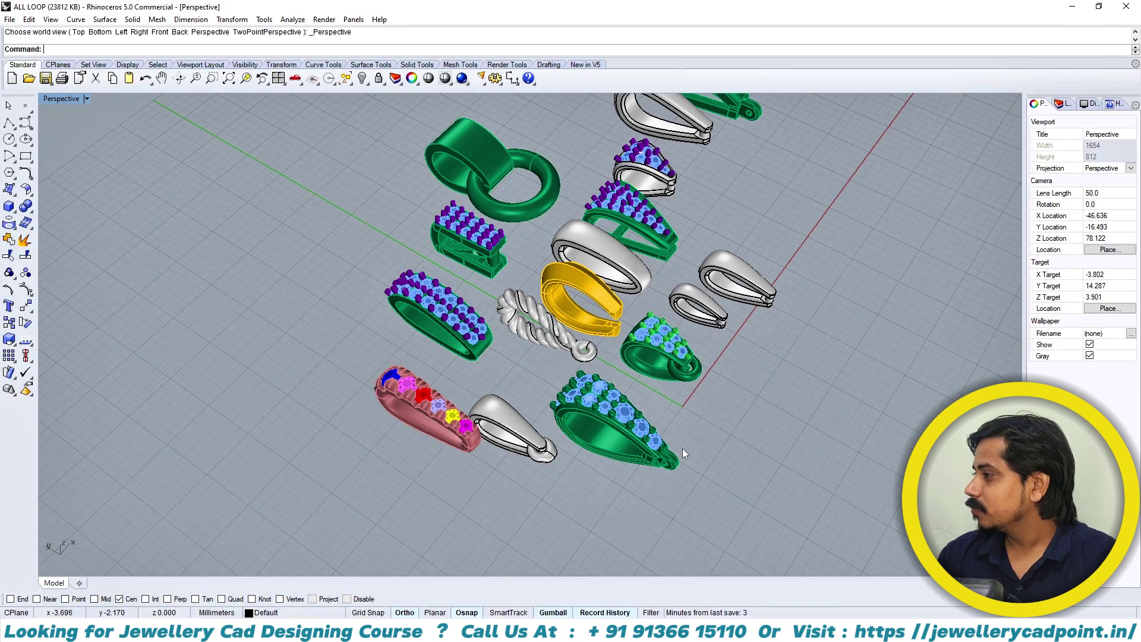
- Examine in the Top view how the stones and prongs are laid out on the long tapered green bail
key("ctrl+F1")
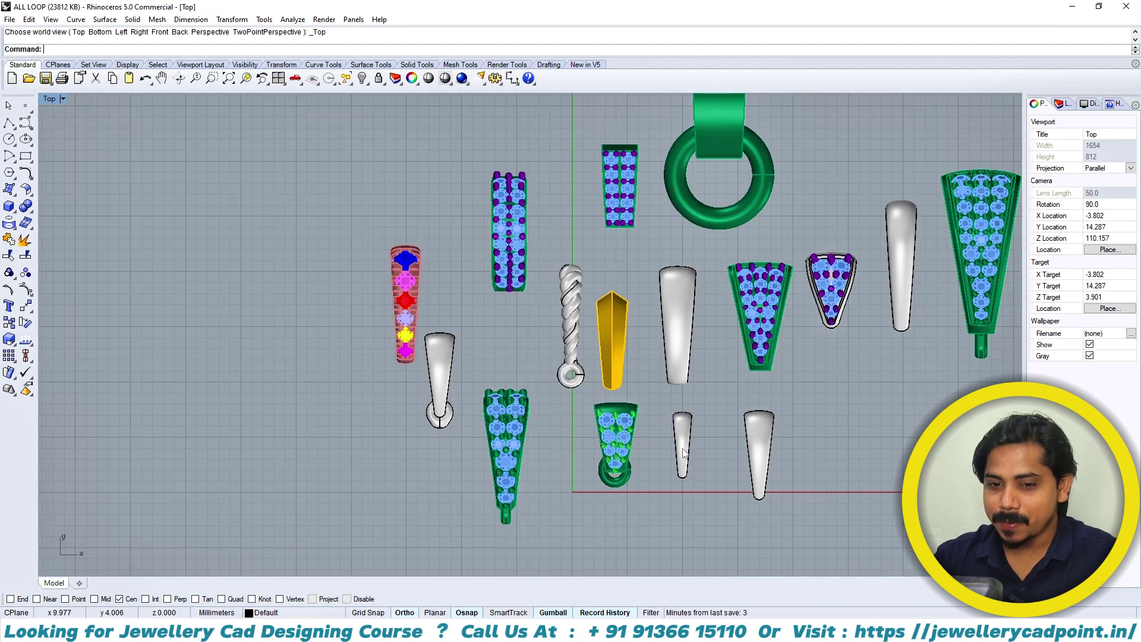
scroll(510, 428, "up", 12)
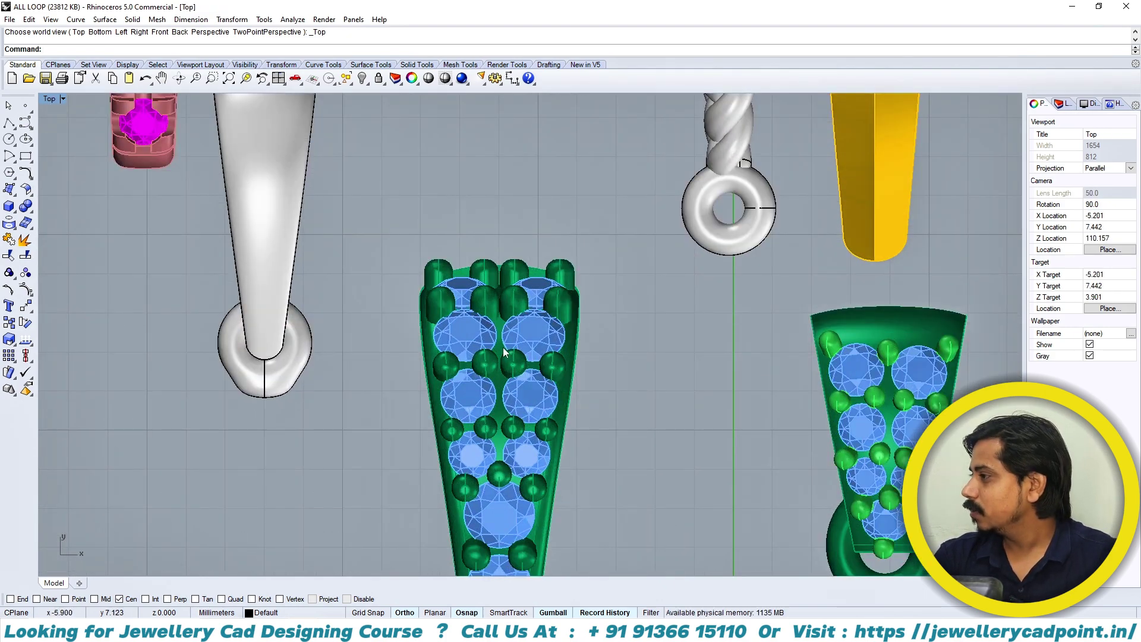
right_click_drag(509, 331, 516, 310)
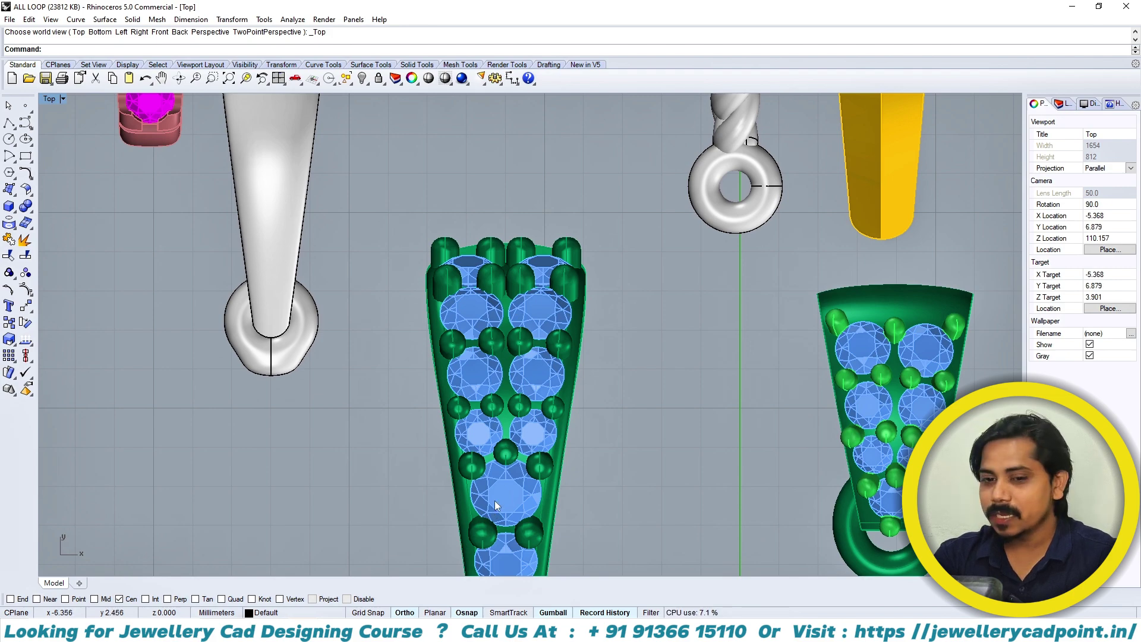
scroll(494, 500, "down", 5)
scroll(504, 355, "up", 5)
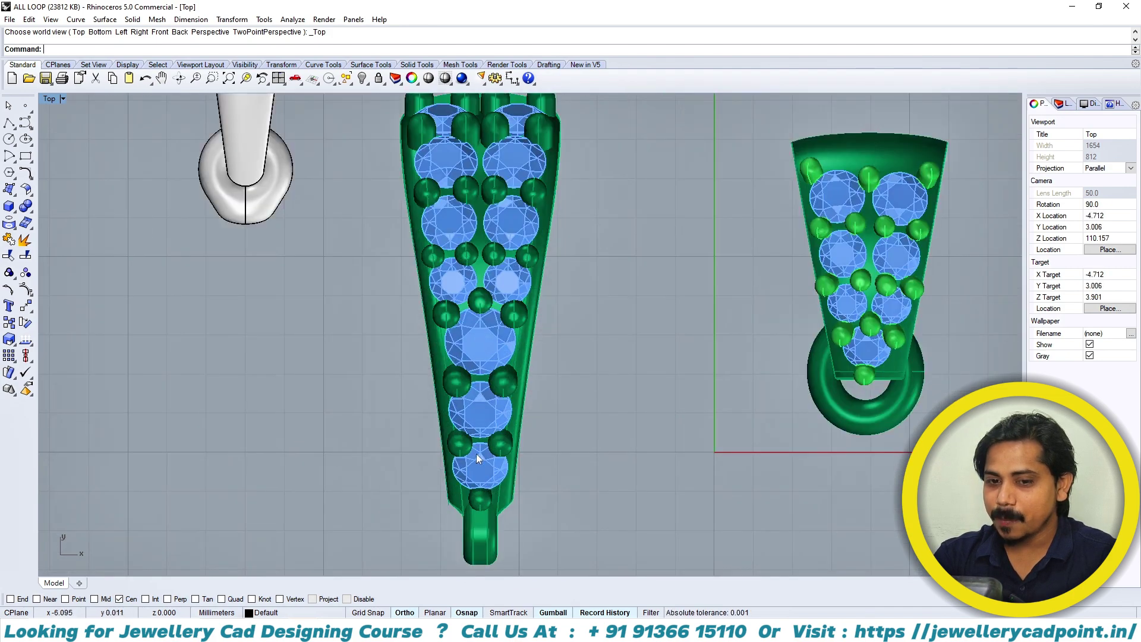
right_click_drag(480, 341, 477, 401)
right_click_drag(536, 440, 528, 470)
scroll(509, 334, "down", 5)
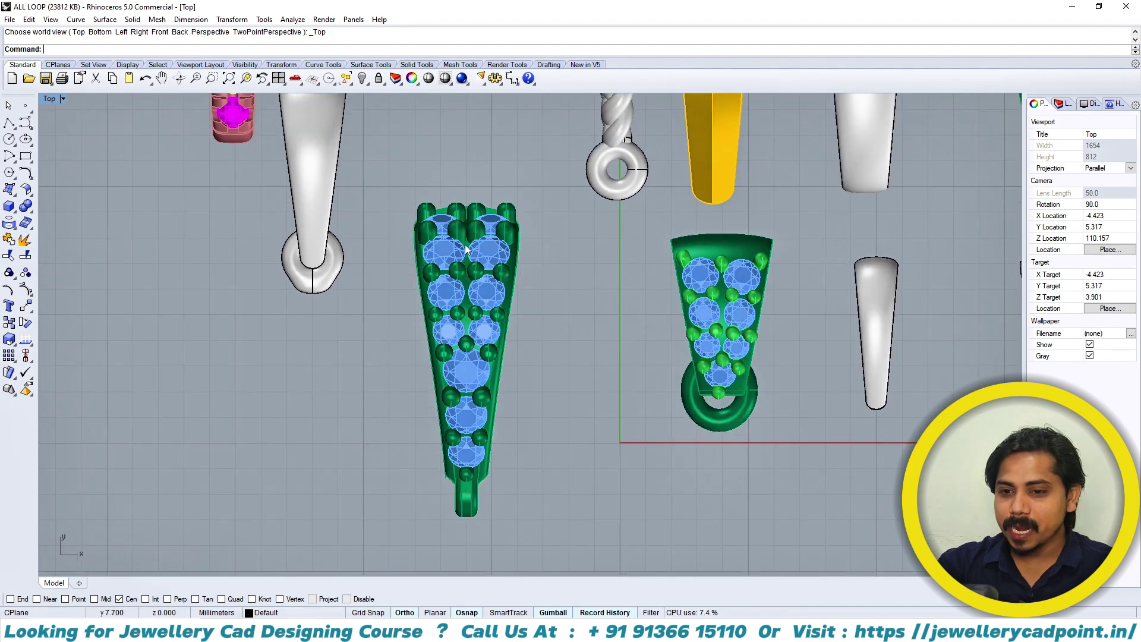
- Examine in the Top view the stone layout and rim of the wide three-row wedge bail with purple prongs
right_click_drag(713, 241, 608, 417)
scroll(750, 308, "up", 4)
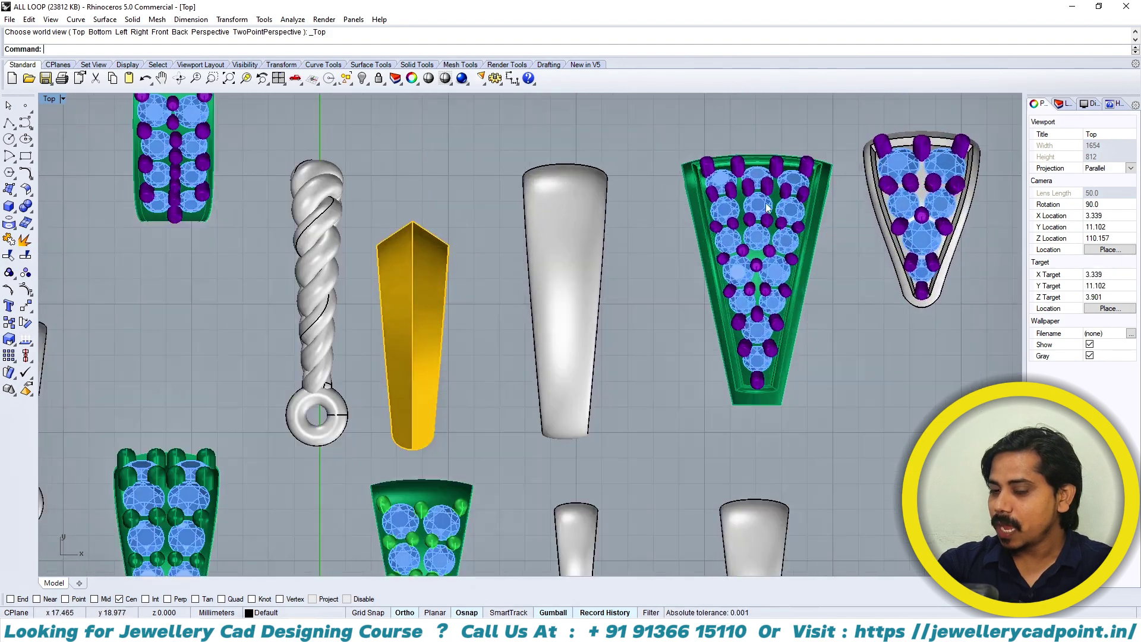
right_click_drag(752, 314, 697, 374)
scroll(696, 376, "up", 4)
right_click_drag(663, 200, 647, 267)
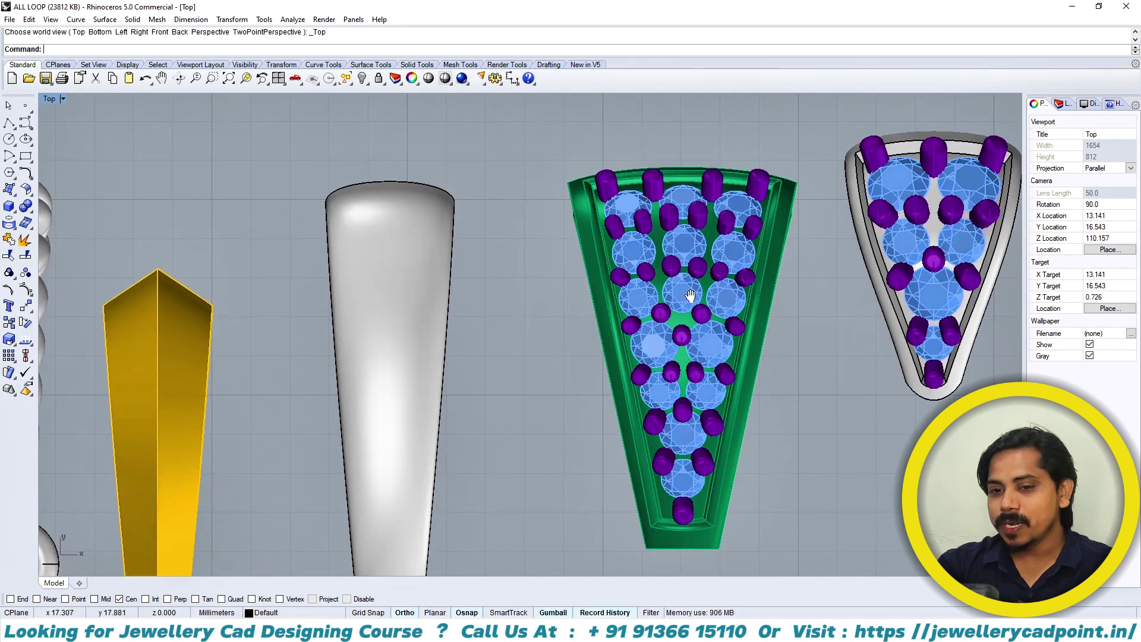
right_click_drag(686, 289, 682, 310)
- Inspect the largest stone-set bail in the Right view, selecting it to check how the stones sit in the curved band
key("ctrl+F3")
right_click_drag(776, 206, 697, 262)
scroll(774, 190, "up", 4)
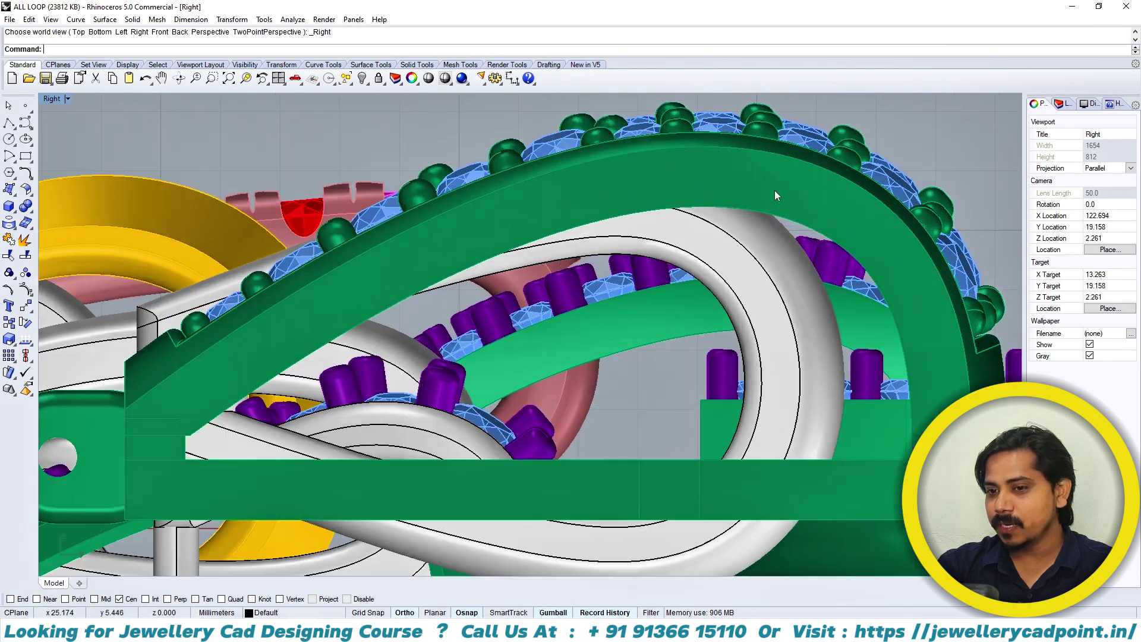
left_click(798, 137)
scroll(798, 137, "up", 4)
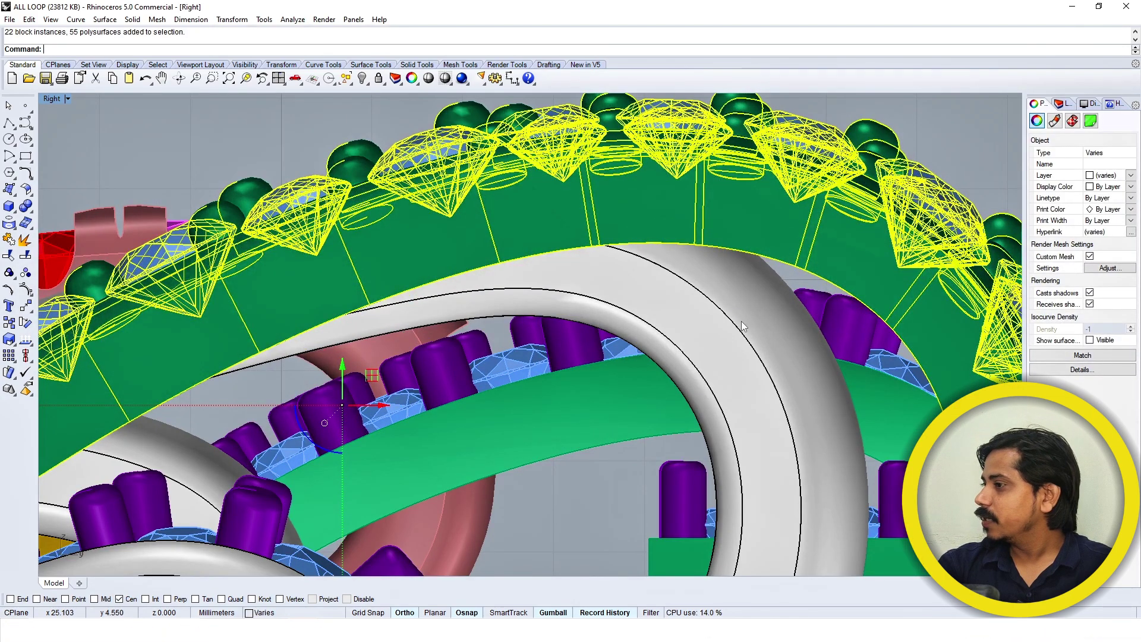
key("ctrl+F1")
scroll(687, 283, "down", 2)
left_click(729, 405)
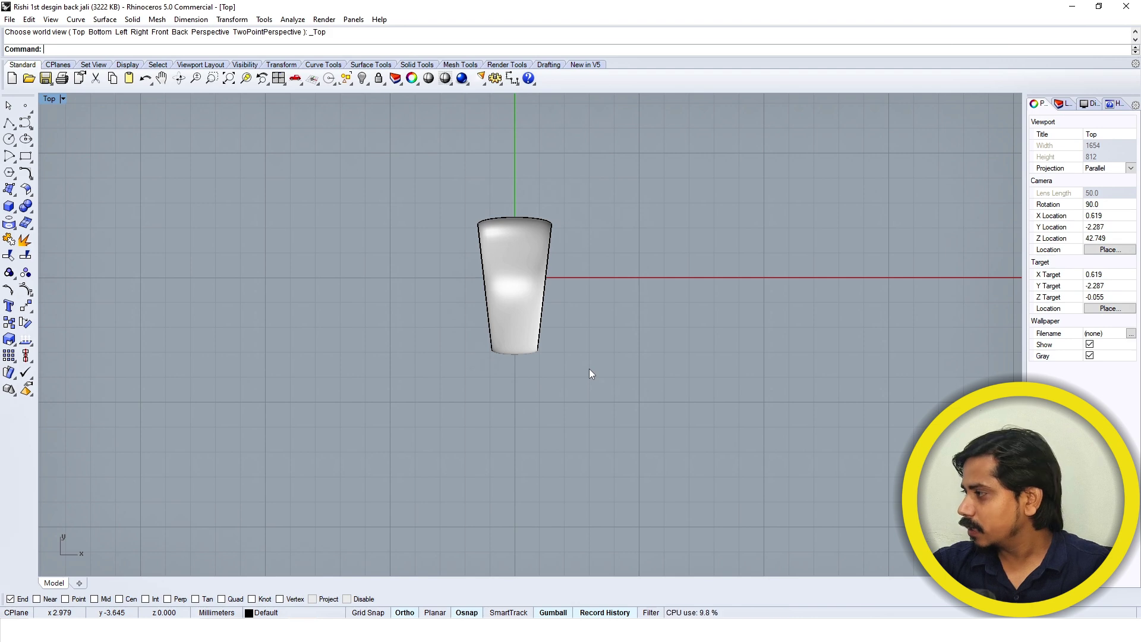
- Extract a copy of the outer curved surface of the plain tapered bail with Copy=Yes
right_click_drag(604, 309, 593, 347)
type("ES")
key("Return")
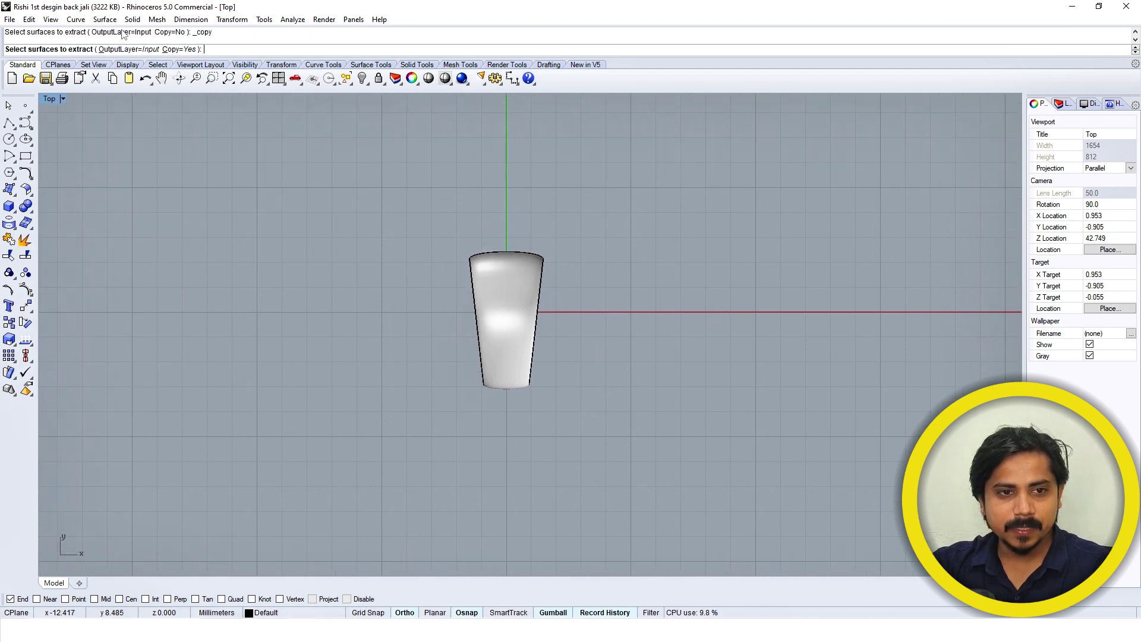
left_click(515, 273)
key("Return")
- Move the extracted surface copy 5 mm along X, away from the original bail
right_click_drag(576, 291, 386, 302)
type("M")
key("Return")
left_click(475, 373)
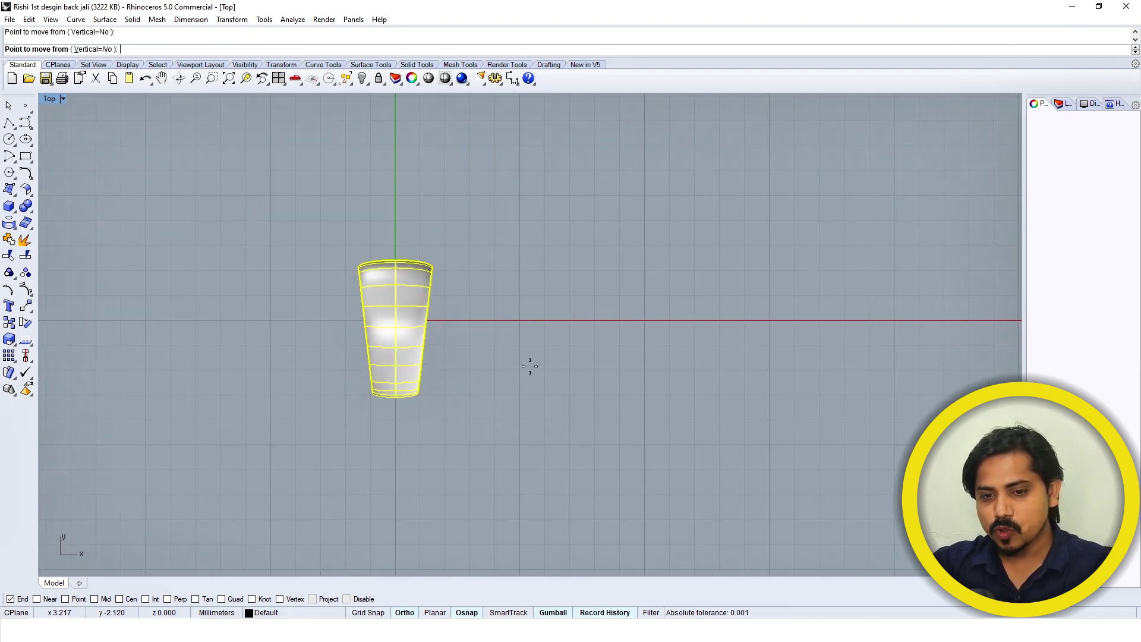
type("5")
key("Return")
left_click(678, 377)
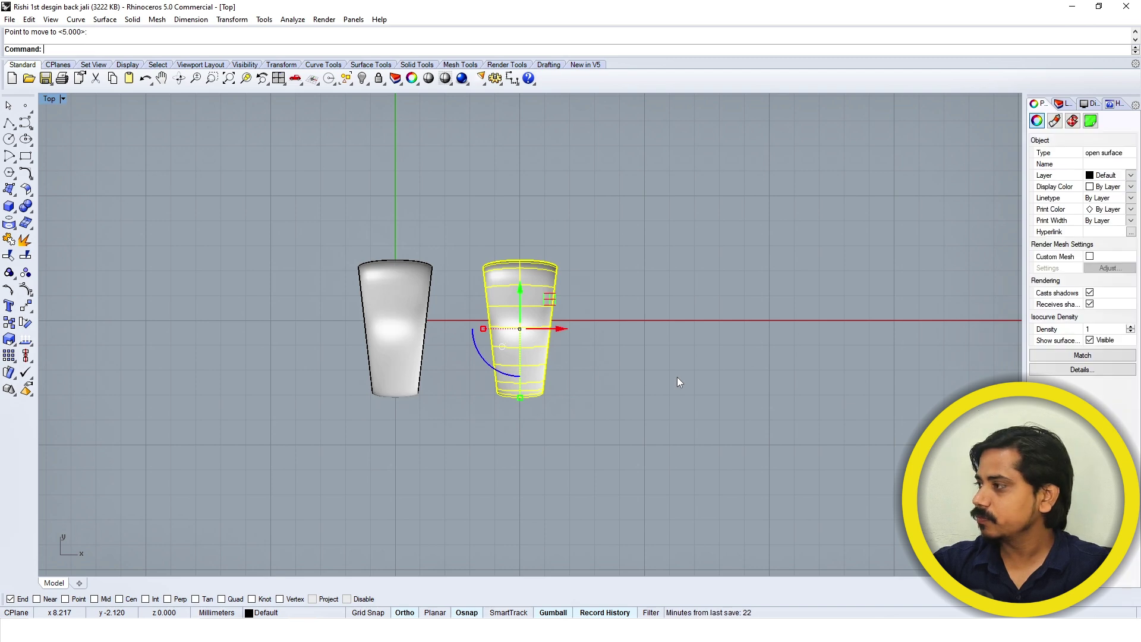
- Create cut planes along both slanted side edges of the copied surface, using the Near object snap
right_click_drag(613, 369, 538, 404)
type("CutPlane")
key("Return")
scroll(537, 385, "up", 6)
type("ne")
key("Return")
left_click(522, 406)
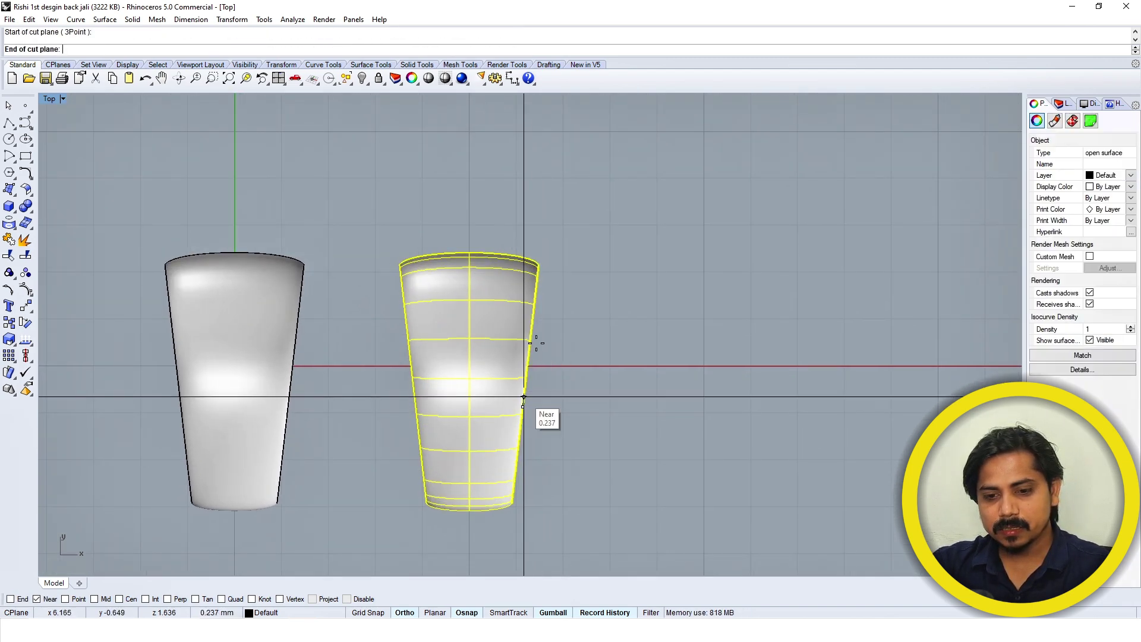
left_click(529, 341)
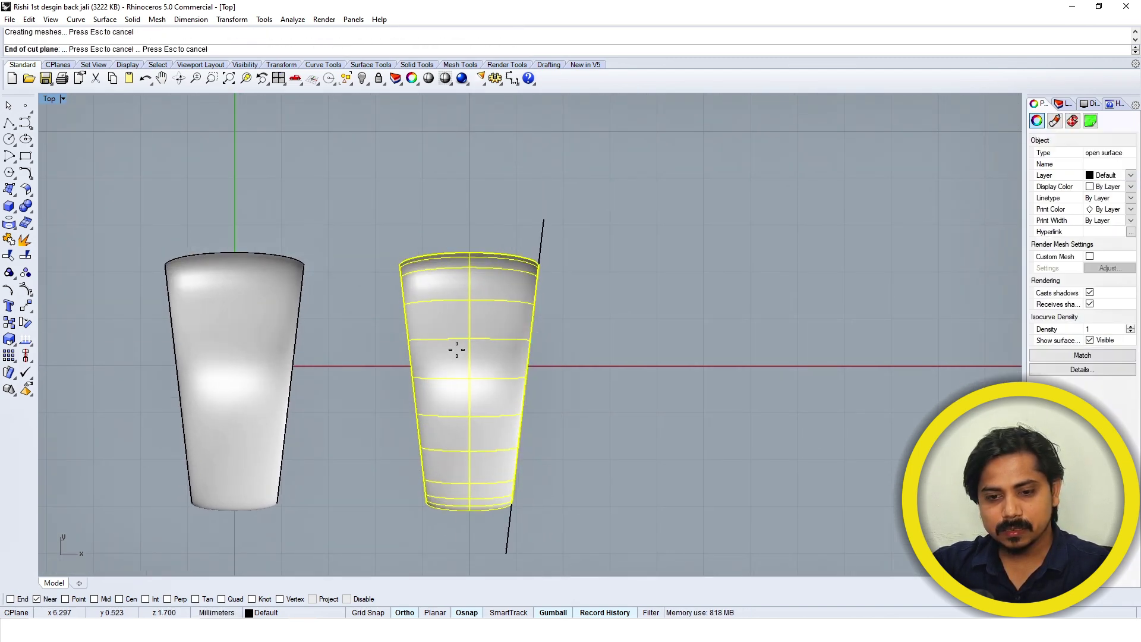
left_click(410, 349)
left_click(413, 382)
key("Return")
key("Escape")
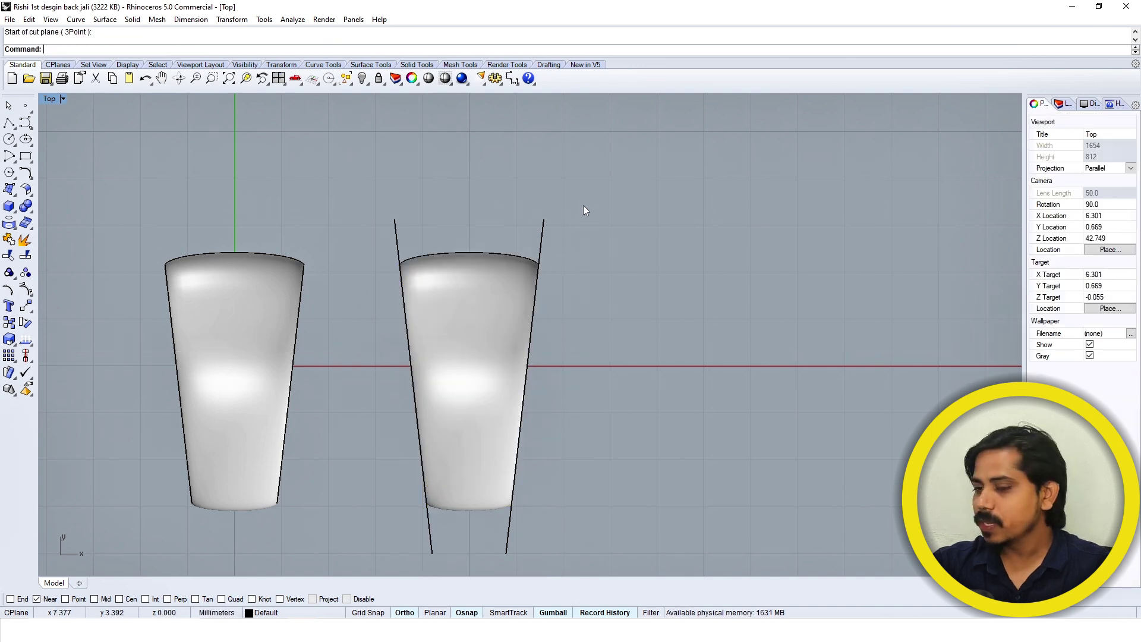
- Move the cut plane on the surface's +X edge inward by 0.35 mm
left_click_drag(509, 230, 506, 234)
right_click_drag(581, 249, 537, 267)
type("m")
key("Return")
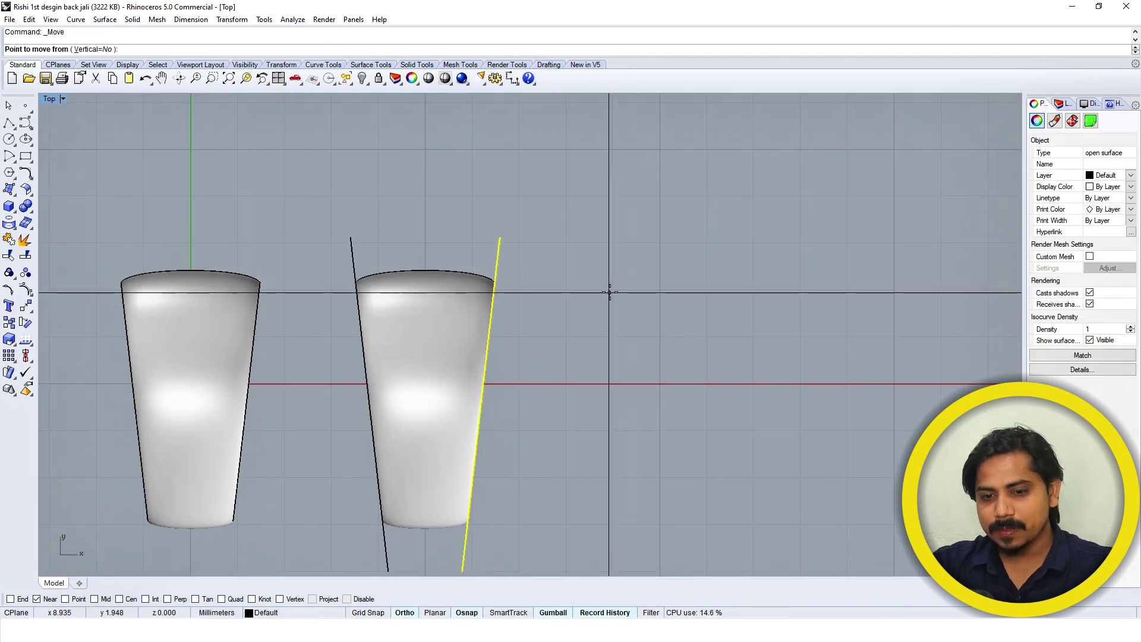
left_click(609, 291)
type(".35")
key("Return")
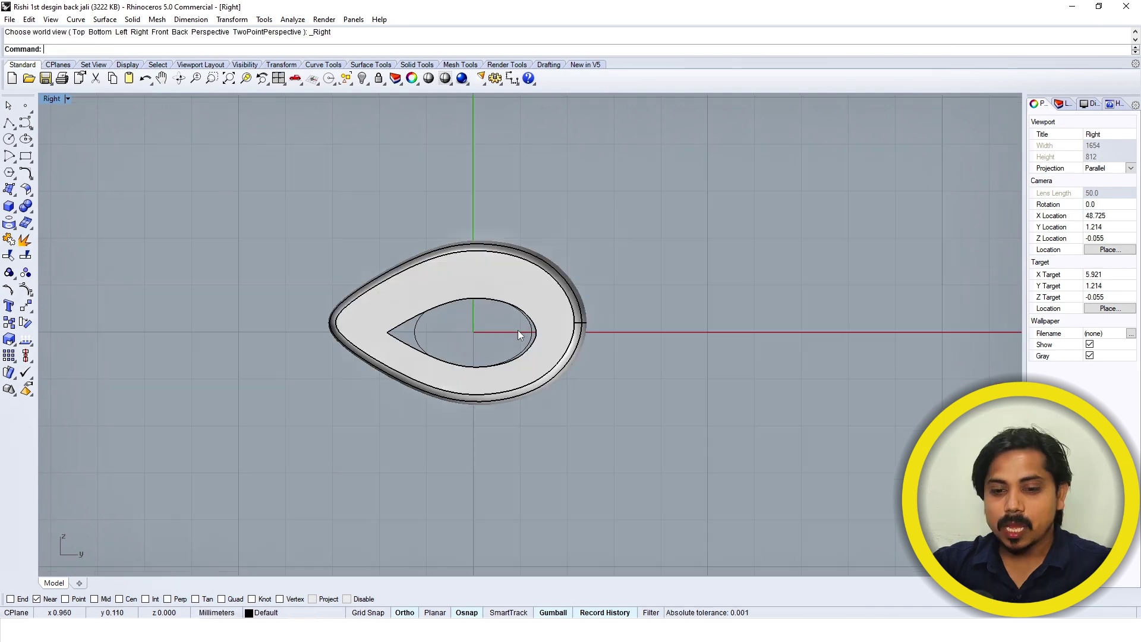
- Create a horizontal cut plane through the narrowed surface copy in the Right view, slightly above the bail's Y axis
scroll(551, 301, "up", 2)
key("ctrl+F1")
key("ctrl+F4")
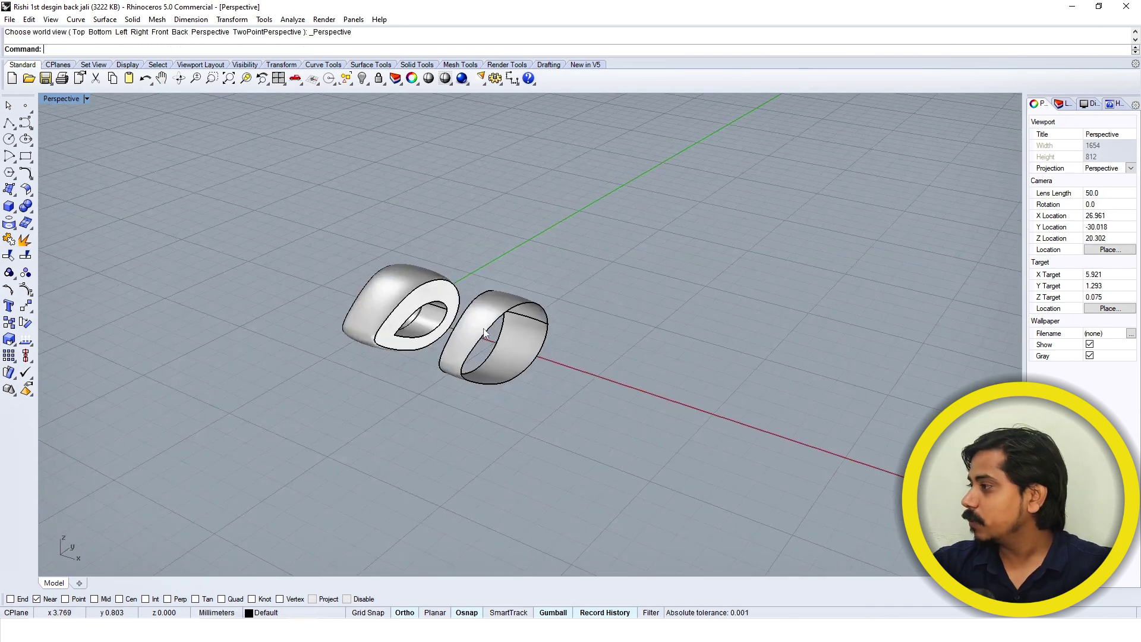
left_click(530, 350)
key("ctrl+F3")
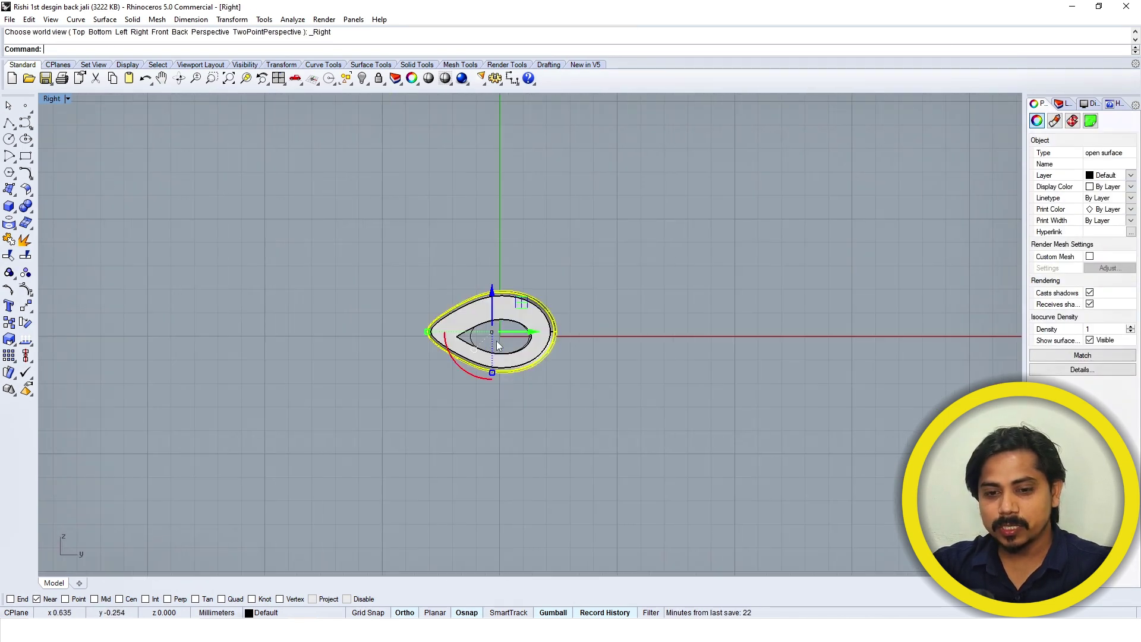
scroll(562, 356, "up", 3)
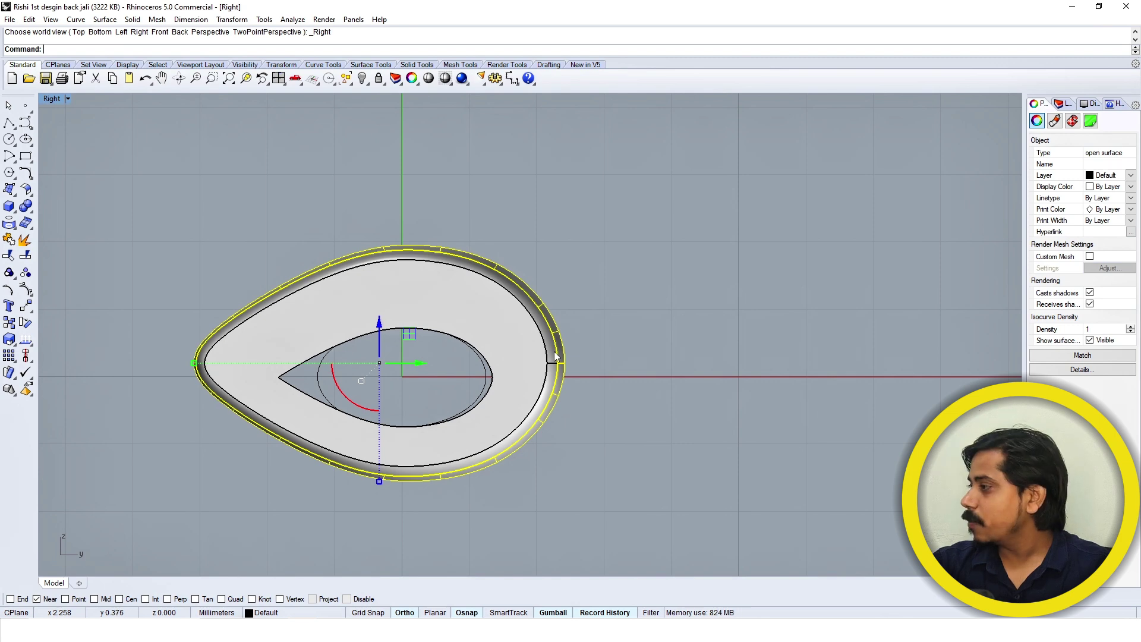
type("CutPlane")
key("Return")
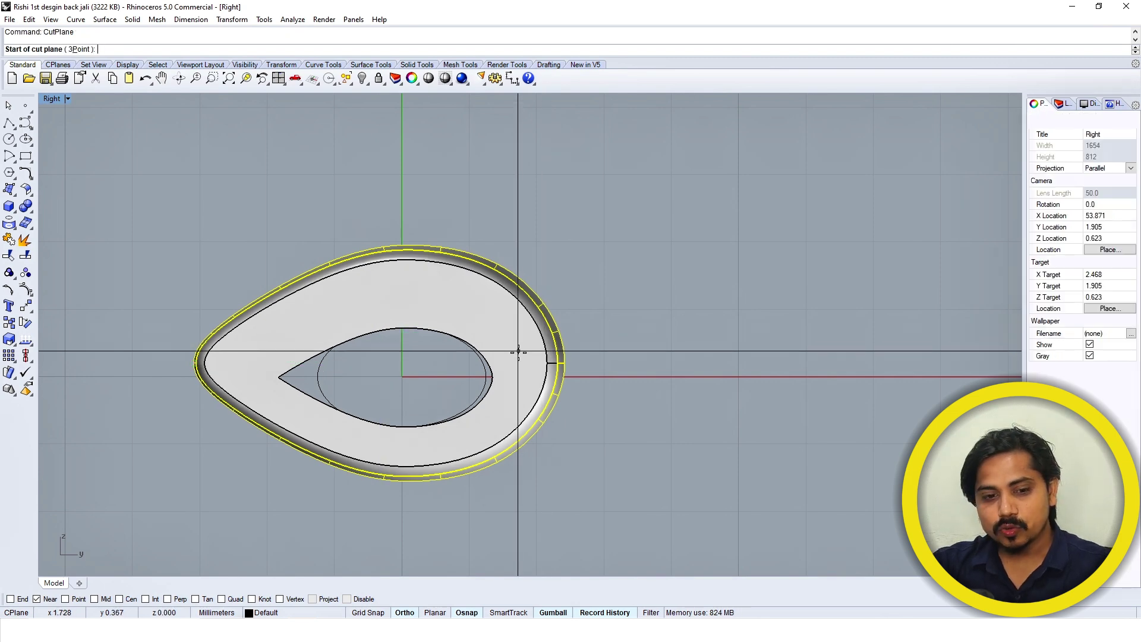
left_click(520, 353)
left_click(664, 352)
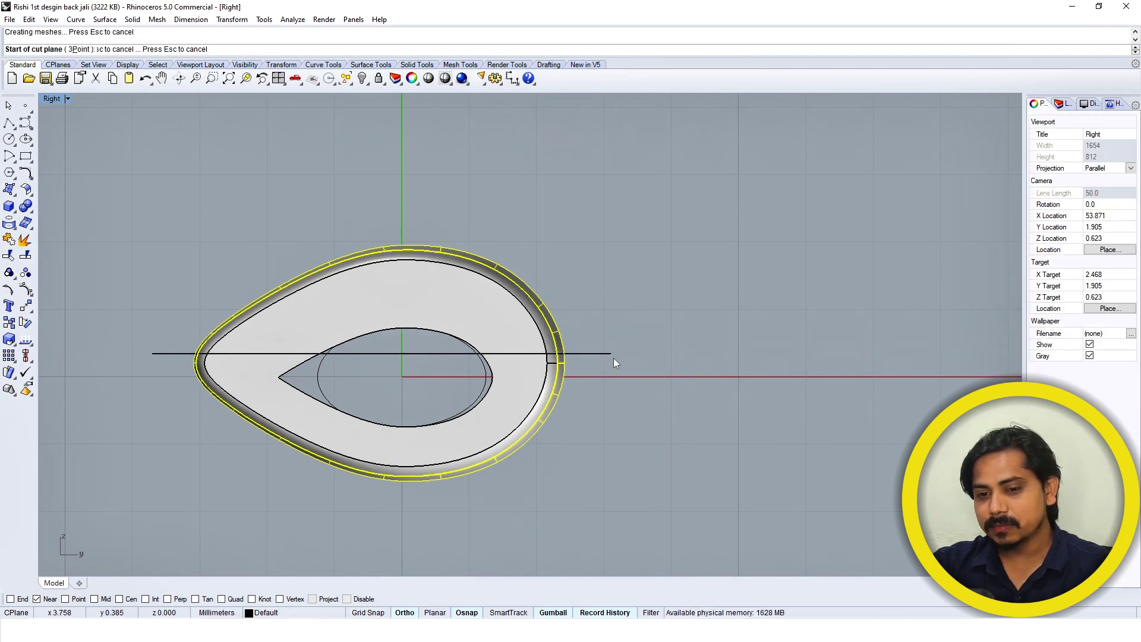
key("Return")
- Split the narrowed surface with the horizontal cut plane, and delete the plane and the lower portion to leave the upper arch
key("ctrl+shift+s")
left_click(595, 354)
key("Return")
key("ctrl+F1")
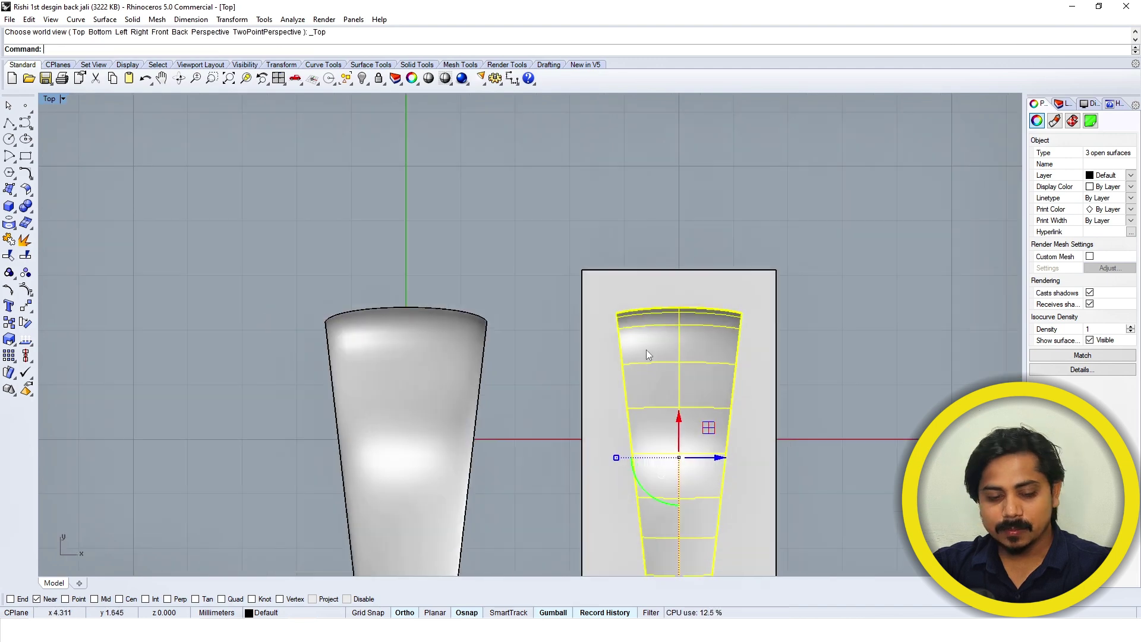
key("Escape")
key("ctrl+F4")
left_click(592, 369)
key("Delete")
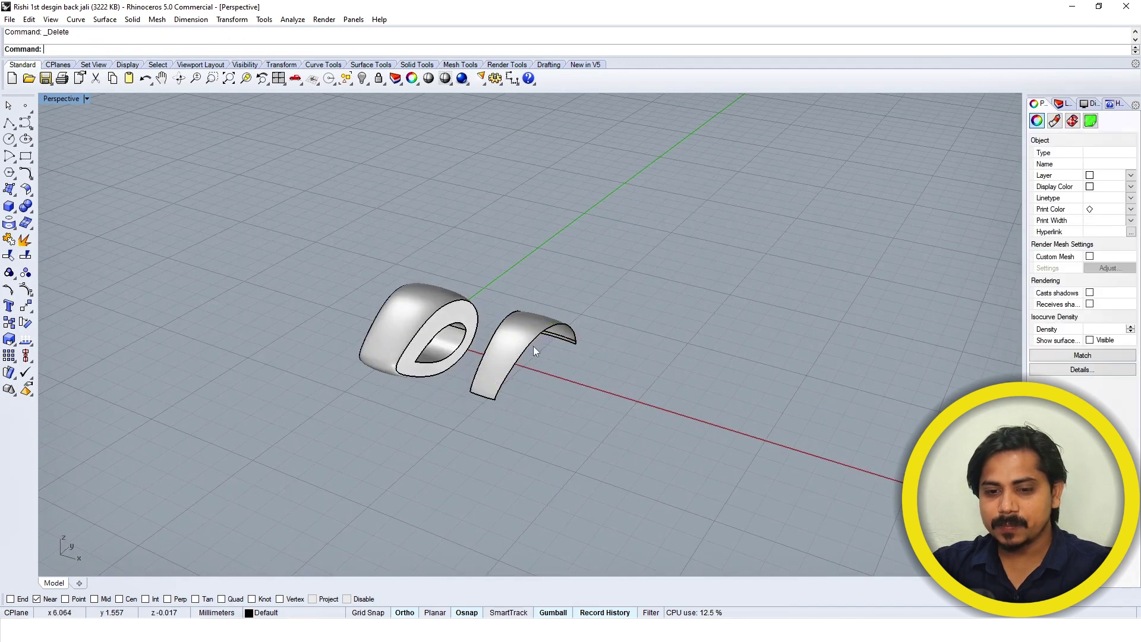
- Offset the upper arch surface by 0.35 mm to both sides as a solid, deleting the input surface
scroll(533, 346, "up", 3)
left_click(596, 349)
key("Escape")
left_click(531, 326)
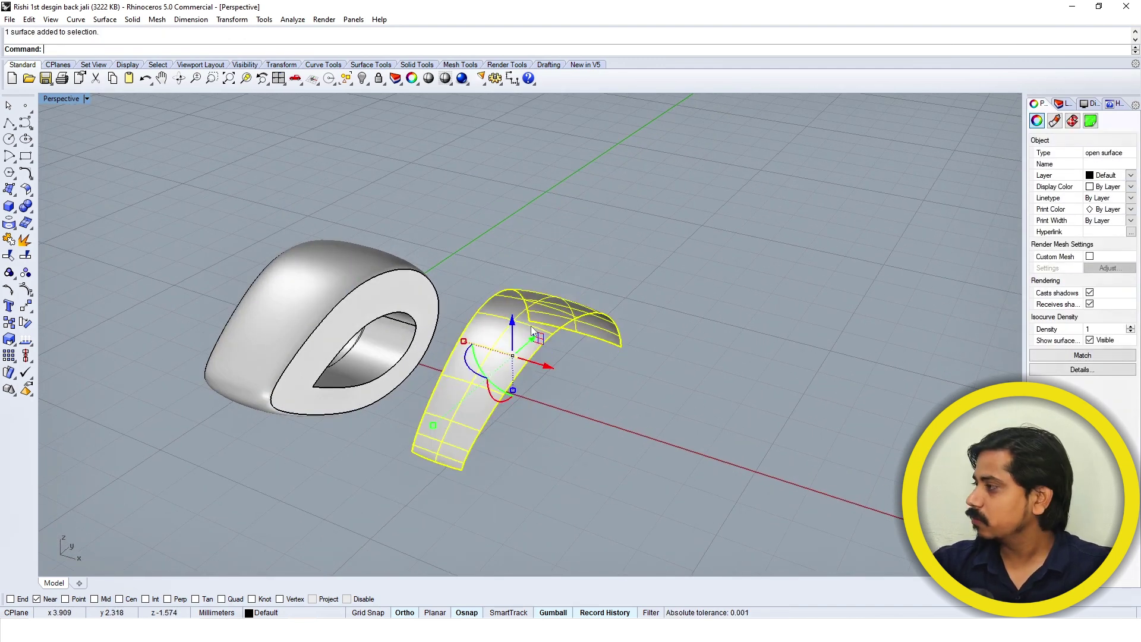
type("ofss")
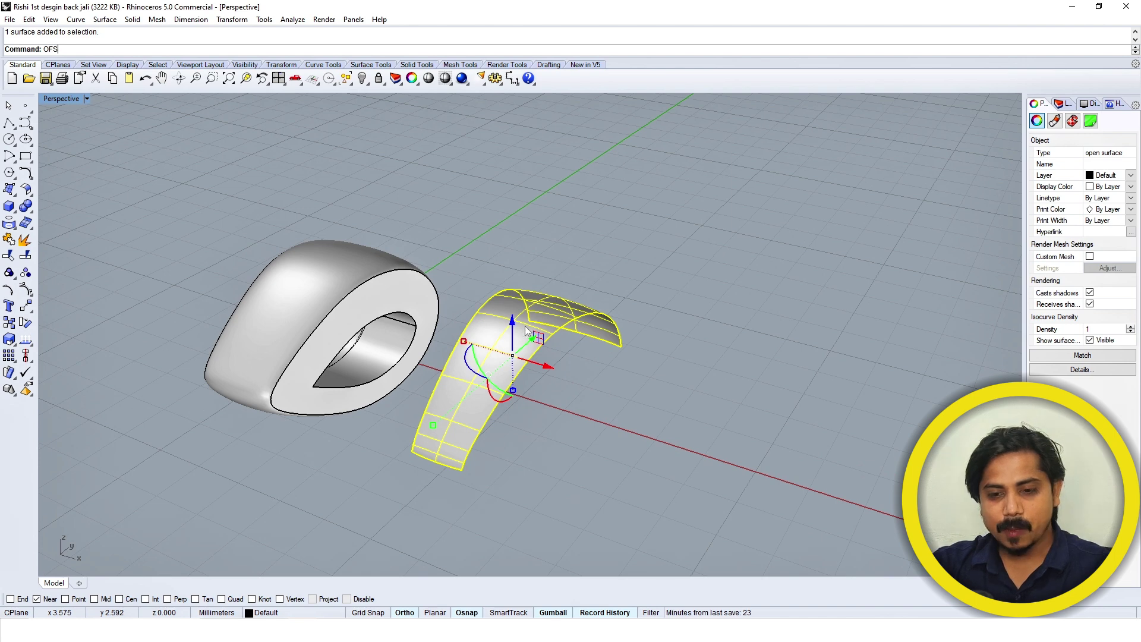
key("Return")
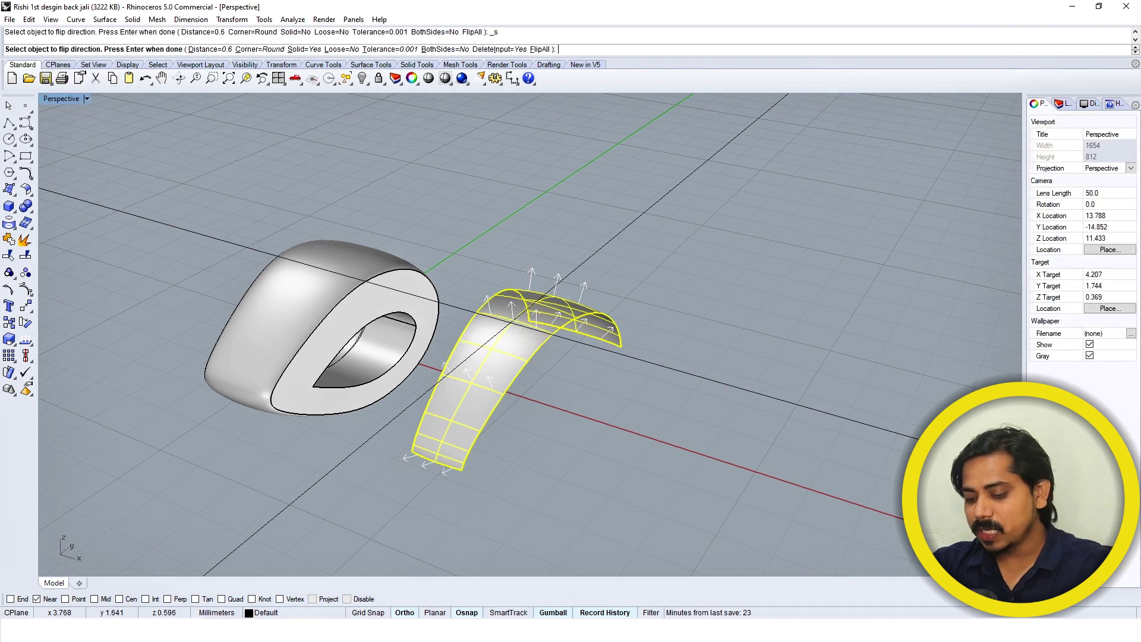
type(".35")
key("Return")
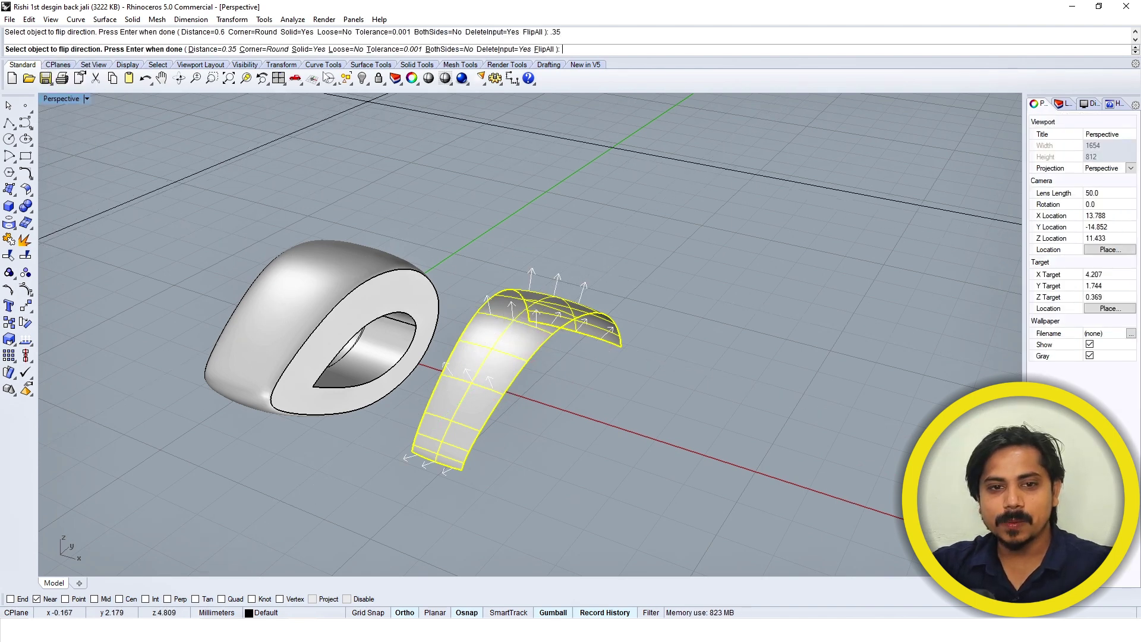
left_click(449, 49)
key("Return")
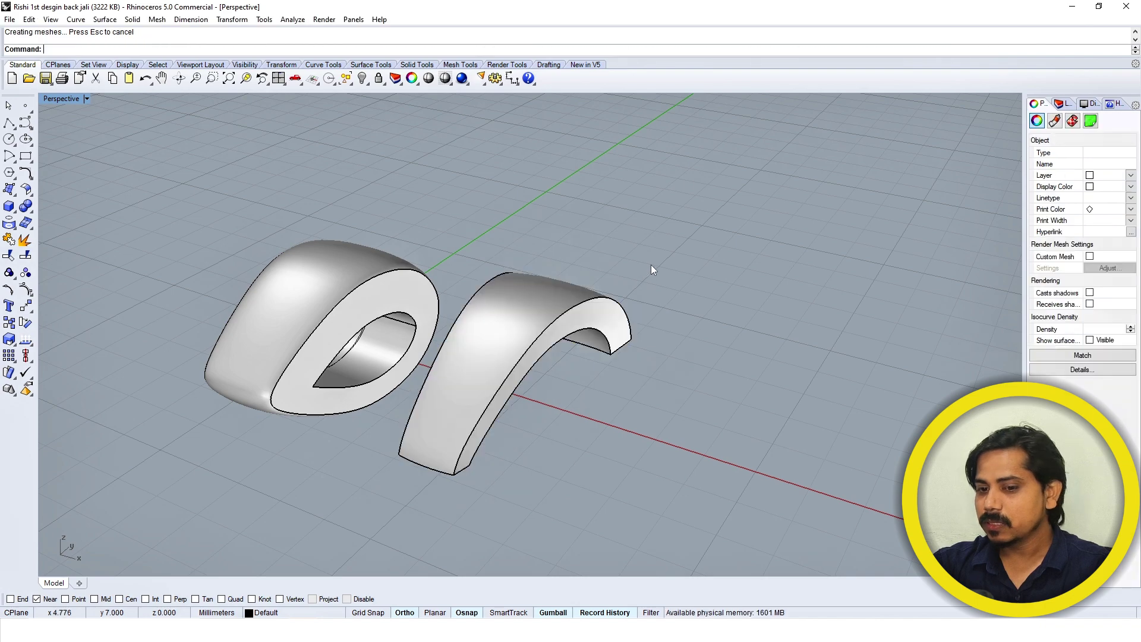
- Move the thickened arch solid 5 mm back toward the bail in the Top view so it overlaps the bail's upper side
key("ctrl+F1")
left_click(560, 374)
right_click_drag(752, 484, 767, 387)
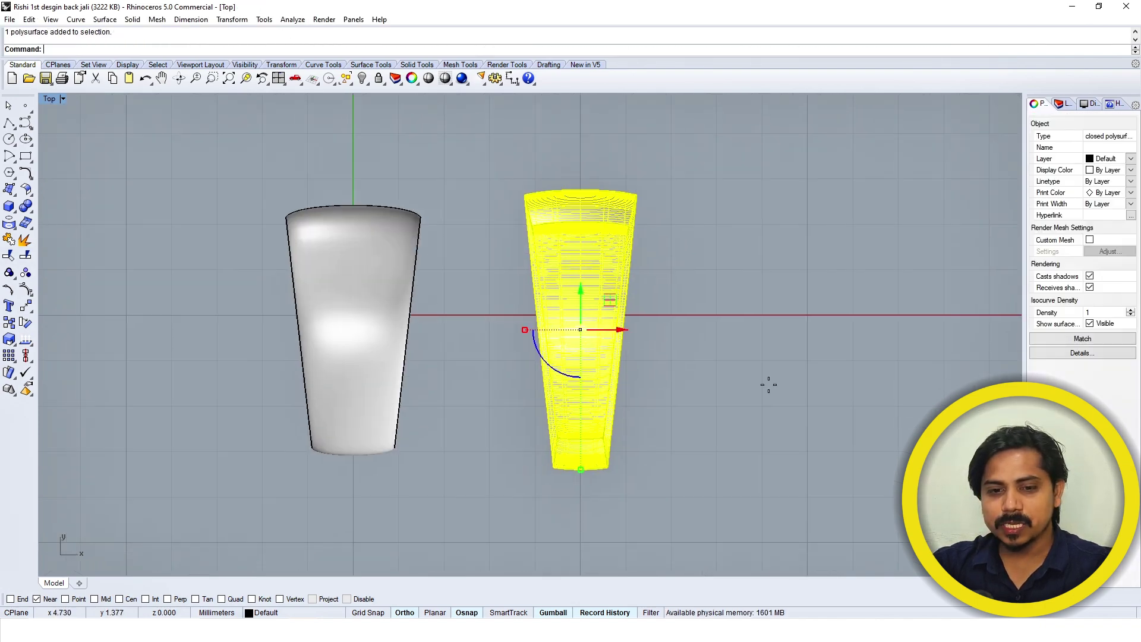
type("m")
key("Return")
left_click(797, 384)
key("Return")
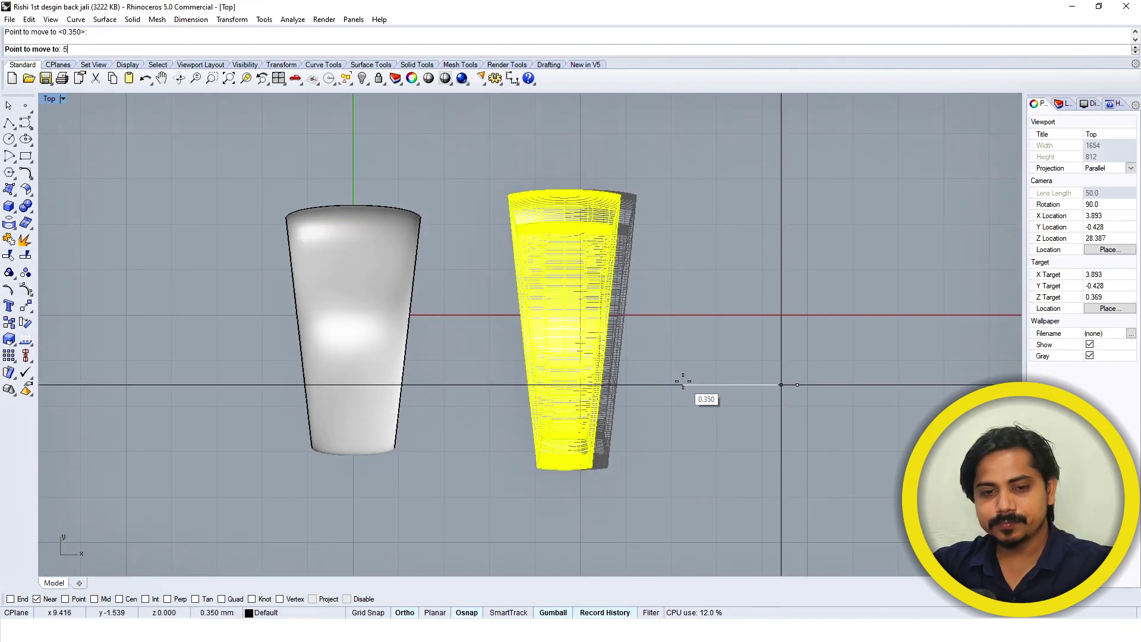
left_click(688, 384)
key("Escape")
right_click_drag(513, 404, 565, 456)
key("ctrl+F3")
scroll(386, 267, "up", 5)
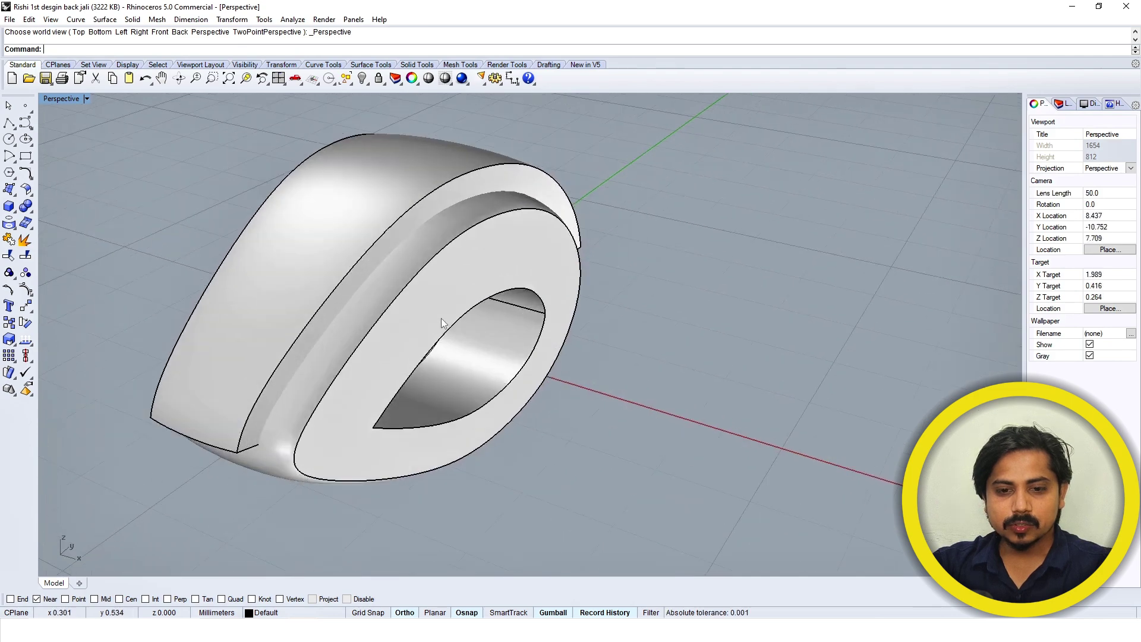
- Cut the arch solid out of the bail with a Boolean operation and hide the arch to leave a tapered channel
left_click(358, 237)
type("B")
key("Return")
left_click(359, 233)
key("Return")
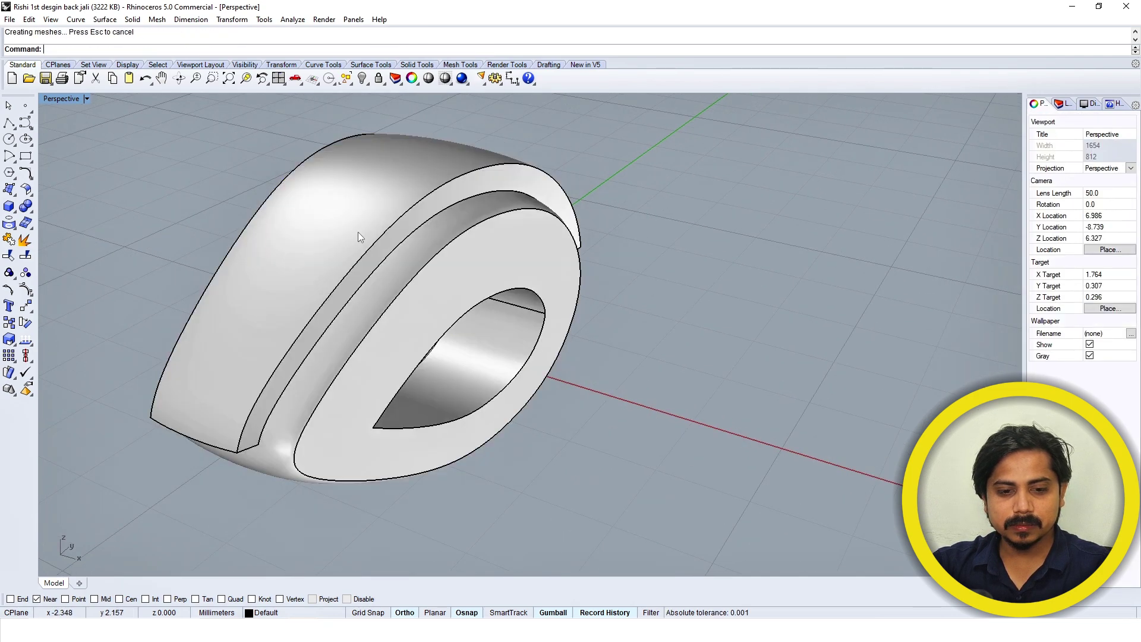
left_click(358, 232)
key("ctrl+h")
right_click_drag(358, 233, 513, 282)
key("ctrl+F1")
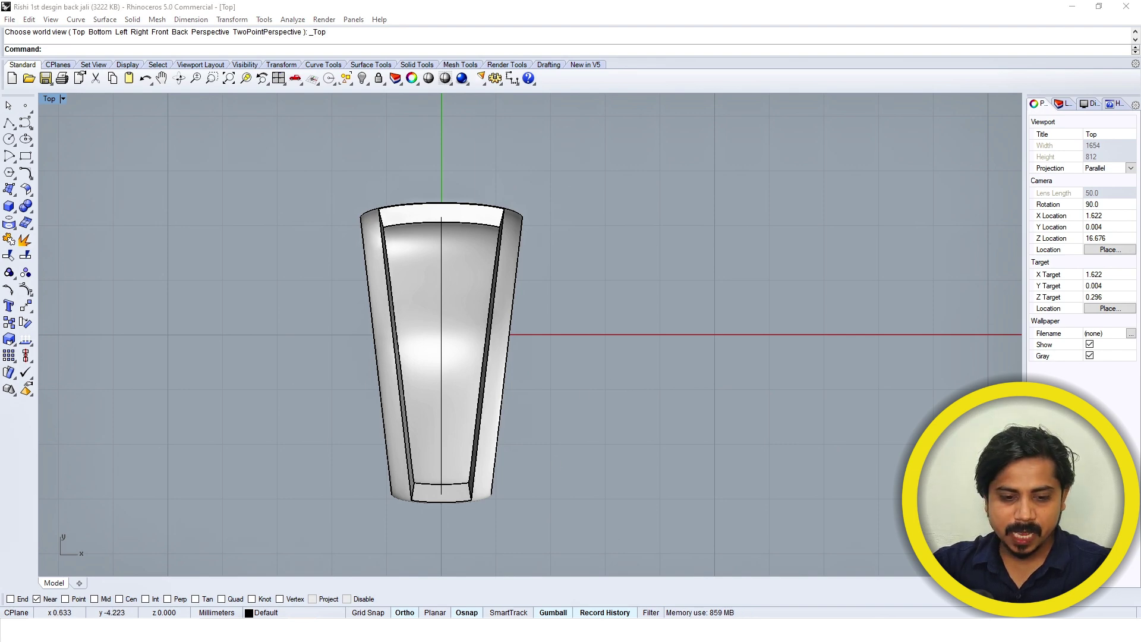
- Switch to the ALL LOOP reference file and examine the tapered stone-set bails and their attached rings
mouse_move(303, 631)
left_click(505, 576)
scroll(640, 303, "up", 5)
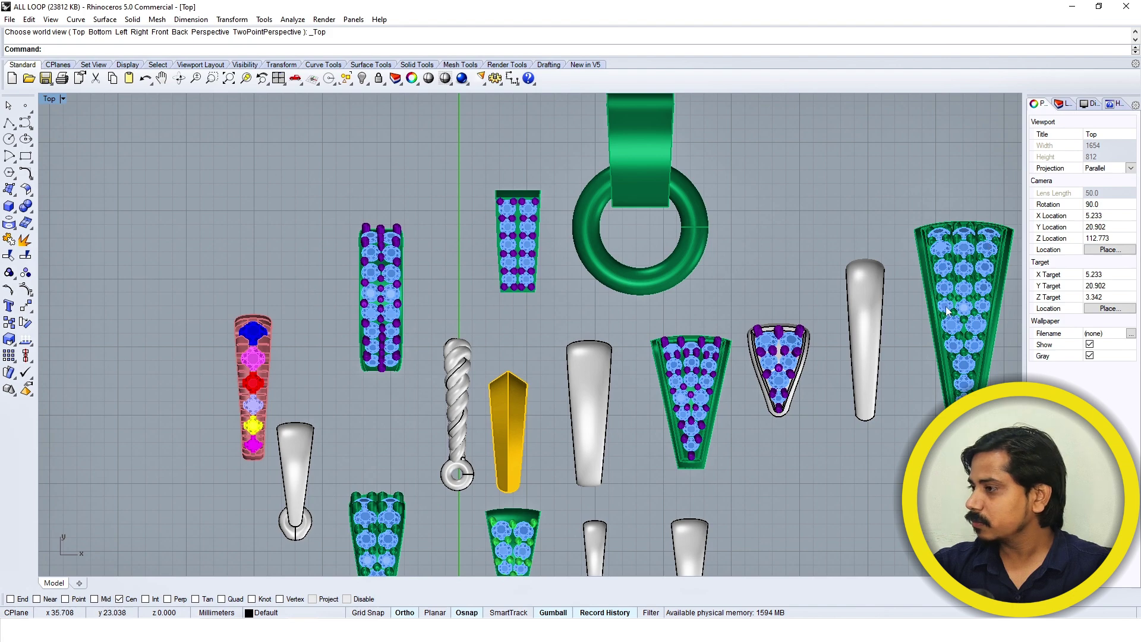
scroll(549, 425, "down", 3)
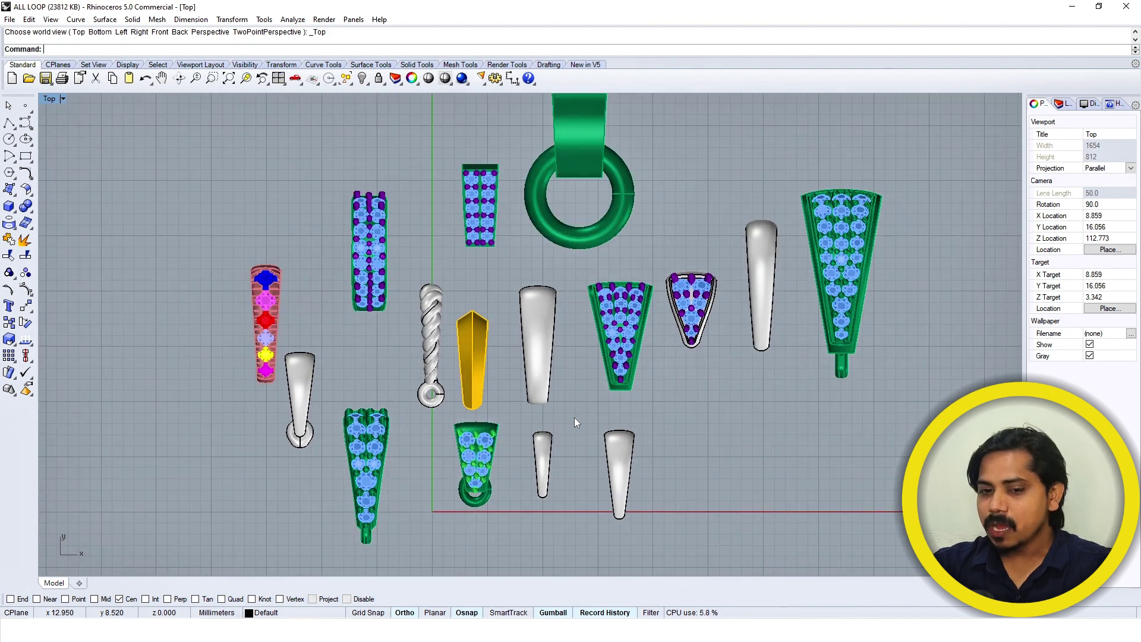
right_click_drag(574, 417, 564, 352)
scroll(483, 439, "up", 2)
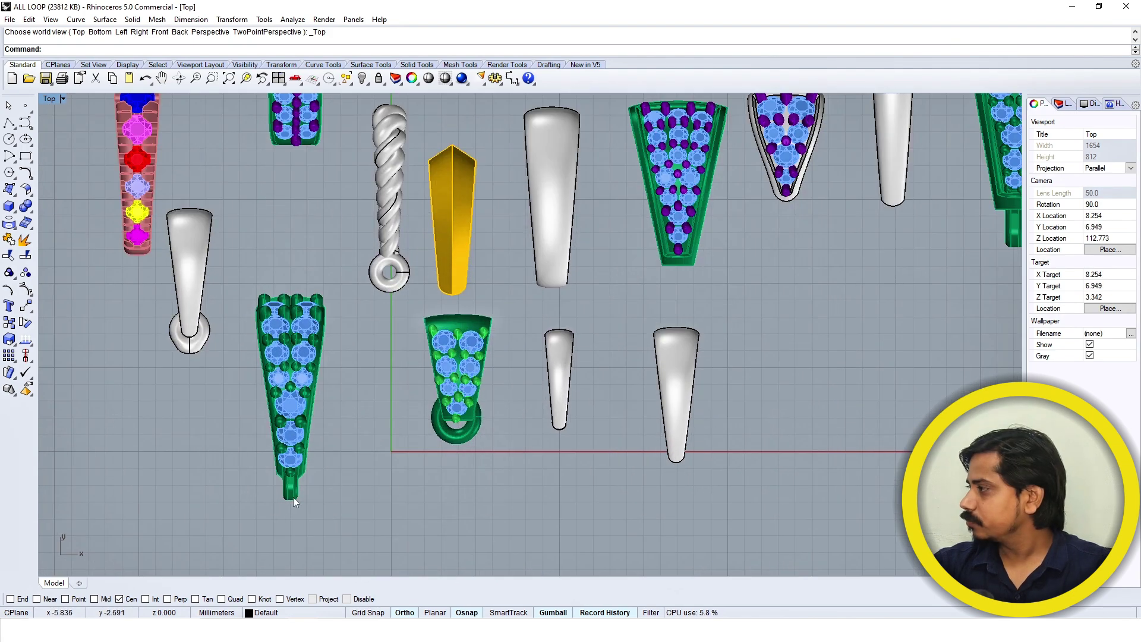
right_click_drag(597, 508, 593, 450)
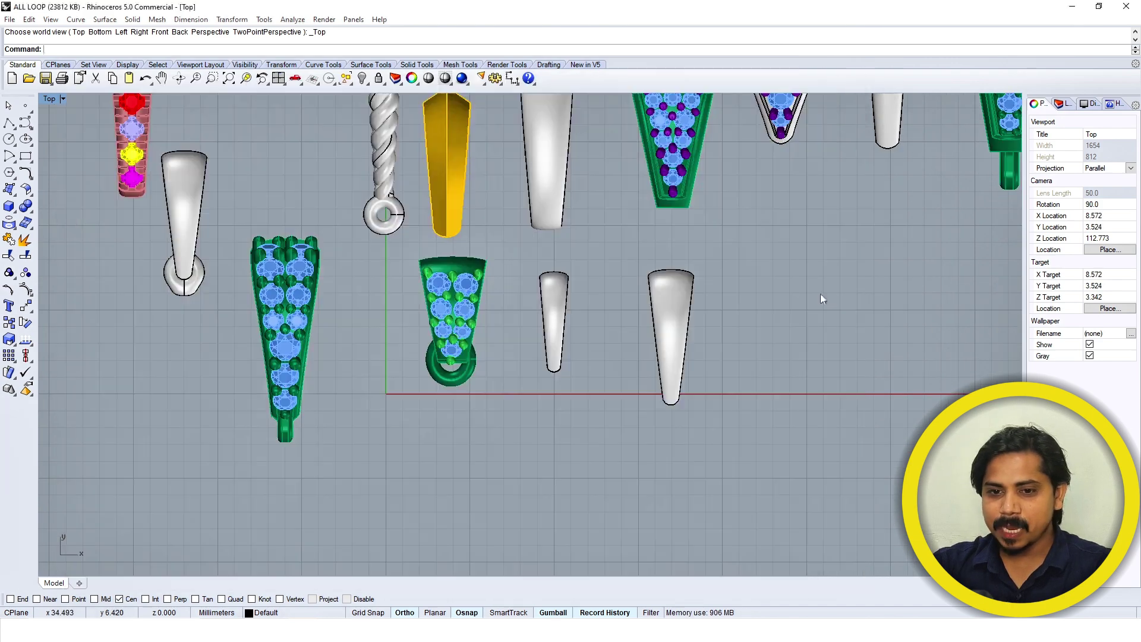
scroll(820, 298, "down", 3)
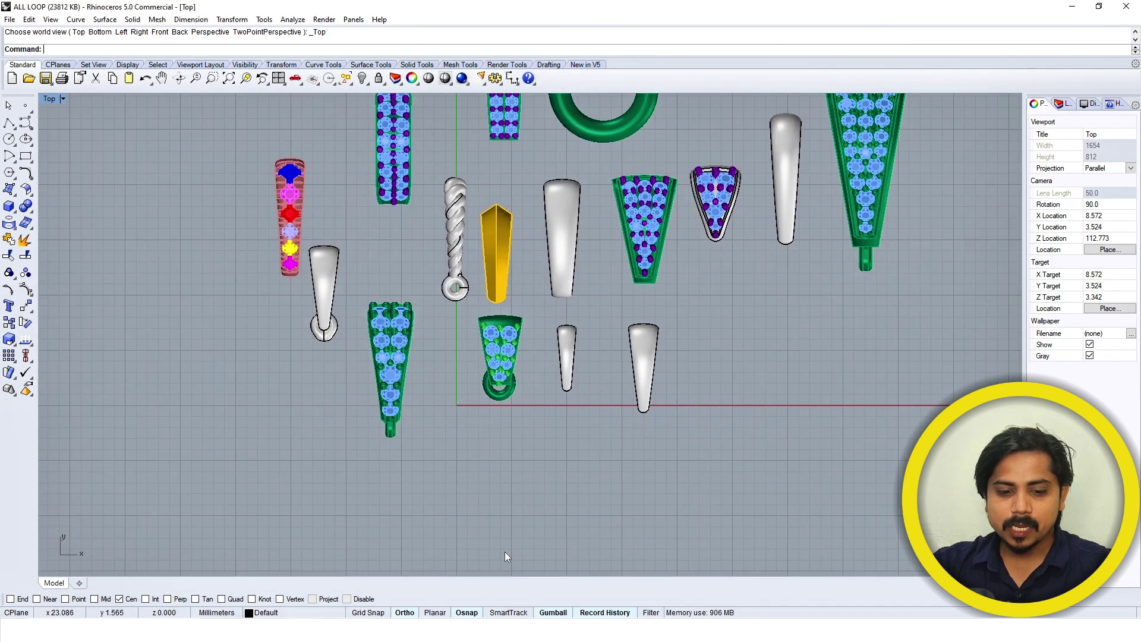
- Return to the Rishi 1st desgin back jali file and examine the channelled bail in the Perspective, Right and Top views
left_click(268, 590)
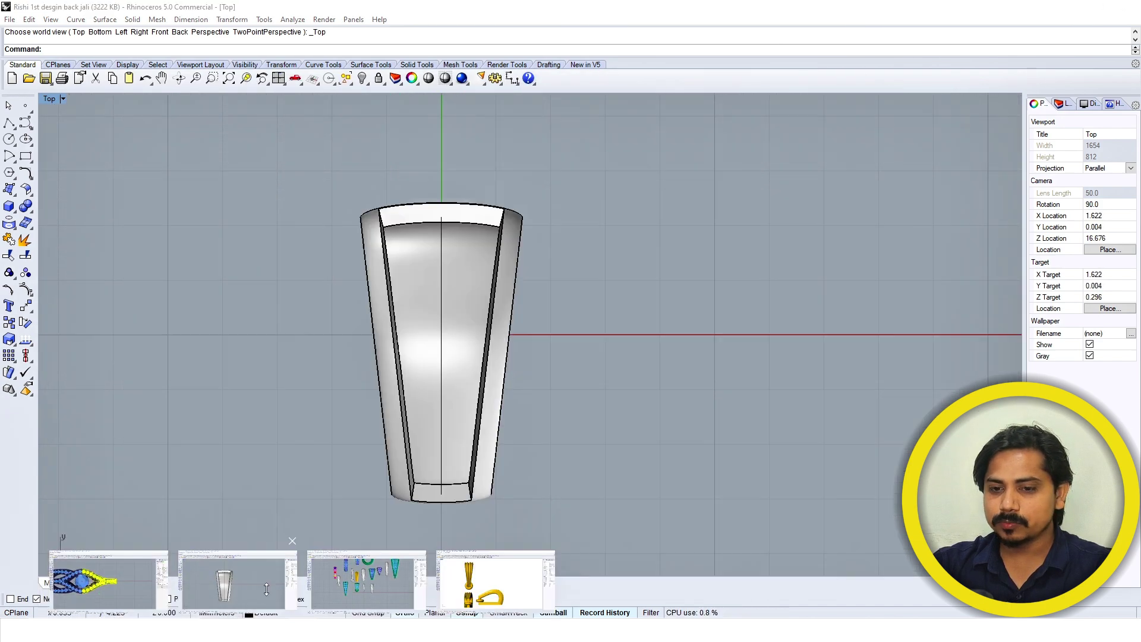
scroll(563, 367, "down", 1)
key("ctrl+F4")
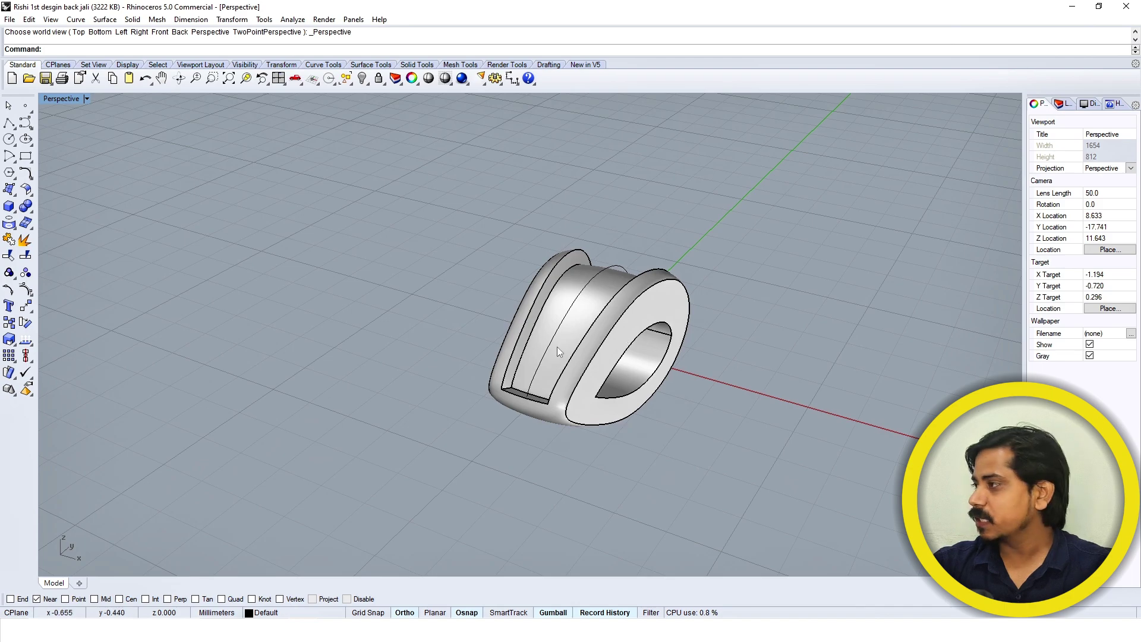
key("ctrl+F1")
scroll(683, 321, "up", 1)
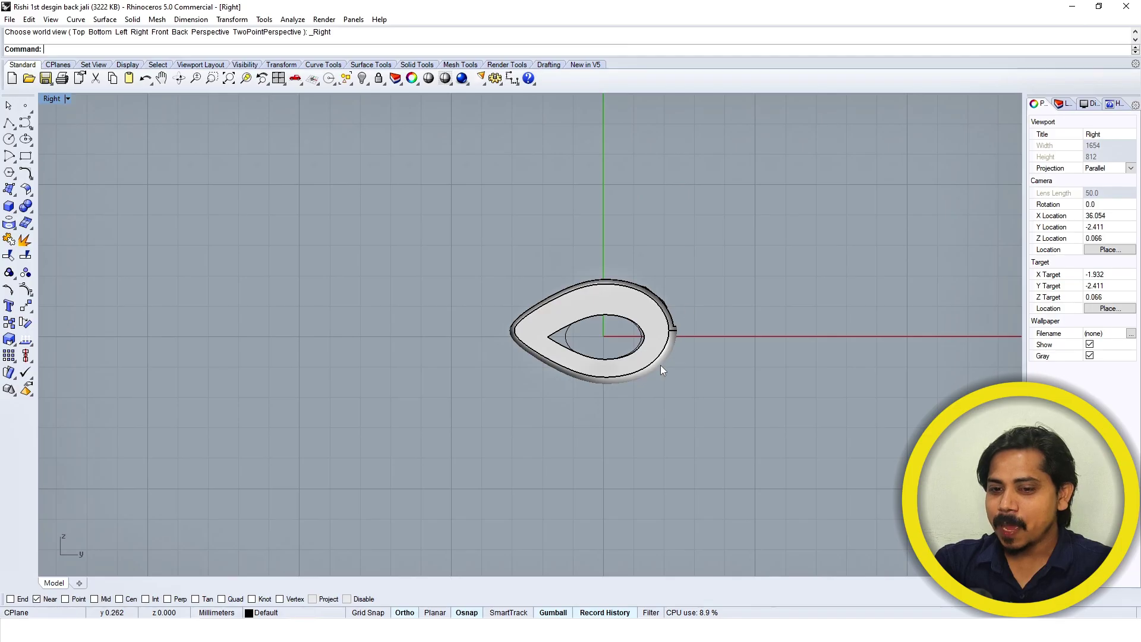
scroll(661, 365, "up", 3)
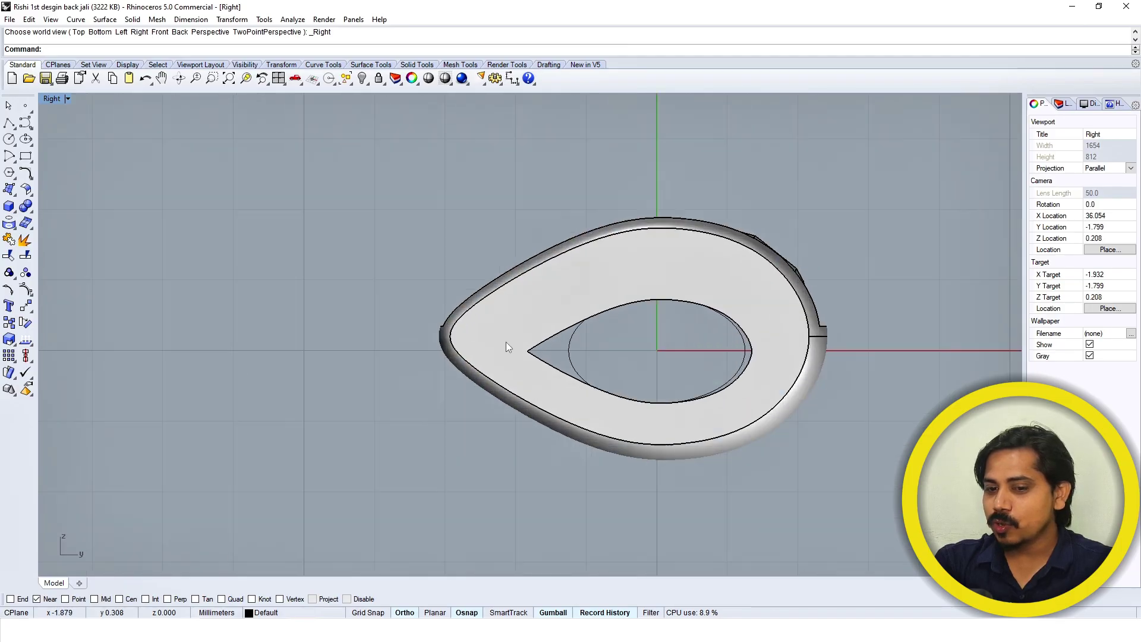
scroll(626, 312, "down", 2)
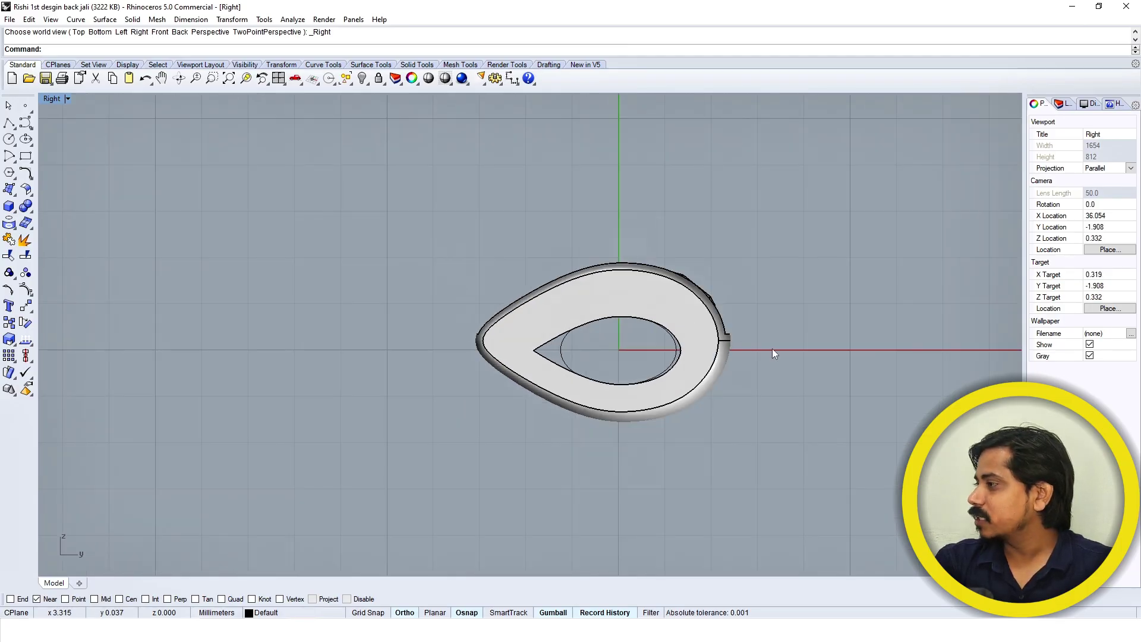
key("ctrl+F1")
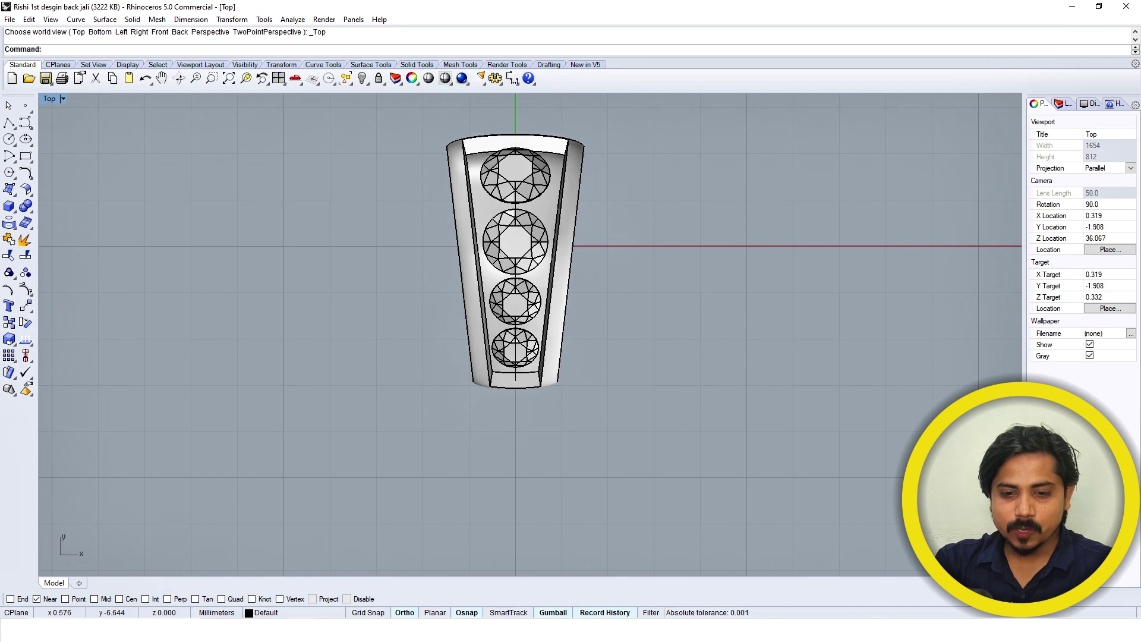
key("alt+Tab")
left_click(114, 230)
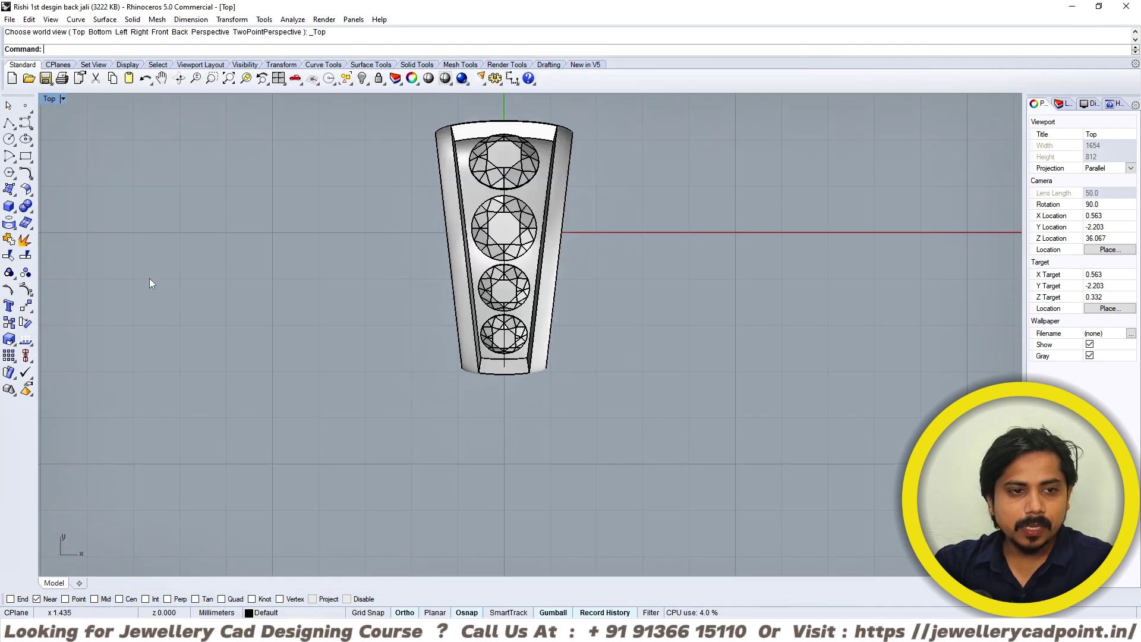
- Draw a circle with a diameter of 0.7 mm beside the bail's narrow end in the Top view
left_click(9, 139)
right_click_drag(751, 346, 687, 350)
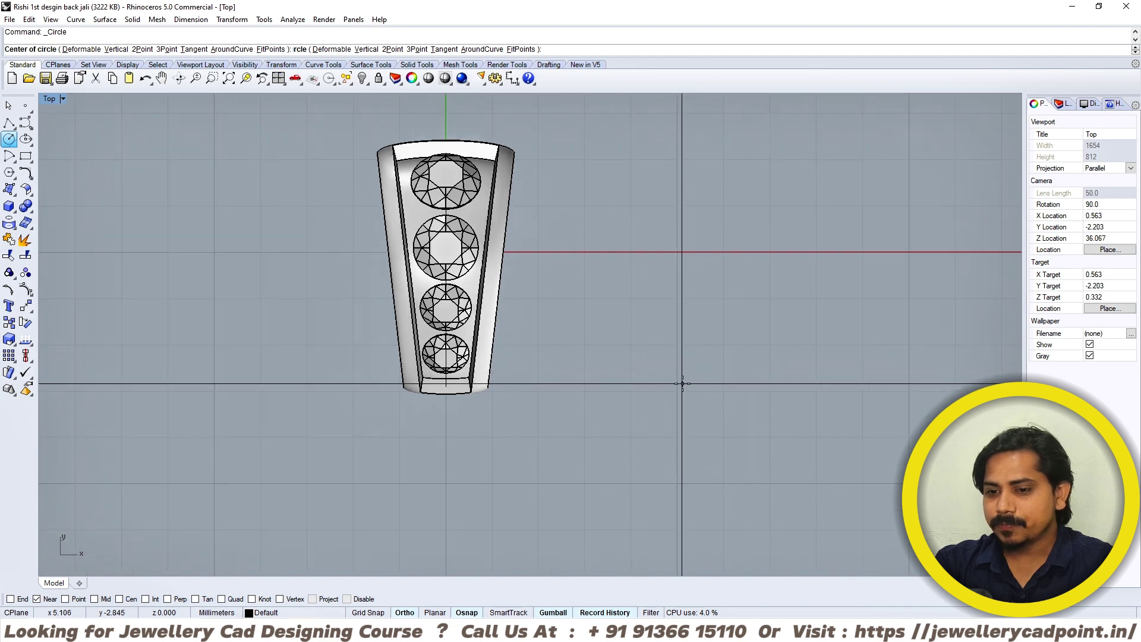
left_click(682, 384)
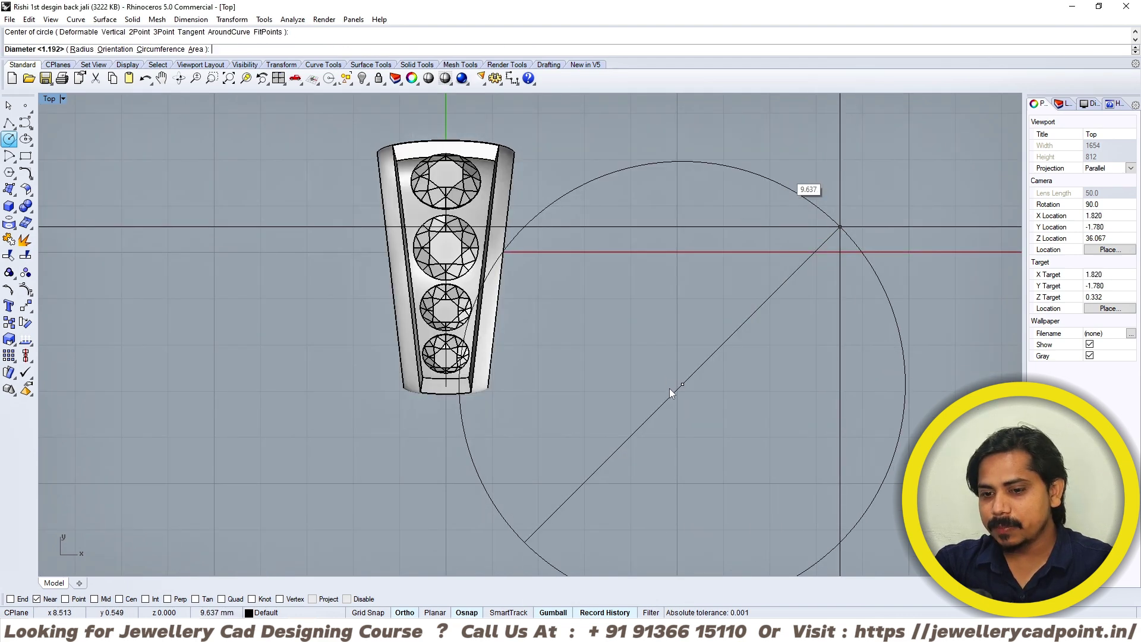
scroll(706, 375, "up", 2)
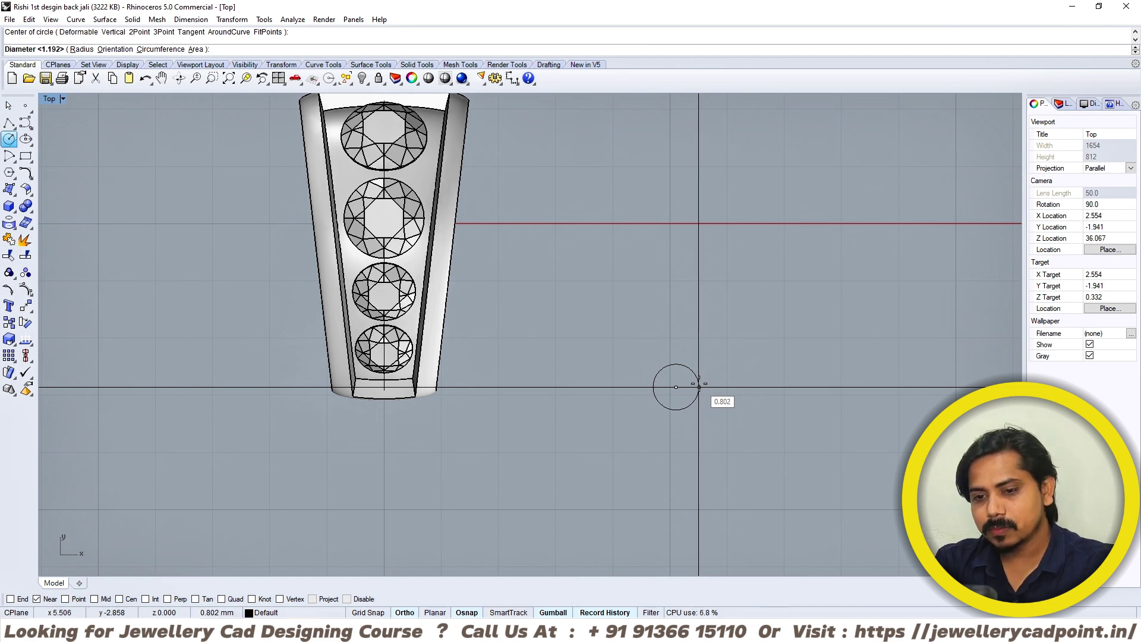
right_click_drag(698, 387, 622, 402)
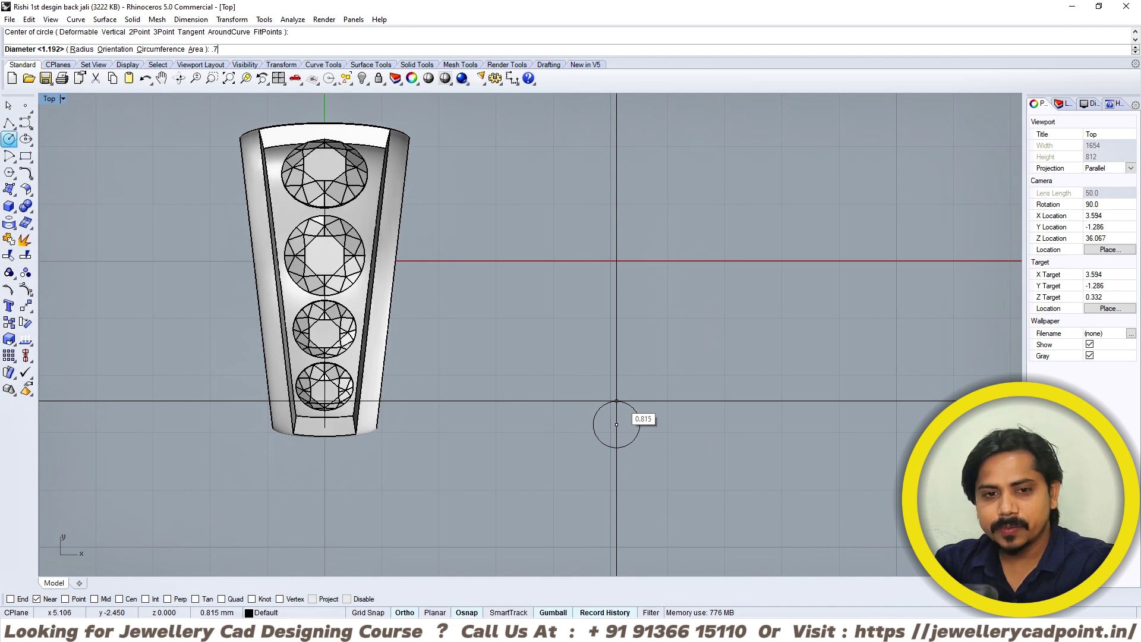
key("Return")
- Offset the small circle outward to create a larger concentric circle
left_click(629, 434)
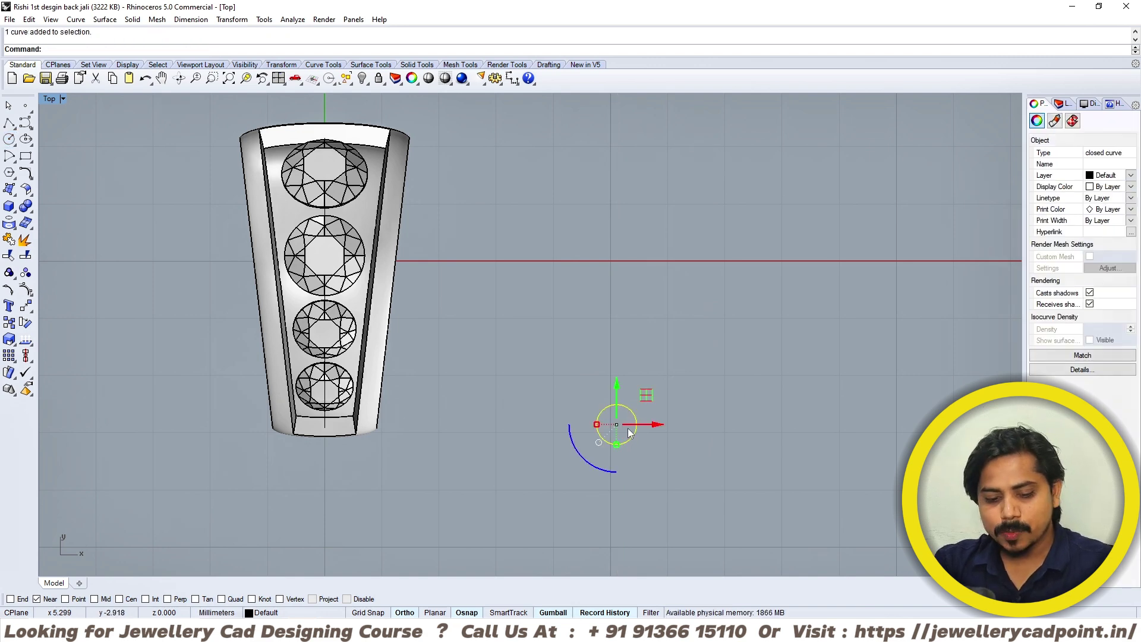
type("Offset")
key("Return")
left_click(683, 420)
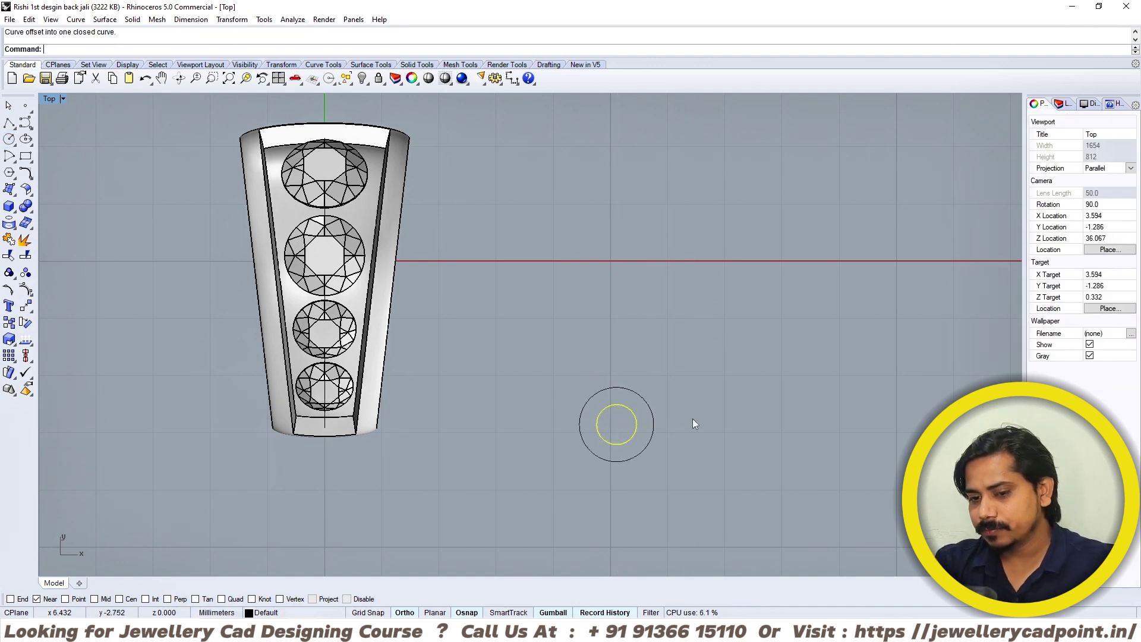
- Create a closed pipe with a diameter of 0.6 mm along the outer circle to form a ring
scroll(647, 406, "up", 5)
left_click(647, 405)
type("Pipe")
key("Return")
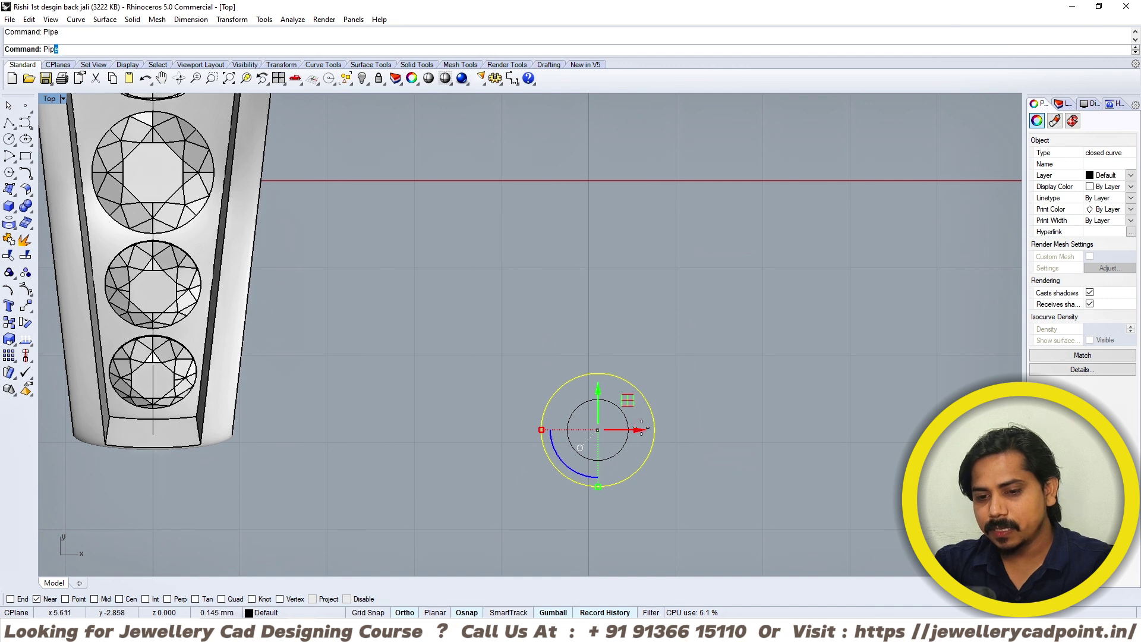
type(".6")
key("Return")
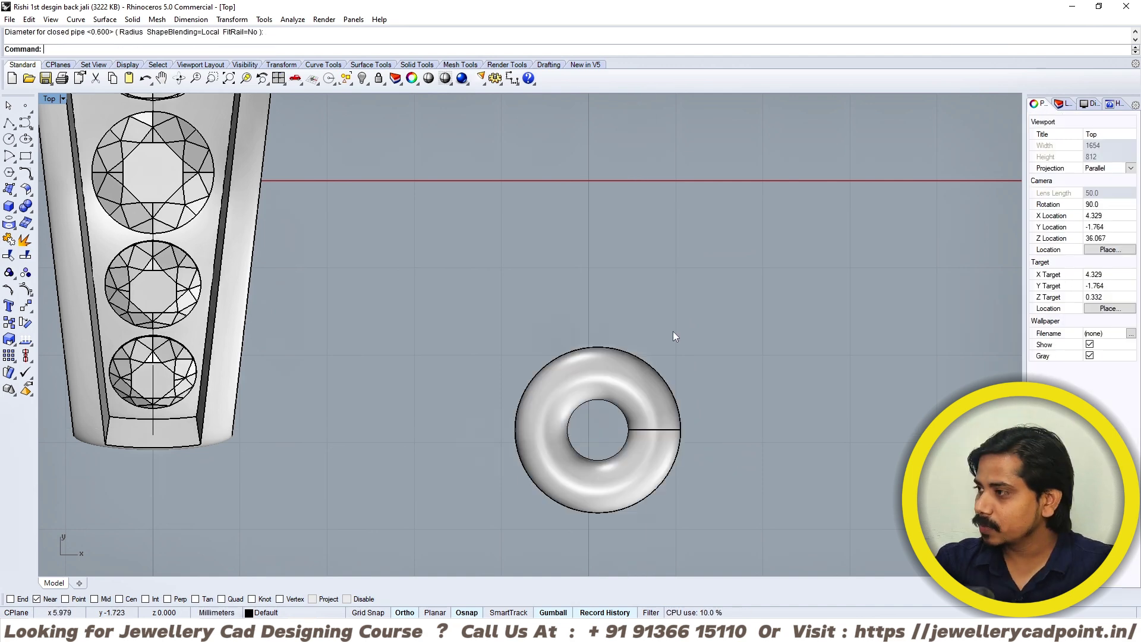
- Extrude the inner circle to both sides as a solid cylinder passing through the ring's hole
scroll(617, 431, "up", 12)
key("F4")
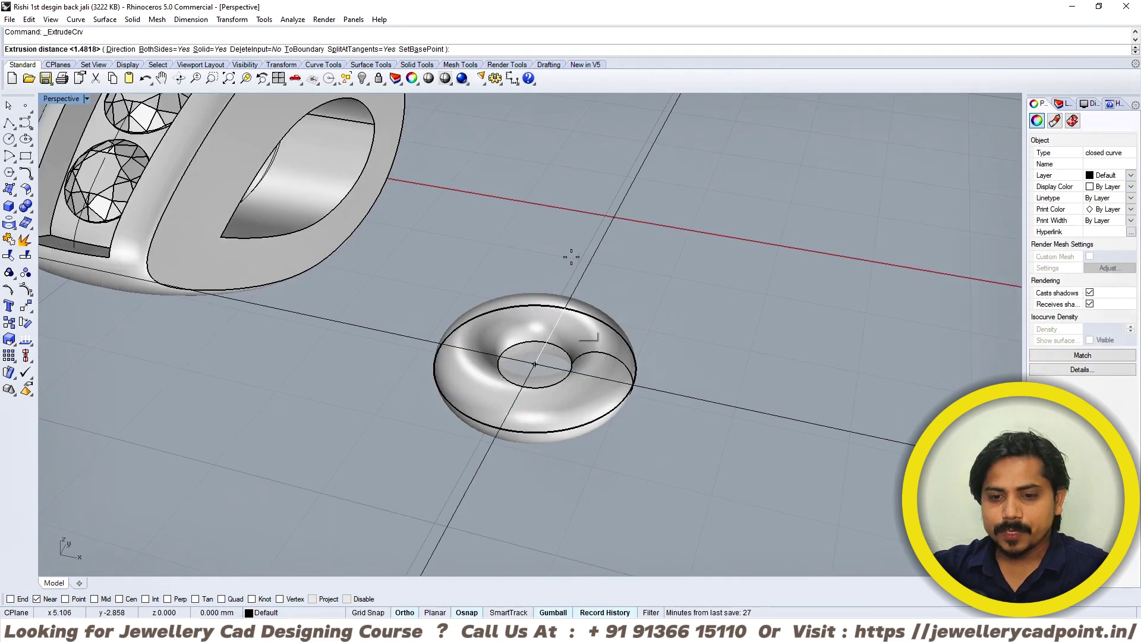
left_click(618, 299)
right_click_drag(680, 300, 732, 248)
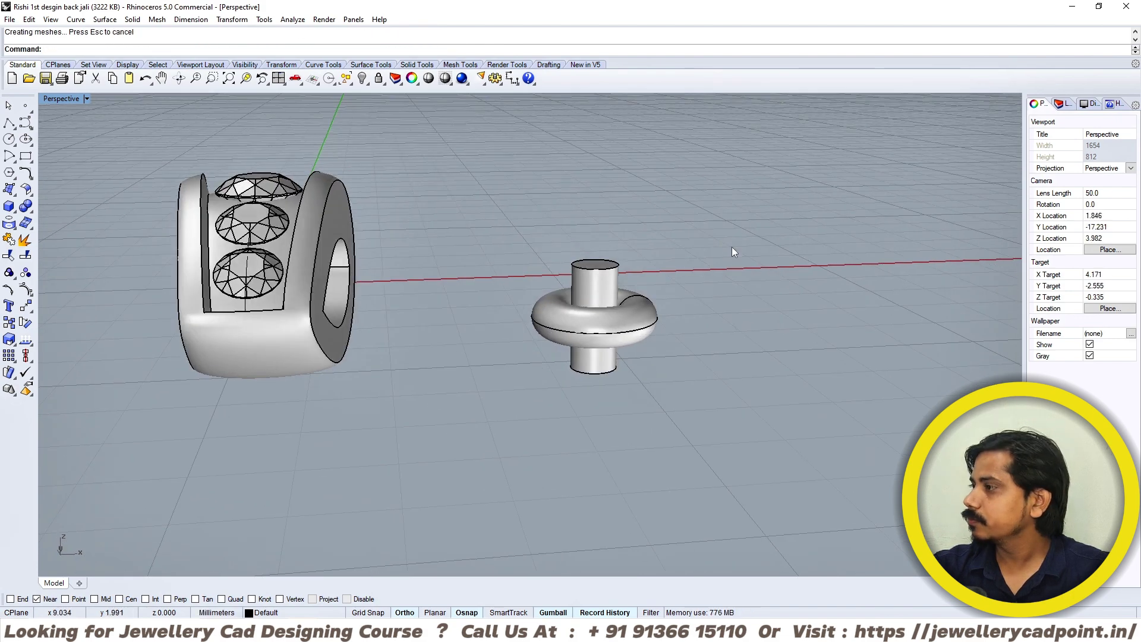
mouse_move(704, 299)
right_mouse_down()
mouse_move(739, 303)
mouse_move(743, 293)
mouse_move(725, 290)
right_mouse_up()
- Move the ring and its cylinder freely in the Top view onto the bail's narrow end
key("F1")
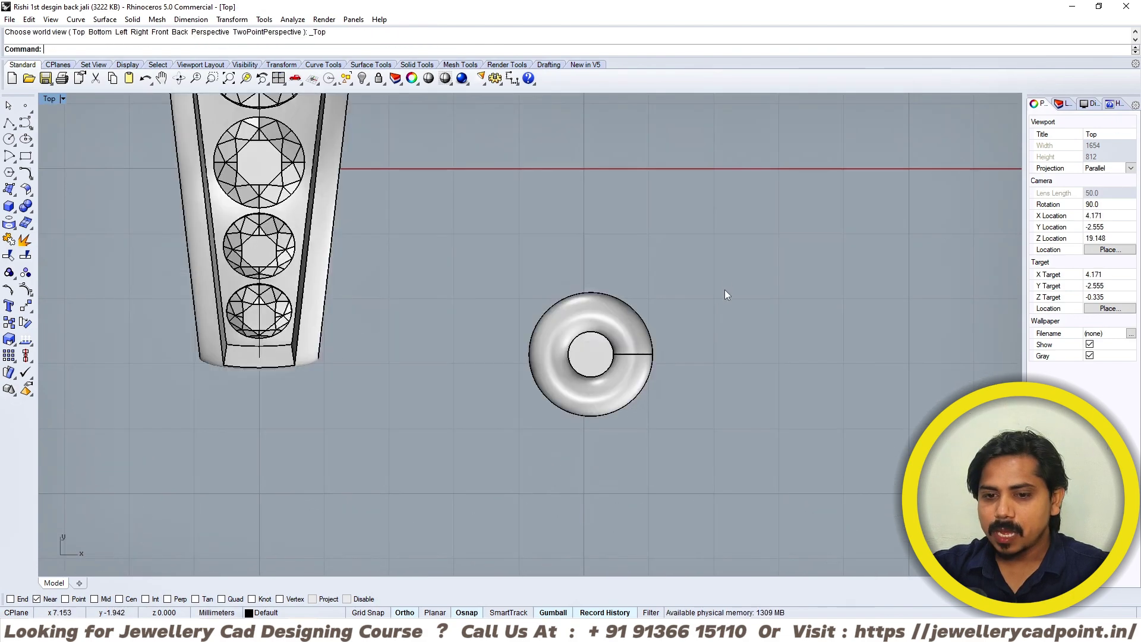
left_click_drag(725, 290, 504, 430)
right_click_drag(504, 430, 568, 439)
scroll(584, 455, "down", 4)
type("m")
key("Return")
left_click(712, 477)
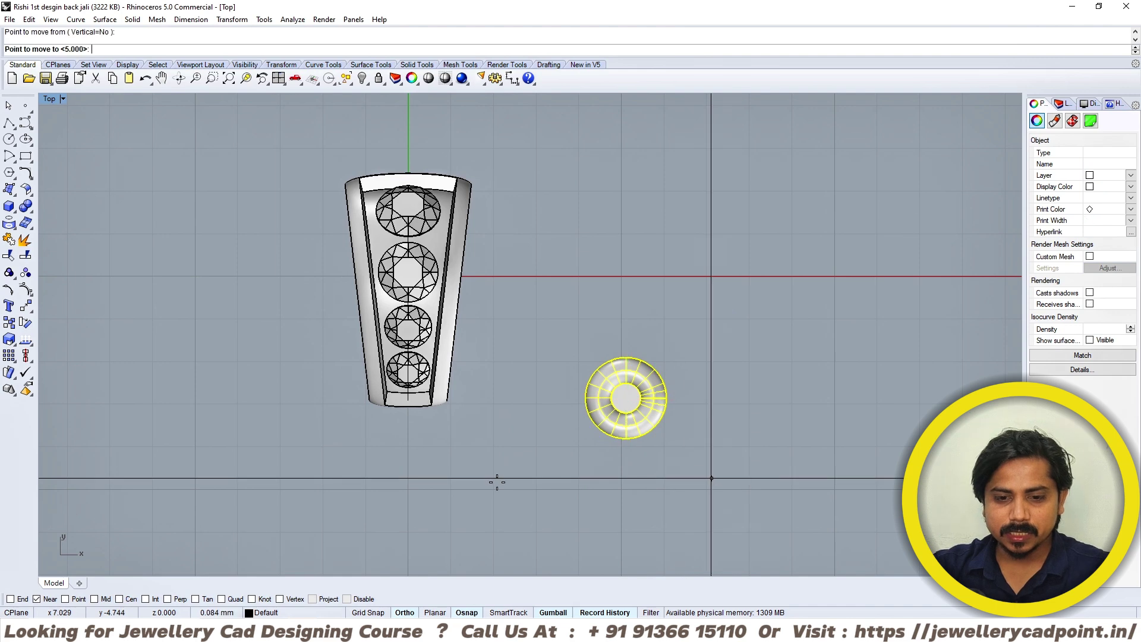
key("F8")
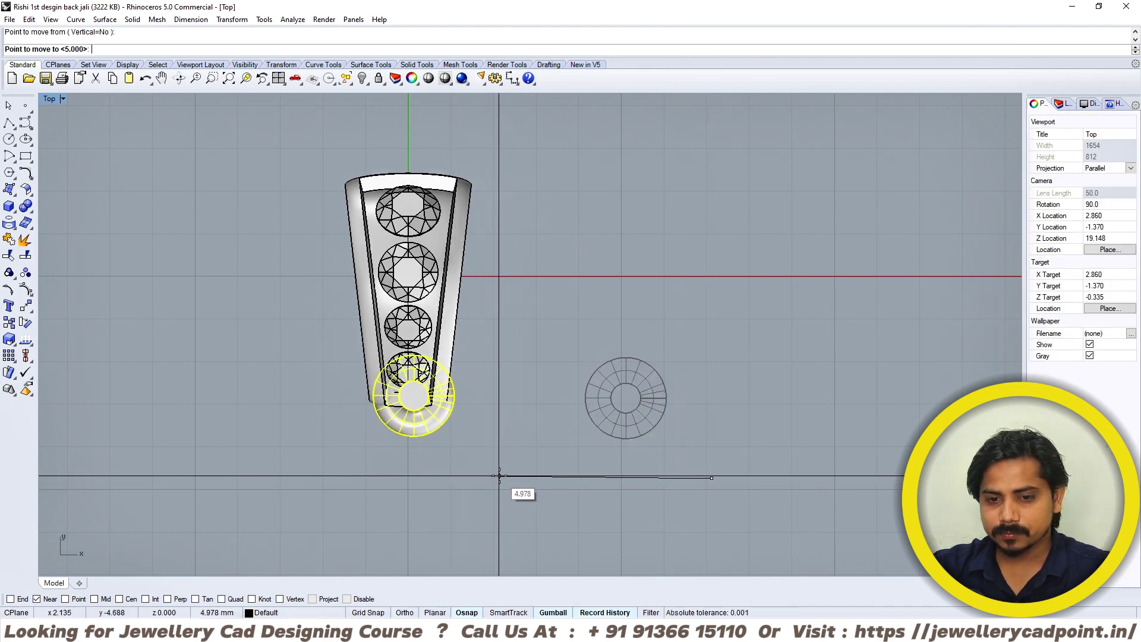
left_click(496, 476, "shift")
- Adjust the ring and cylinder along the bail's length and height in the Right view to fit its pointed end
key("F3")
scroll(468, 330, "up", 8)
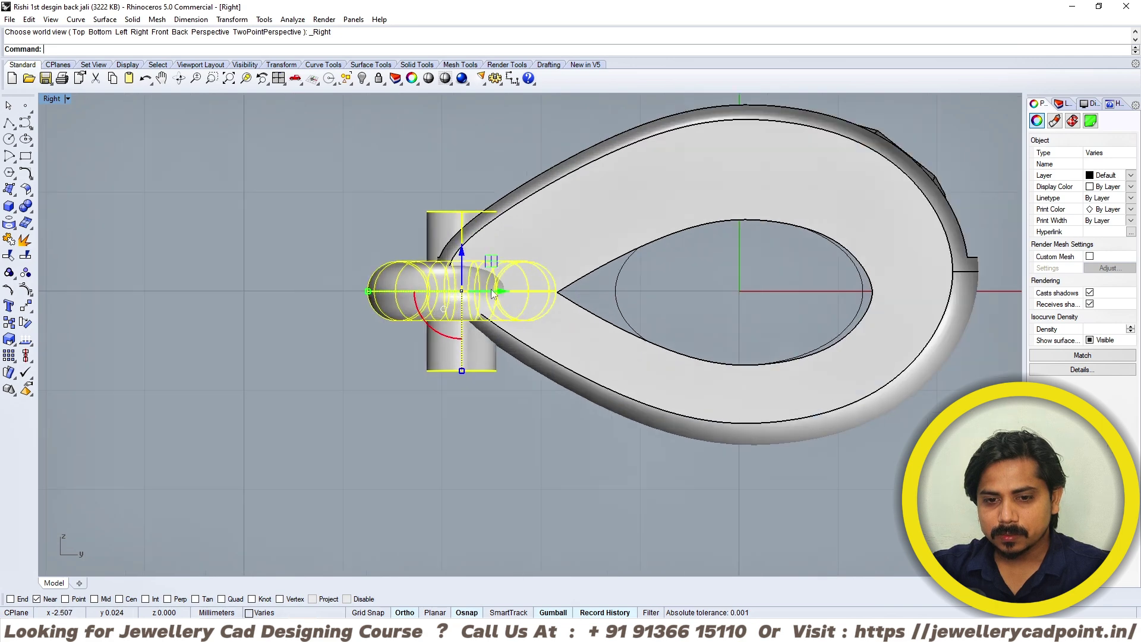
left_click_drag(493, 293, 522, 259)
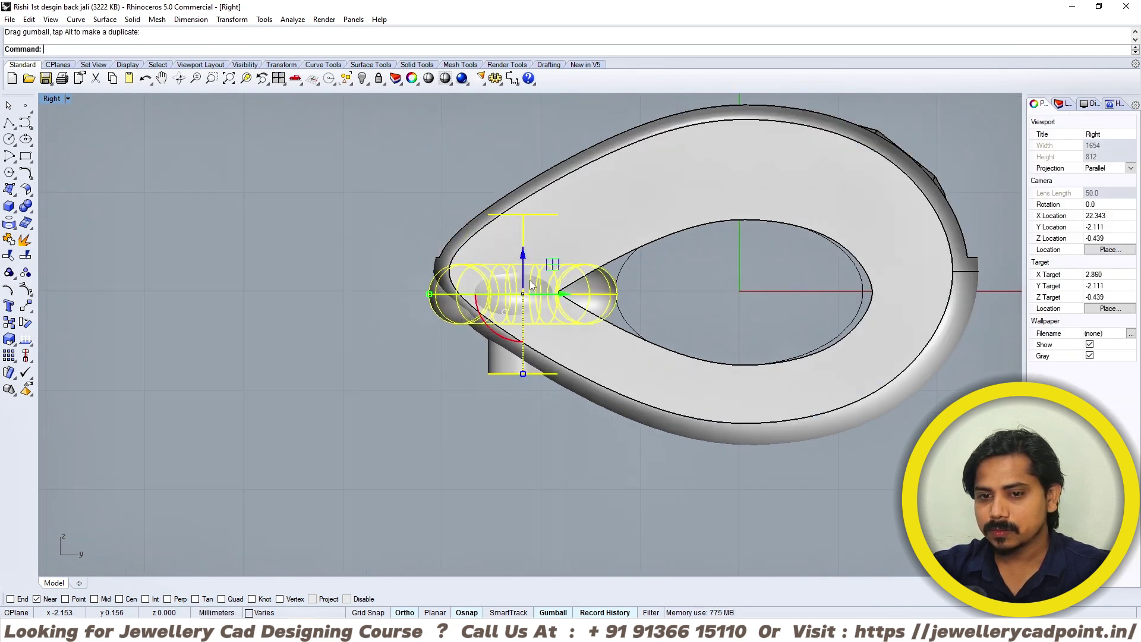
left_click_drag(545, 297, 512, 255)
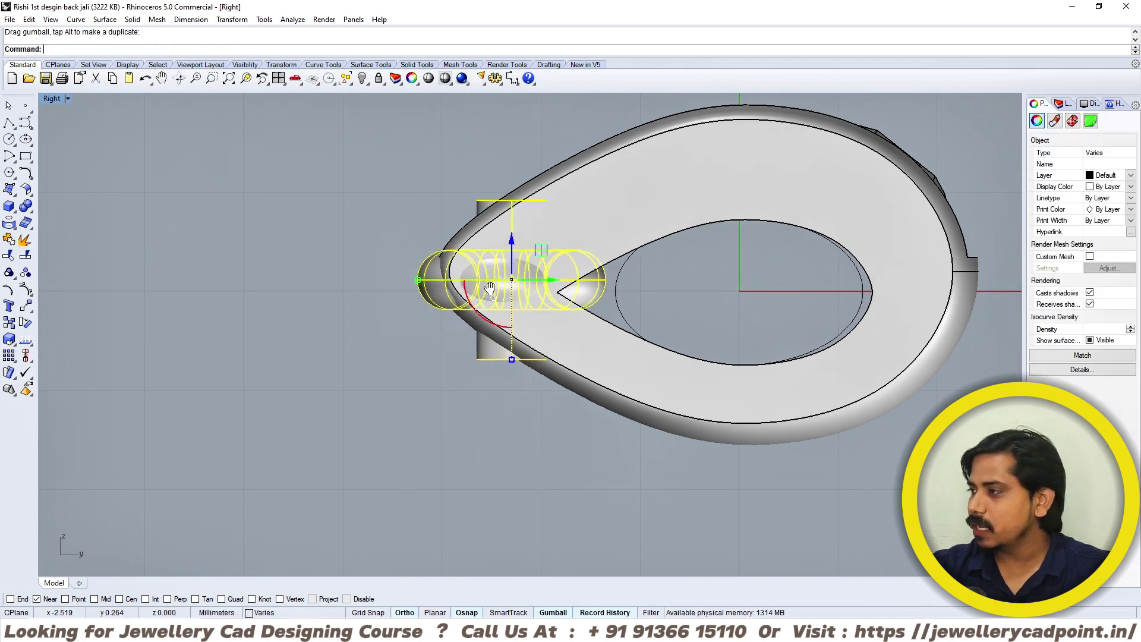
- Centre the ring and cylinder sideways on the bail's axis in the Top view
key("ctrl+F1")
scroll(416, 356, "up", 3)
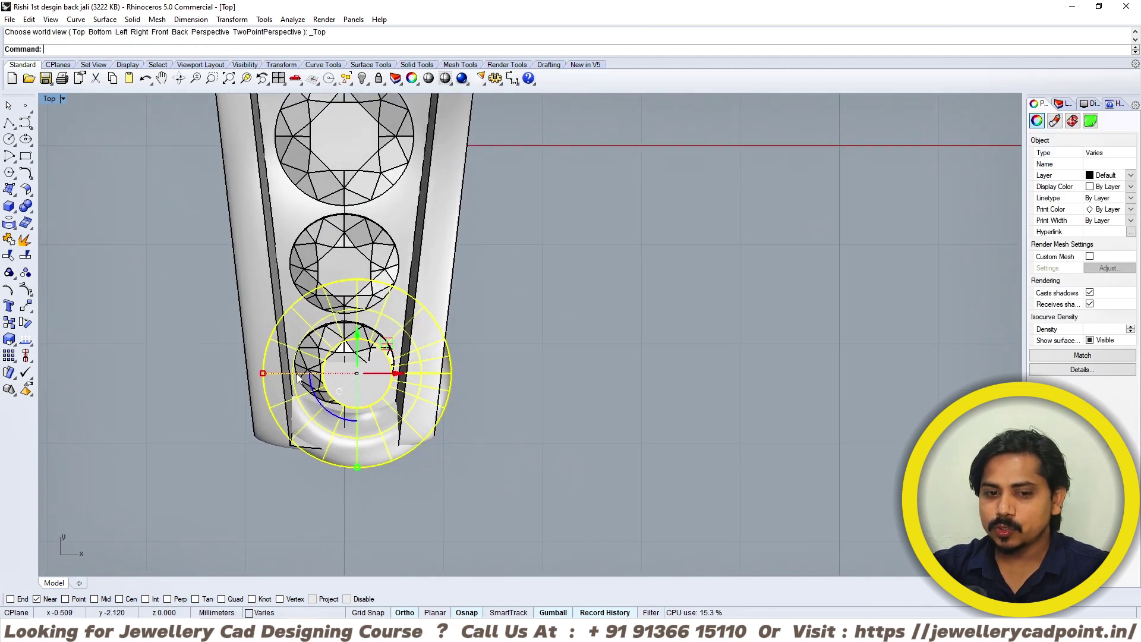
left_click_drag(373, 364, 354, 366)
left_click(490, 368)
right_click_drag(491, 369, 499, 420)
scroll(489, 351, "down", 4)
right_click_drag(489, 348, 486, 426)
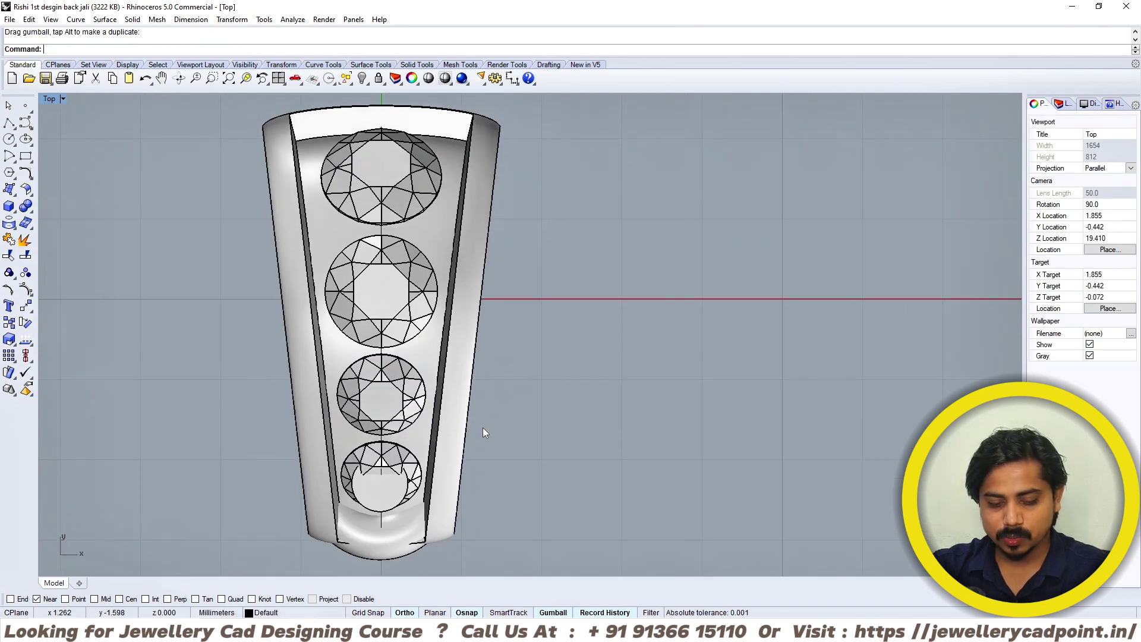
- Untrim the stone channel's edge to restore the bail's full outer surface
key("Return")
left_click(448, 358)
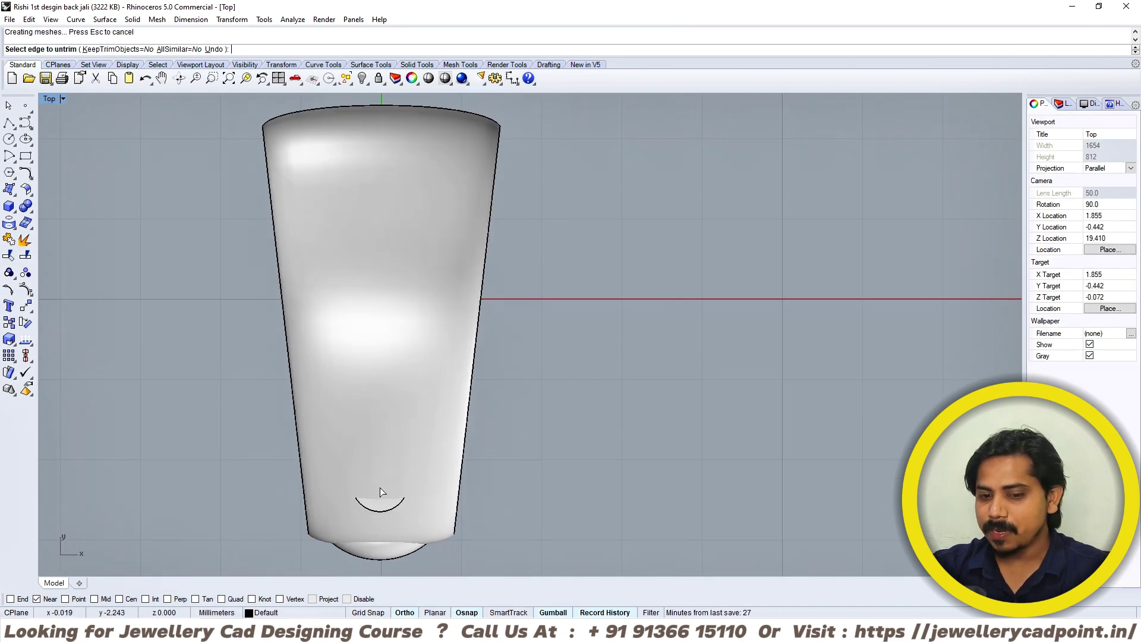
key("ctrl+F3")
mouse_move(512, 476)
right_mouse_down()
mouse_move(491, 458)
mouse_move(527, 461)
right_mouse_up()
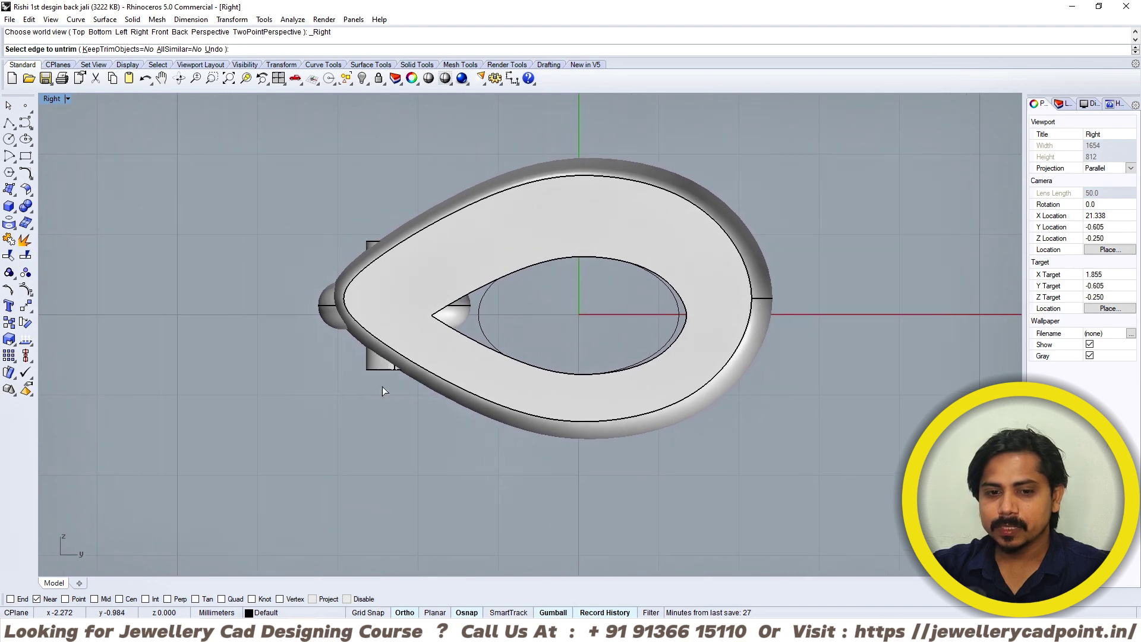
scroll(353, 334, "up", 4)
key("Escape")
- Create a solid bounding box around the ring and select the box in the Top view
left_click(311, 296)
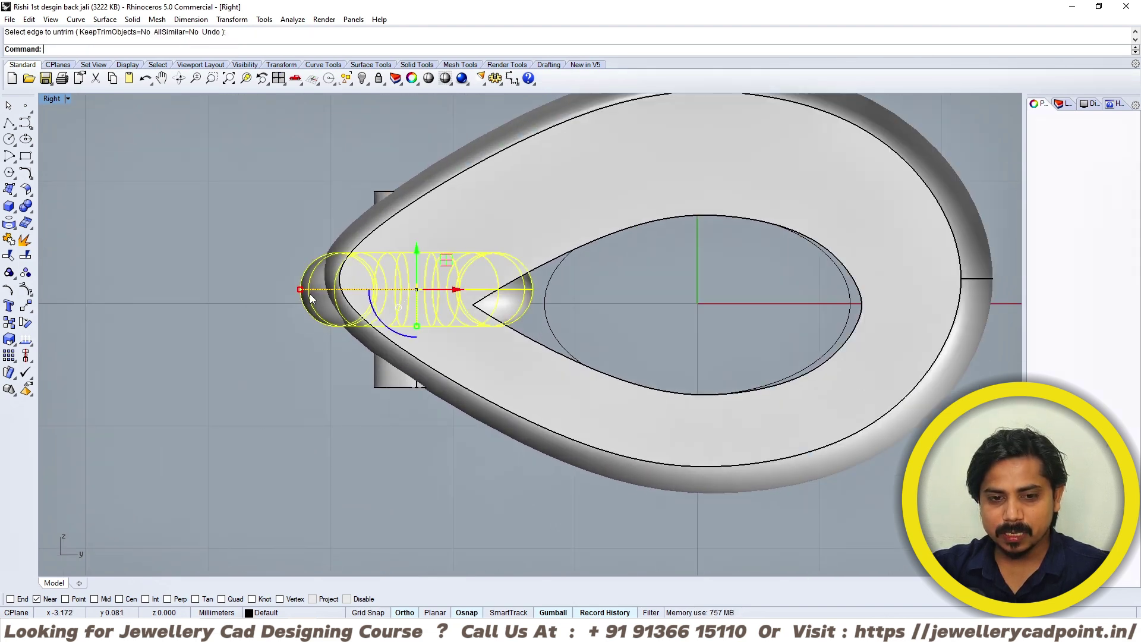
right_click_drag(309, 294, 304, 368)
type("Bo")
key("Return")
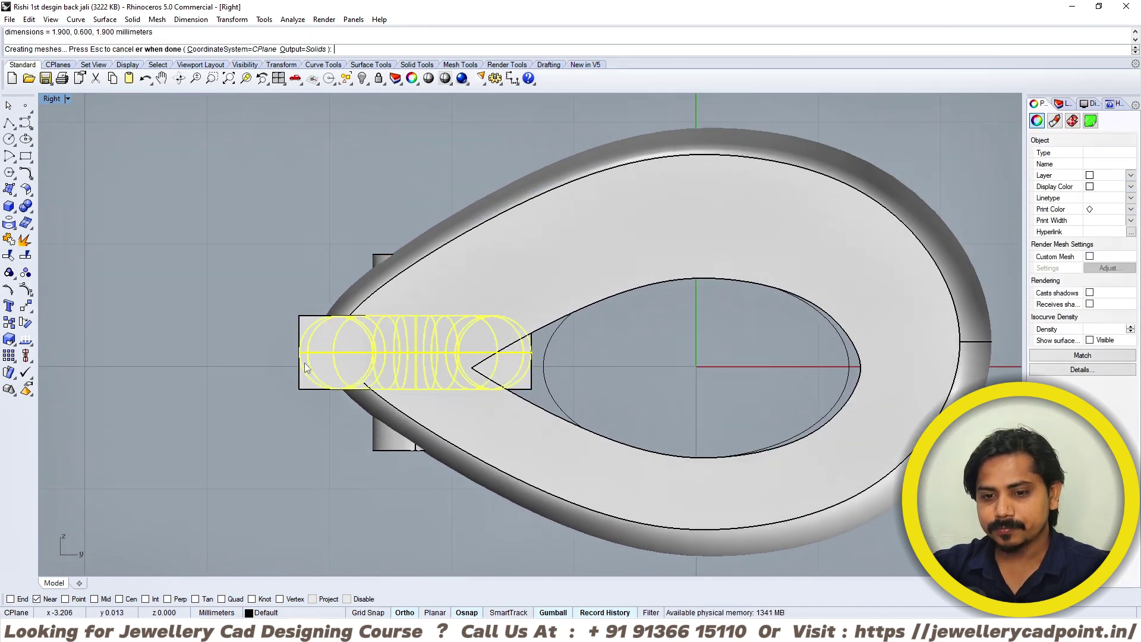
key("ctrl+F1")
scroll(566, 458, "up", 1)
left_click(581, 462)
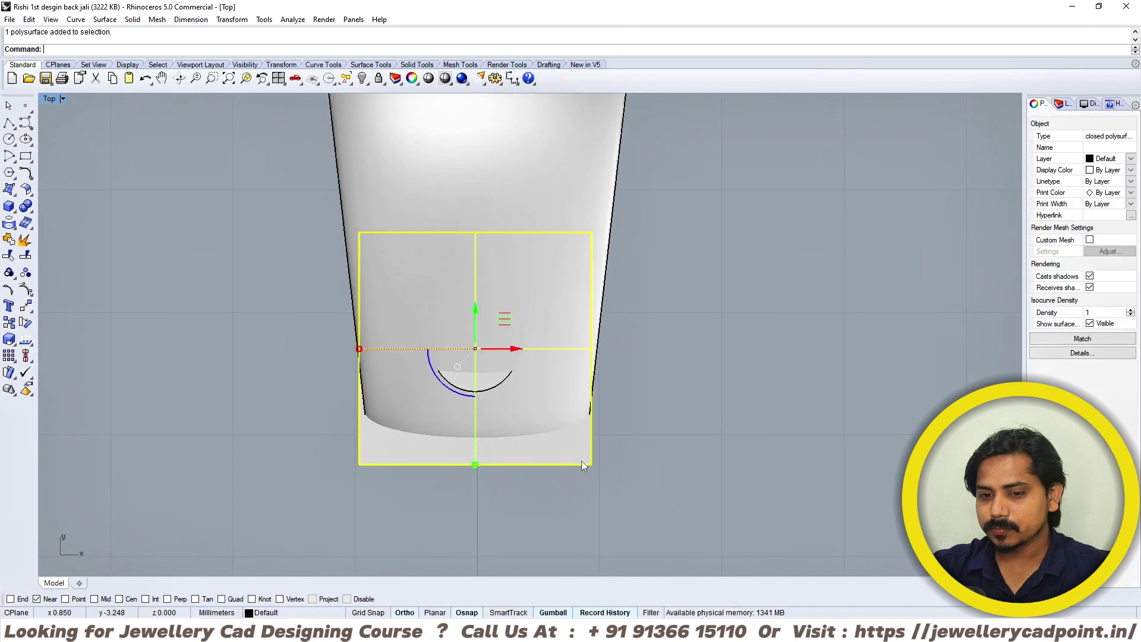
- Widen the box sideways so it extends across the full width of the bail's narrow end
key("ctrl+F5")
key("ctrl+F1")
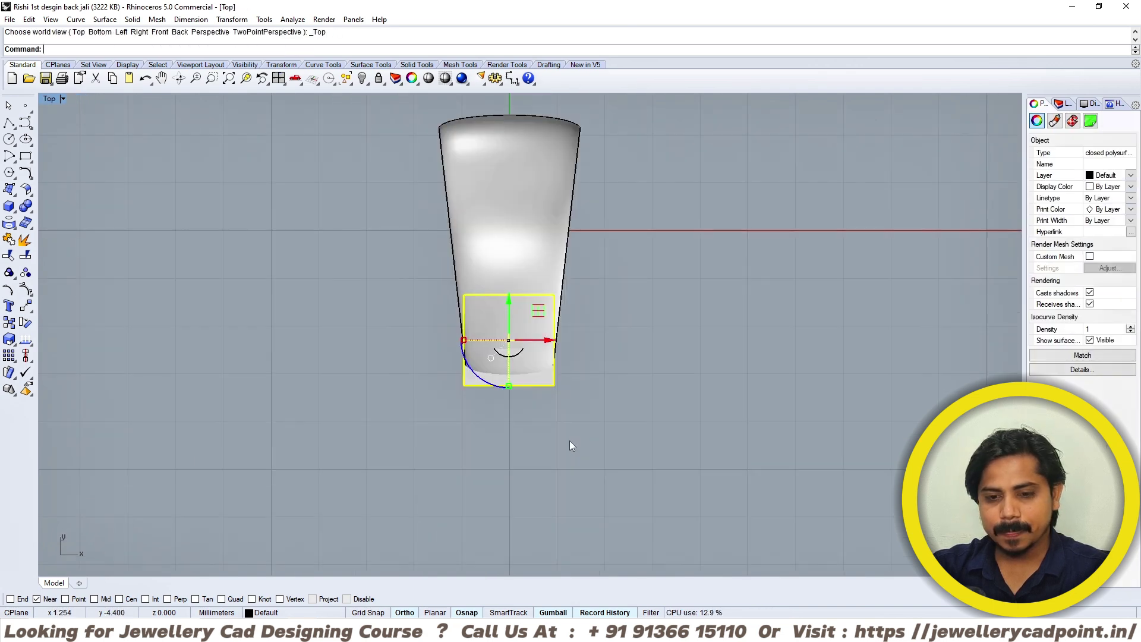
key("ctrl+F4")
scroll(546, 373, "up", 2)
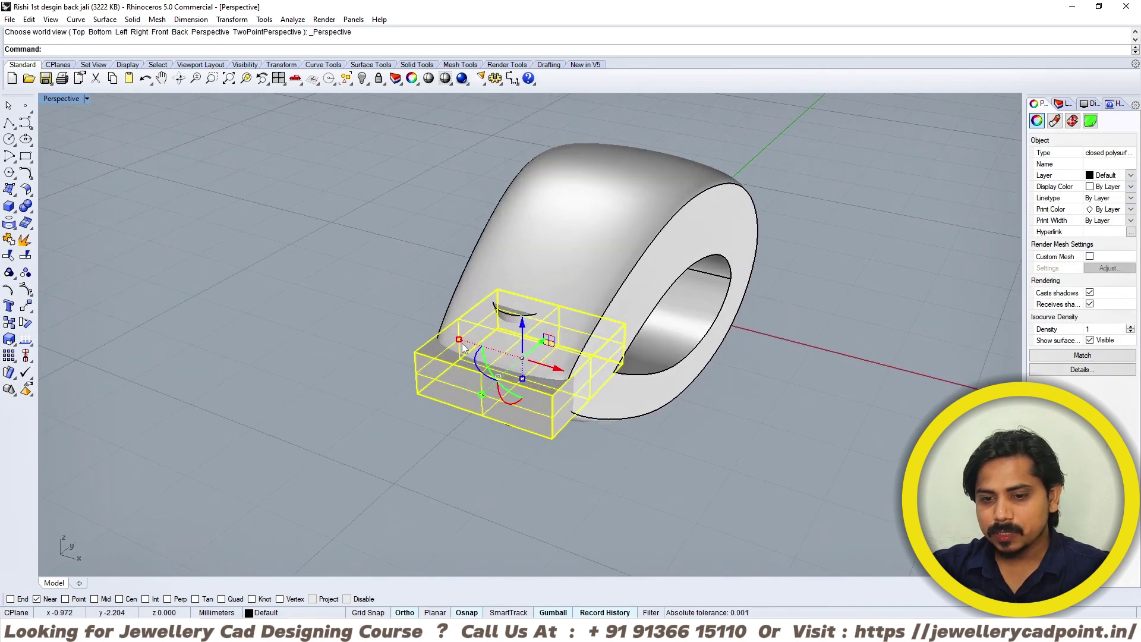
left_click_drag(459, 341, 432, 332)
right_click_drag(633, 375, 398, 291)
key("ctrl+F2")
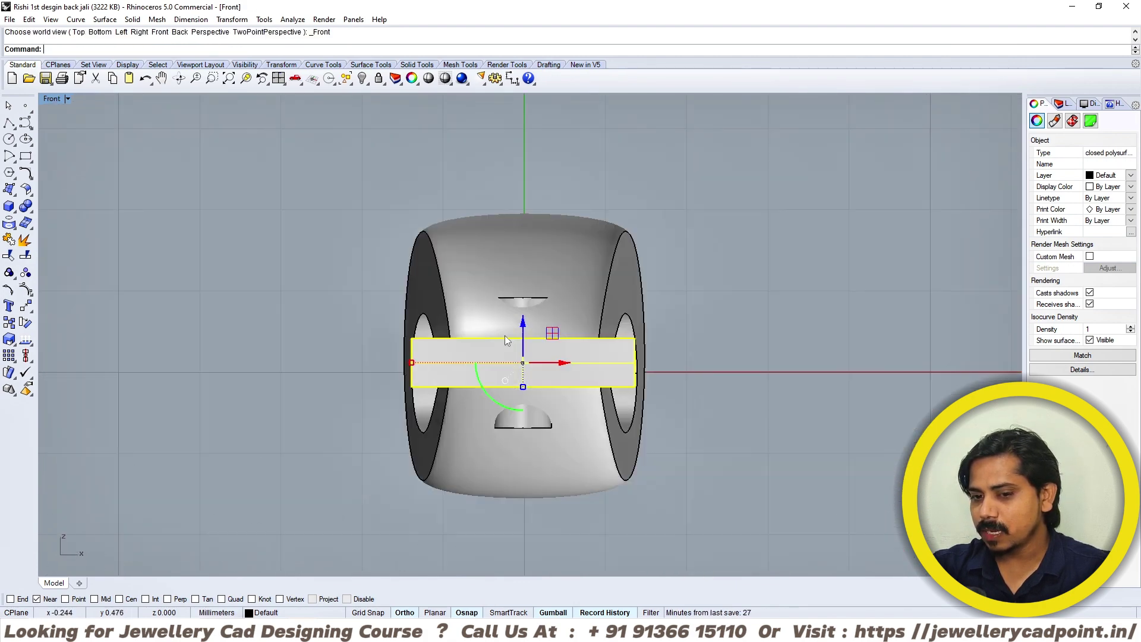
- Subtract the box from the bail to cut a slot around the ring, and hide the box
key("ctrl+F3")
scroll(589, 348, "up", 3)
left_click(591, 314)
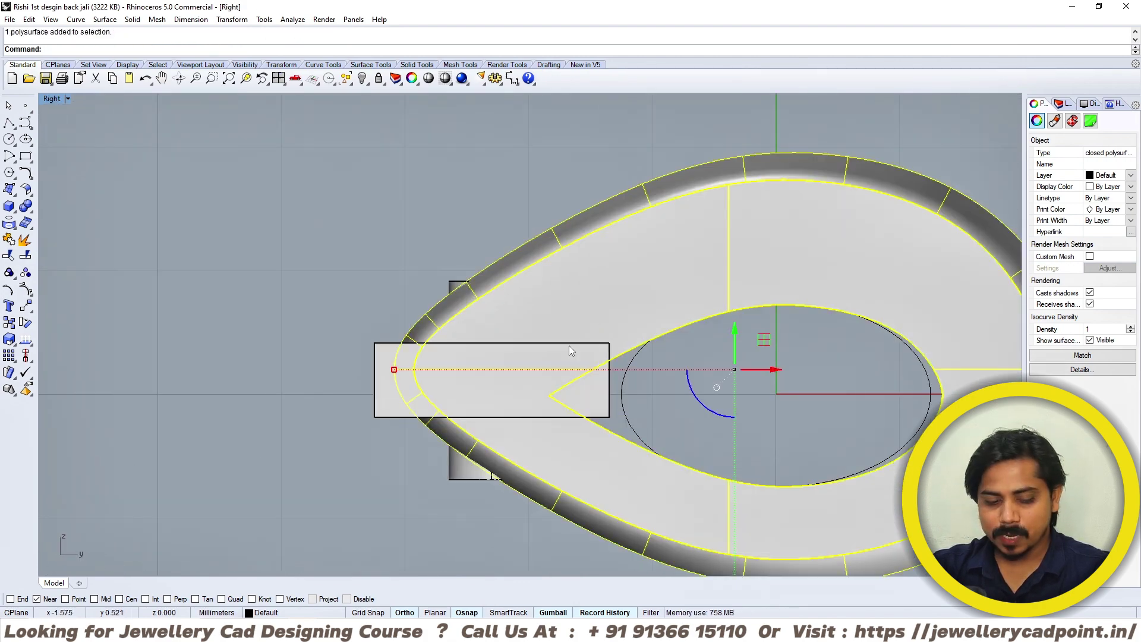
key("F4")
left_click(493, 379)
right_click(494, 380)
left_click(494, 380)
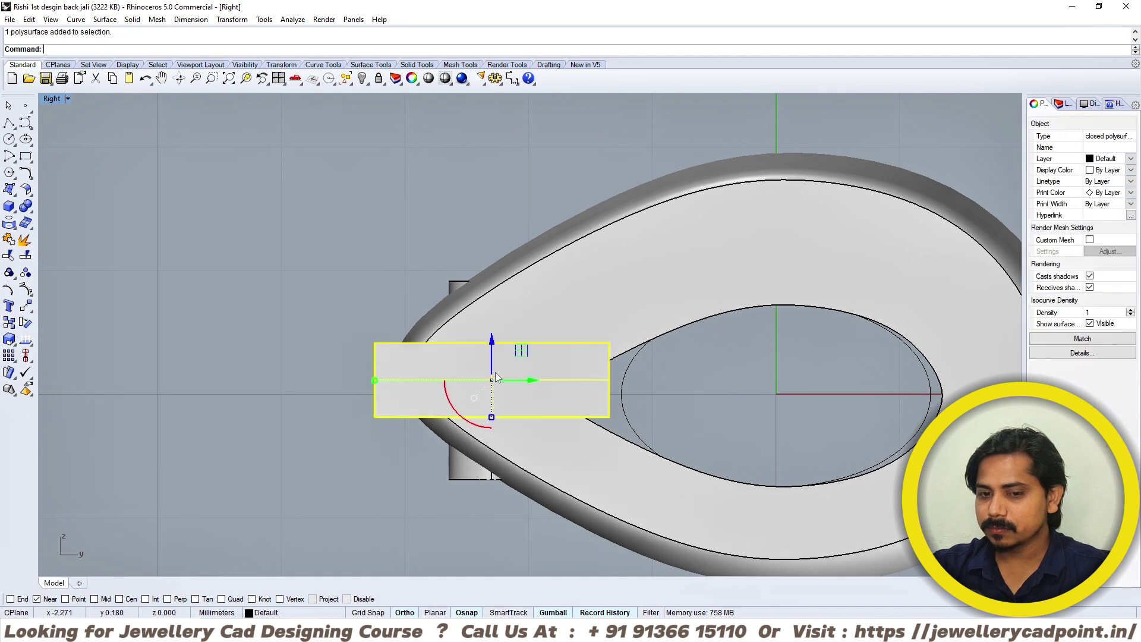
key("ctrl+h")
- Shorten the cylinder through the ring by scaling it along its height in the Right view
left_click(499, 375)
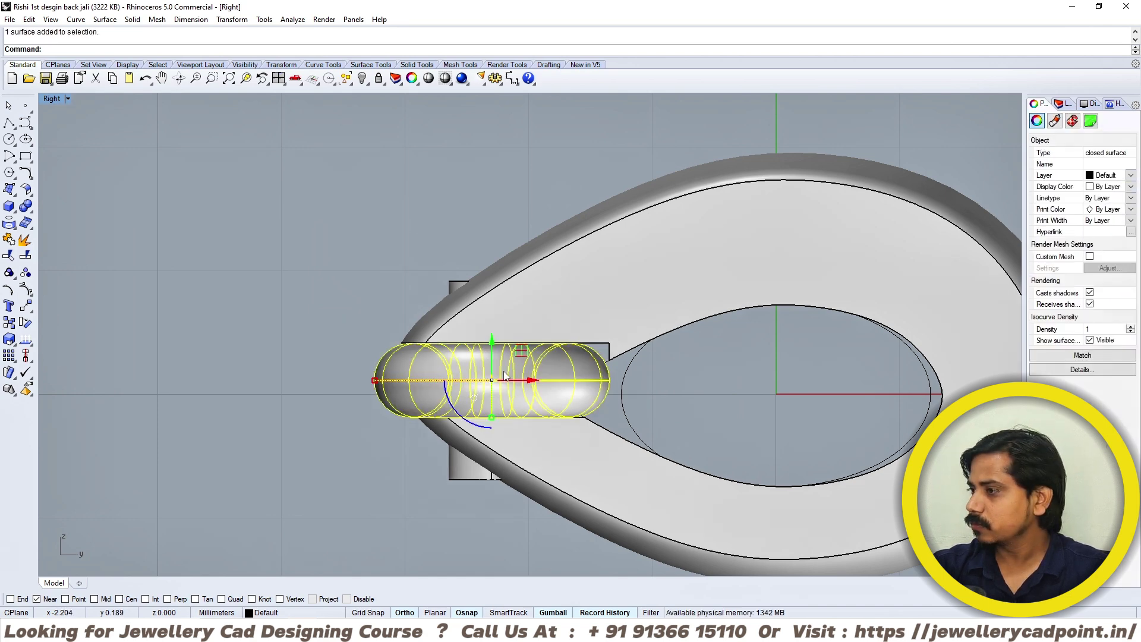
scroll(505, 376, "down", 4)
scroll(502, 341, "up", 4)
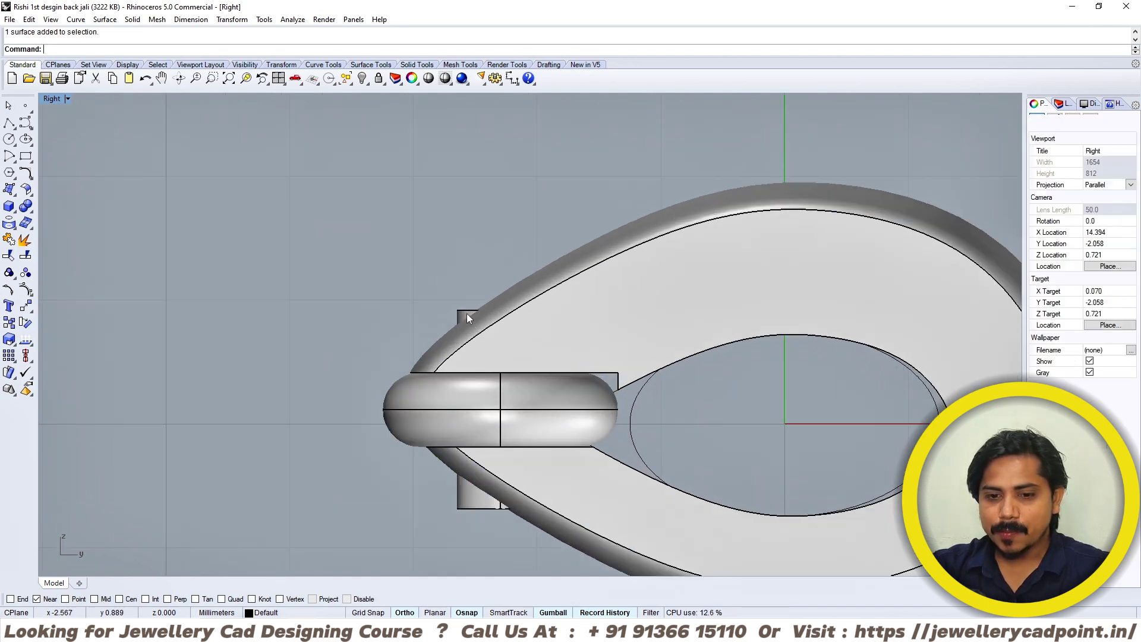
left_click(466, 313)
scroll(482, 321, "down", 3)
scroll(530, 467, "up", 5)
left_click_drag(505, 445, 506, 419)
key("Escape")
- Select the ring and cylinder together and shift them slightly outward from the bail's narrow end in the Top view
key("ctrl+F1")
scroll(630, 401, "down", 7)
key("ctrl+F4")
right_click_drag(613, 418, 518, 390)
scroll(511, 387, "up", 3)
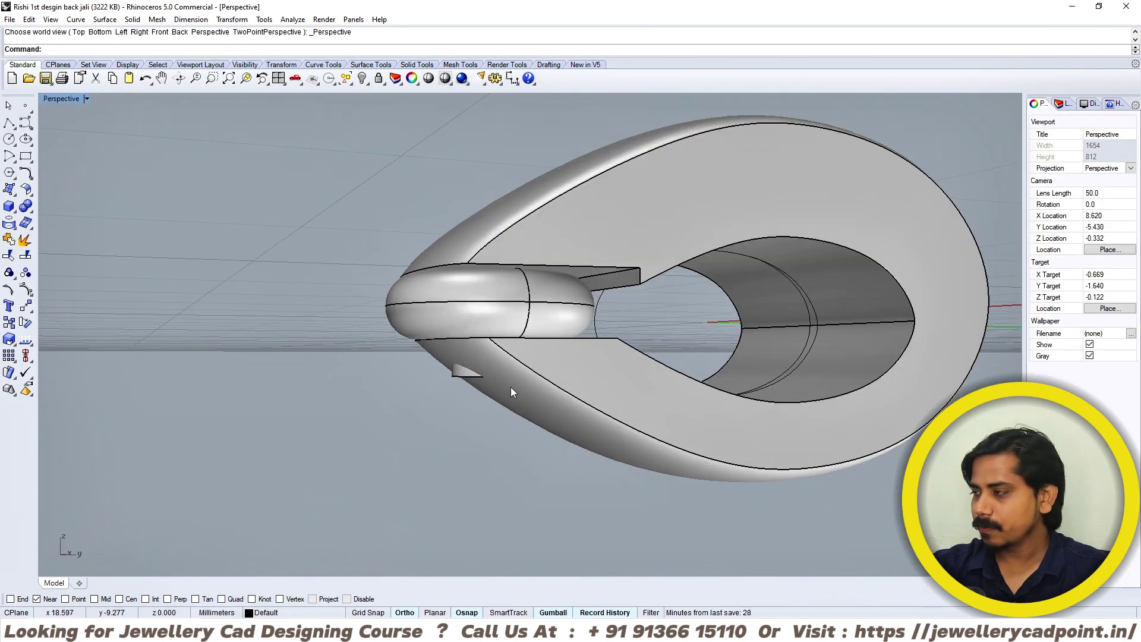
scroll(473, 386, "up", 4)
left_click(452, 374)
left_click(392, 274, "shift")
scroll(458, 340, "down", 3)
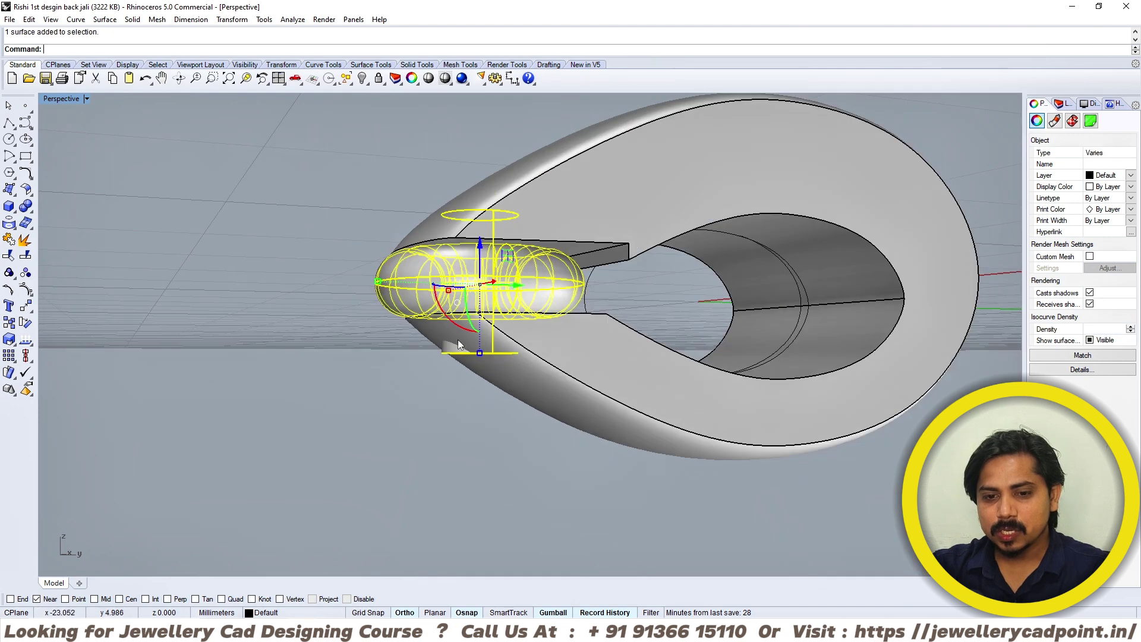
key("ctrl+F1")
left_click_drag(594, 381, 589, 405)
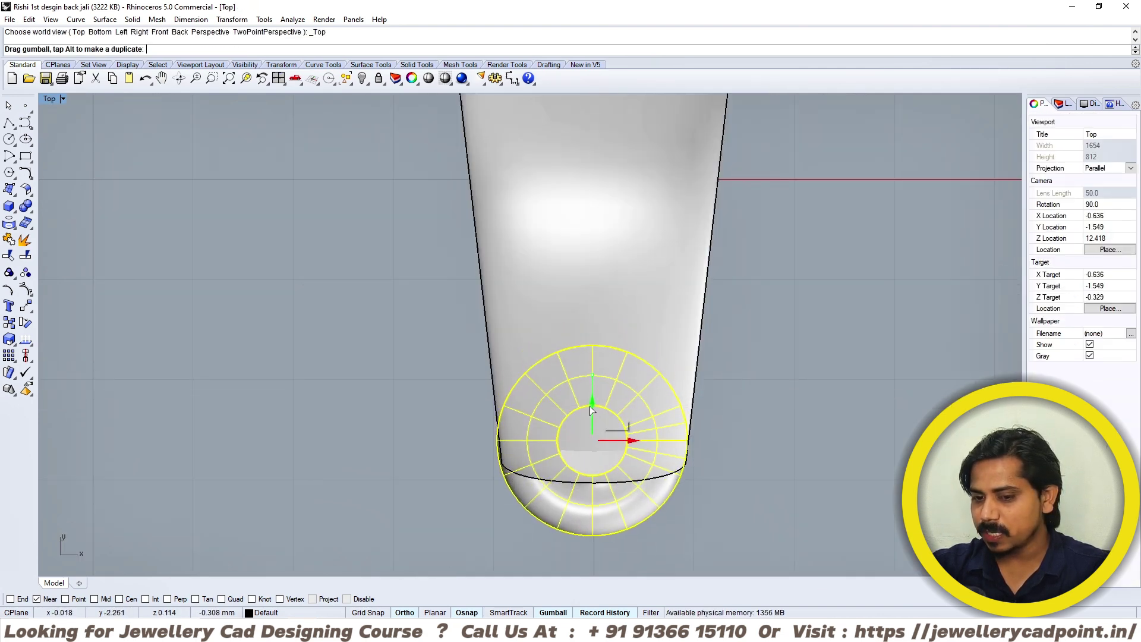
- Shorten the cylinder further so its ends stay inside the bail's narrow end
key("ctrl+F3")
scroll(501, 325, "up", 3)
key("Escape")
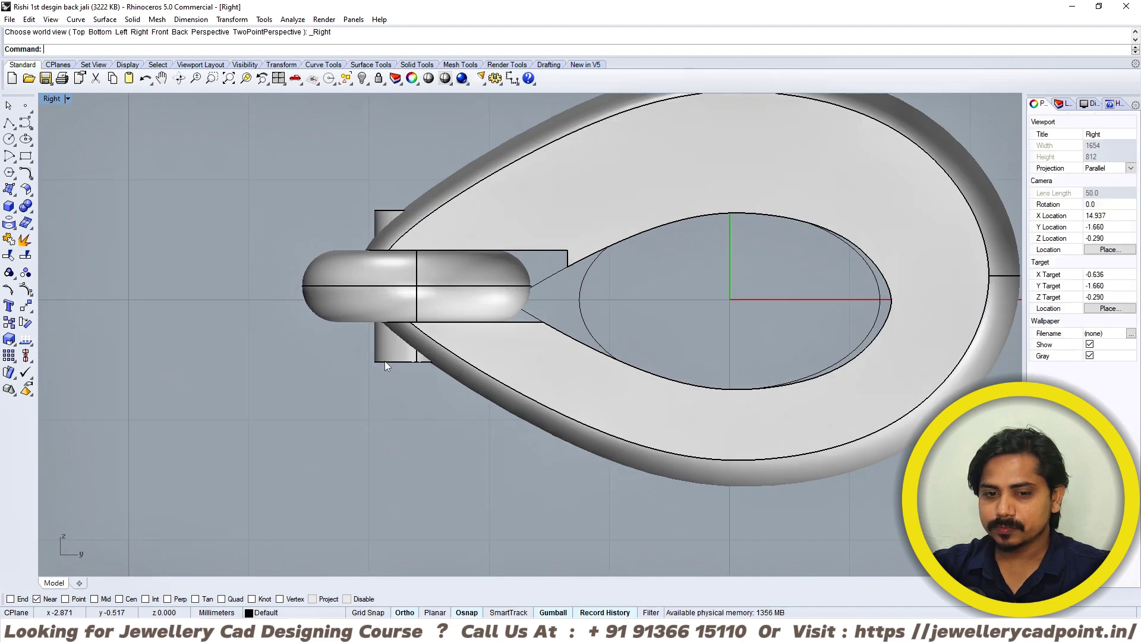
left_click(404, 349)
left_click_drag(417, 364, 418, 342)
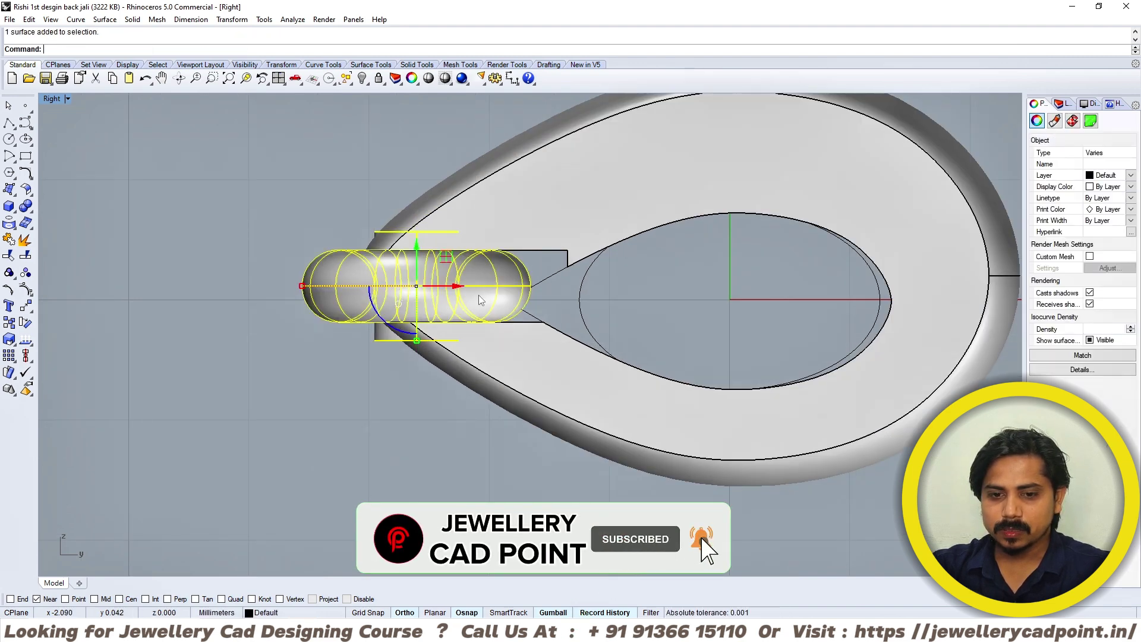
key("ctrl+F2")
key("ctrl+F4")
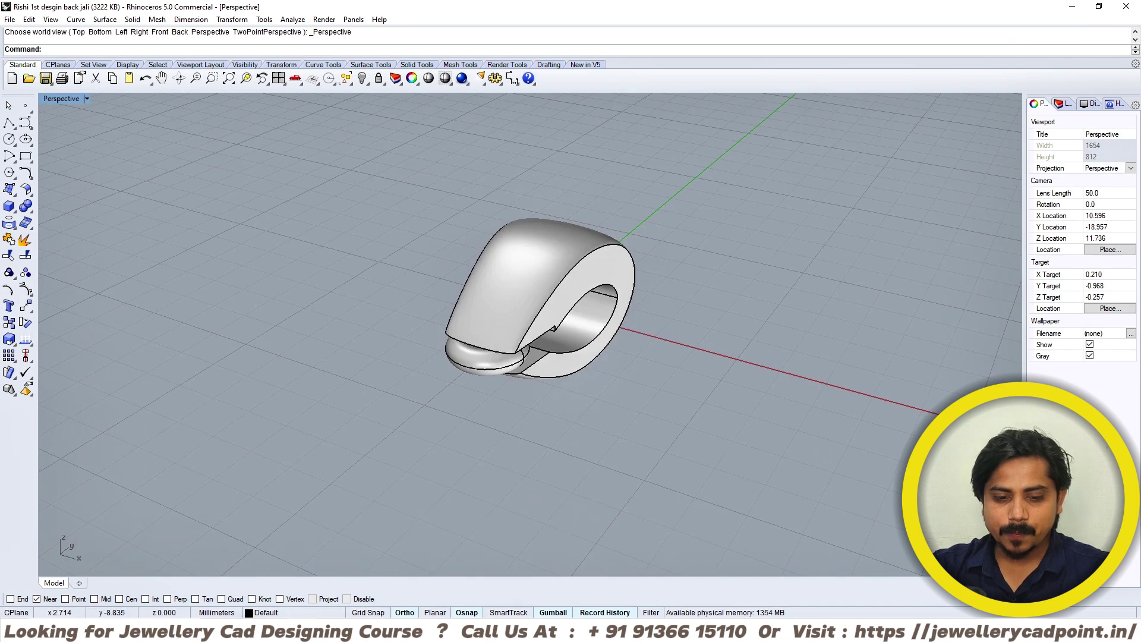
- Switch to the TWIST MODULATION file, group all parts of the heart pendant and copy them
left_click(322, 630)
left_click(567, 597)
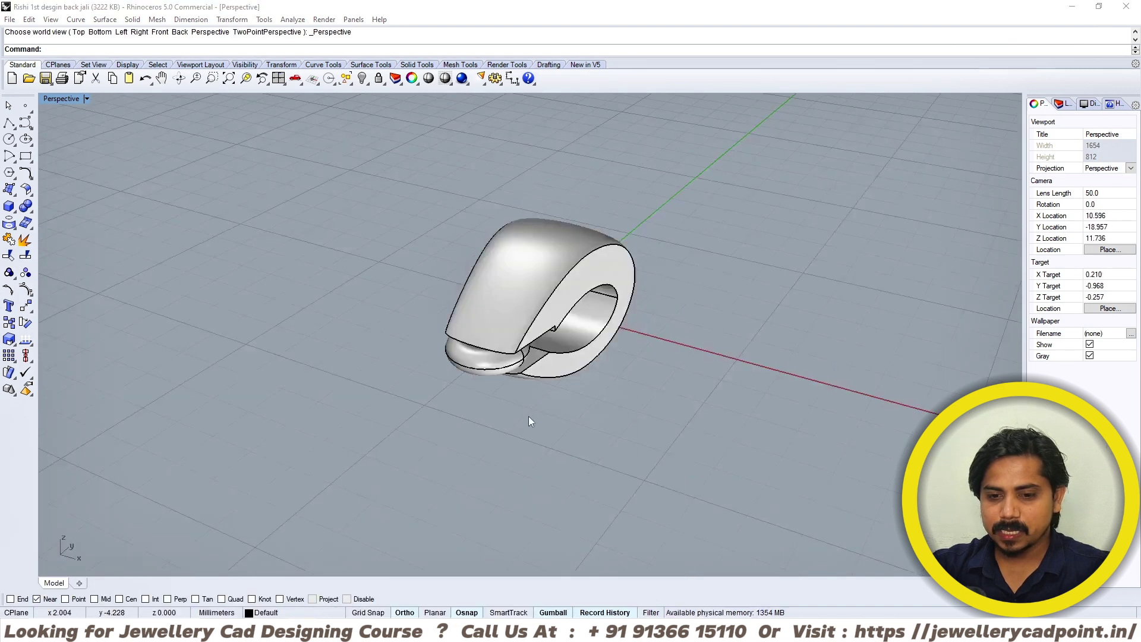
key("ctrl+a")
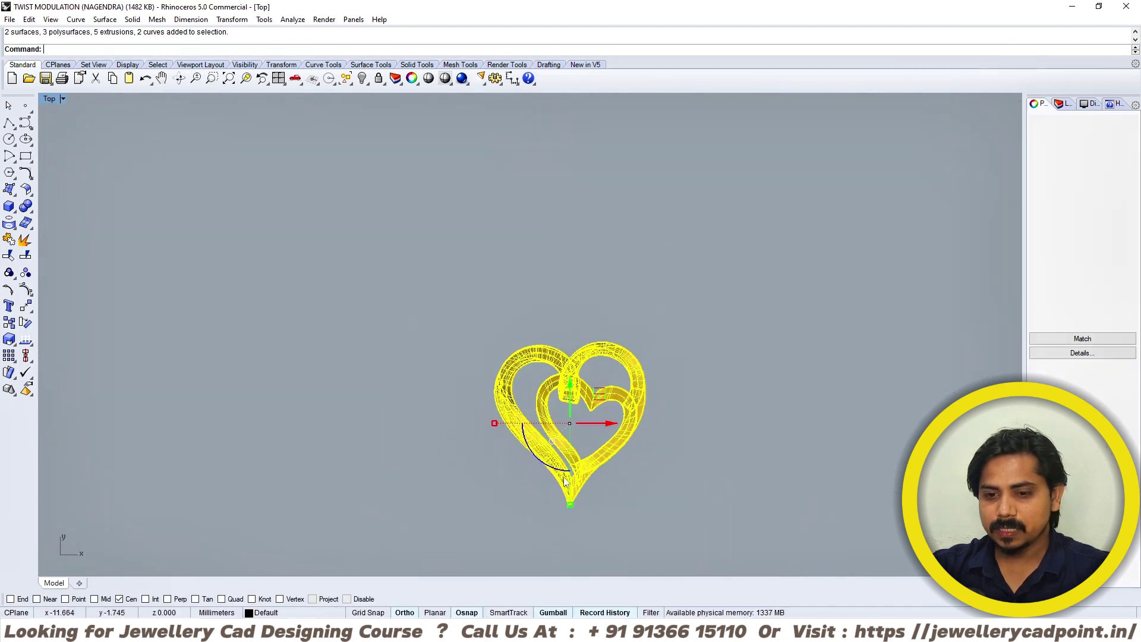
key("ctrl+g")
key("ctrl+c")
key("Escape")
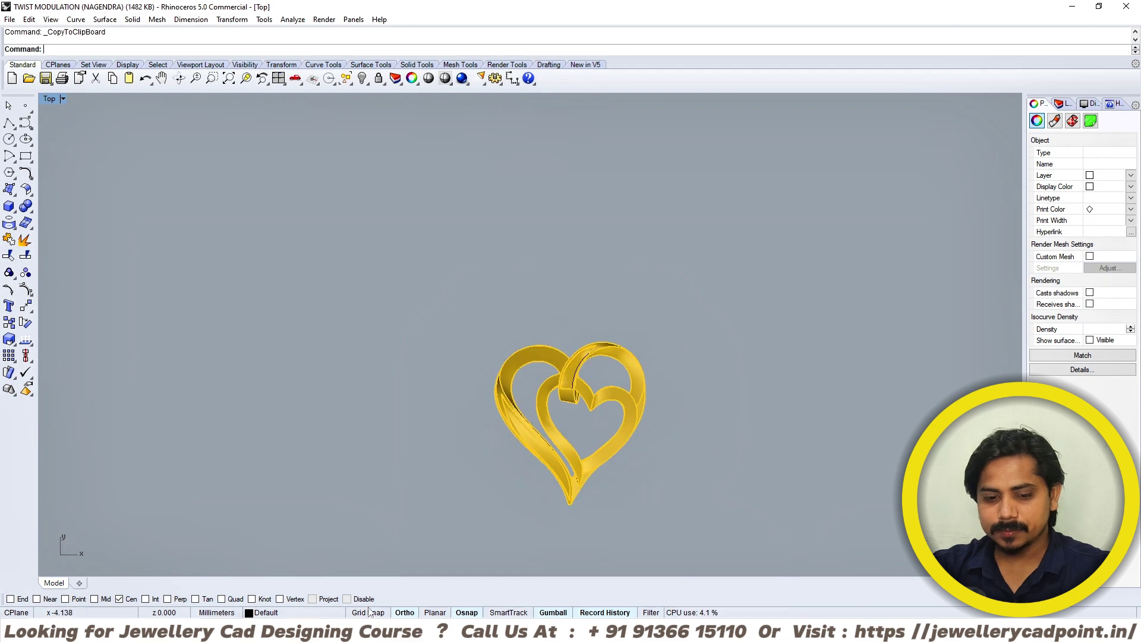
- Return to the bail's file, paste the heart pendant and move it down to sit just below the bail
left_click(322, 629)
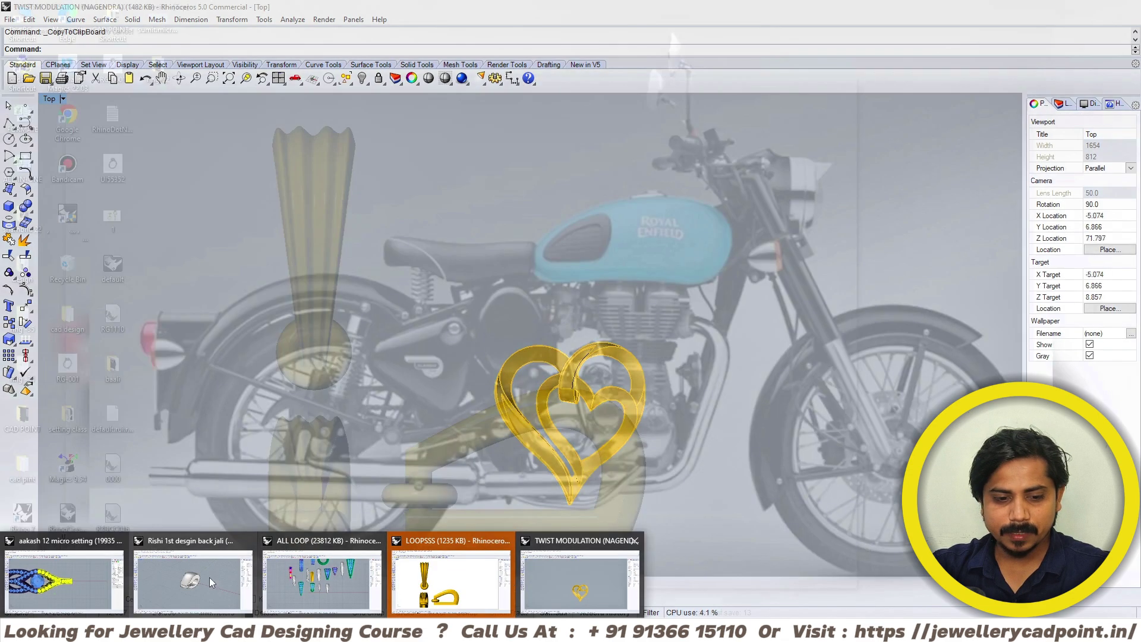
left_click(206, 577)
key("ctrl+v")
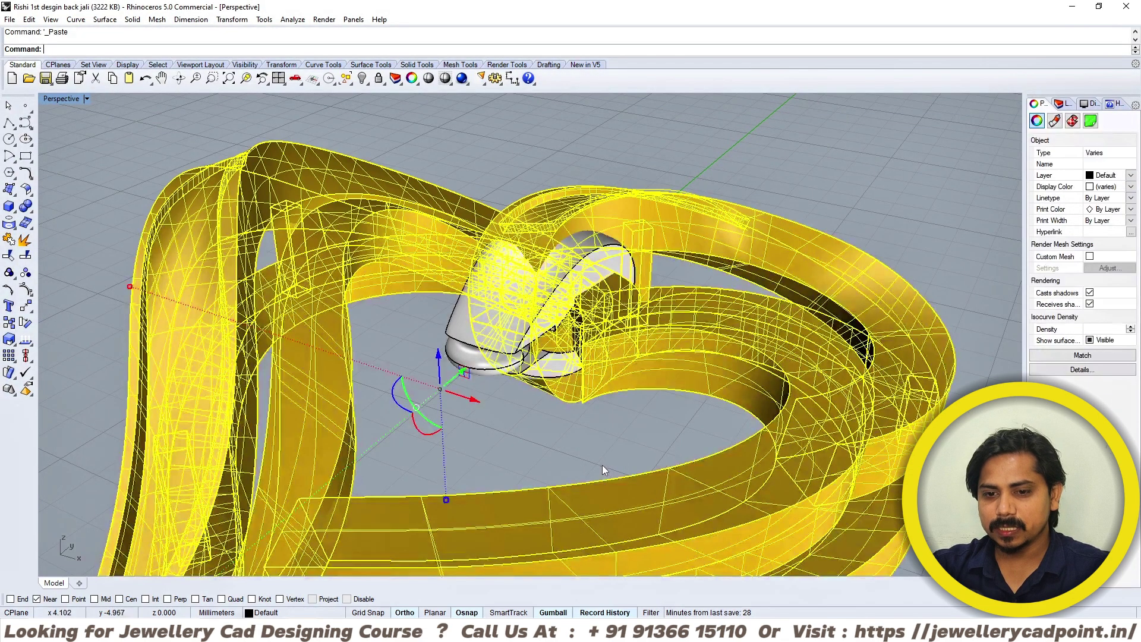
key("ctrl+F1")
right_click_drag(585, 454, 564, 386)
left_click_drag(524, 413, 521, 486)
scroll(551, 387, "up", 5)
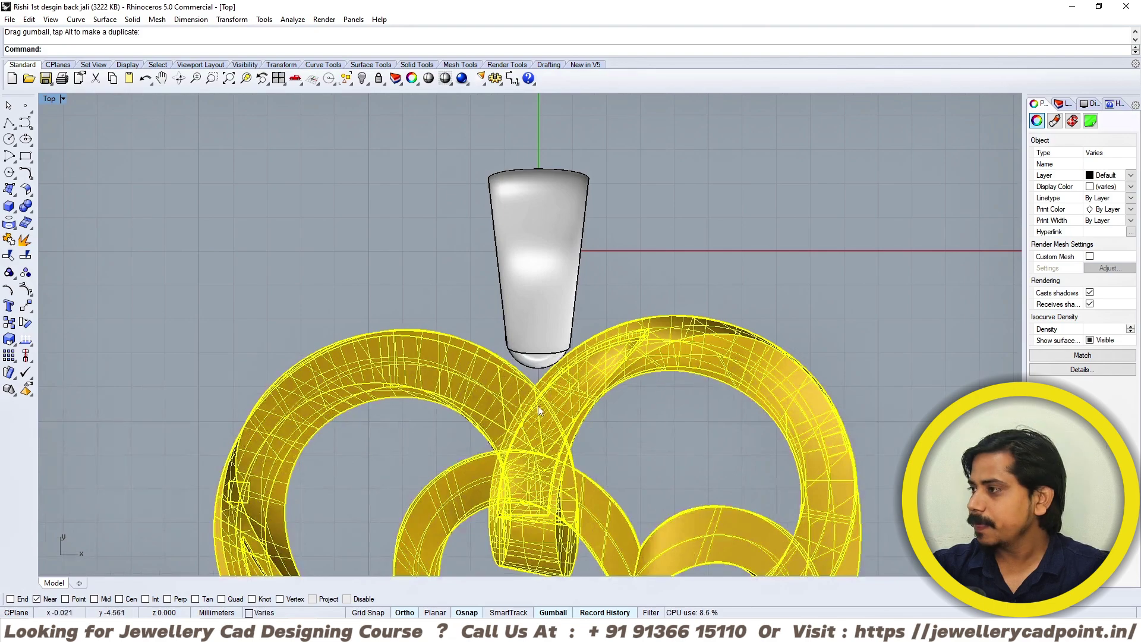
- Examine the connecting ring's position and clearance relative to the top of the heart in the Perspective and Top views
right_click_drag(558, 346, 498, 373)
key("ctrl+F4")
key("Escape")
scroll(505, 336, "up", 5)
left_click(457, 321)
key("ctrl+F1")
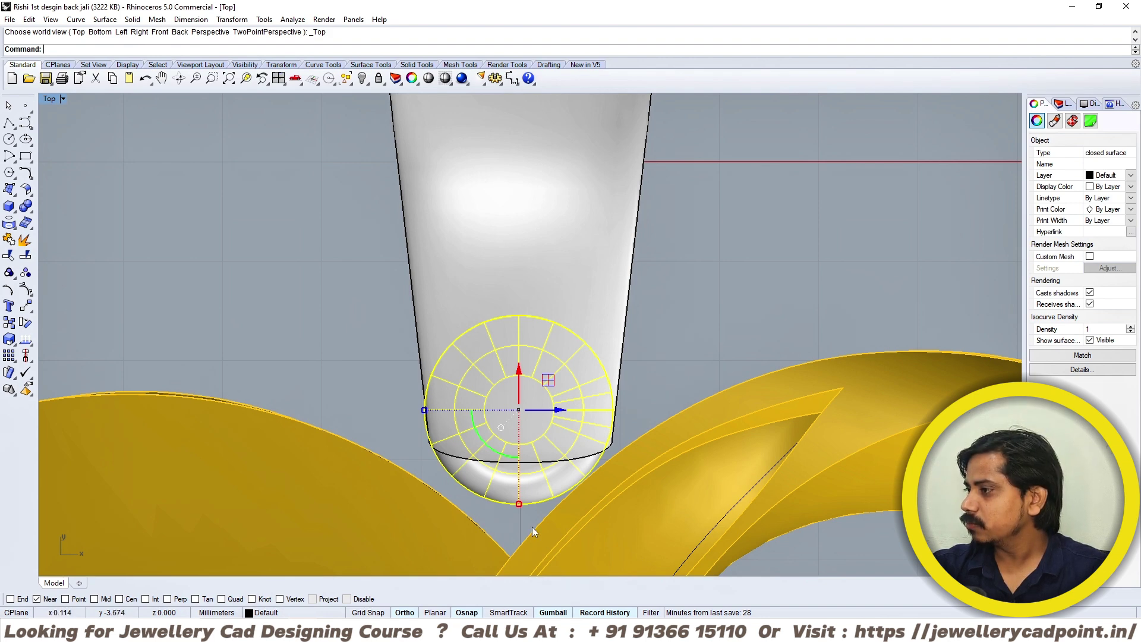
scroll(542, 412, "down", 5)
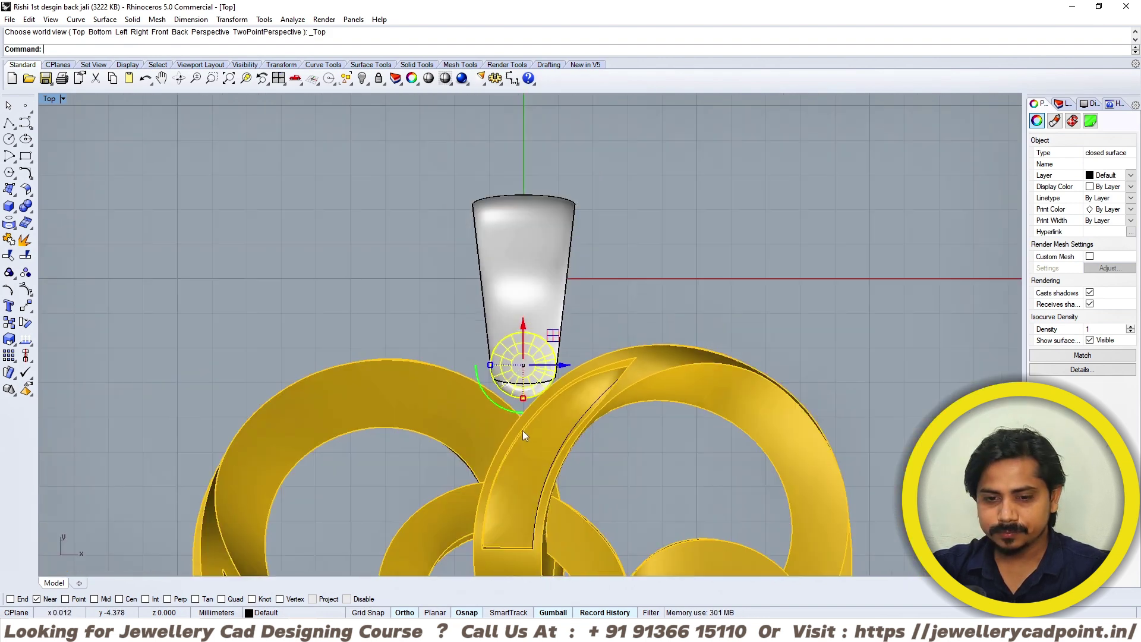
scroll(619, 323, "up", 4)
key("Escape")
scroll(508, 407, "down", 5)
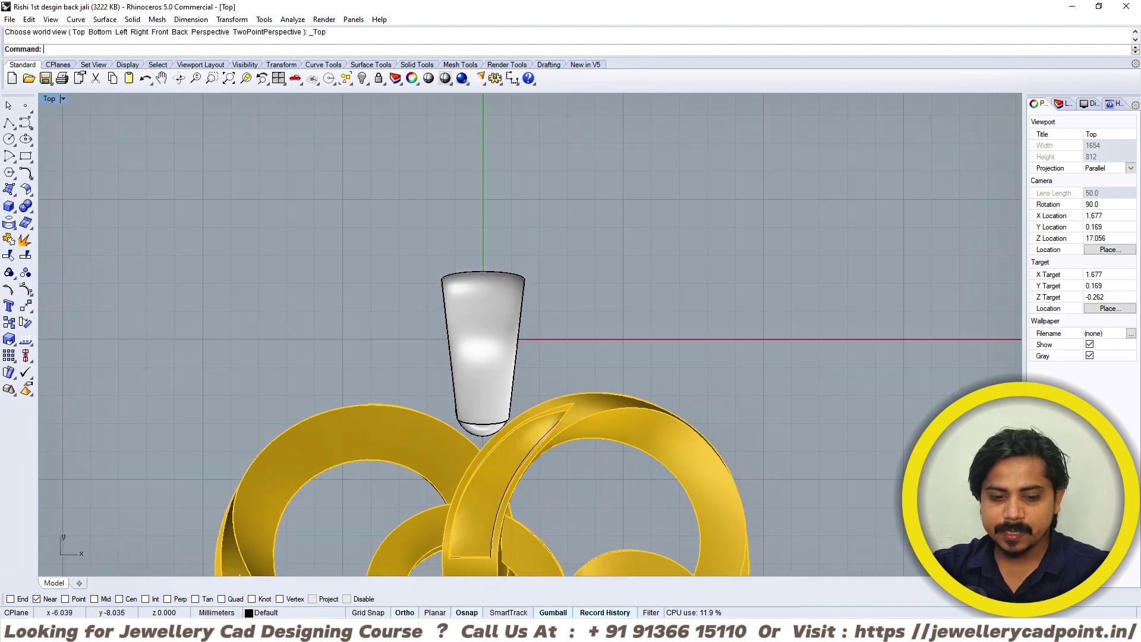
- Open the TWIST folder in File Explorer and examine the bail and ring on the blue-gem heart reference photo
left_click(427, 630)
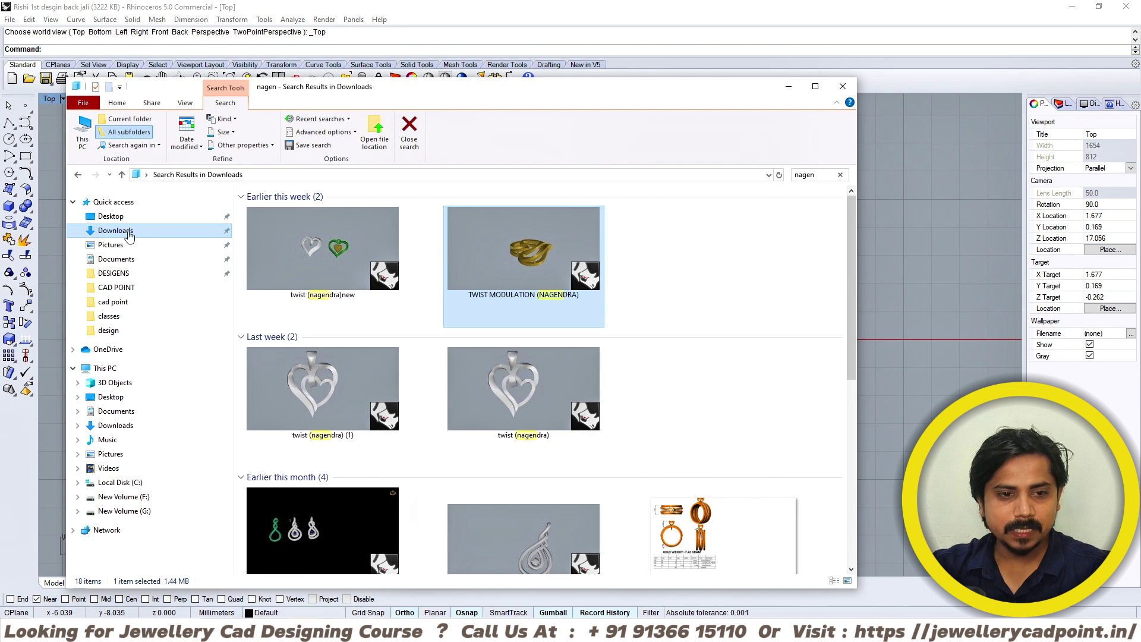
double_click(462, 237)
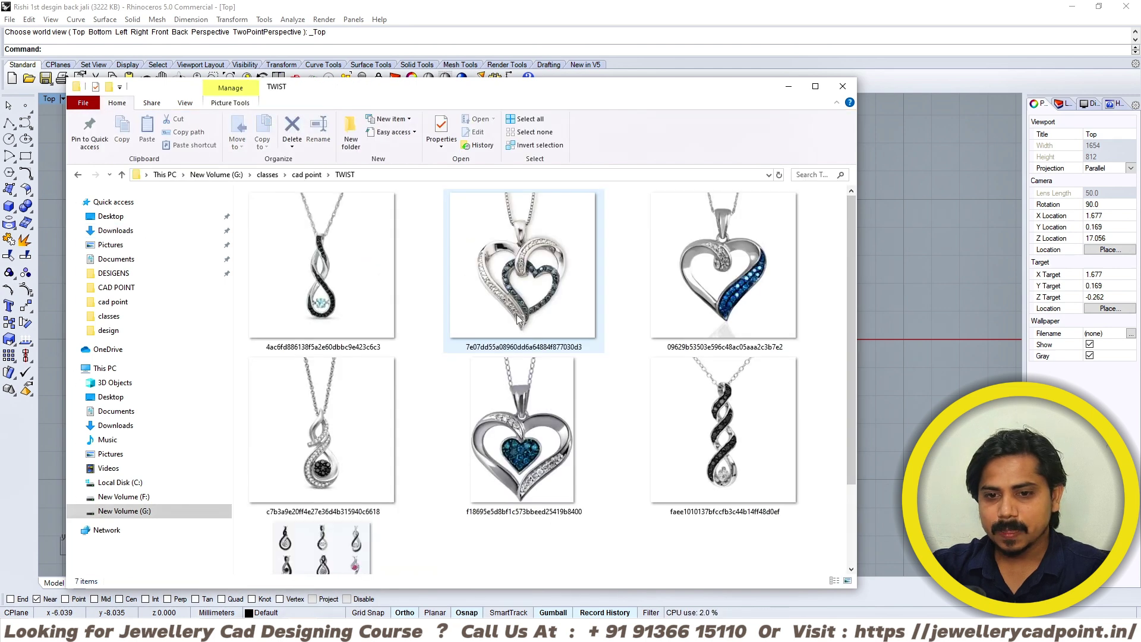
left_click(531, 253)
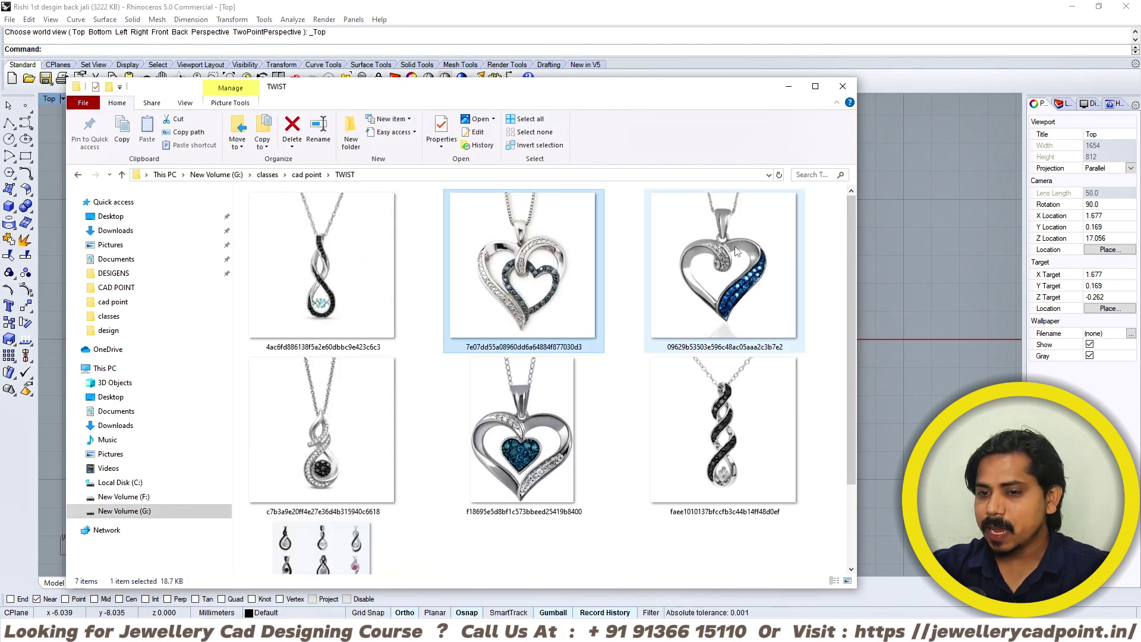
left_click(753, 255)
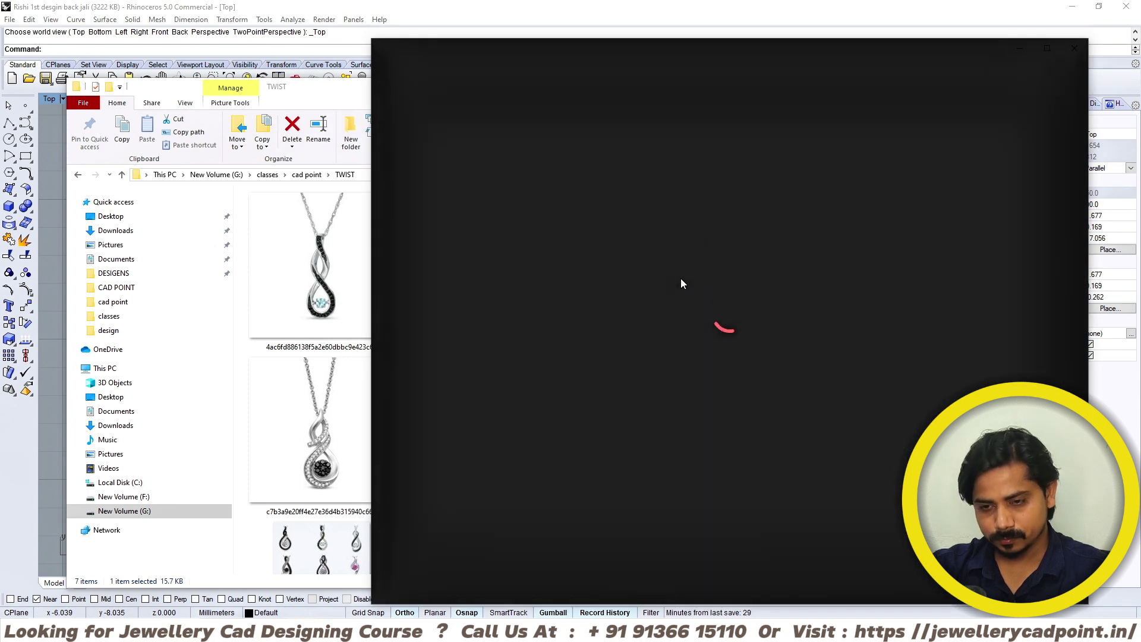
scroll(724, 285, "up", 2)
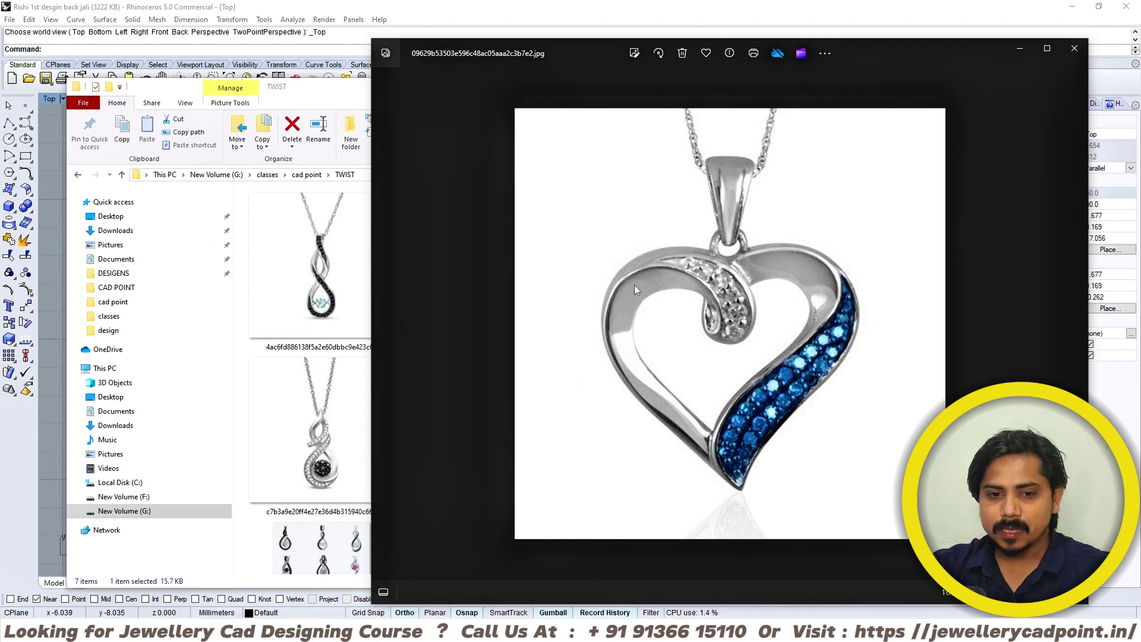
scroll(534, 289, "down", 1)
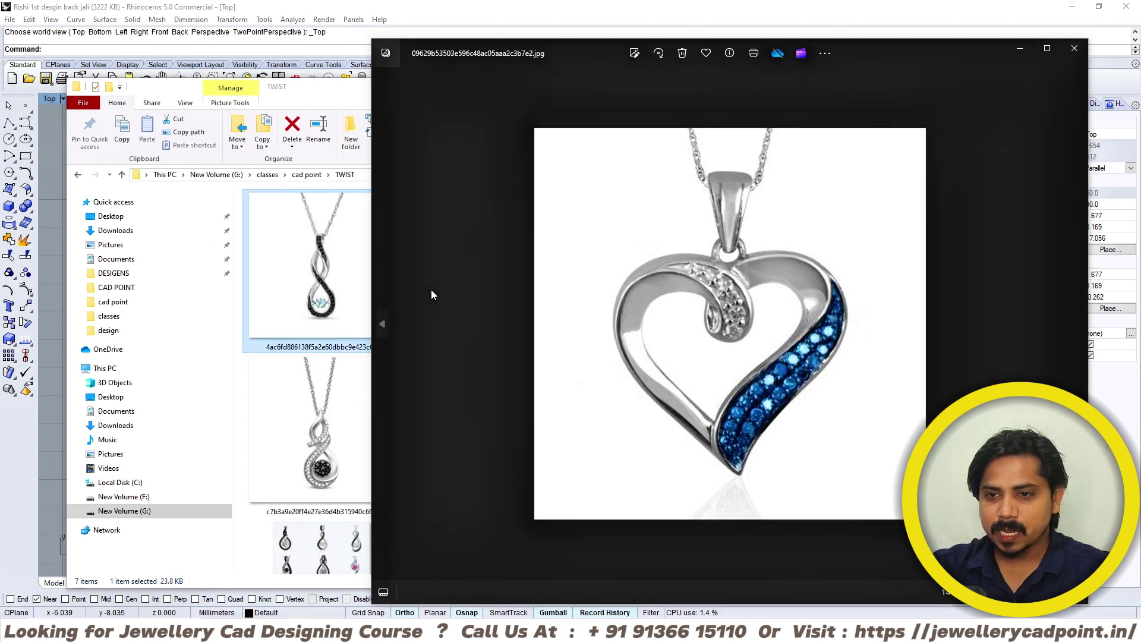
- Examine how the bail joins the heart in the double-heart reference photo and compare it with the folder's other designs
left_click(1021, 53)
left_click(501, 269)
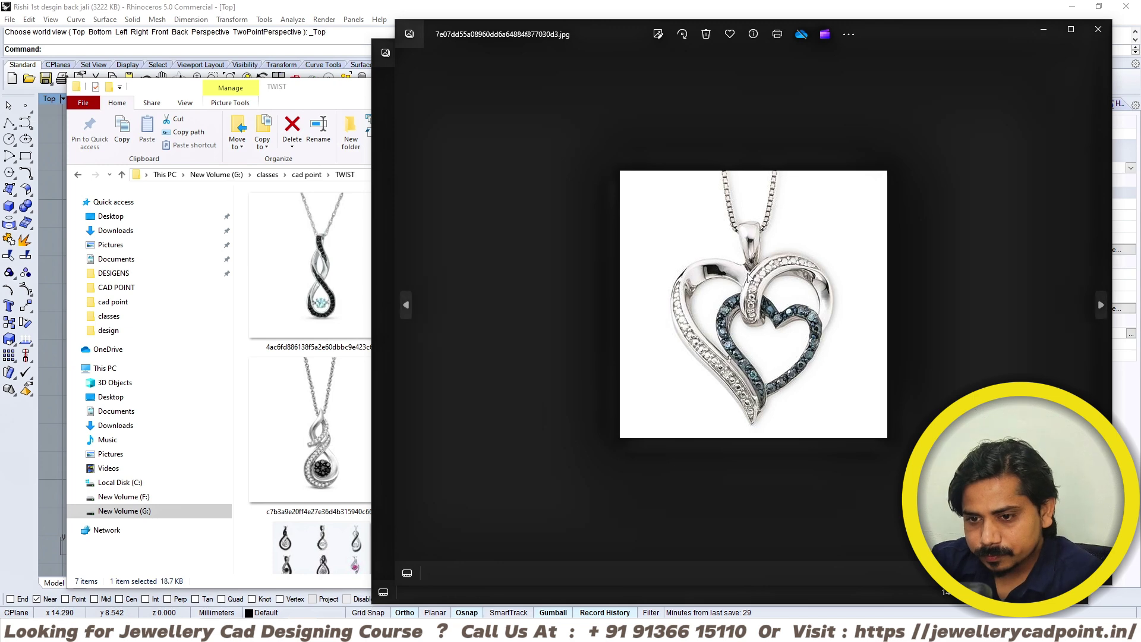
scroll(748, 277, "up", 5)
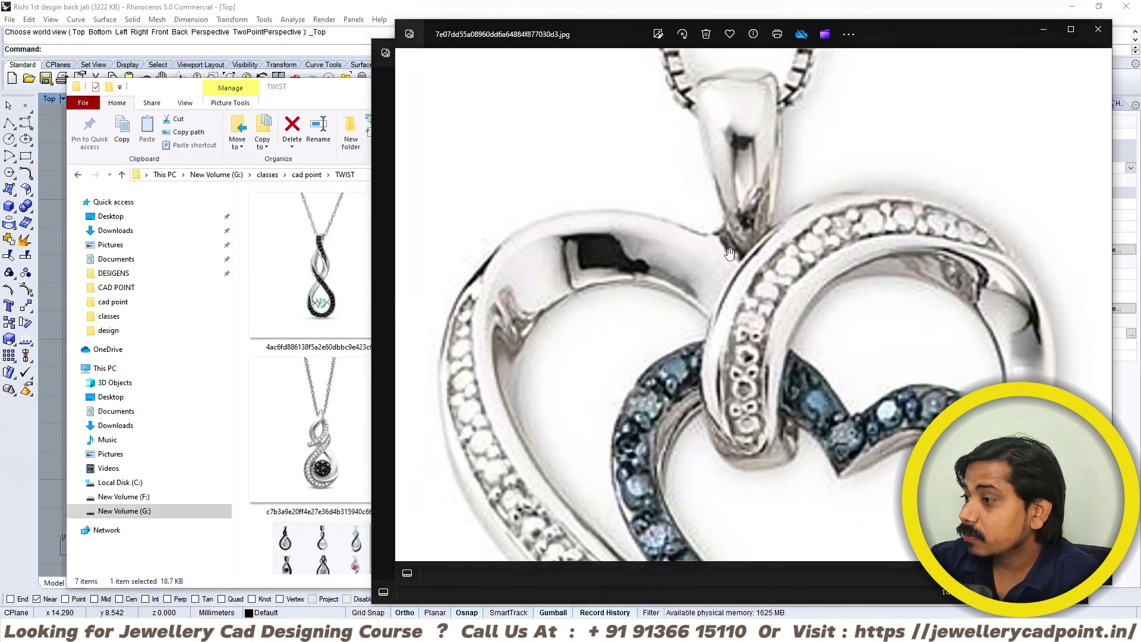
scroll(722, 267, "down", 2)
scroll(740, 299, "up", 1)
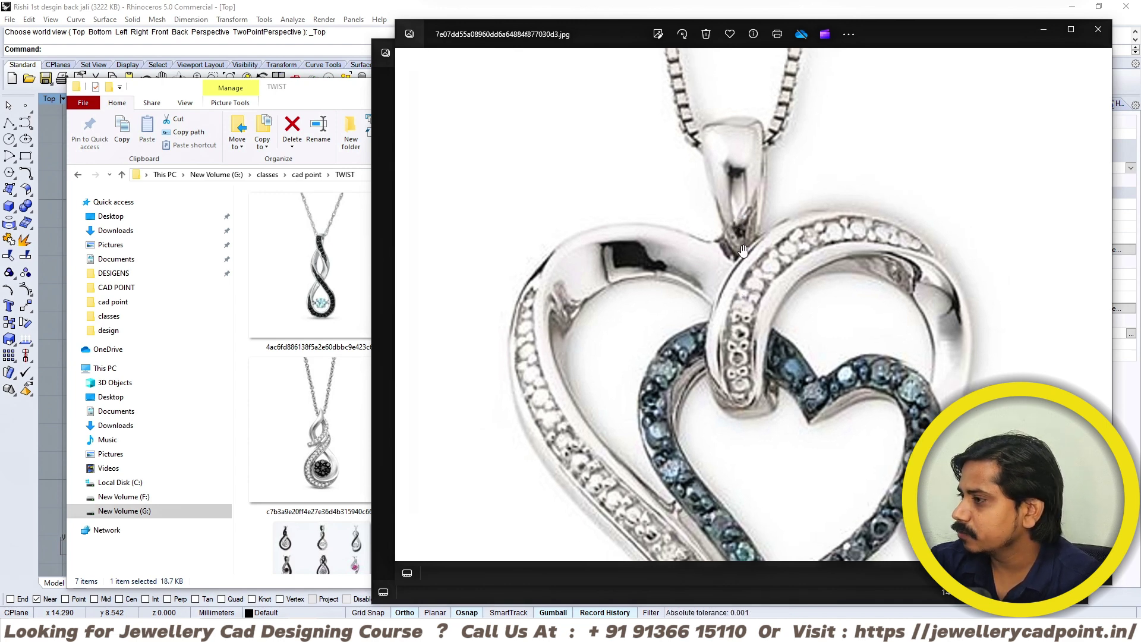
scroll(744, 250, "down", 3)
left_click(360, 312)
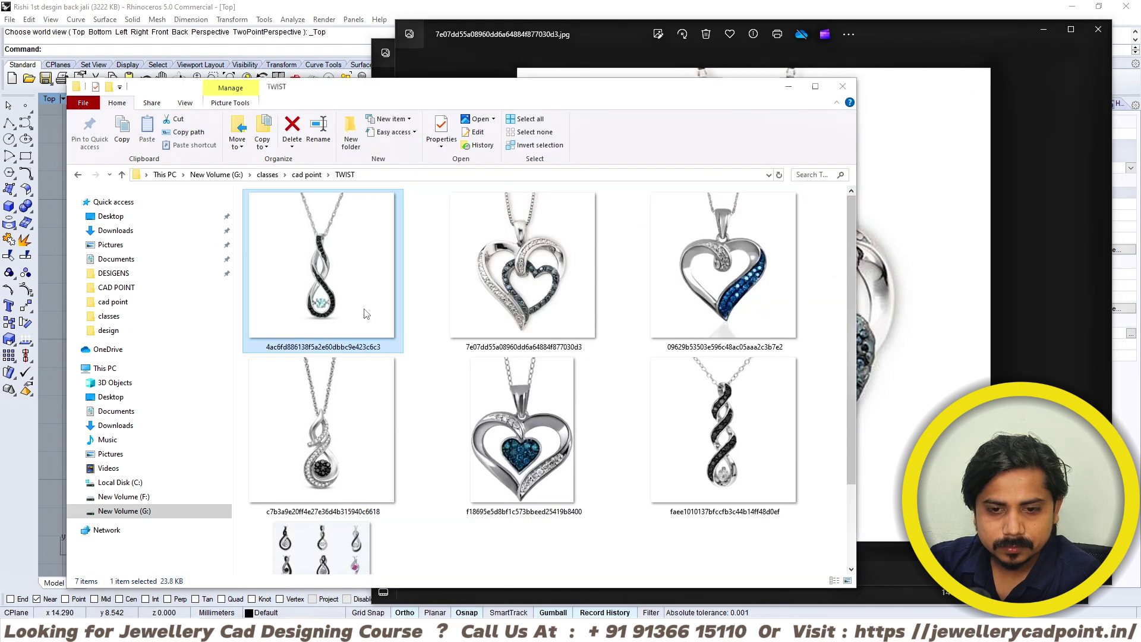
left_click(559, 423)
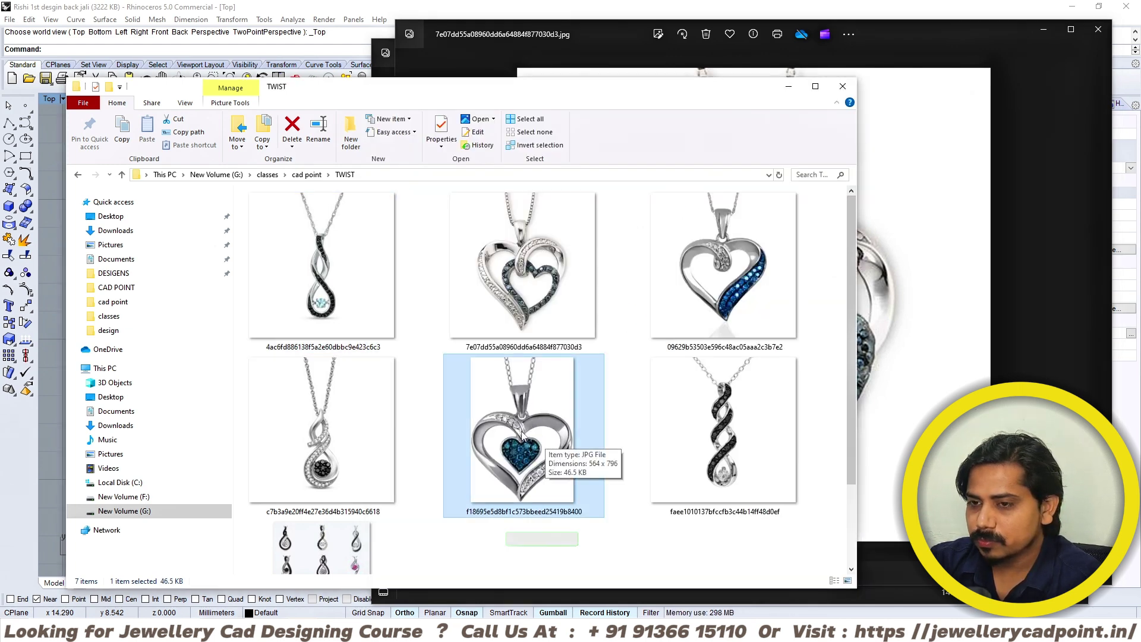
left_click(788, 87)
left_click(1044, 33)
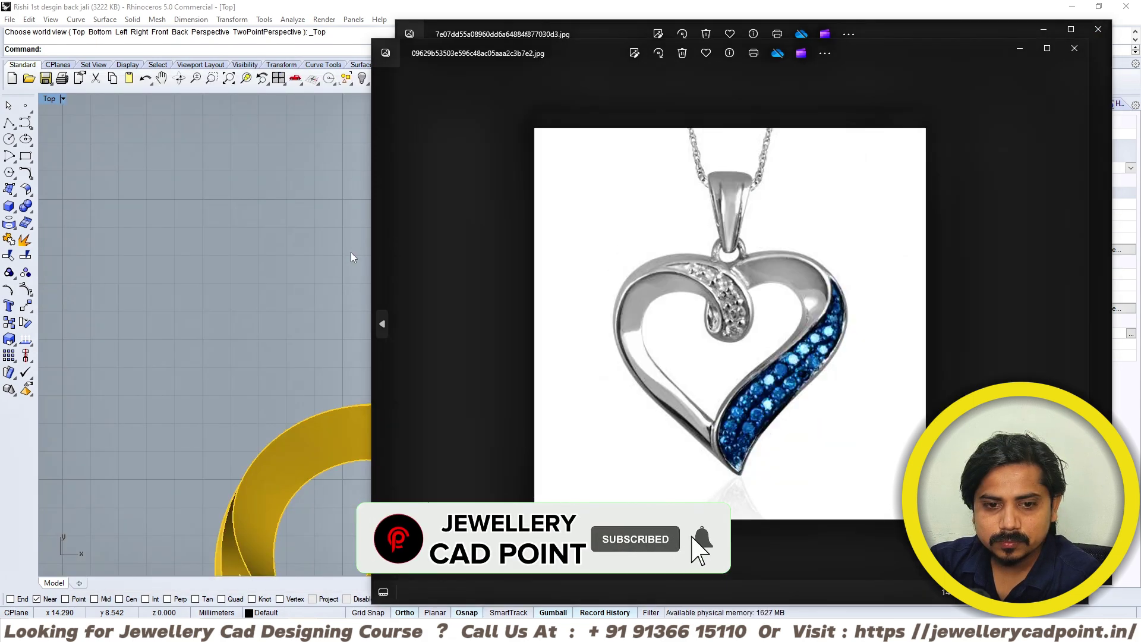
- Return to the Rhino model and enlarge the connecting ring beyond the bail's narrow end, shifting it slightly down toward the heart
left_click(351, 252)
scroll(474, 316, "up", 4)
right_click_drag(543, 302, 614, 265)
key("F4")
right_click_drag(566, 347, 559, 321)
scroll(563, 304, "up", 5)
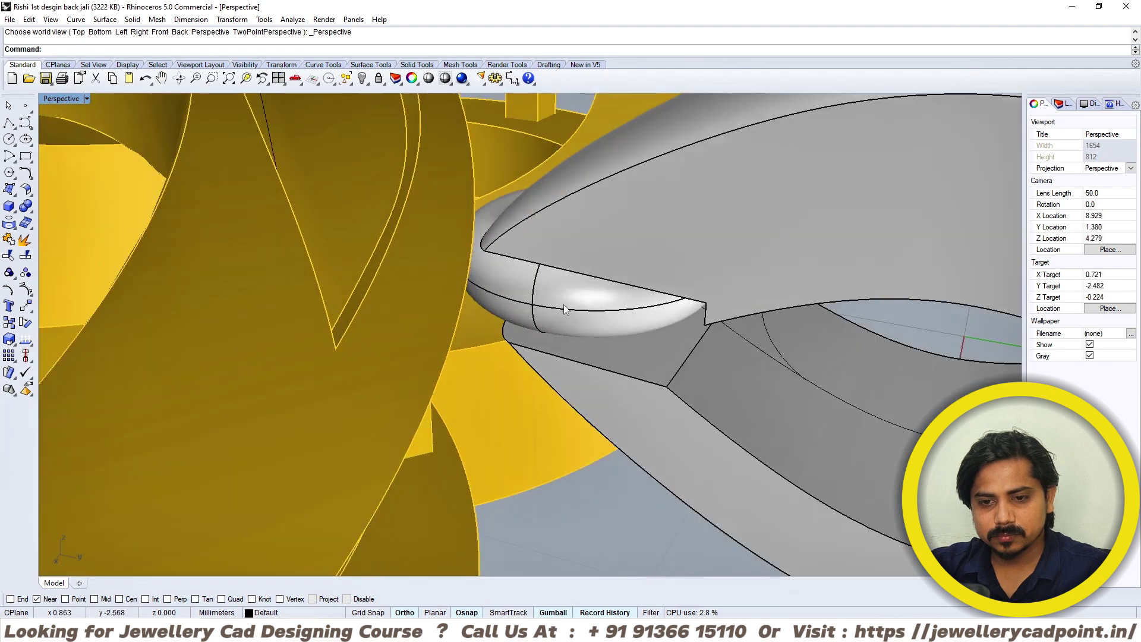
left_click(551, 309)
left_click(608, 304, "shift")
key("F1")
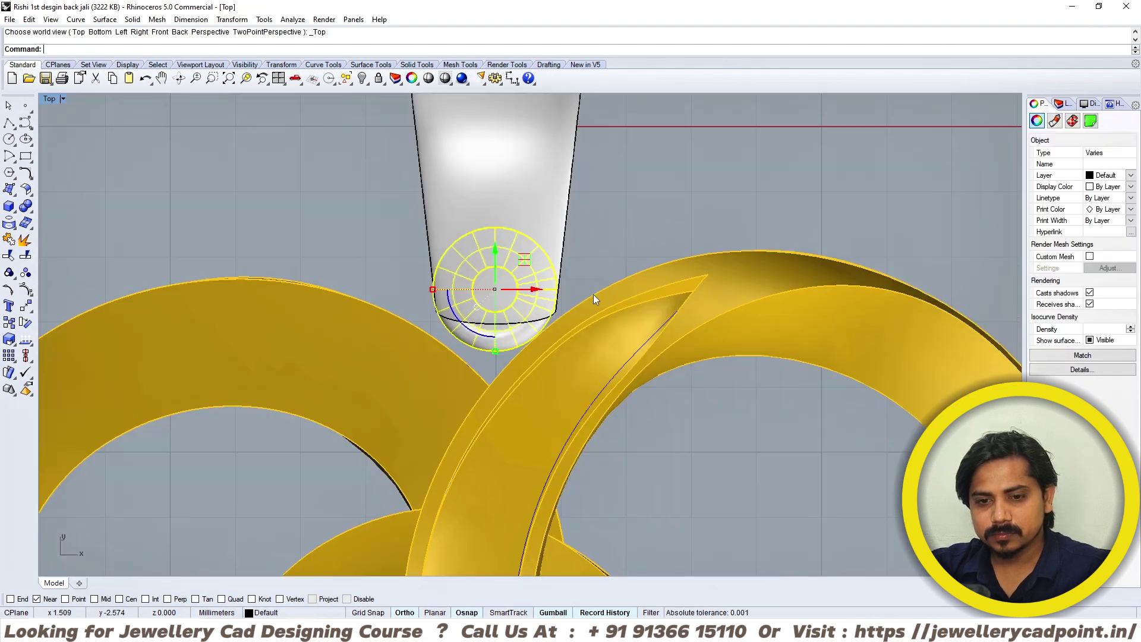
scroll(565, 285, "down", 1)
left_click_drag(503, 274, 414, 308)
- Examine how the crossing cylinder fits through the enlarged connecting ring and the bail's narrow end
key("Escape")
scroll(465, 322, "up", 6)
left_click(459, 315)
key("Escape")
scroll(523, 330, "up", 4)
left_click(538, 322)
scroll(545, 325, "down", 6)
right_click_drag(574, 319, 561, 344)
scroll(546, 321, "up", 2)
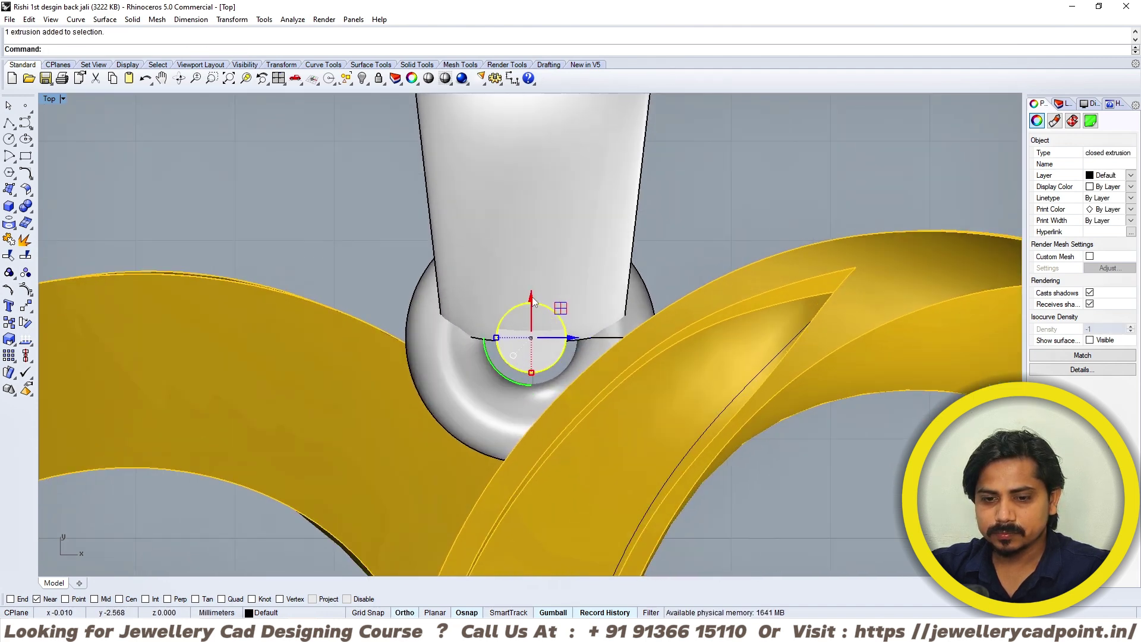
key("Escape")
- Stretch the bail slightly along its vertical axis in the Perspective view
scroll(546, 316, "down", 4)
right_click_drag(565, 261, 775, 392)
key("ctrl+F4")
left_click(550, 290)
scroll(551, 296, "up", 7)
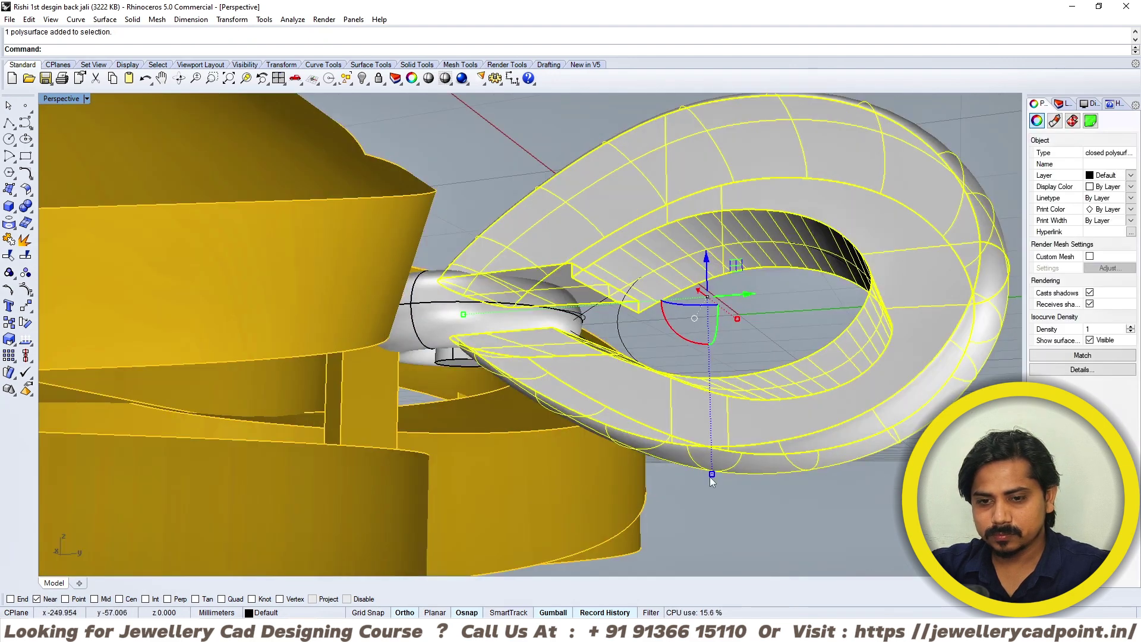
left_click_drag(712, 478, 712, 495)
- Scale the bail narrower across its width in the Top view
key("ctrl+F1")
scroll(631, 306, "down", 6)
left_click(654, 264)
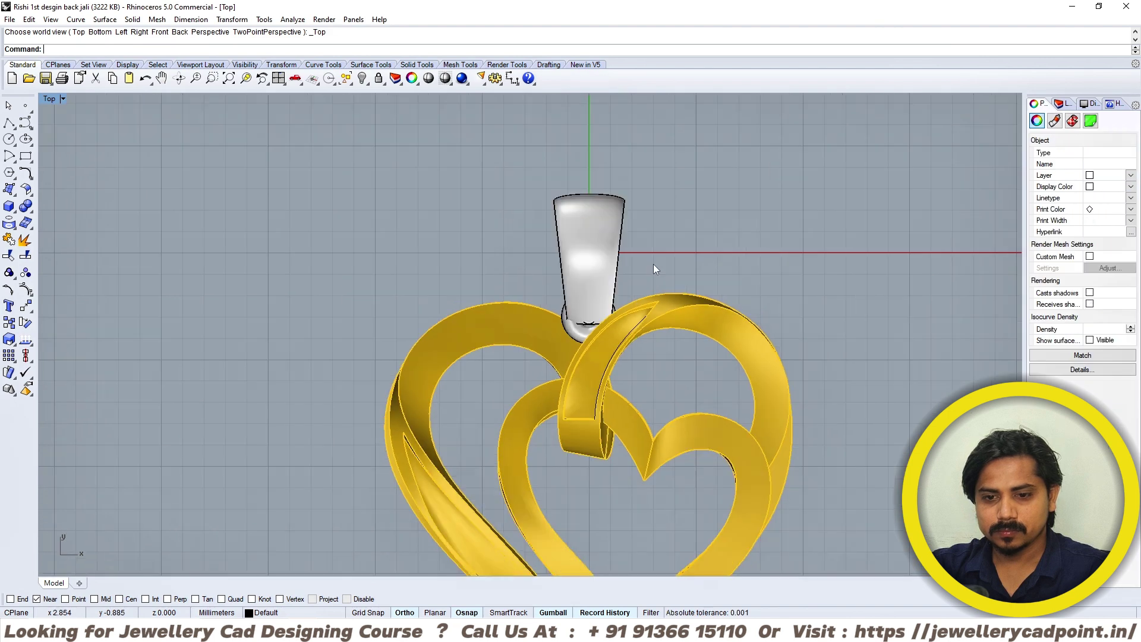
left_click(598, 232)
scroll(589, 270, "up", 3)
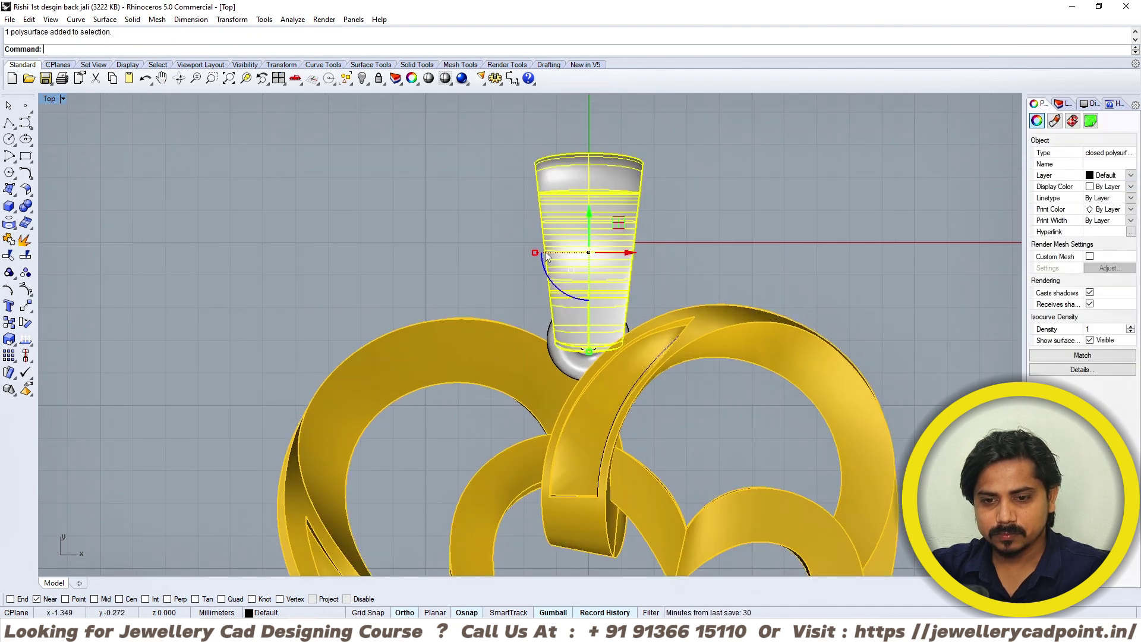
left_click_drag(545, 250, 549, 252)
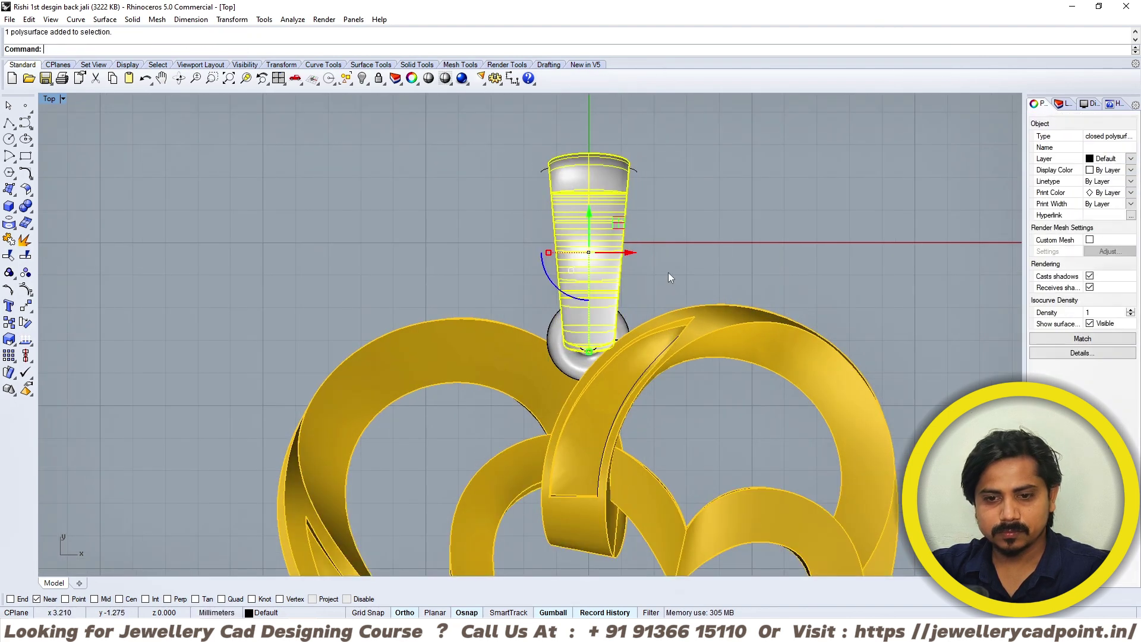
- Start a cage edit on the bail with two control points in each direction and a global edit region
key("F4")
left_click(115, 50)
key("Return")
key("Return")
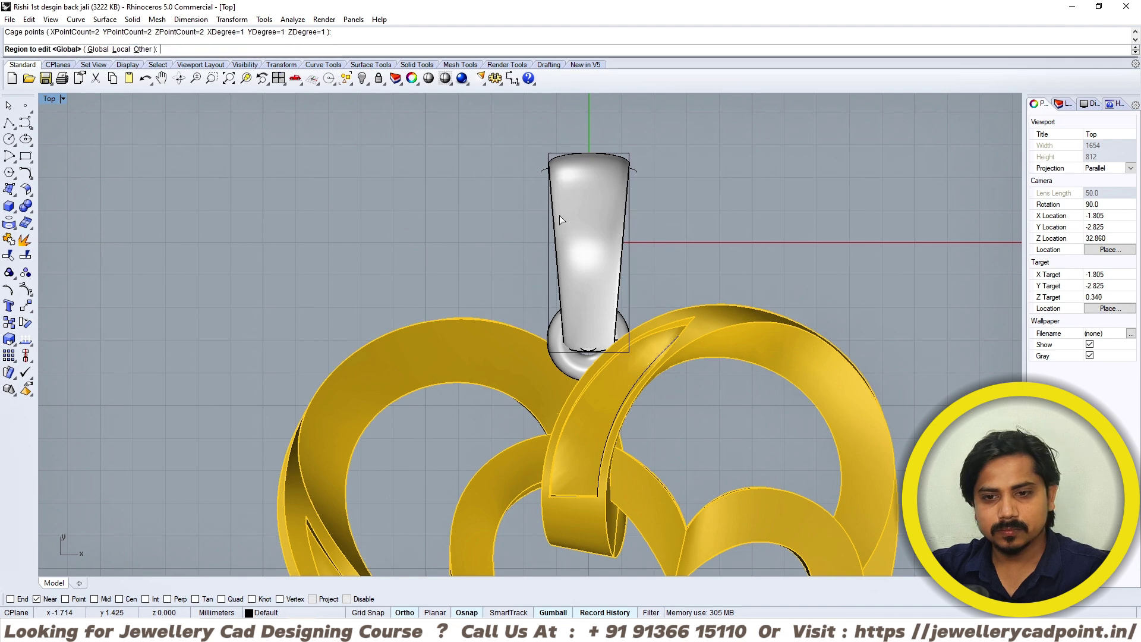
key("Return")
- Widen the bail's upper end by scaling the top cage points outward, and delete the control cage
left_click_drag(495, 141, 704, 201)
left_click_drag(545, 153, 869, 115)
key("ctrl+z")
scroll(533, 176, "up", 4)
left_click(533, 176)
left_click_drag(564, 140, 522, 138)
scroll(666, 305, "down", 3)
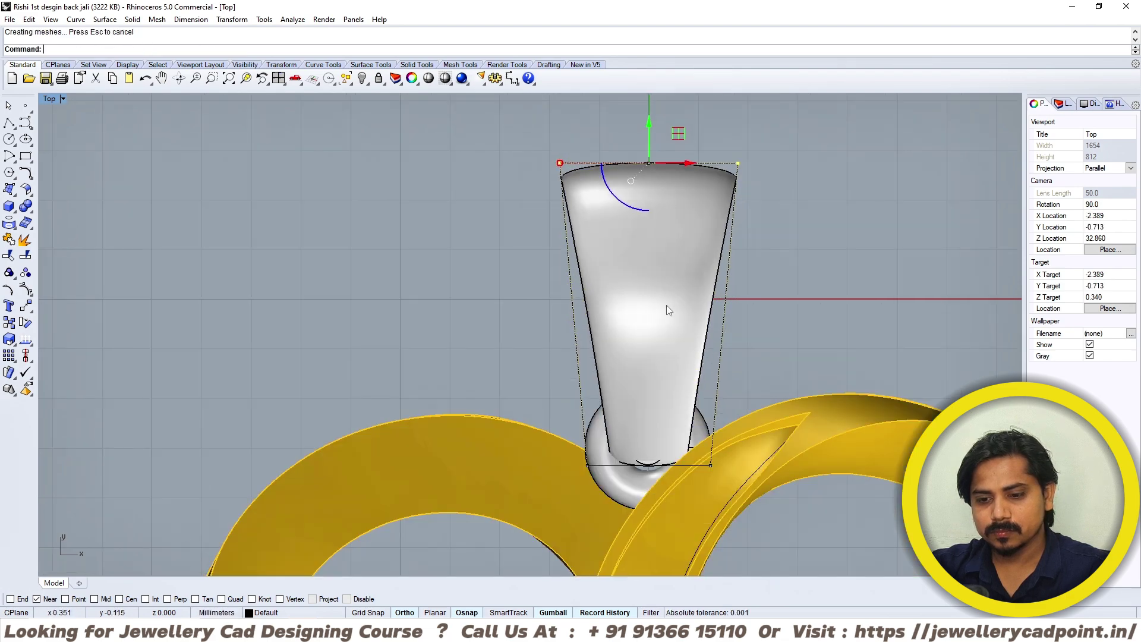
left_click(694, 301)
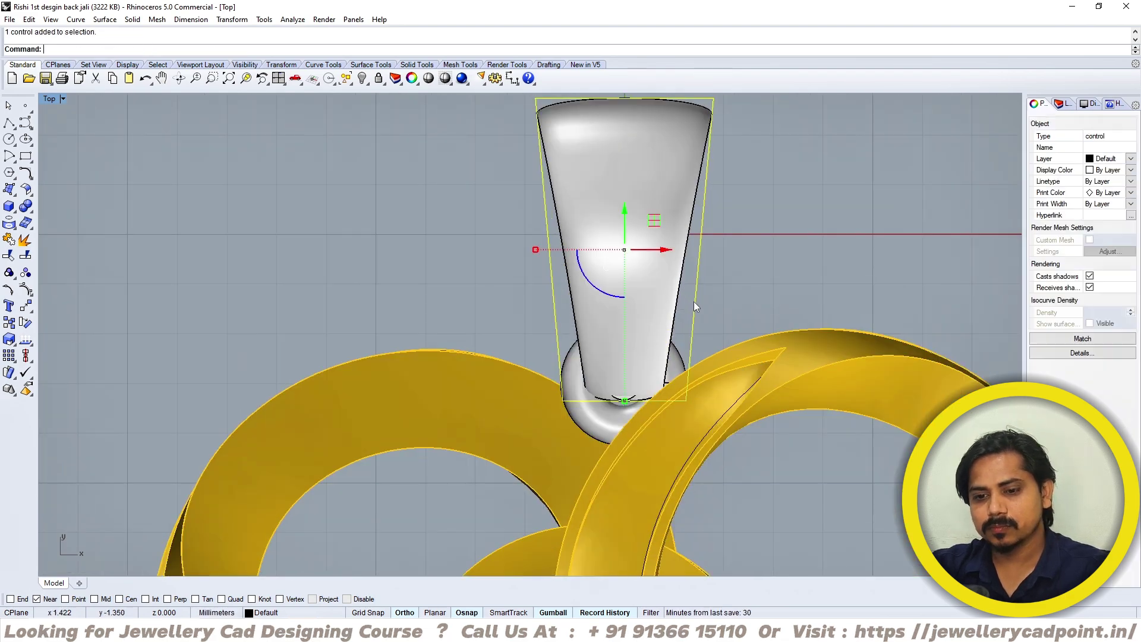
key("Delete")
- Move the bail down vertically together with its connecting ring, gems, curves and cylinder to meet the heart's lower level
right_click_drag(601, 306, 554, 282)
key("ctrl+F4")
right_click_drag(510, 313, 897, 297)
left_click(530, 333)
left_click(441, 321, "shift")
right_click_drag(451, 333, 522, 301)
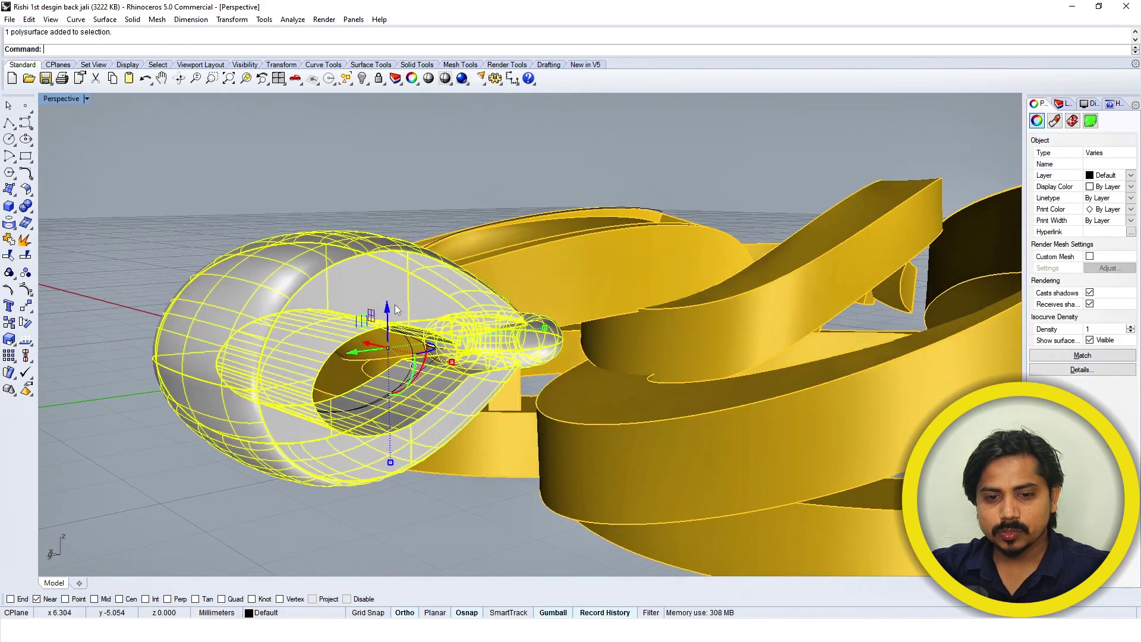
left_click_drag(384, 334, 377, 407)
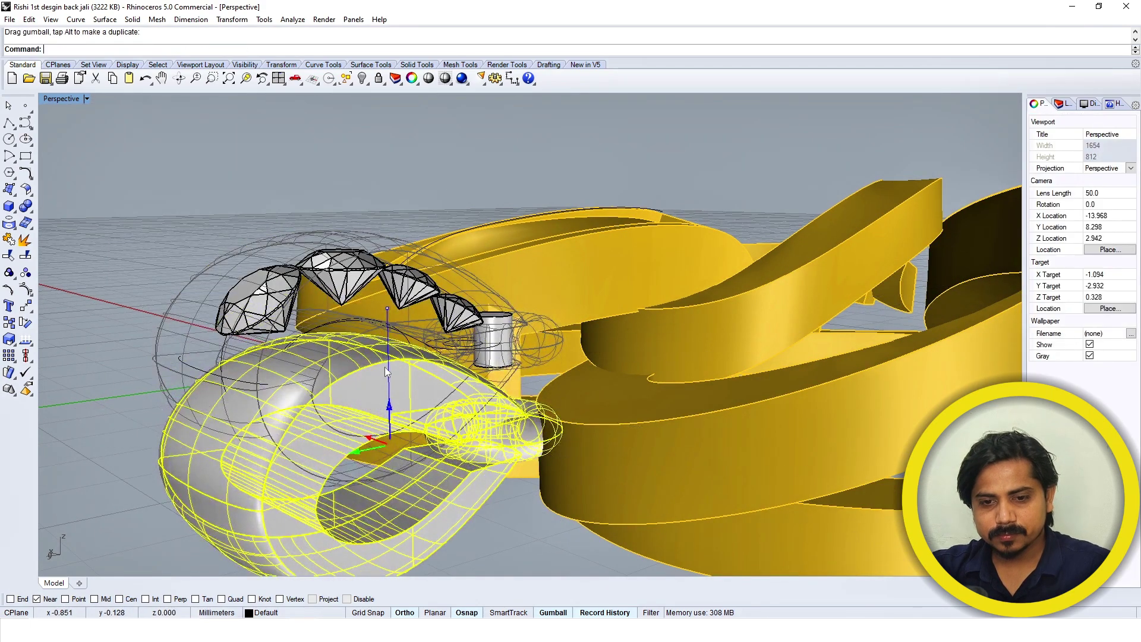
key("ctrl+z")
left_click_drag(244, 251, 576, 461, "shift")
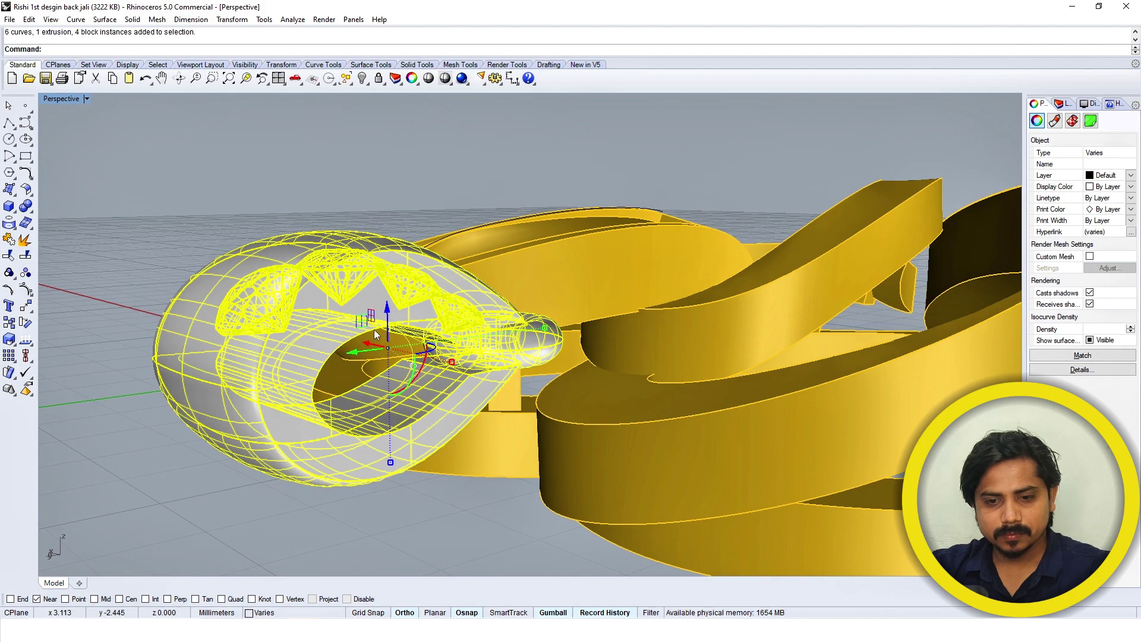
left_click_drag(376, 334, 397, 427)
- Check the ring against the heart from several angles and lower the whole bail assembly slightly further
right_click_drag(693, 415, 590, 352)
scroll(503, 322, "up", 5)
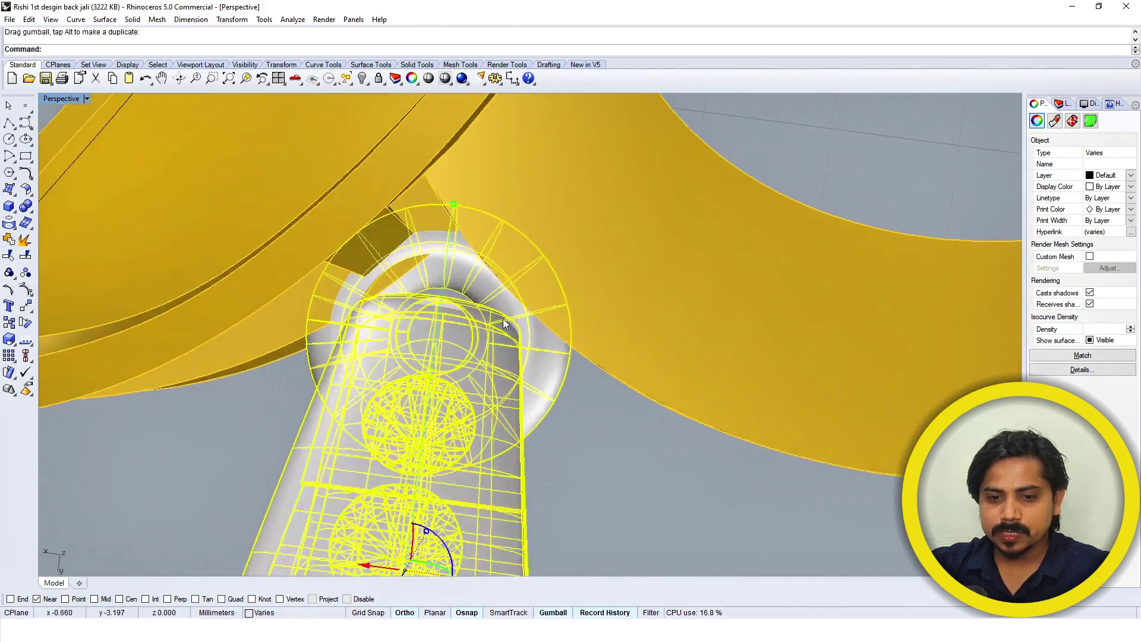
scroll(504, 322, "down", 8)
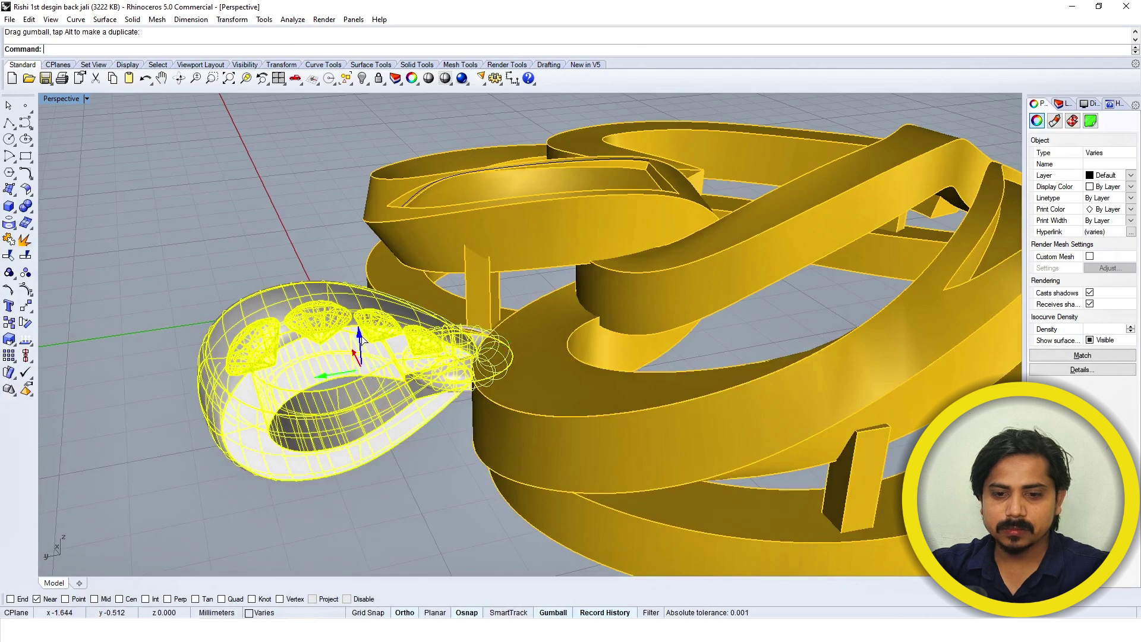
left_click_drag(360, 338, 361, 351)
key("Escape")
right_click_drag(512, 375, 568, 432)
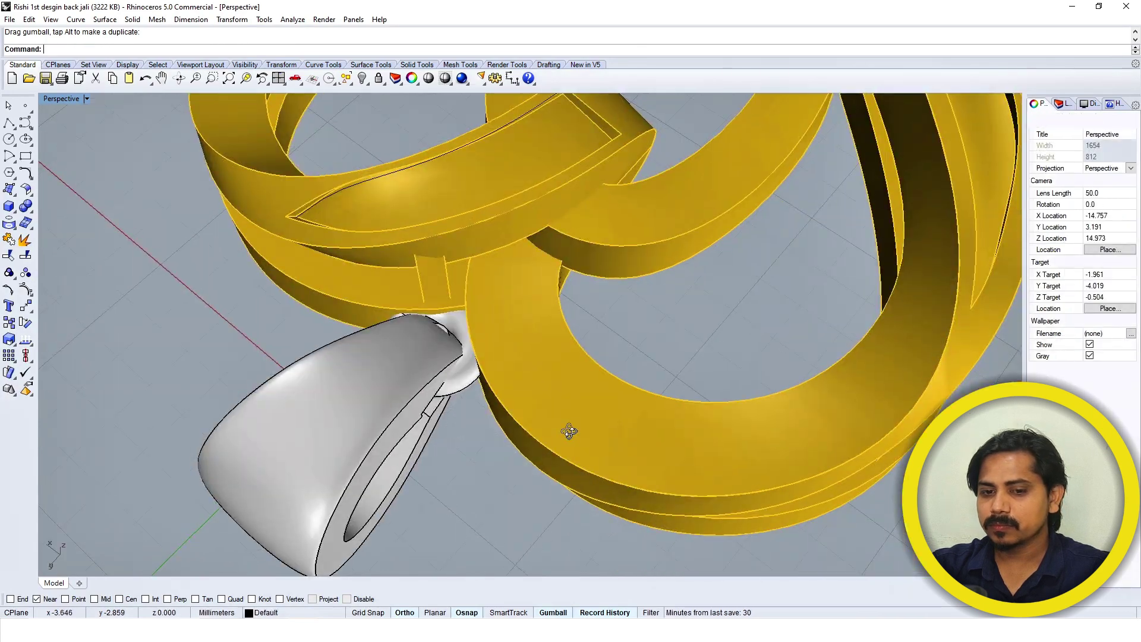
- Group the bail with its crossing cylinder in the Top view
key("ctrl+F1")
left_click(585, 330)
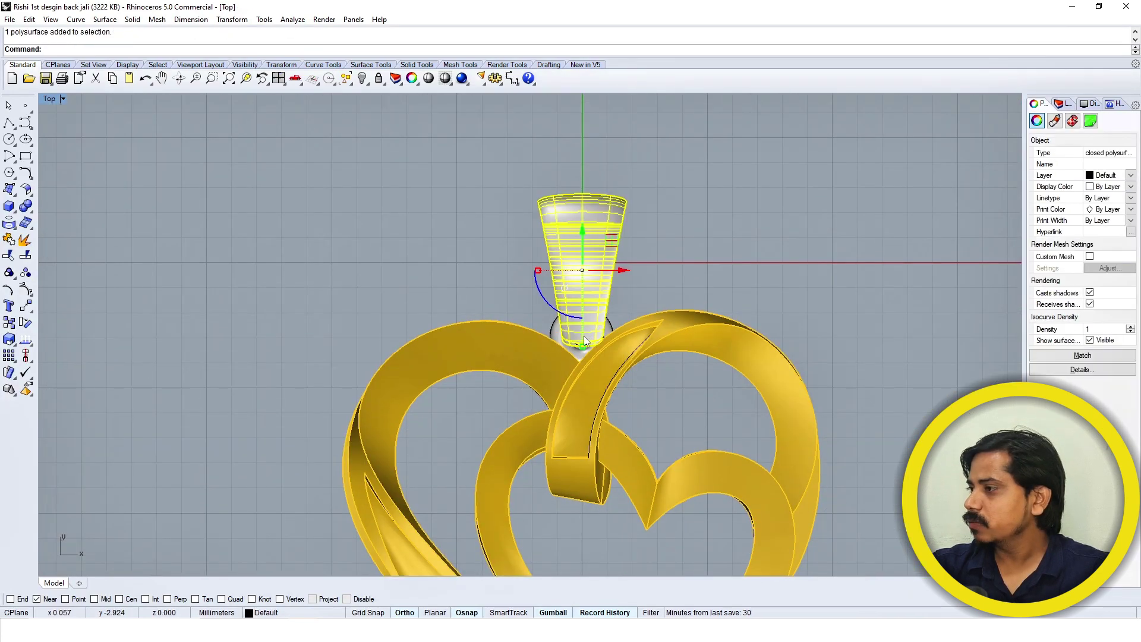
scroll(550, 340, "up", 2)
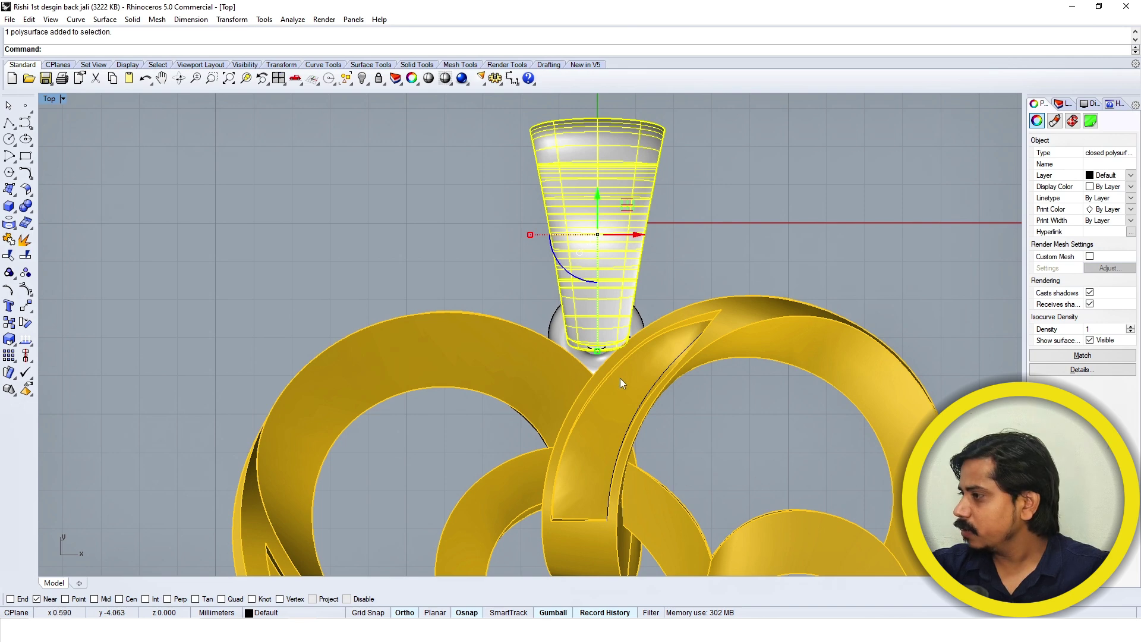
key("Escape")
left_click(598, 343, "shift")
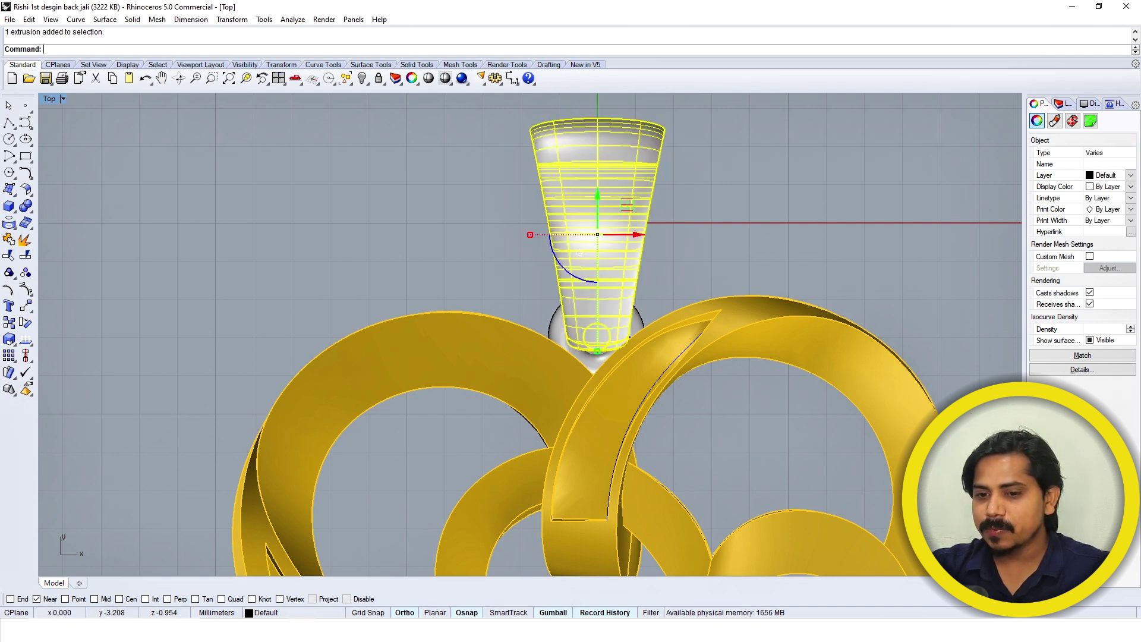
key("ctrl+g")
- Try to rotate the grouped bail and cylinder about the bail's narrow end to tilt it sideways
key("ctrl+r")
left_click(597, 339)
key("ctrl+r")
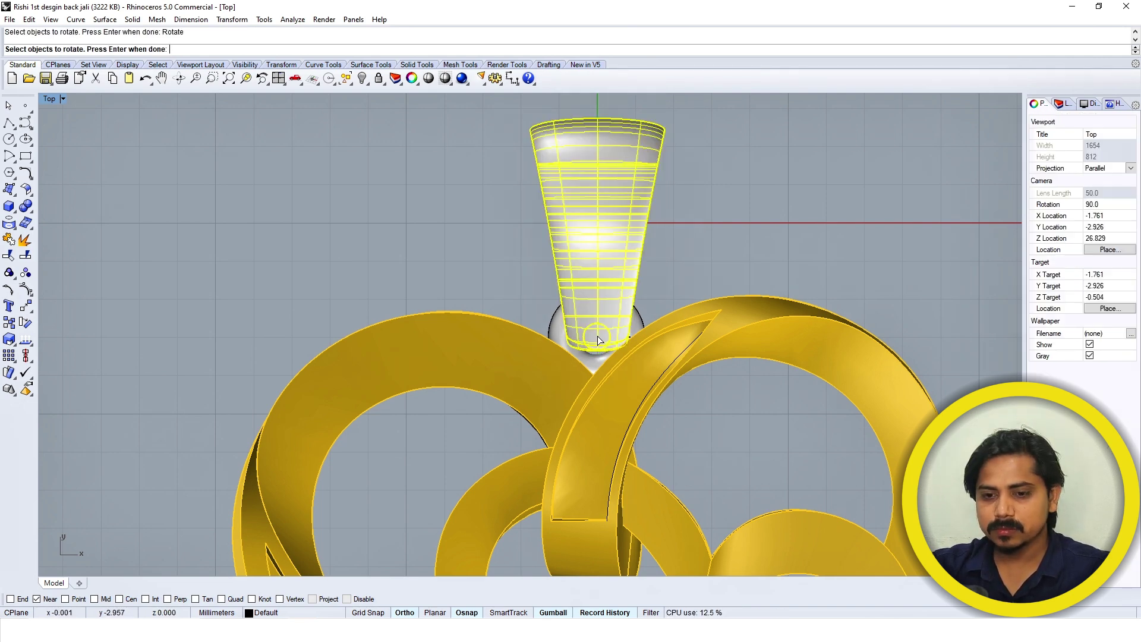
right_click_drag(623, 168, 600, 246)
key("Escape")
left_click(597, 271)
key("ctrl+r")
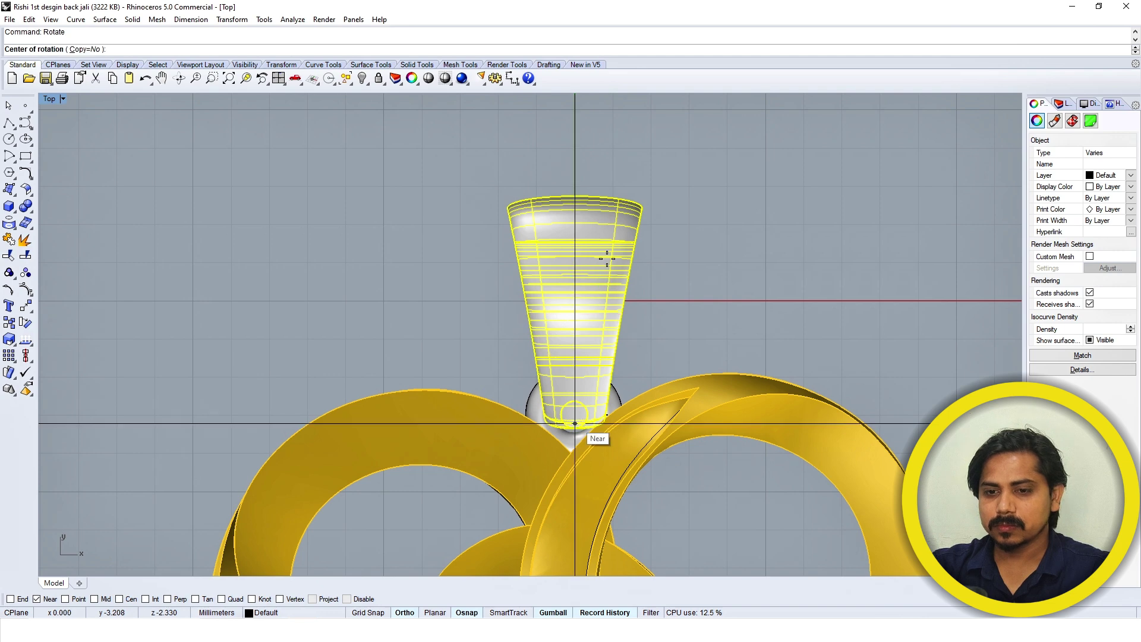
left_click(574, 423)
left_click(596, 163)
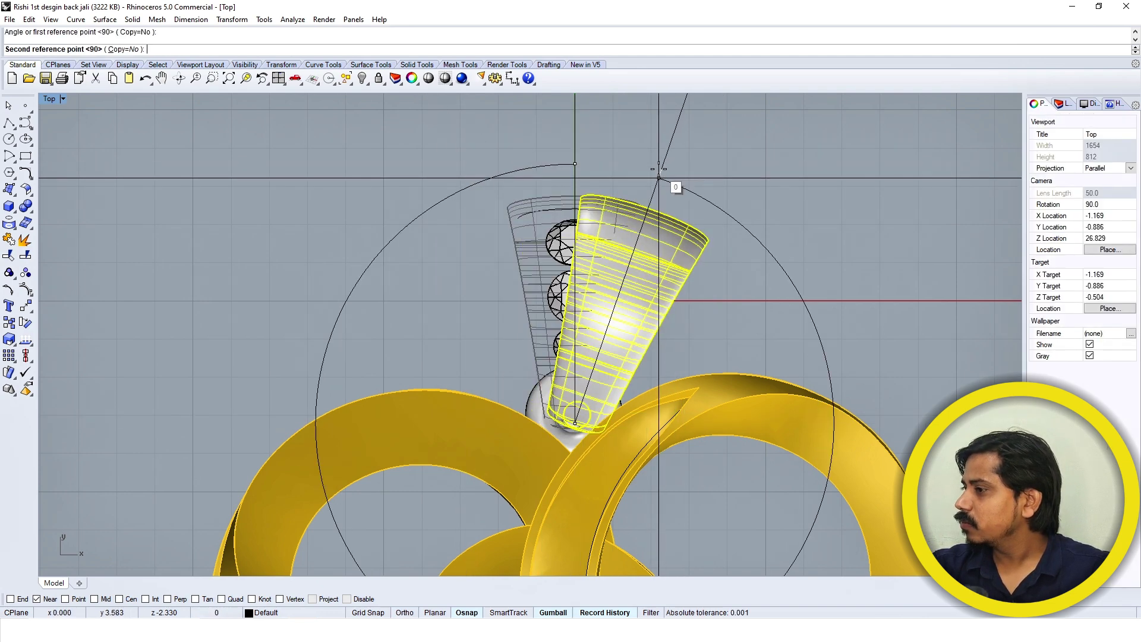
left_click(704, 172)
key("Escape")
scroll(643, 199, "down", 4)
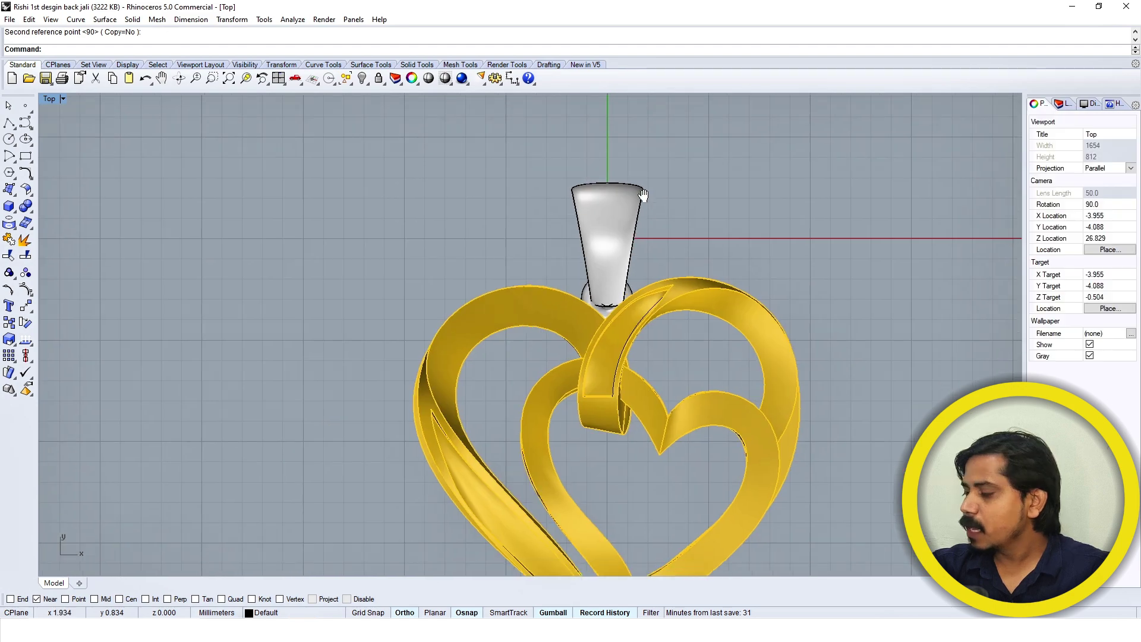
key("ctrl+F4")
right_click_drag(725, 299, 664, 359)
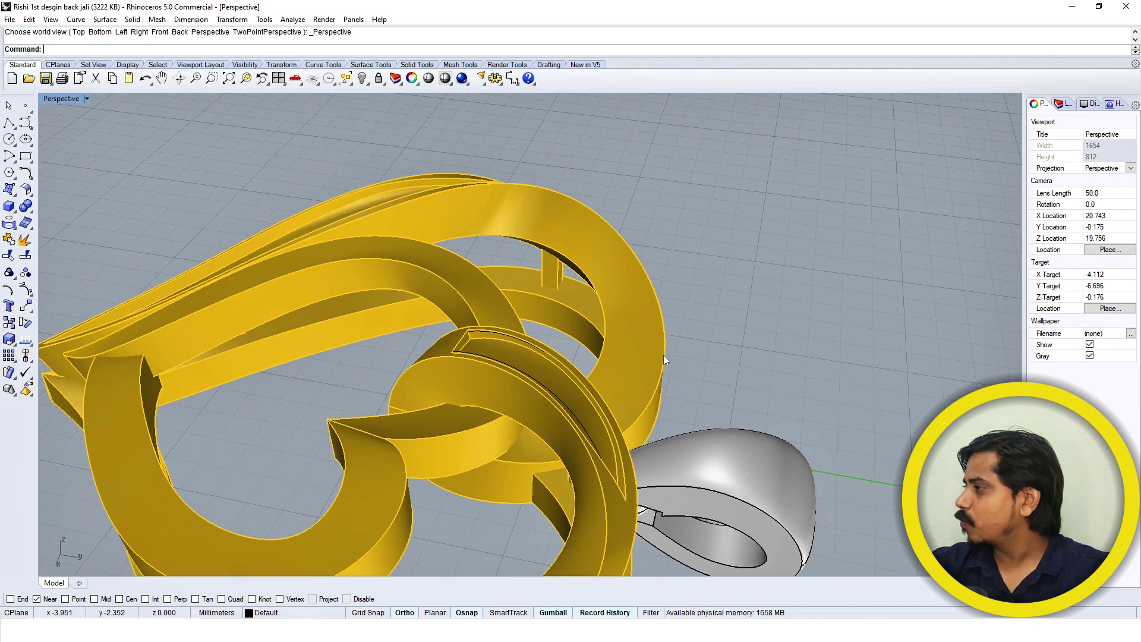
scroll(680, 345, "down", 3)
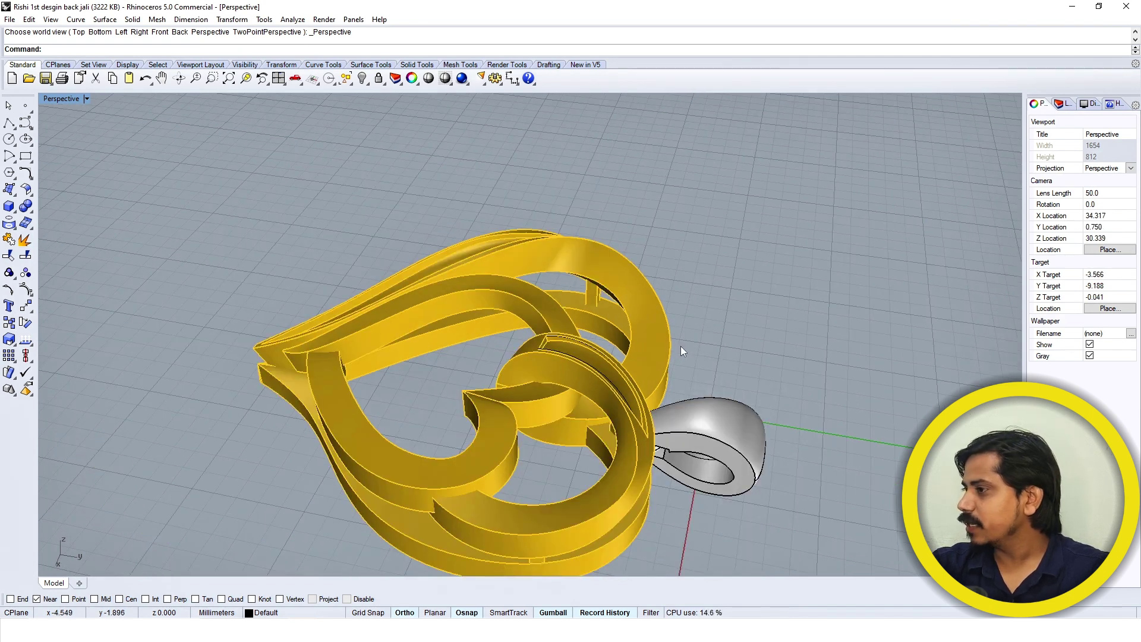
scroll(682, 350, "down", 2)
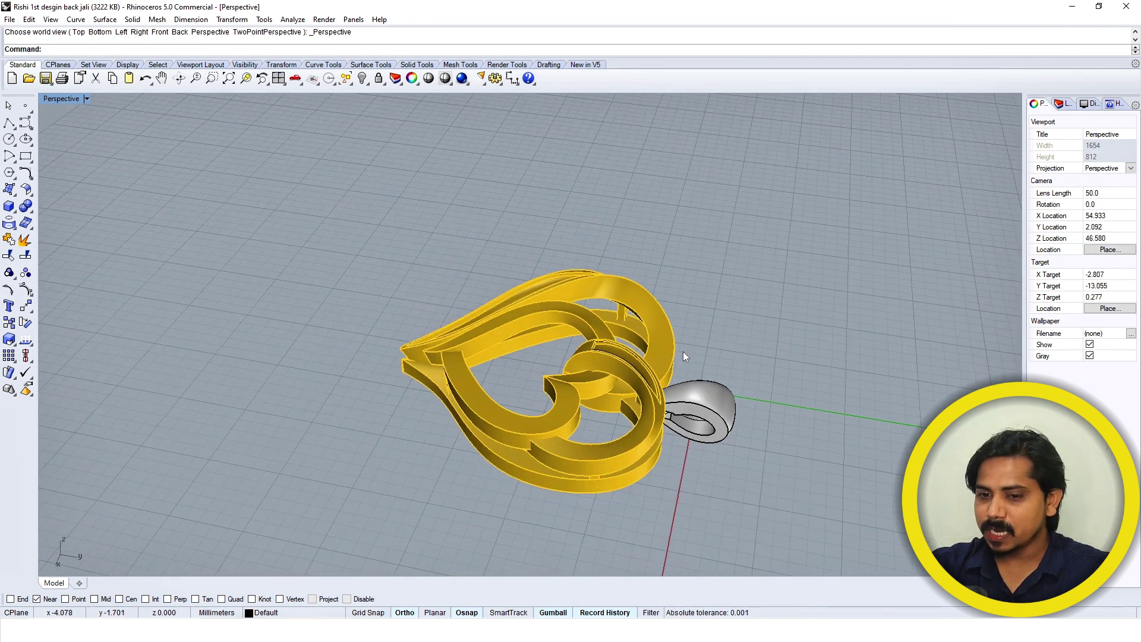